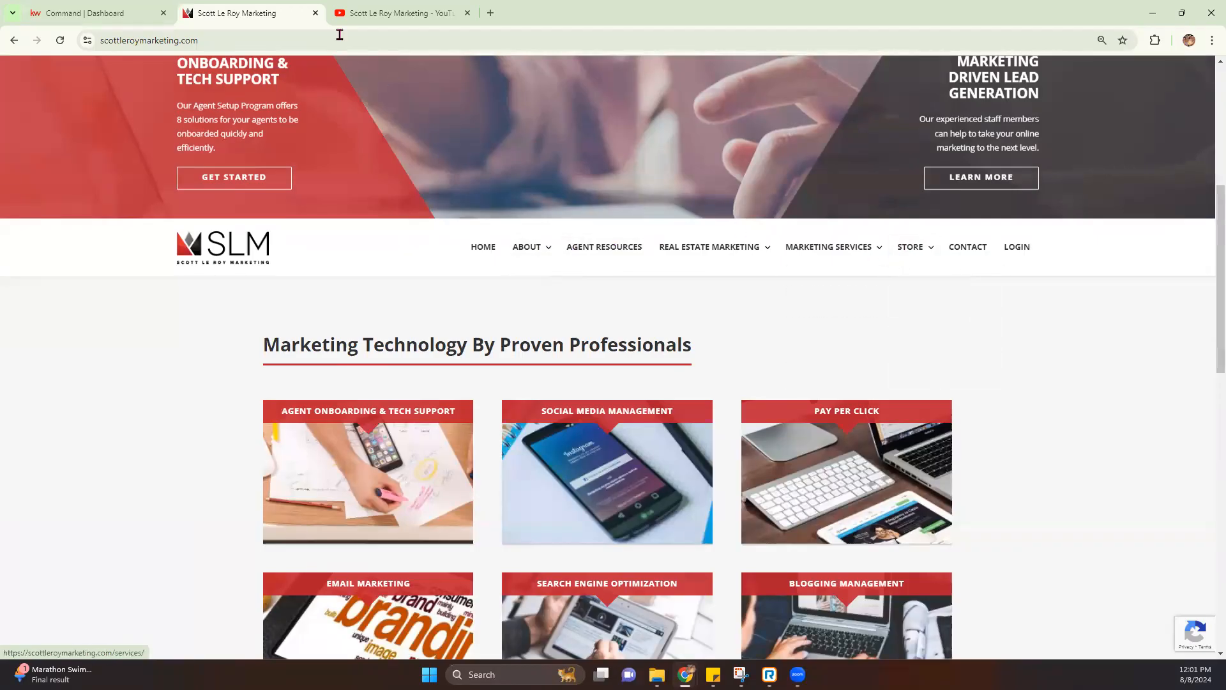
Switch from the marketing website to the Command | Dashboard browser tab
left_click(105, 12)
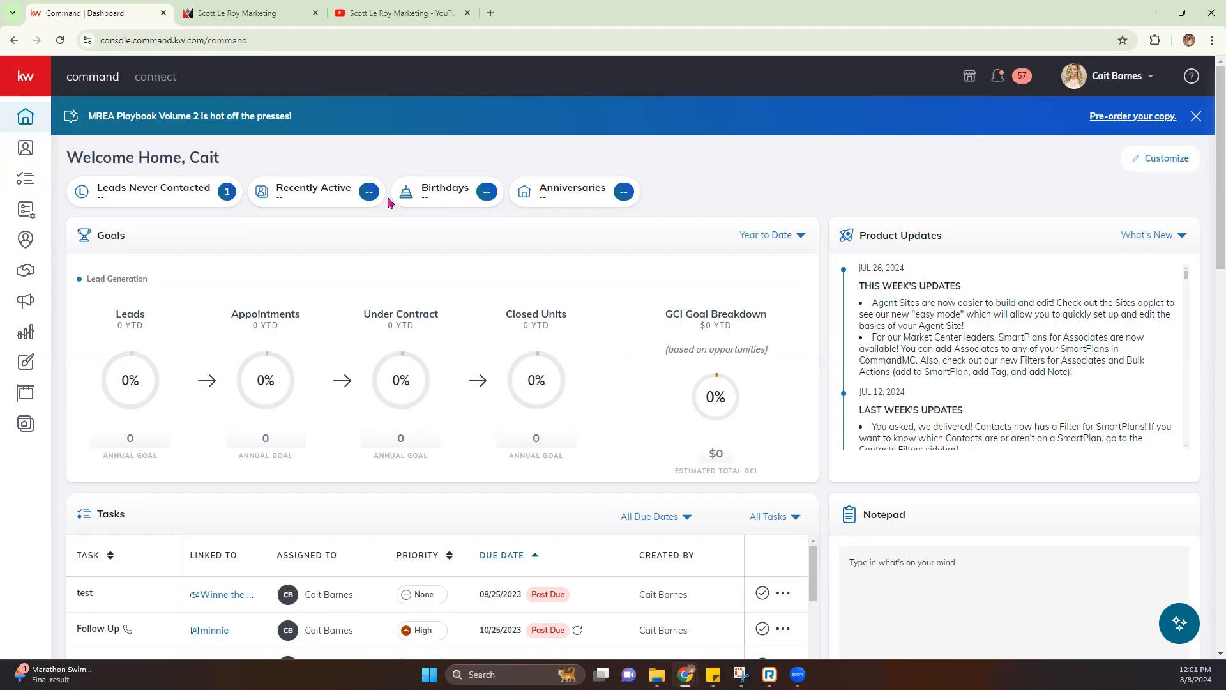
Look over the marketing company's YouTube Videos page, then close the marketing website tab
left_click(386, 23)
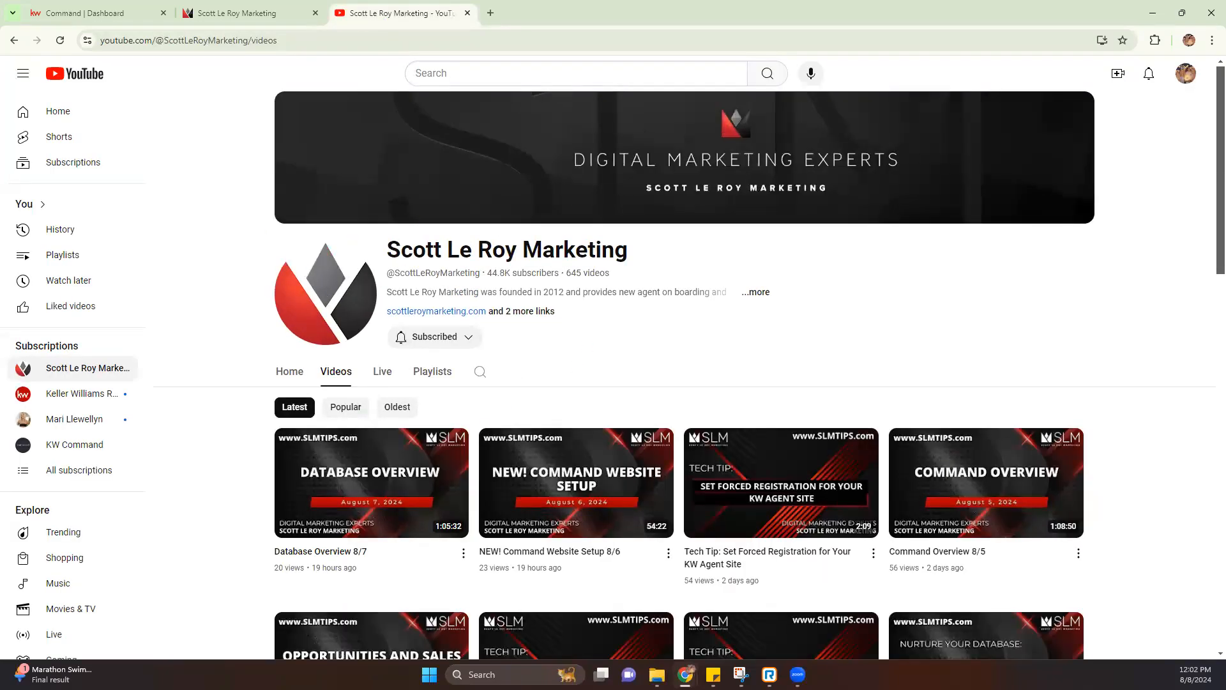
left_click_drag(401, 252, 658, 258)
left_click(654, 278)
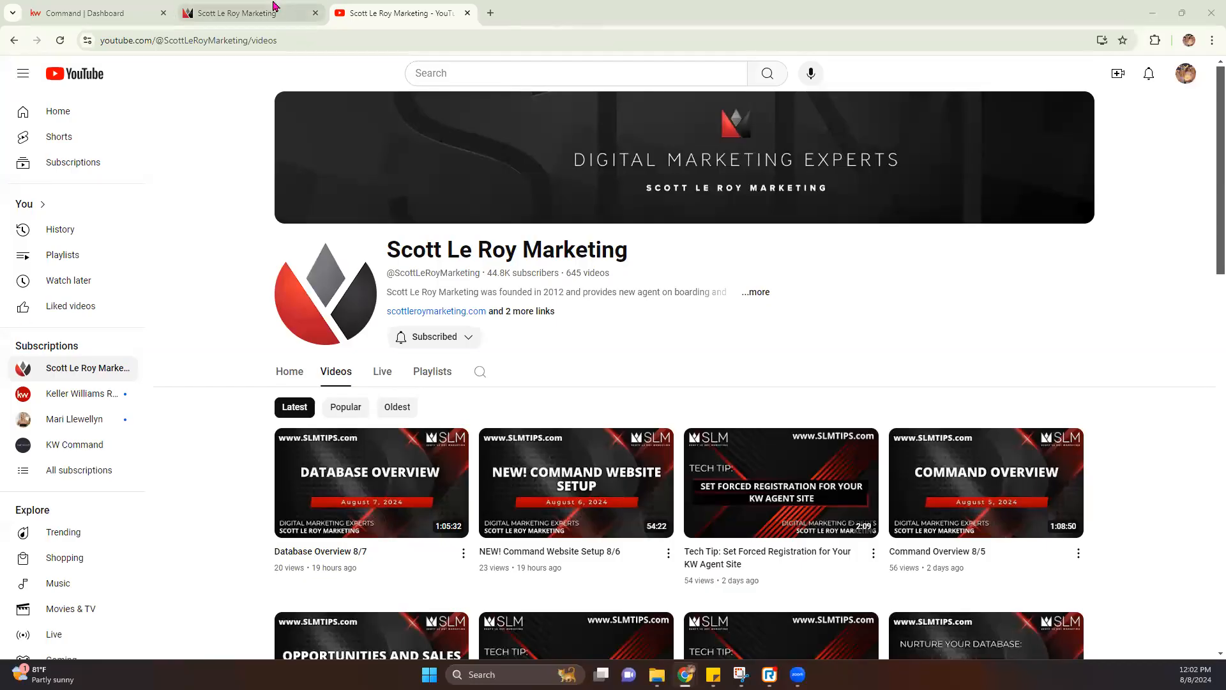
left_click(314, 12)
Return to the Command | Dashboard tab and open the profile name dropdown at top right
left_click(119, 19)
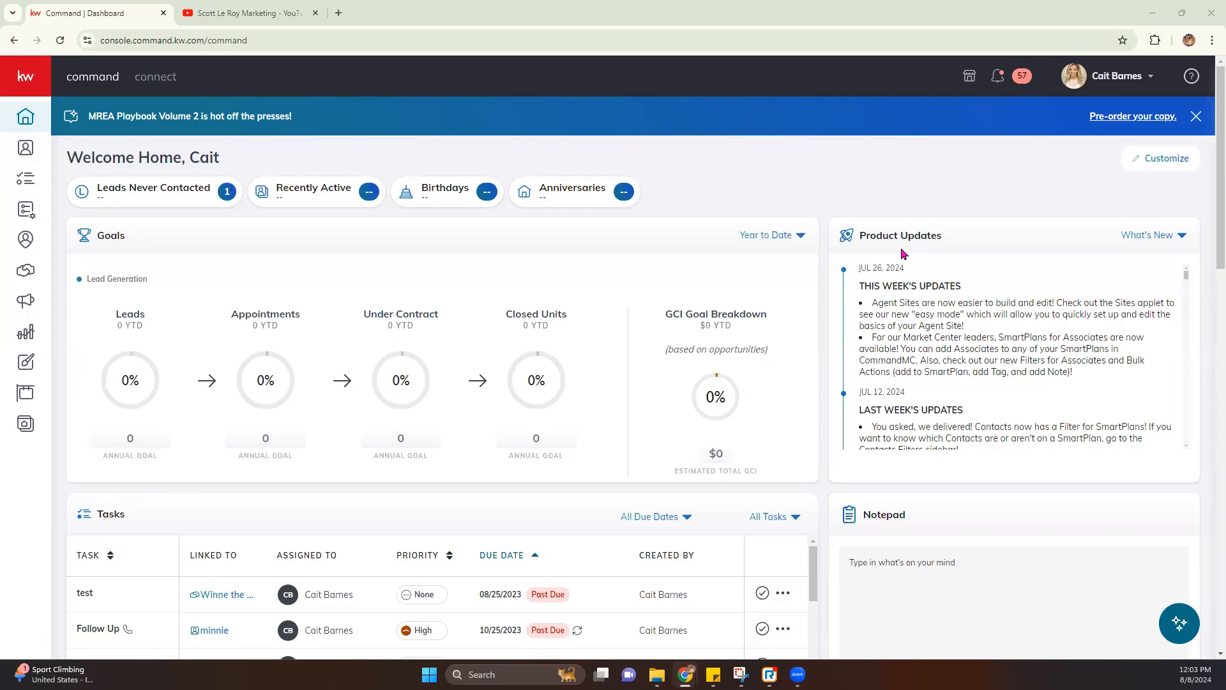
left_click(1149, 78)
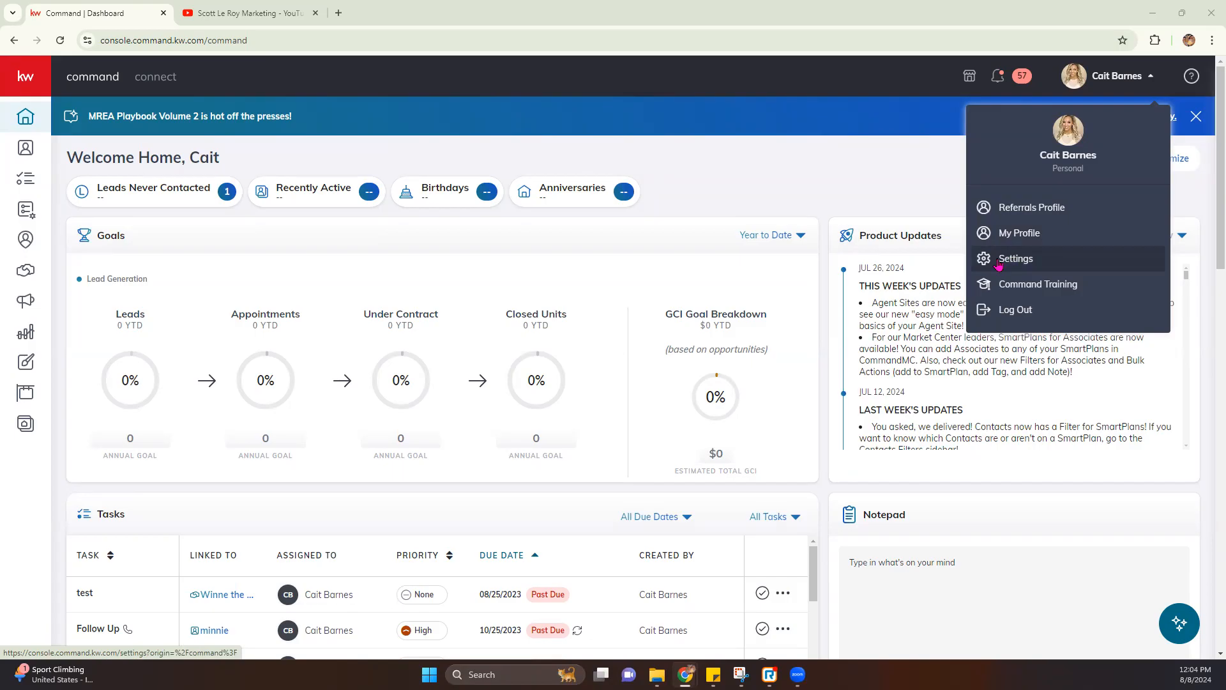
Choose Settings from the profile menu to reach the connected apps page
left_click(1005, 262)
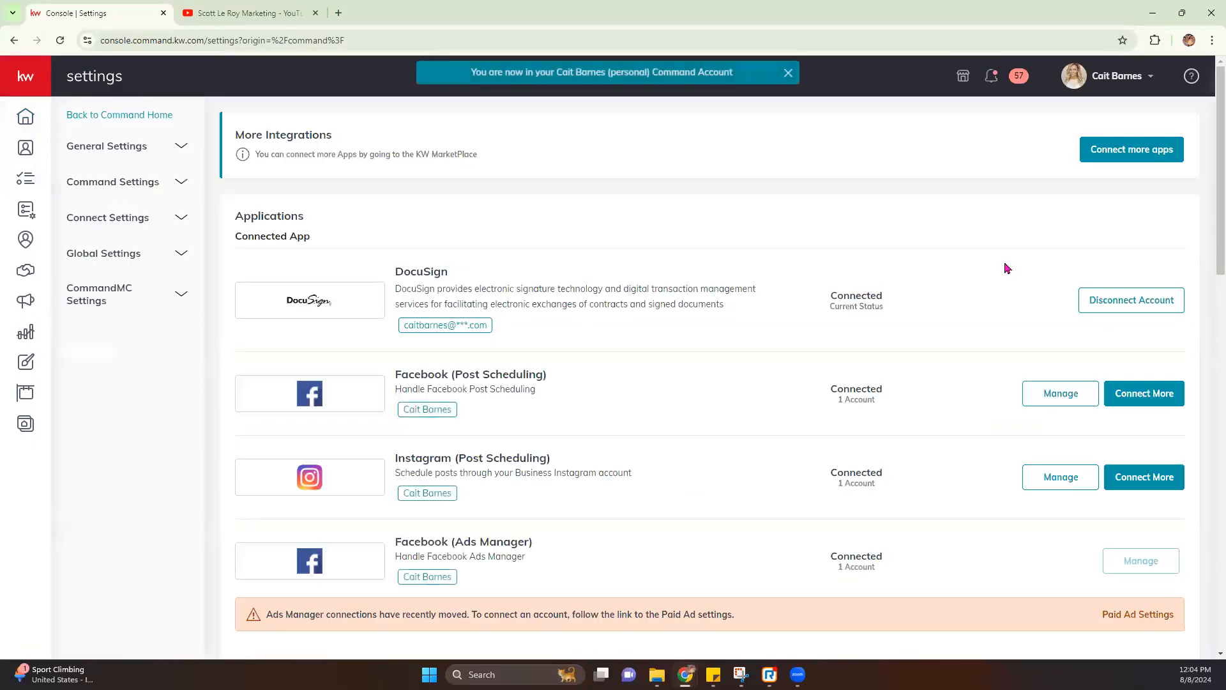
Open Marketing Profile under Connect Settings and scroll past the agent photo and team logo
left_click(120, 223)
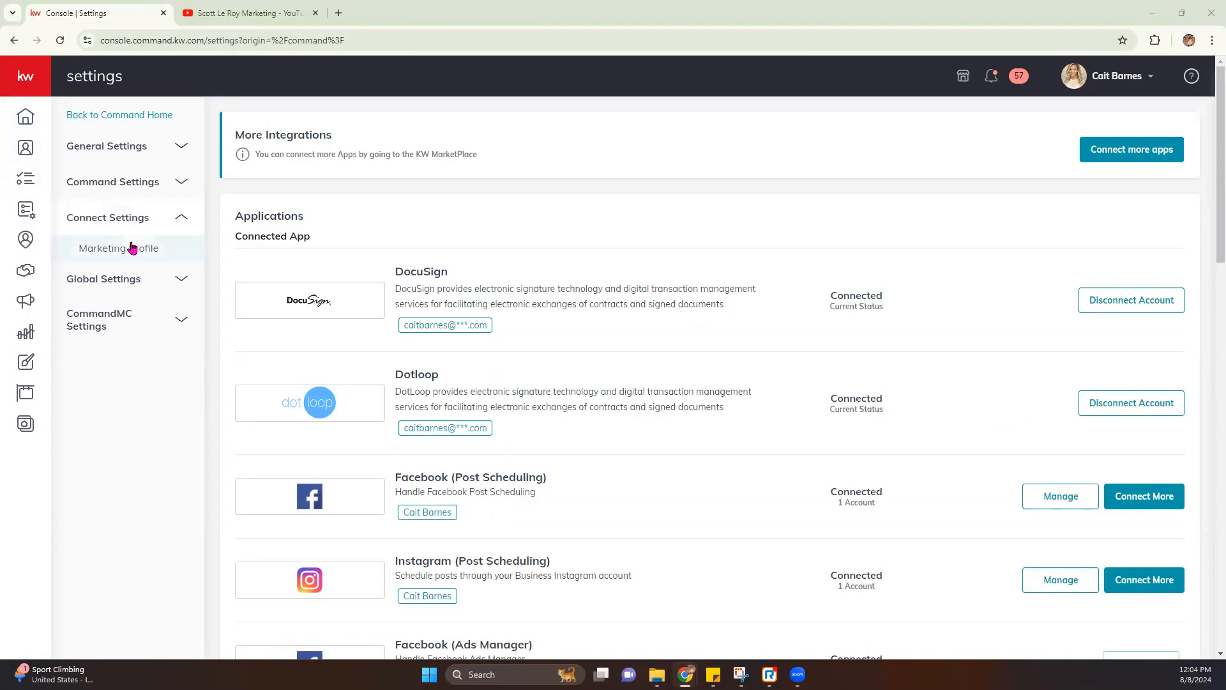
left_click(106, 252)
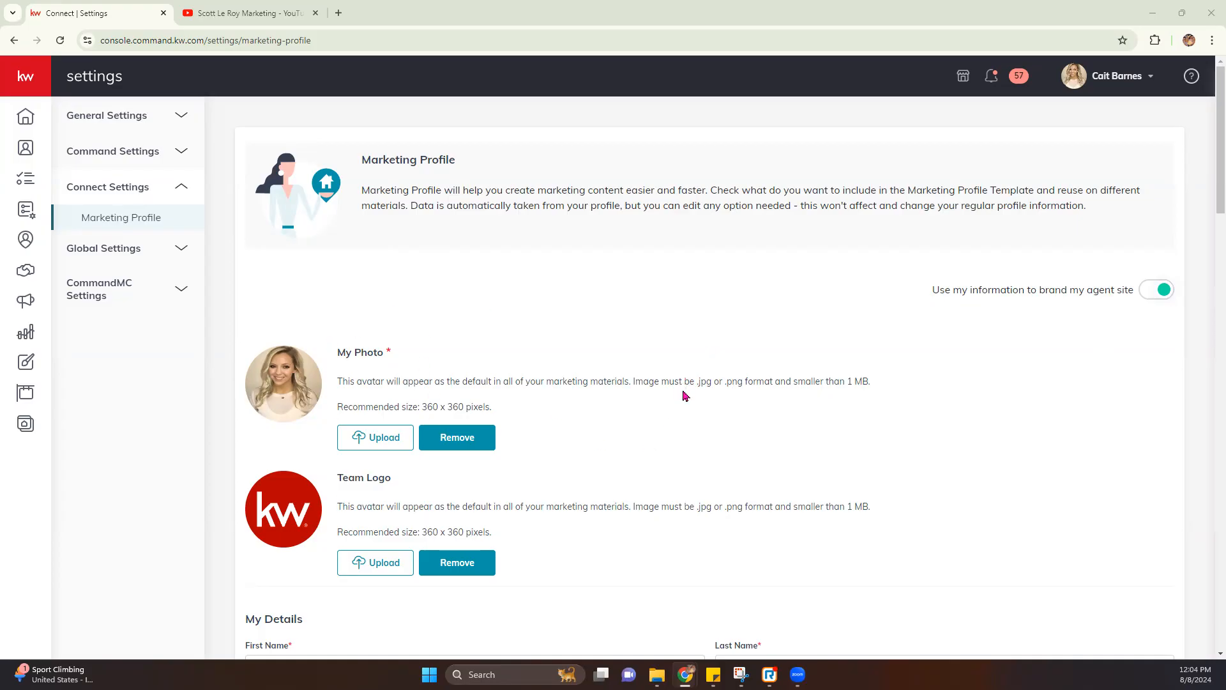
scroll(680, 385, "down", 2)
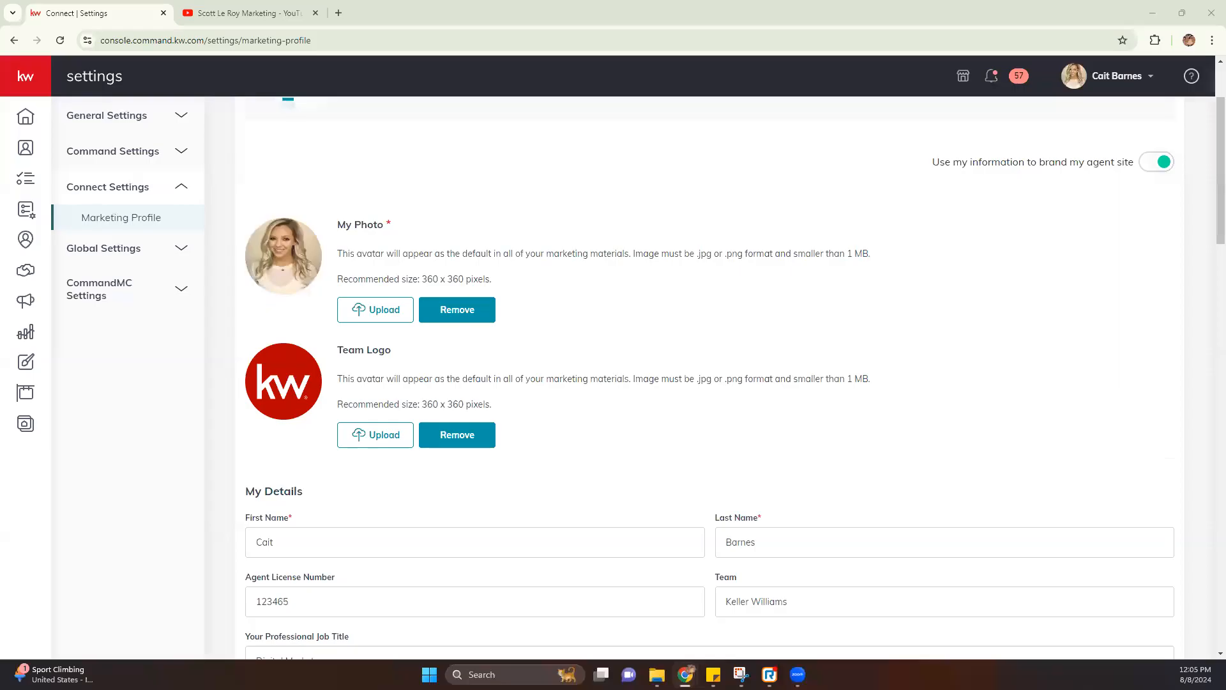
left_click_drag(424, 277, 497, 284)
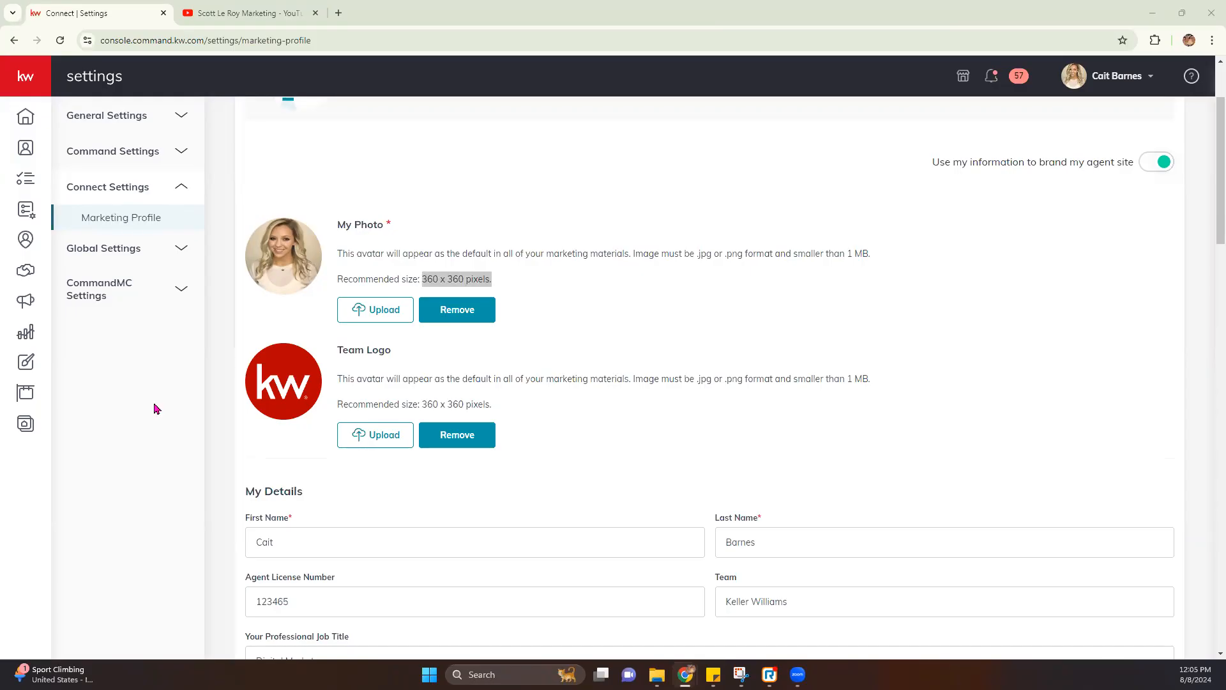
left_click(502, 295)
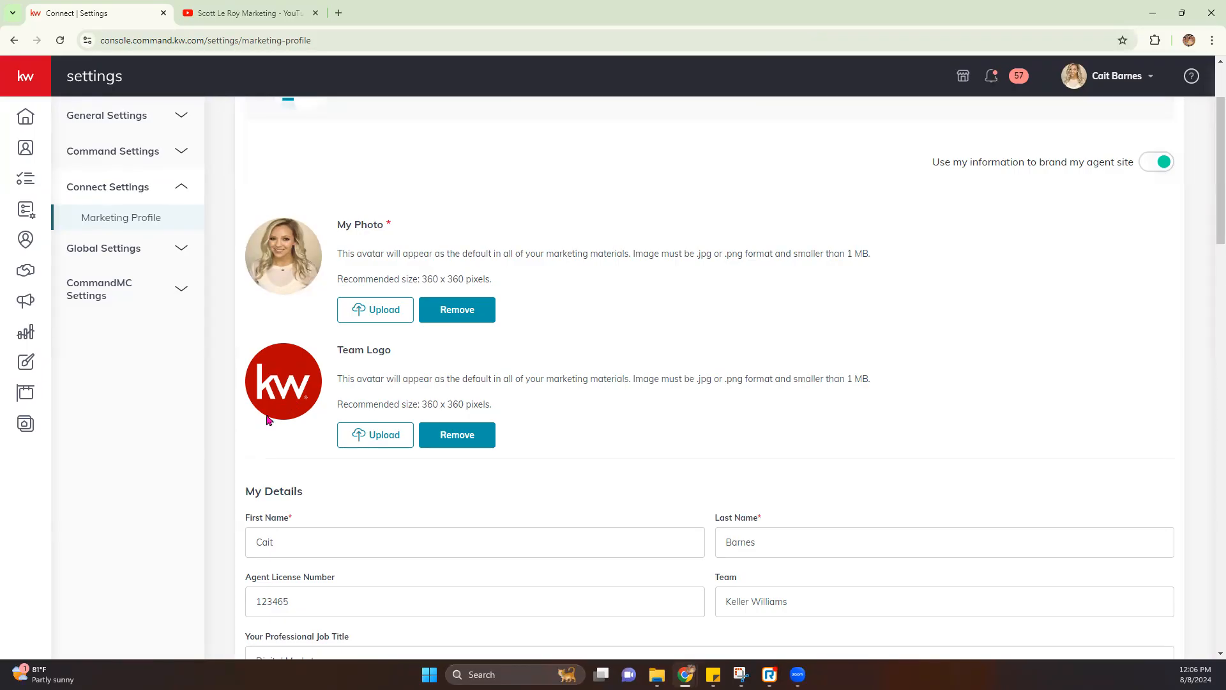
scroll(271, 412, "down", 4)
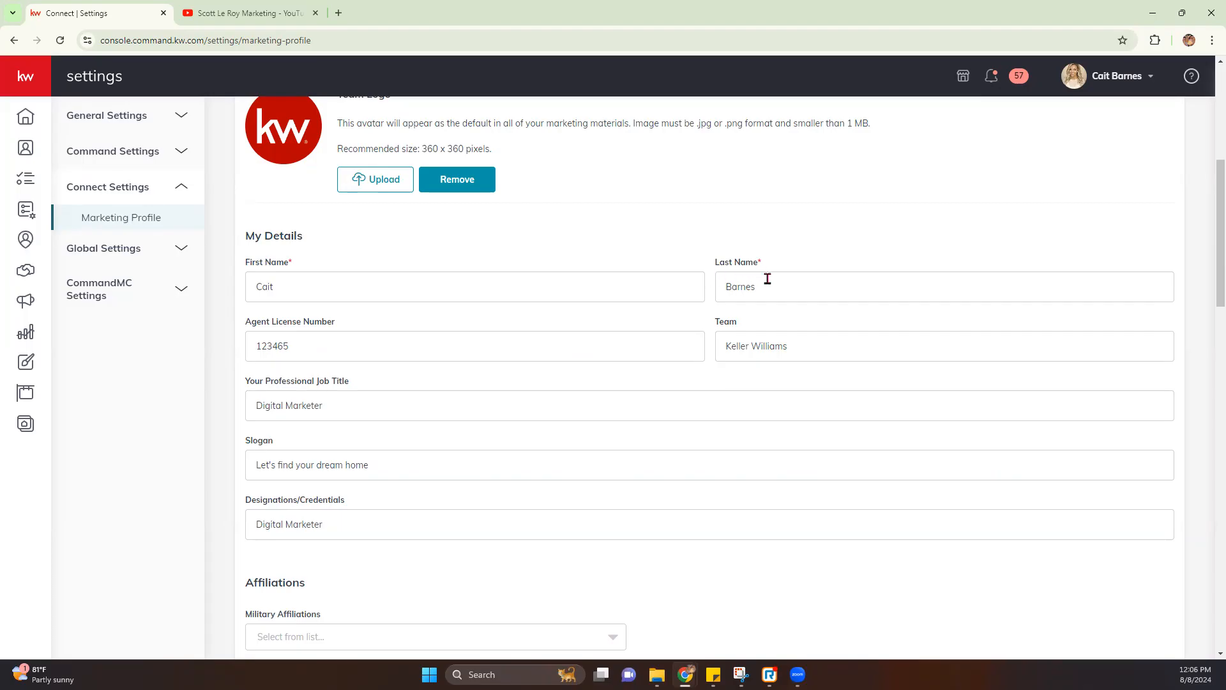
left_click_drag(309, 348, 249, 349)
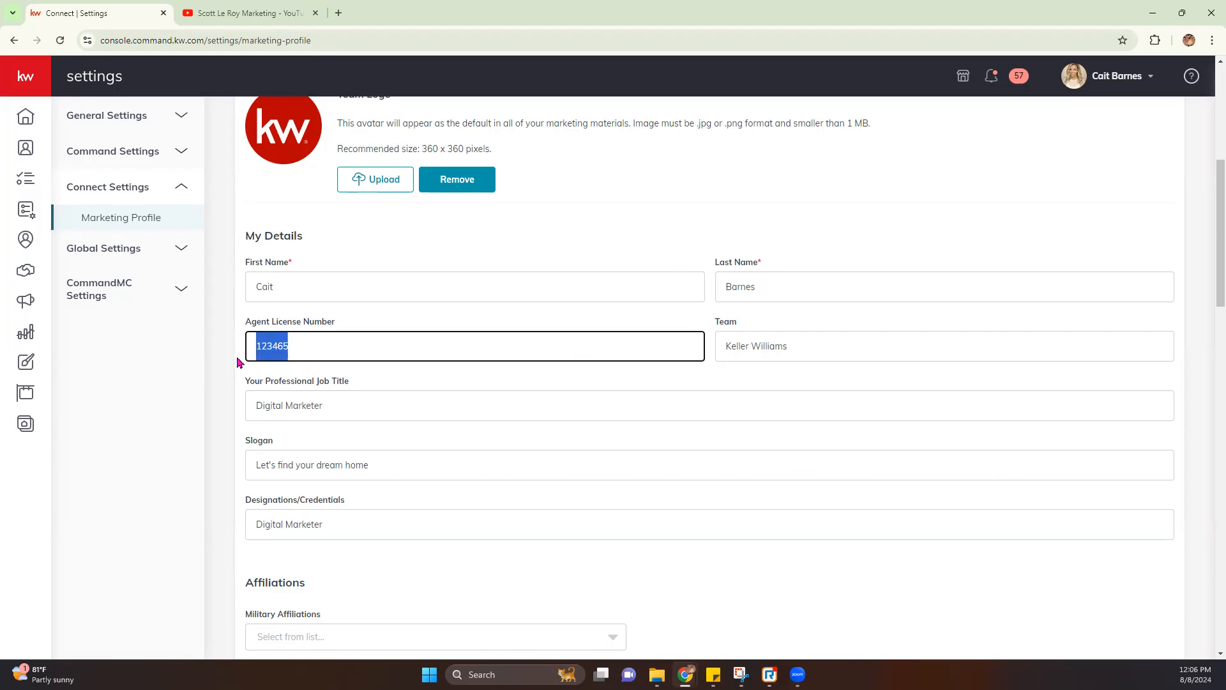
left_click(240, 354)
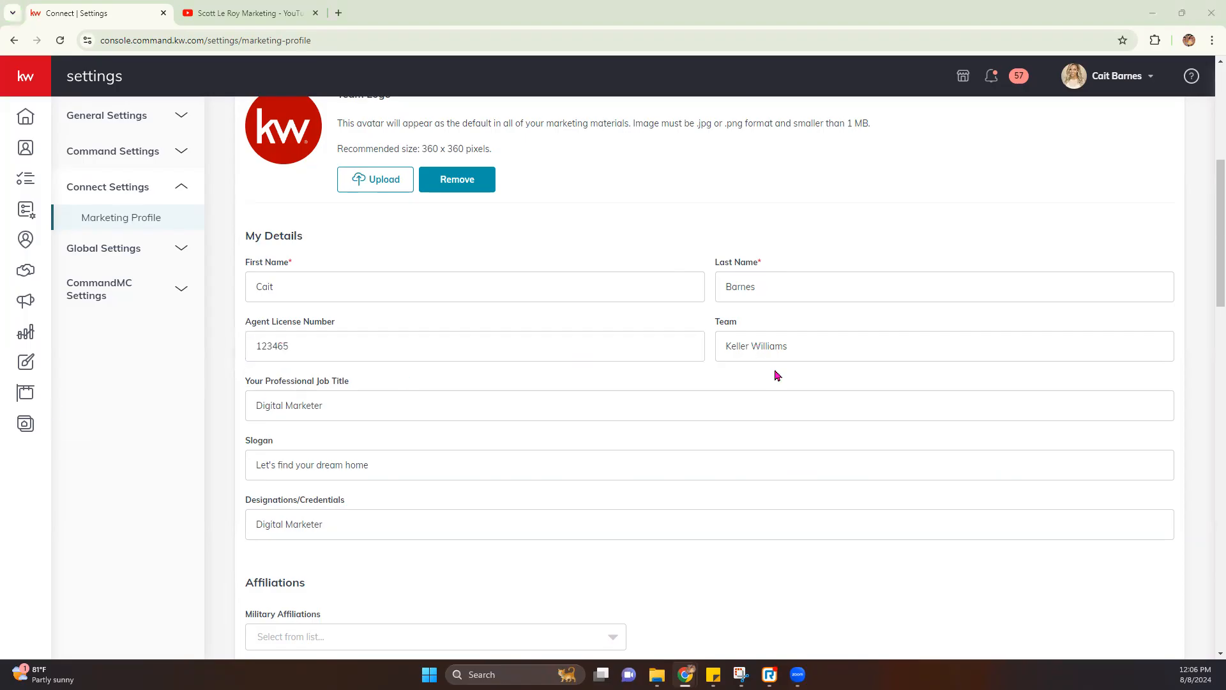
scroll(355, 462, "down", 1)
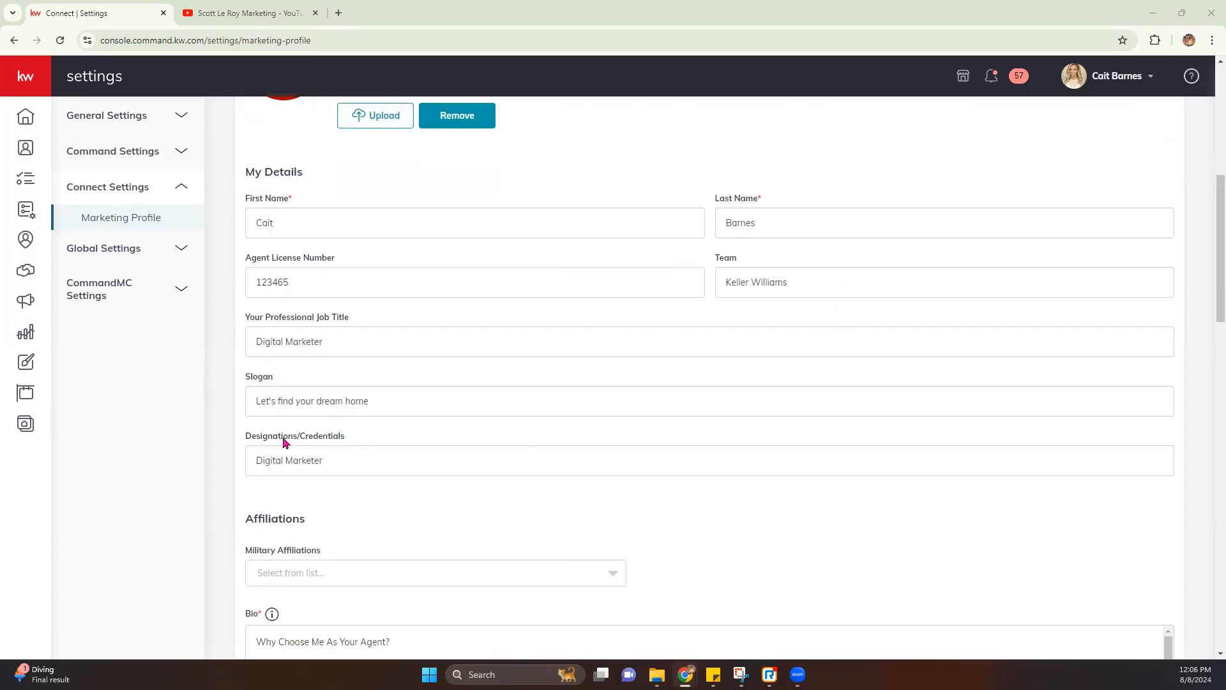
scroll(309, 427, "down", 2)
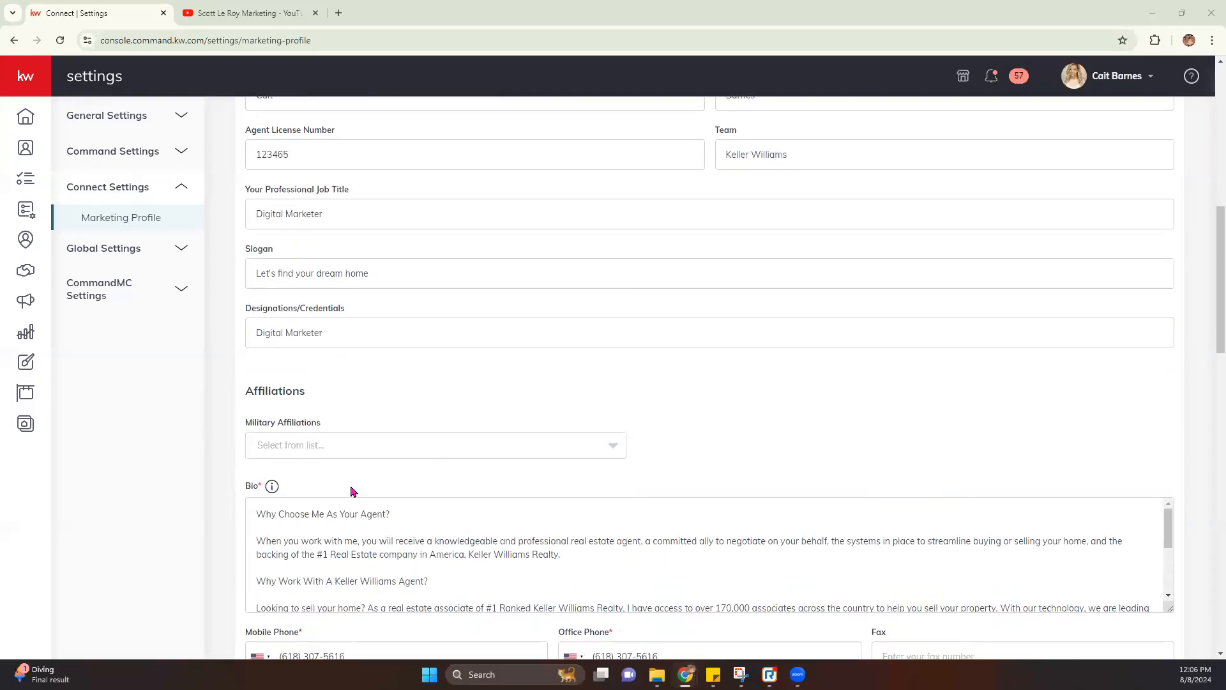
scroll(288, 470, "down", 1)
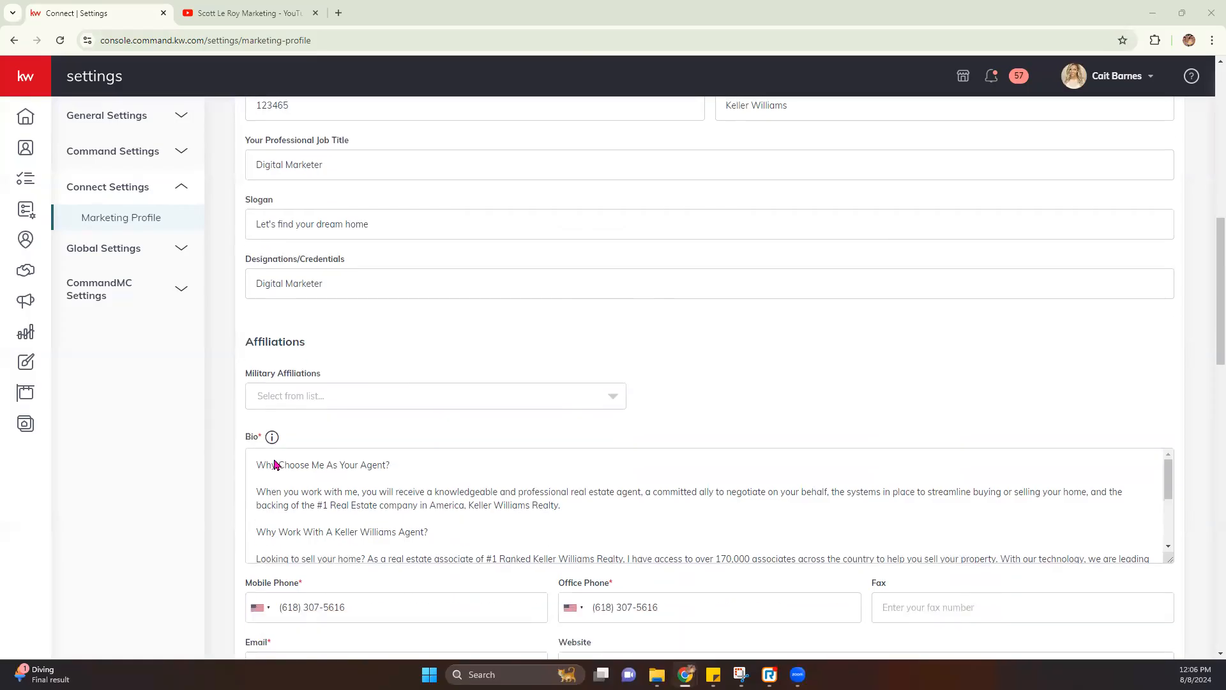
left_click_drag(250, 424, 267, 426)
left_click(452, 432)
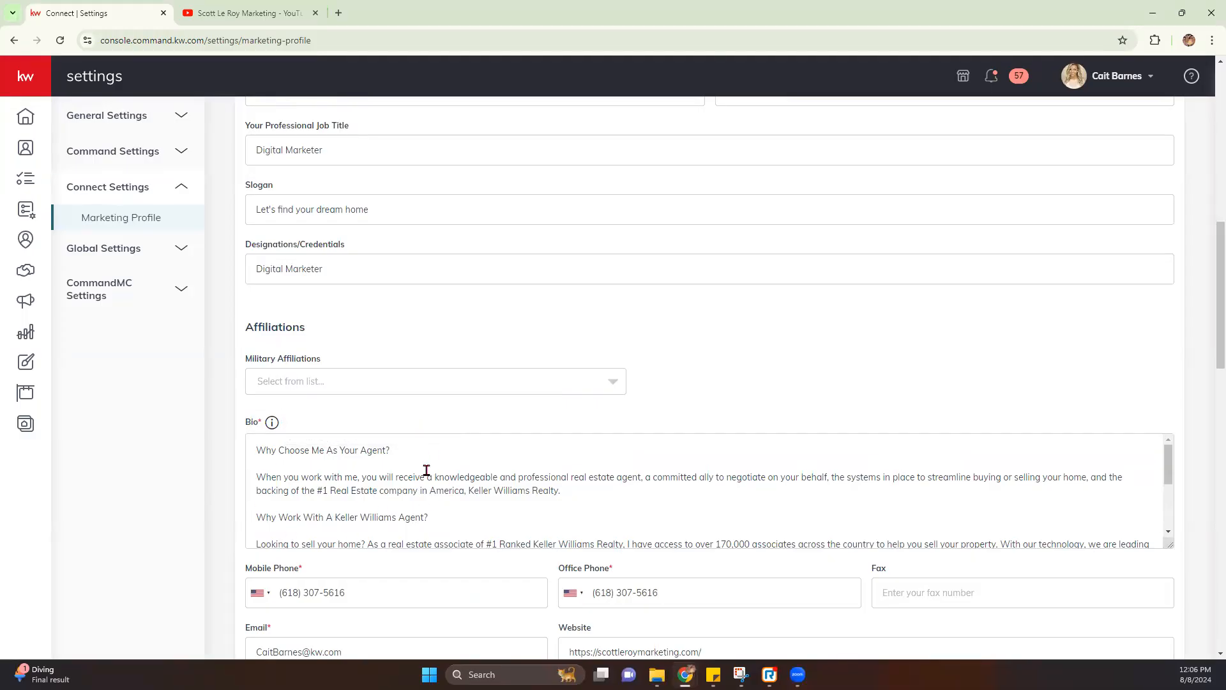
scroll(214, 476, "down", 3)
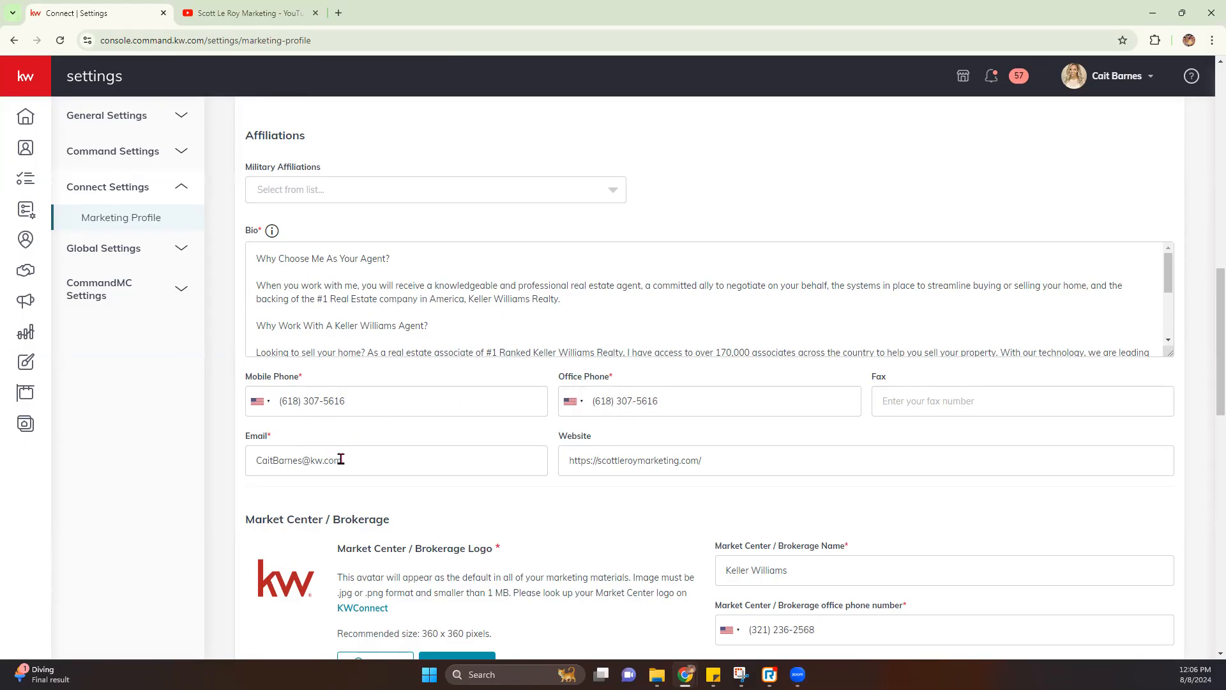
Scroll to Market Center / Brokerage and open the KWConnect link beneath the brokerage logo
mouse_move(741, 461)
left_mouse_down()
mouse_move(562, 460)
mouse_move(727, 461)
left_mouse_up()
left_click(549, 496)
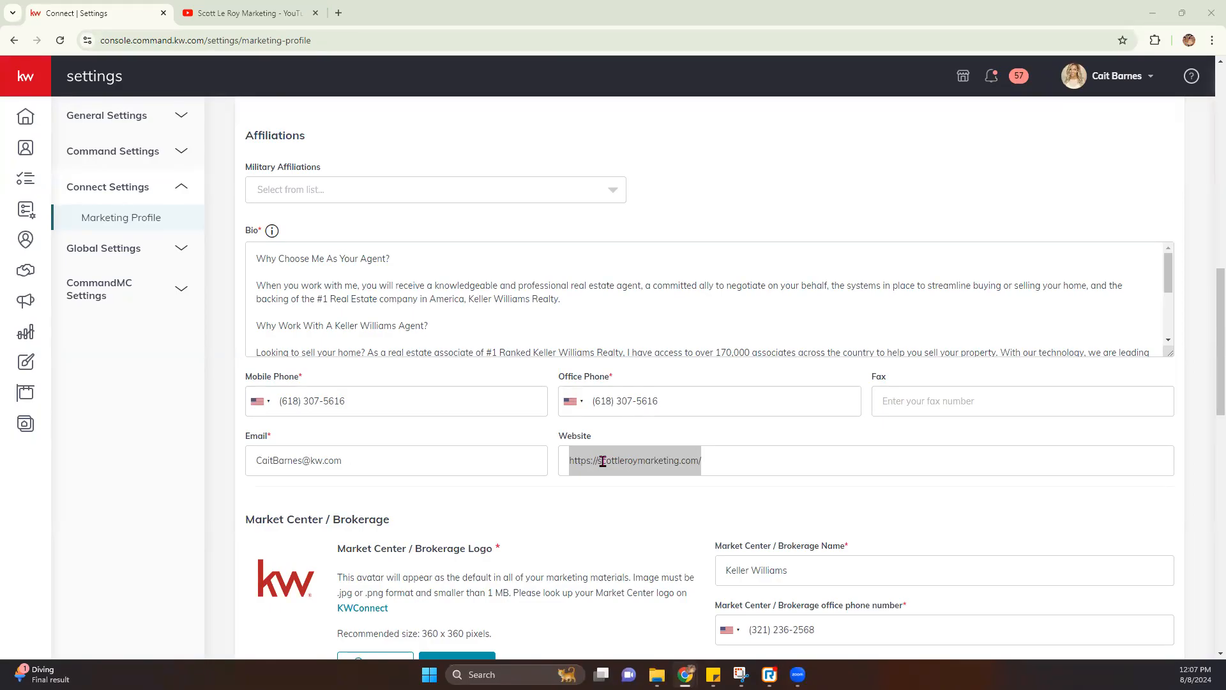
scroll(569, 469, "down", 3)
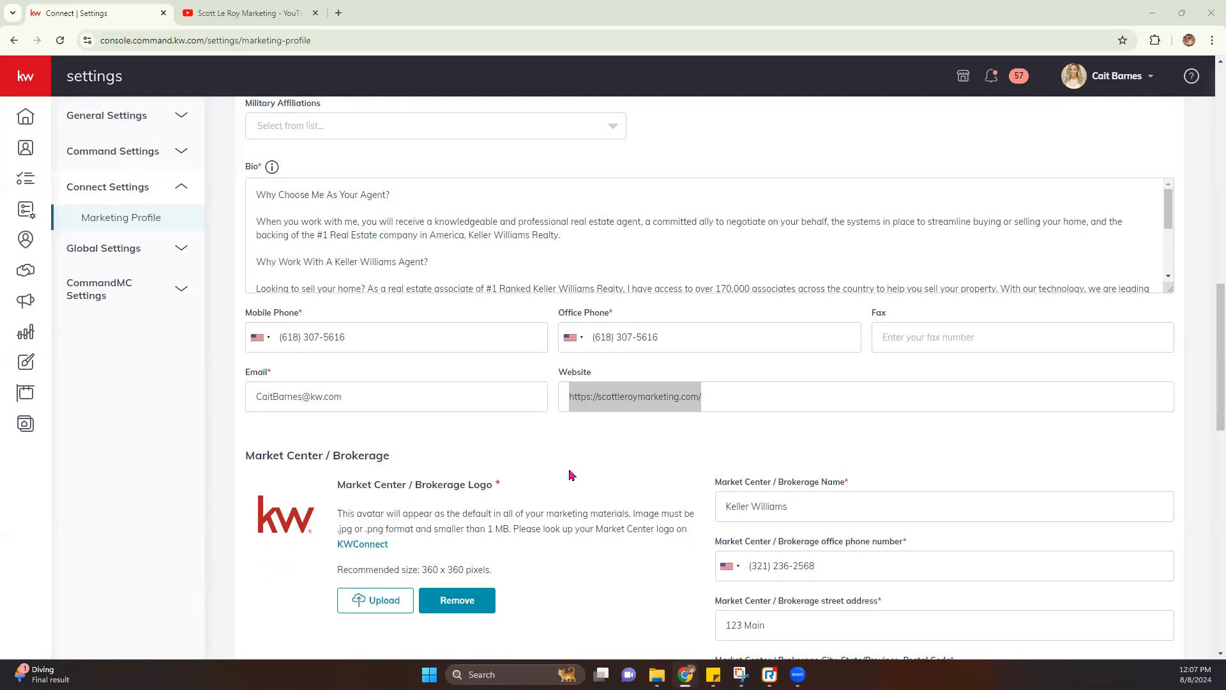
scroll(569, 468, "down", 1)
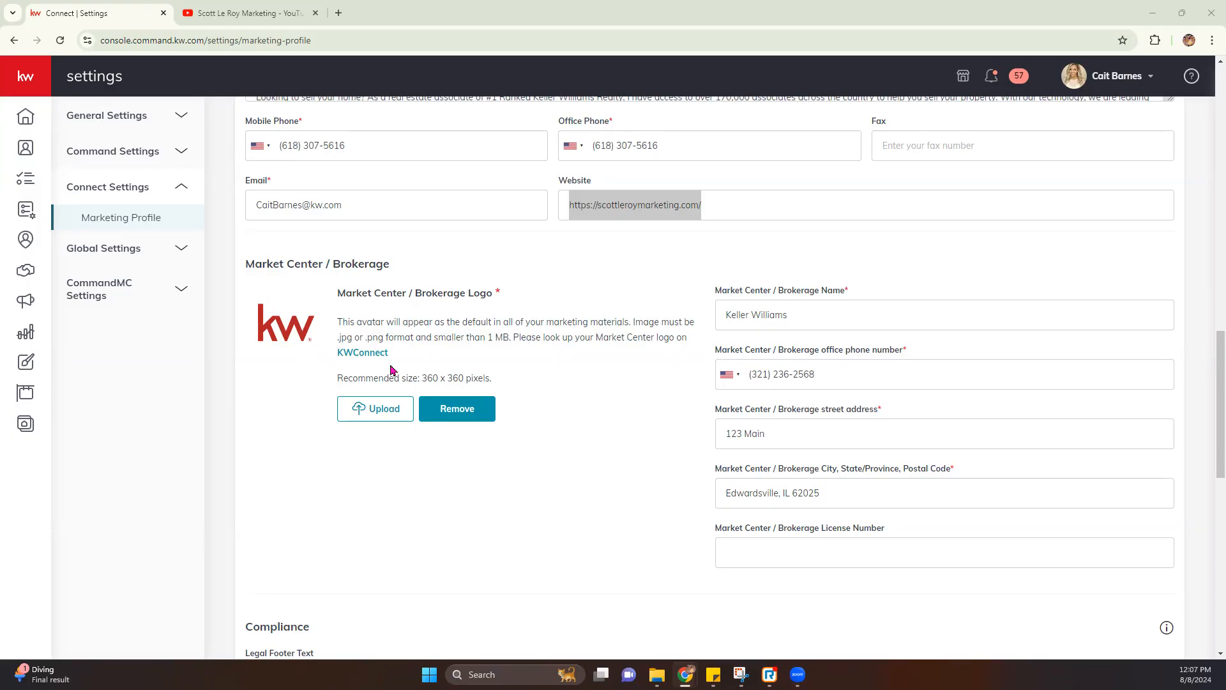
left_click(364, 353)
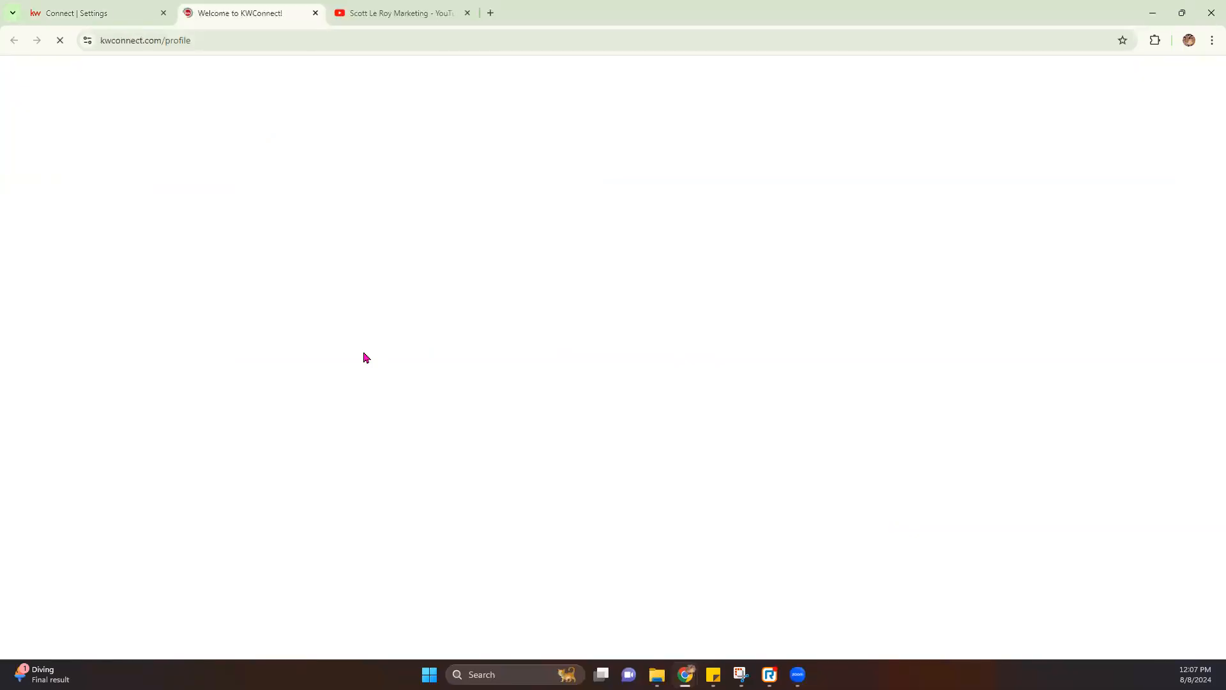
Glance over the KWConnect agent profile, then close its tab to return to Marketing Profile
scroll(376, 362, "down", 2)
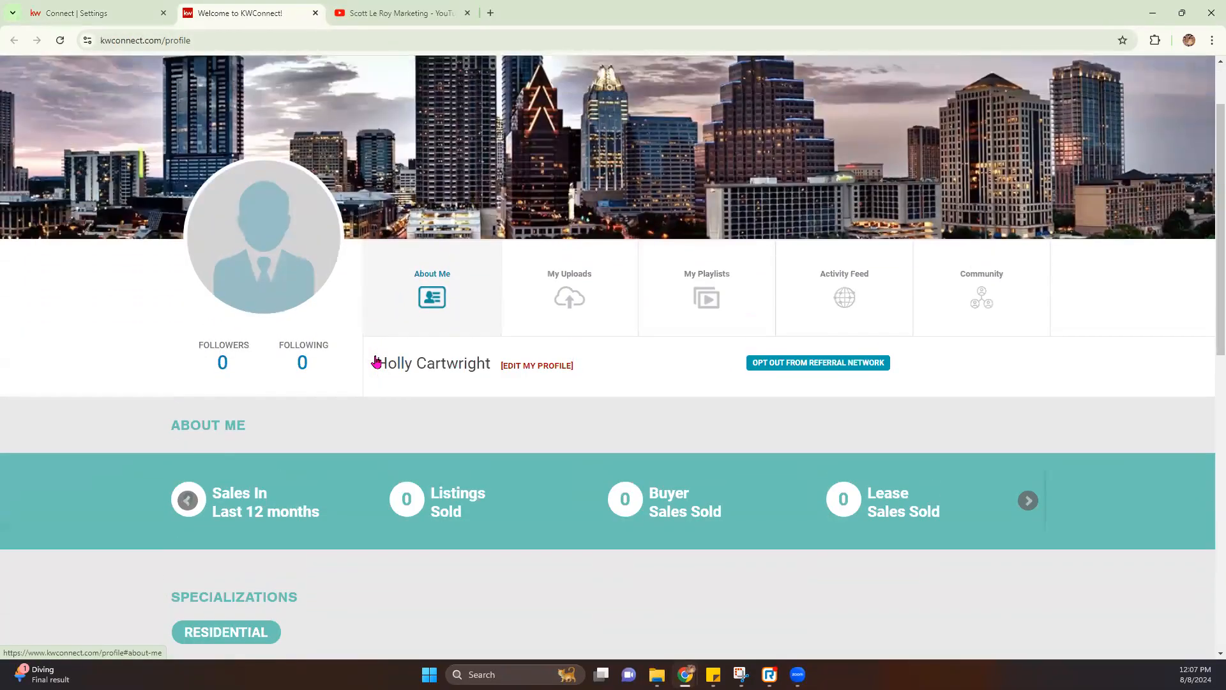
scroll(375, 362, "up", 2)
left_click(315, 13)
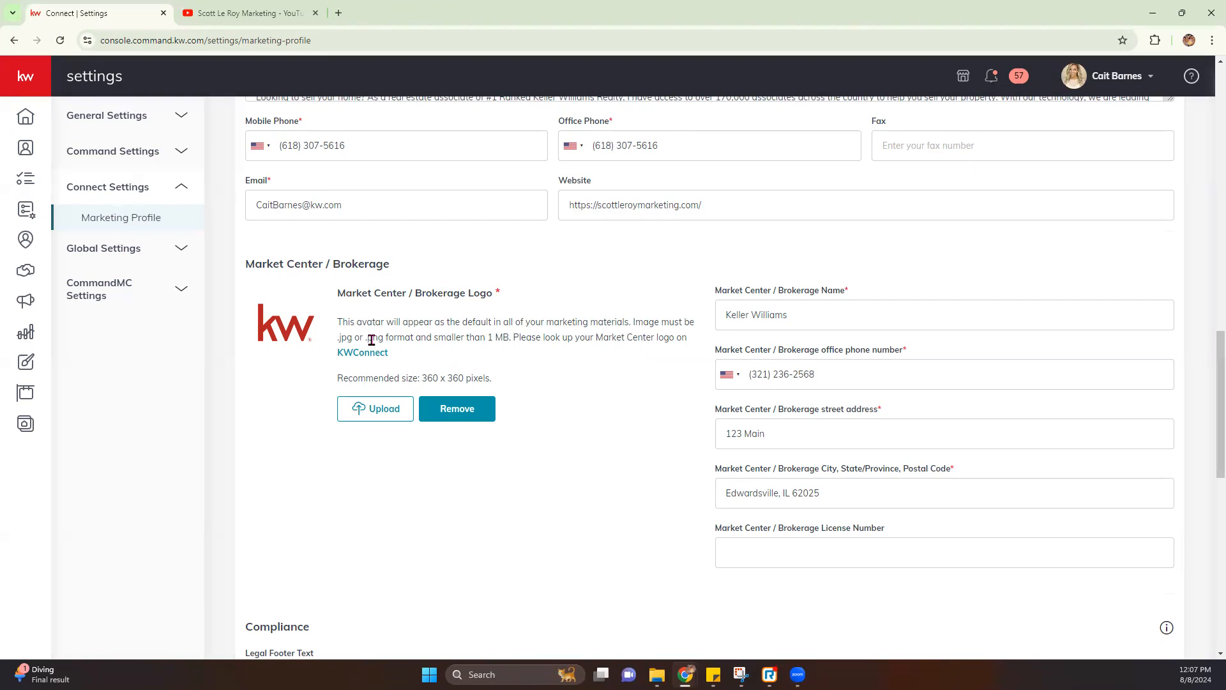
scroll(371, 340, "down", 7)
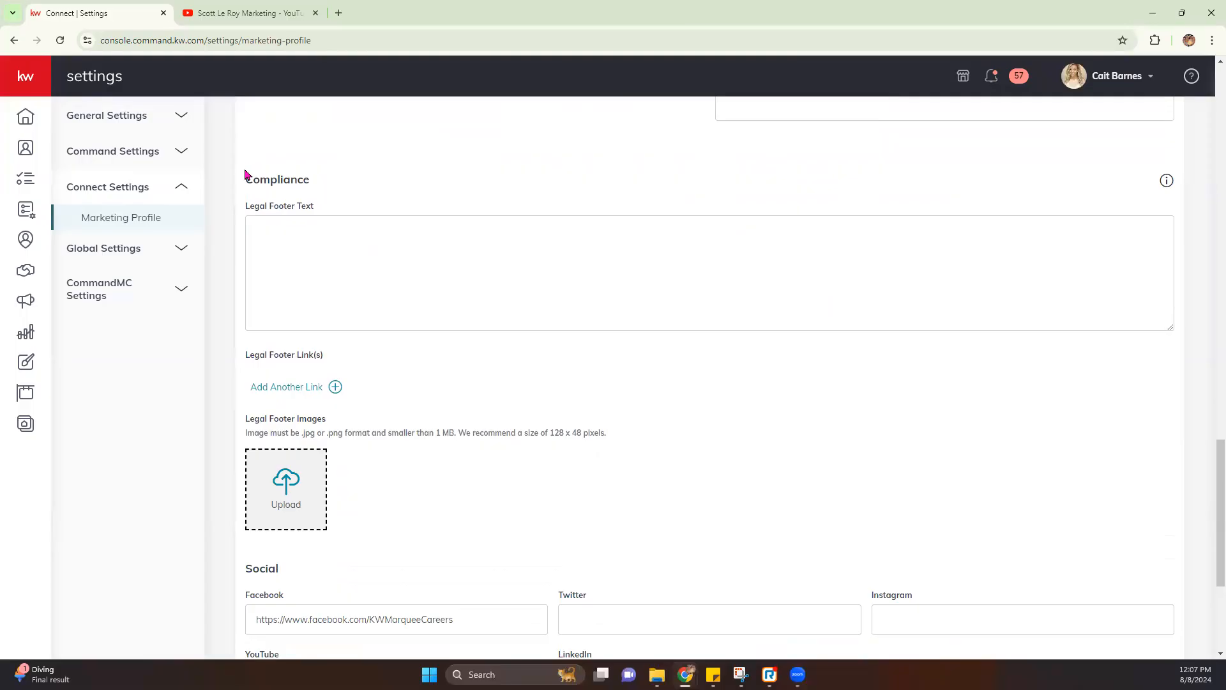
left_click_drag(243, 182, 350, 192)
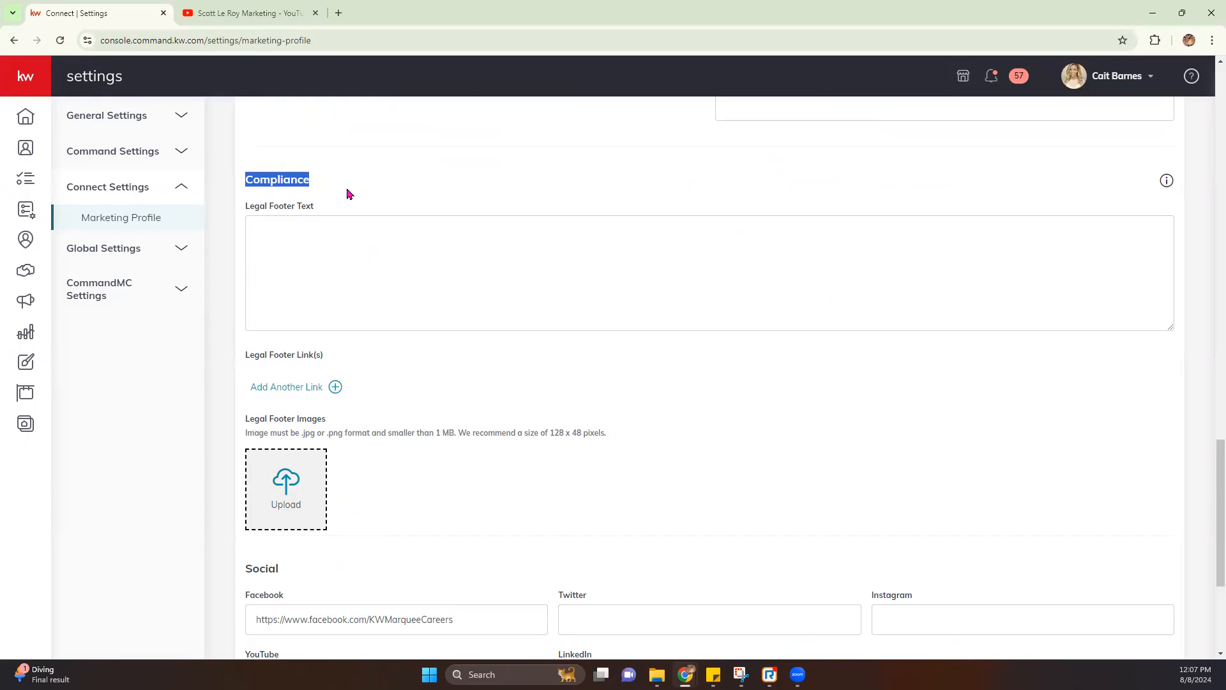
scroll(306, 330, "down", 2)
scroll(370, 405, "up", 2)
scroll(384, 483, "down", 1)
scroll(385, 484, "down", 2)
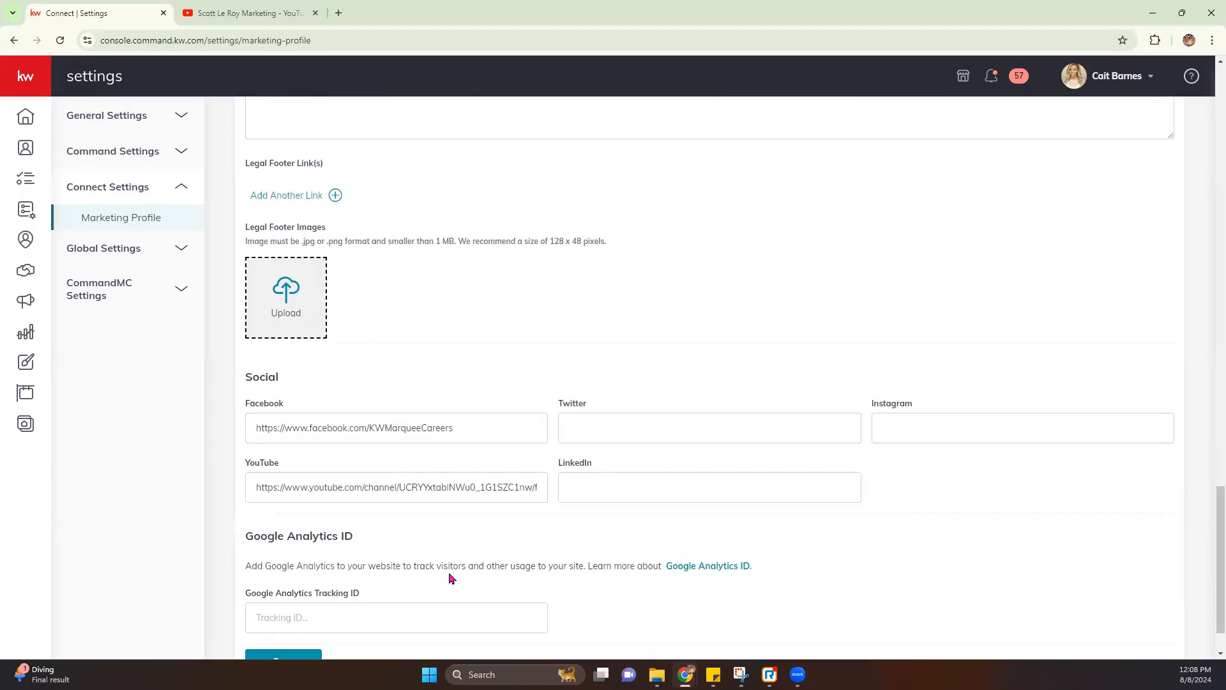
scroll(350, 559, "down", 1)
scroll(347, 553, "up", 4)
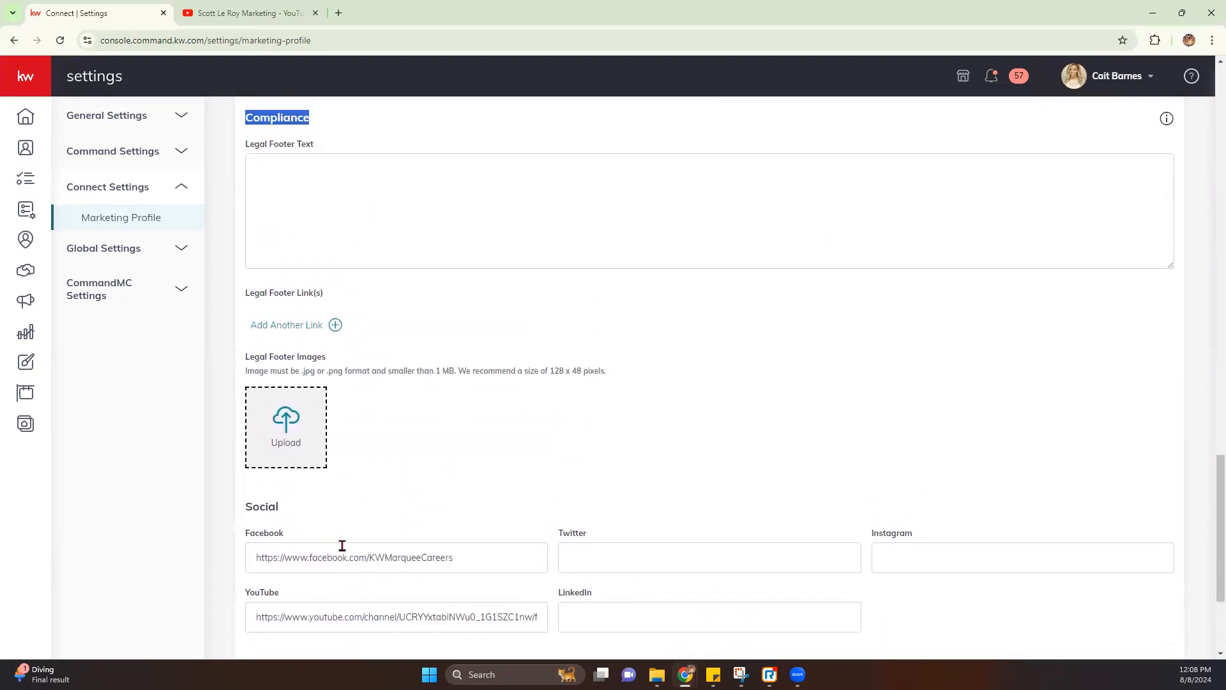
scroll(342, 548, "down", 4)
Save the Marketing Profile changes and close the success confirmation
left_click(293, 604)
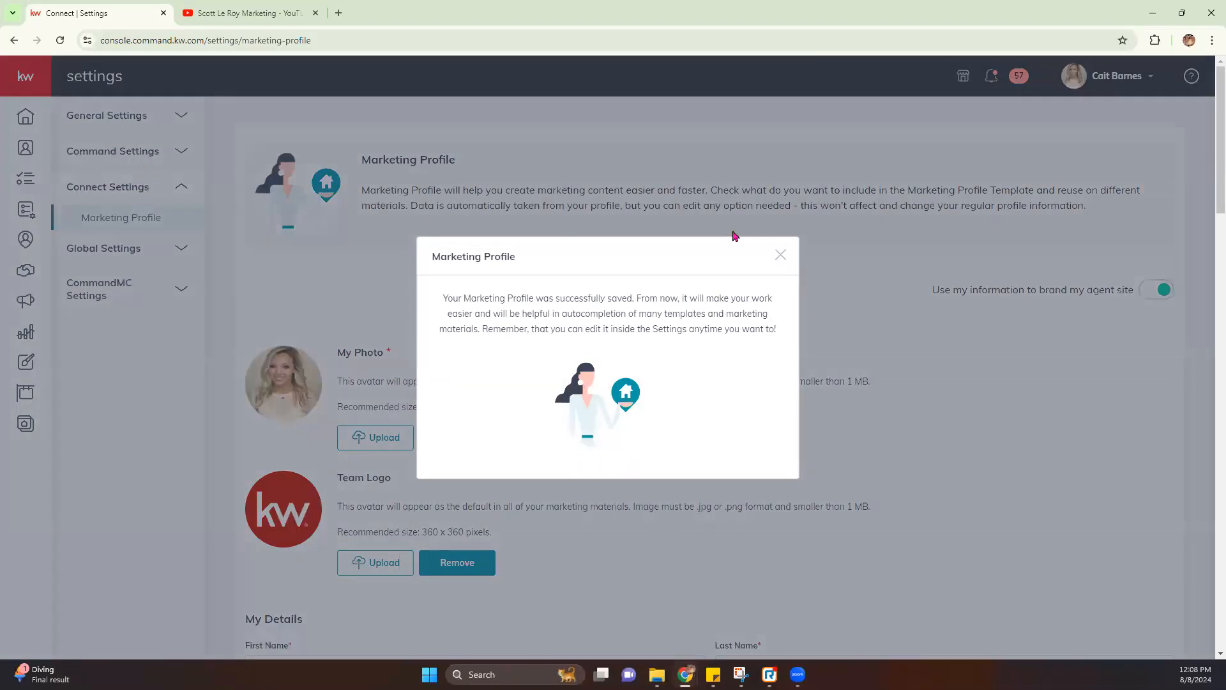
left_click(321, 288)
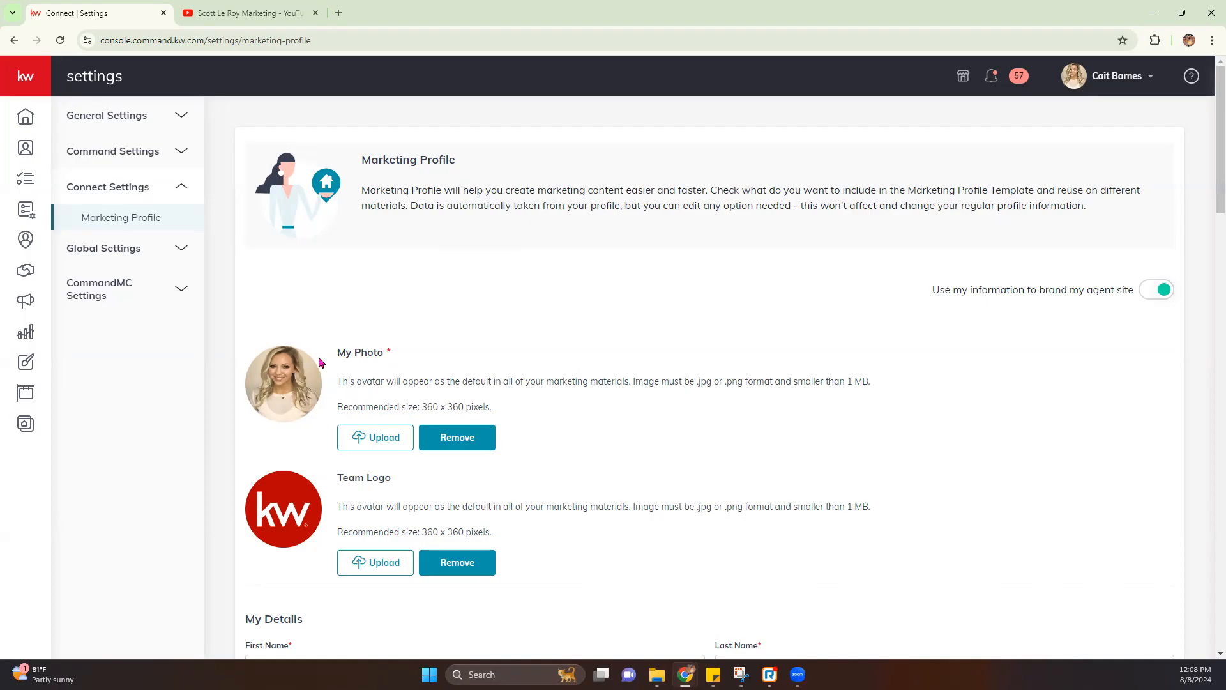
Go to Command Settings > Applications and scroll down to Email Services
left_click(153, 165)
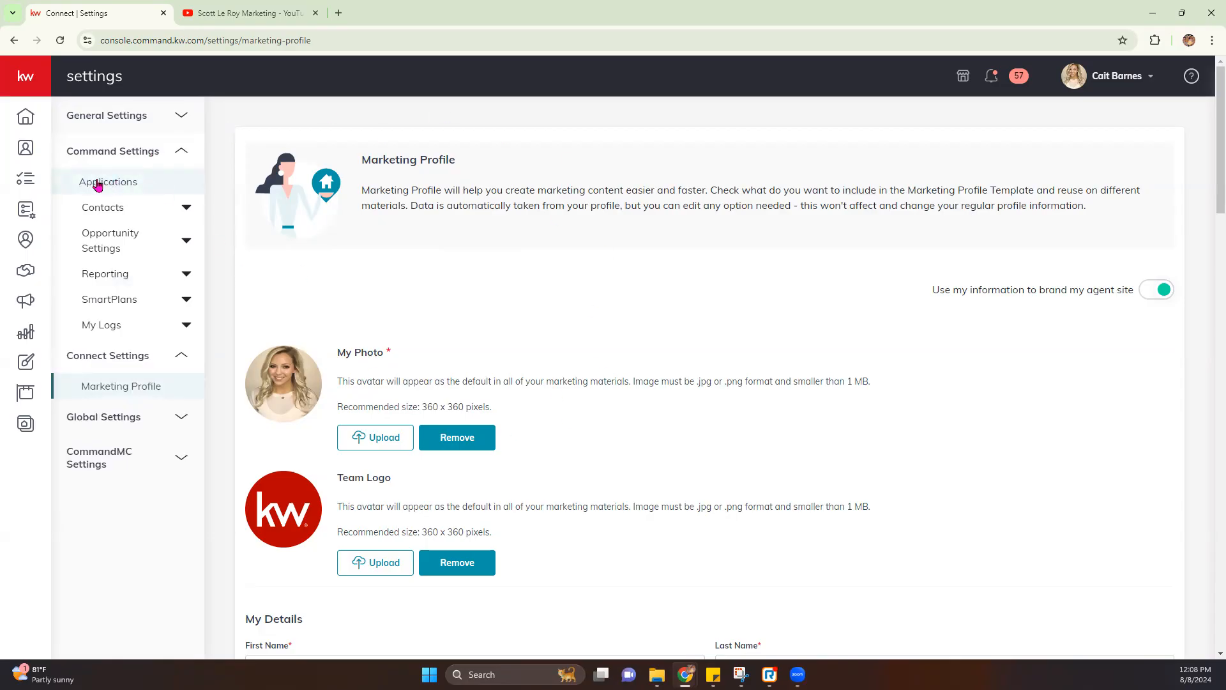
left_click(106, 183)
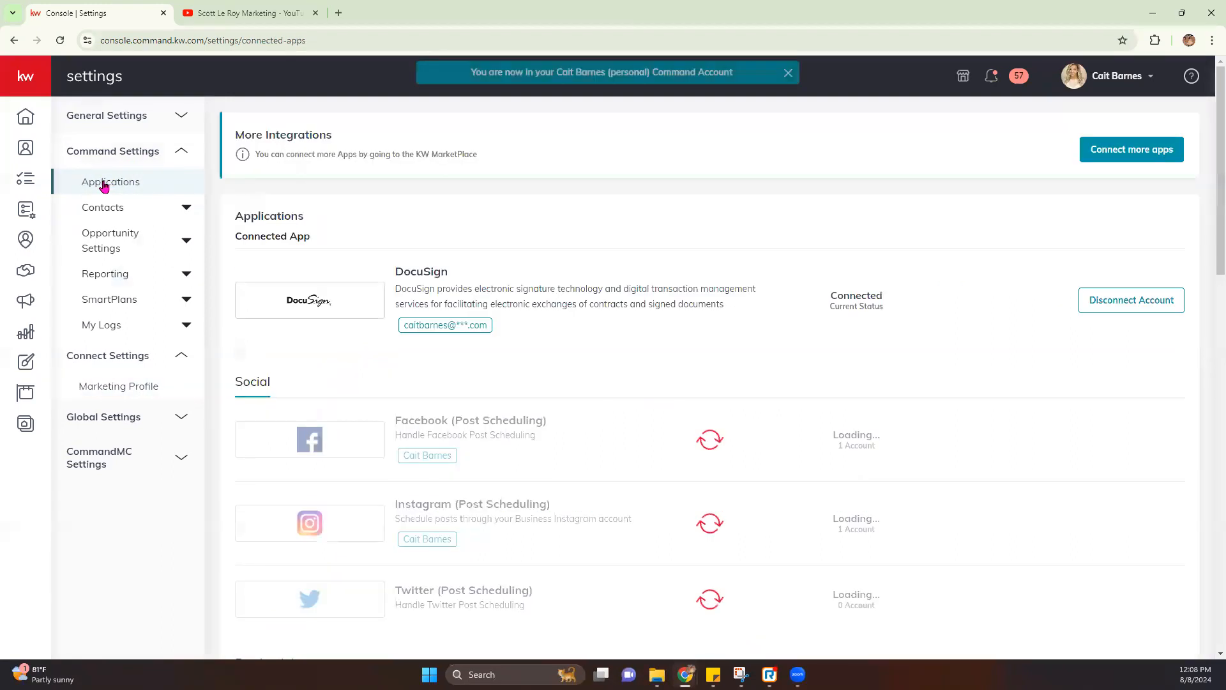
scroll(581, 380, "down", 1)
scroll(581, 381, "down", 4)
scroll(581, 380, "up", 2)
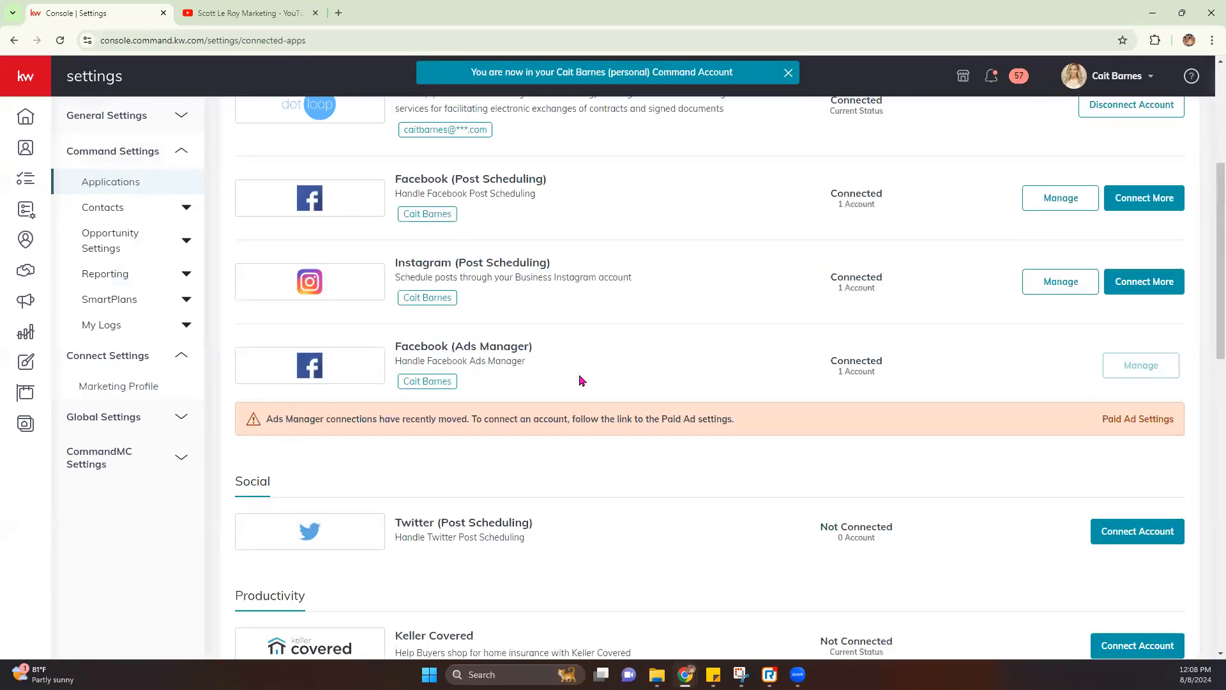
scroll(581, 380, "down", 8)
scroll(581, 380, "down", 6)
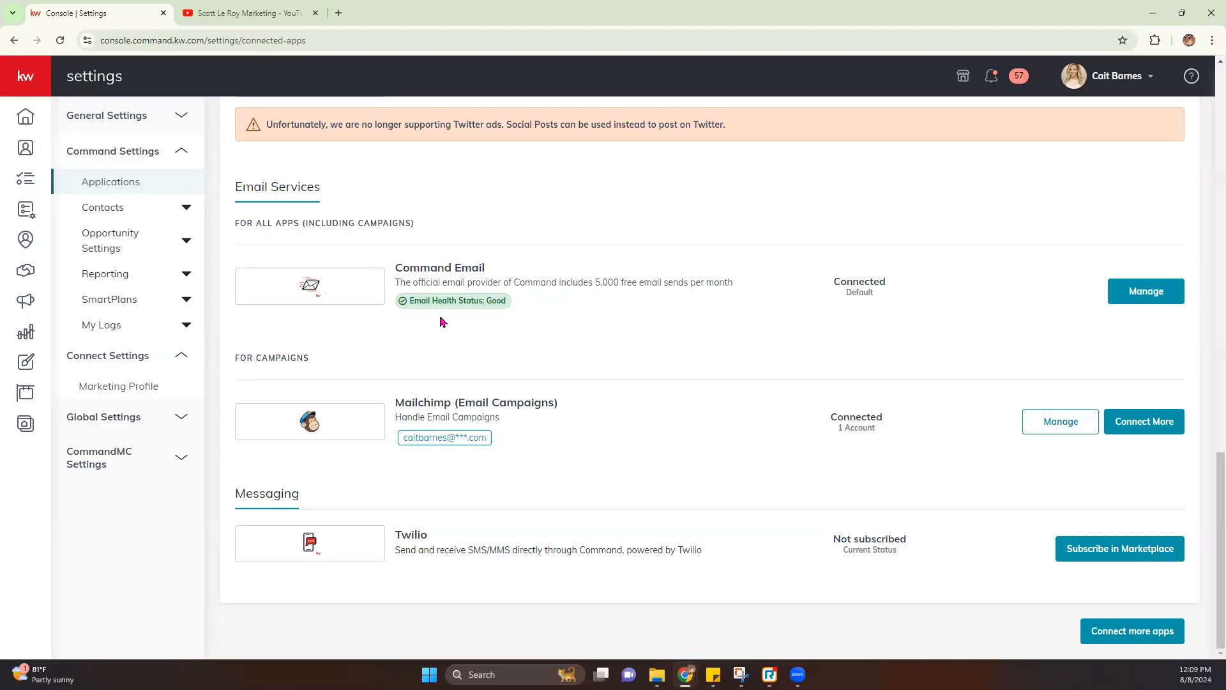
Open Manage on Command Email, plus the email health article and marketplace subscription page in tabs
left_click(1152, 299)
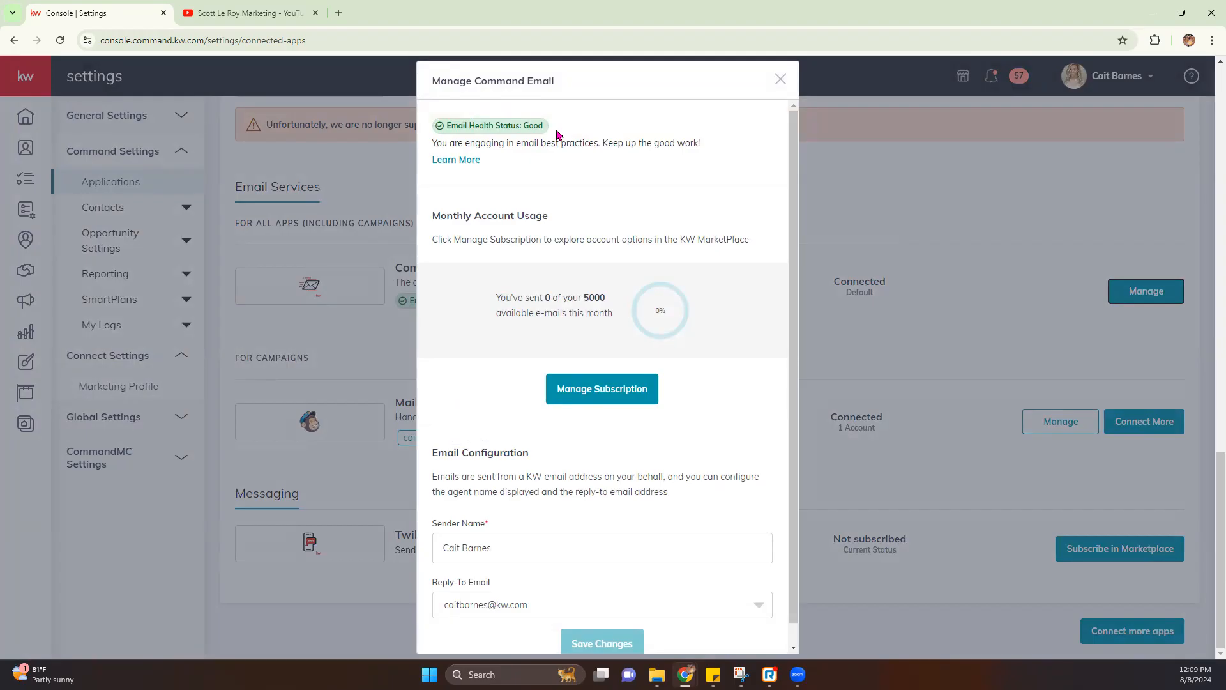
left_click(461, 161)
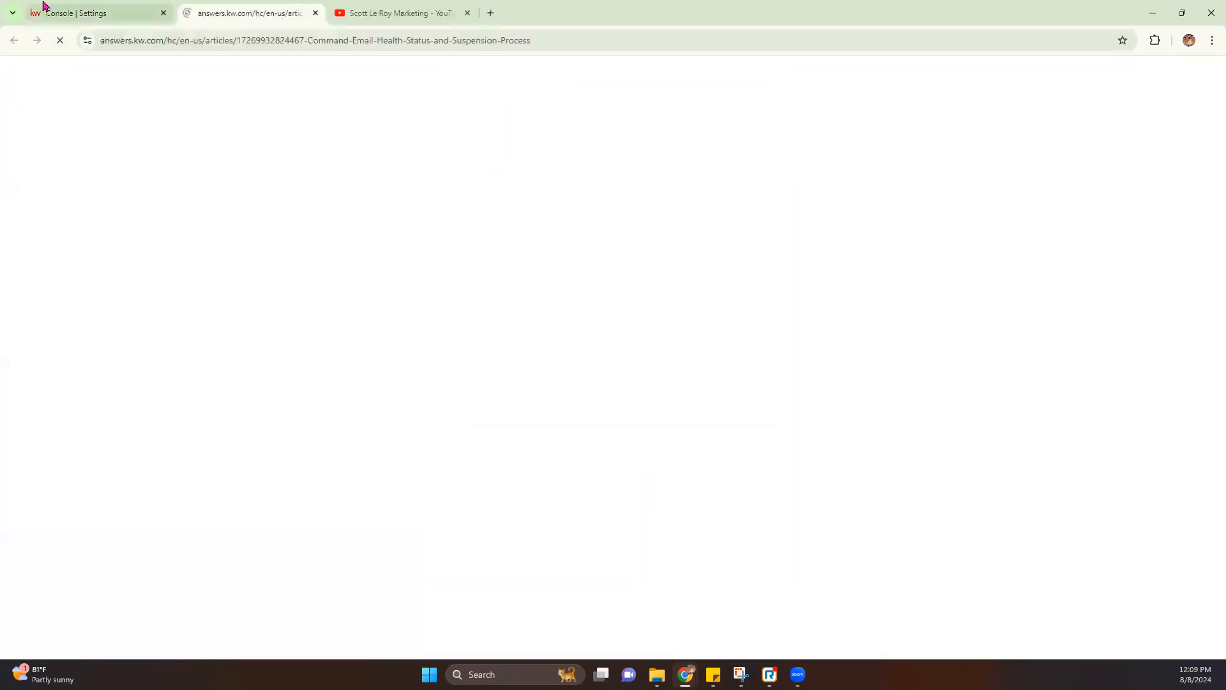
left_click(43, 7)
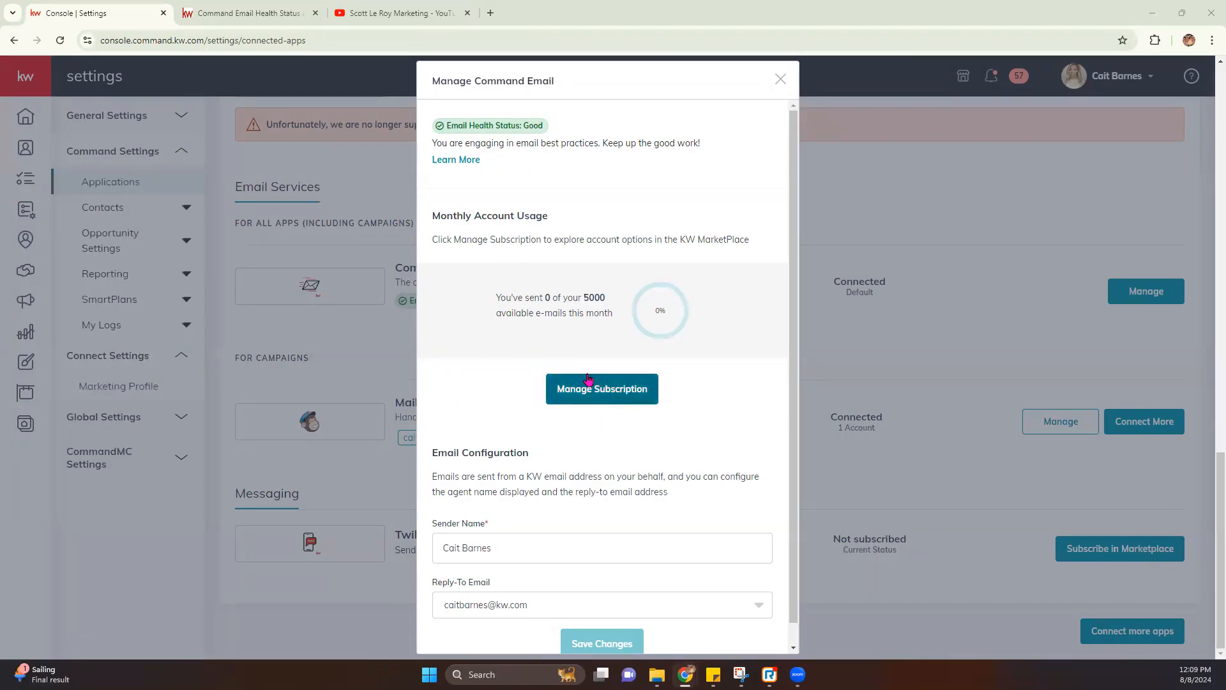
left_click(612, 399)
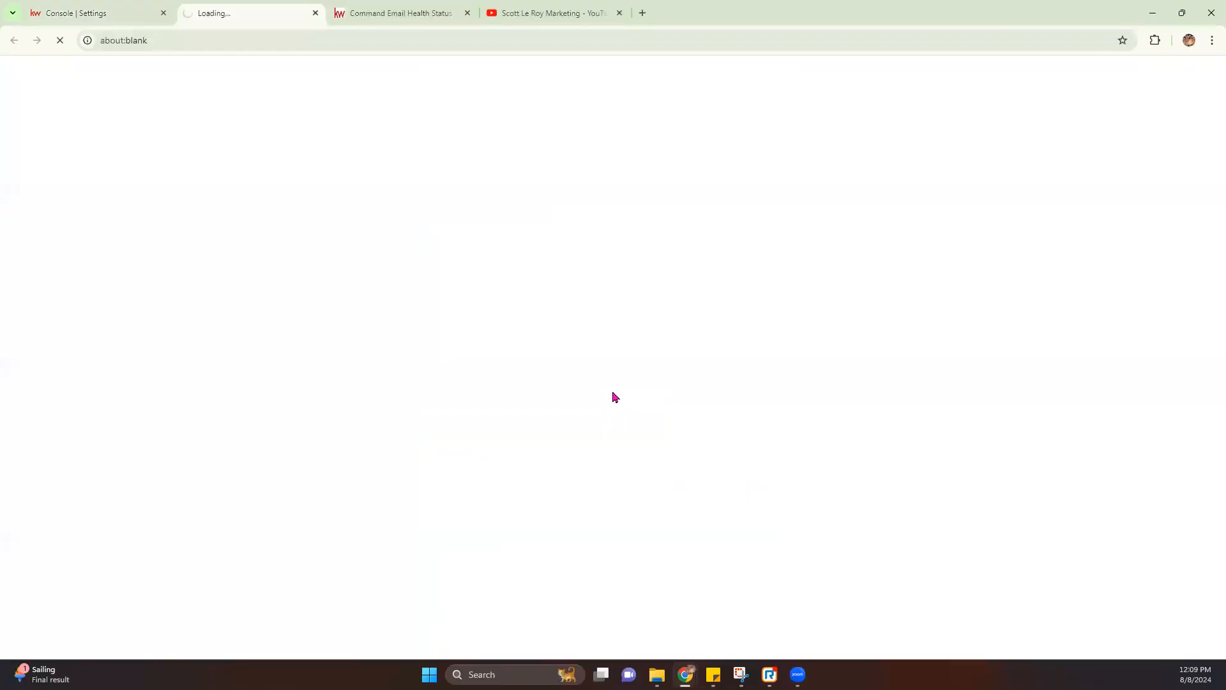
left_click(91, 15)
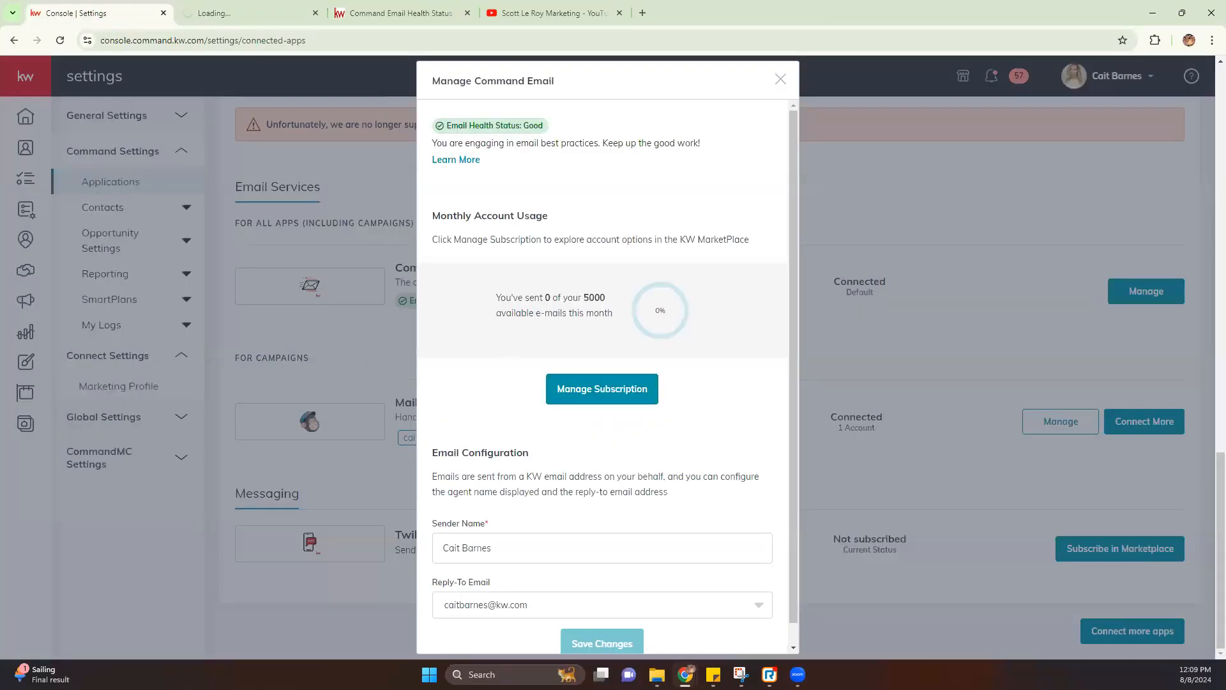
Check the Command Email Sender Name field, leaving it unchanged
scroll(578, 492, "down", 1)
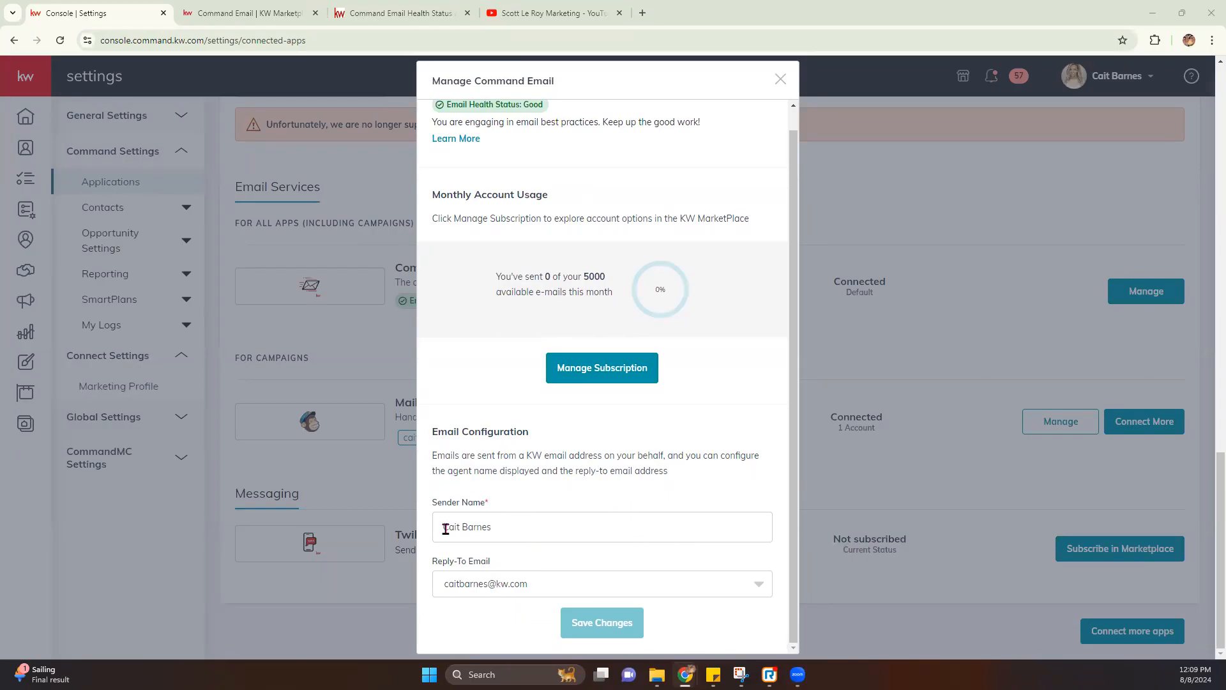
left_click_drag(446, 529, 577, 535)
left_click(578, 535)
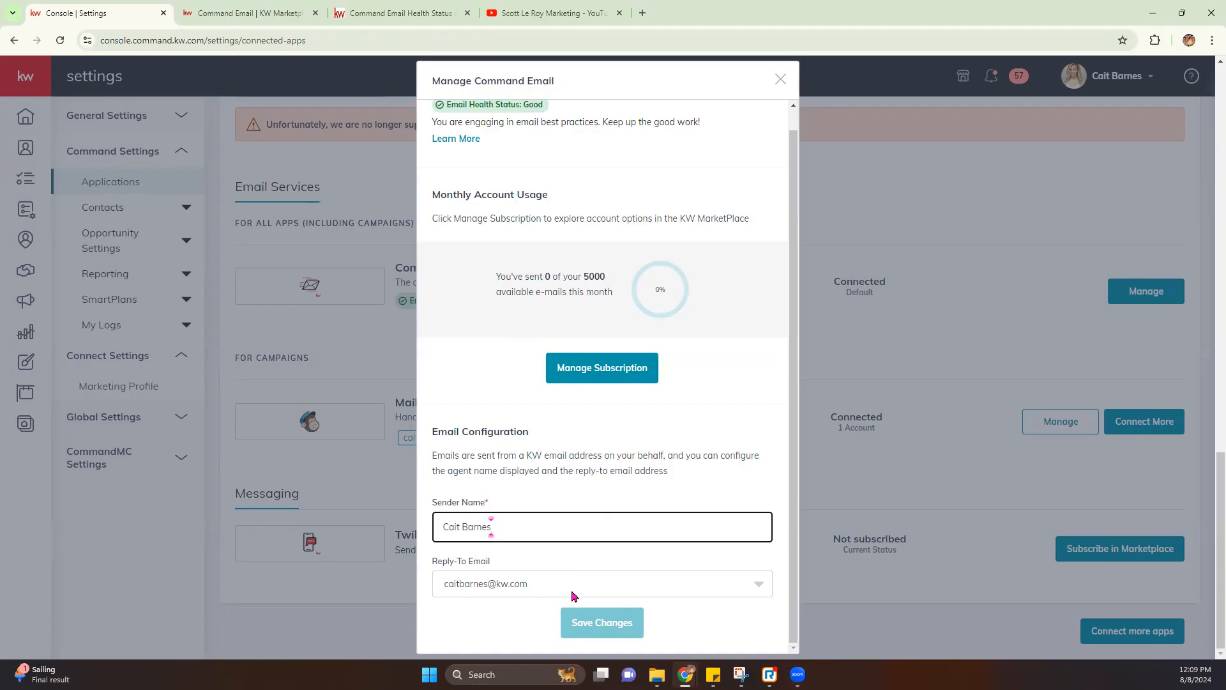
Close Manage Command Email and open the Designs page listing 447 saved designs
left_click(780, 79)
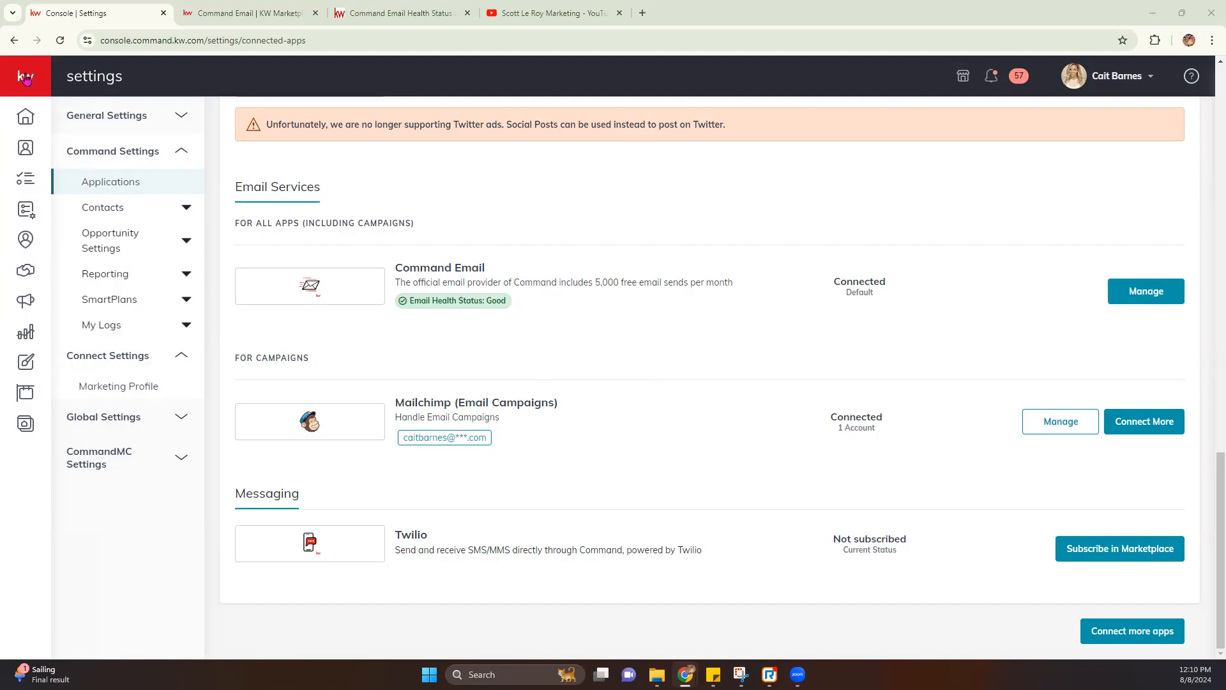
mouse_move(25, 80)
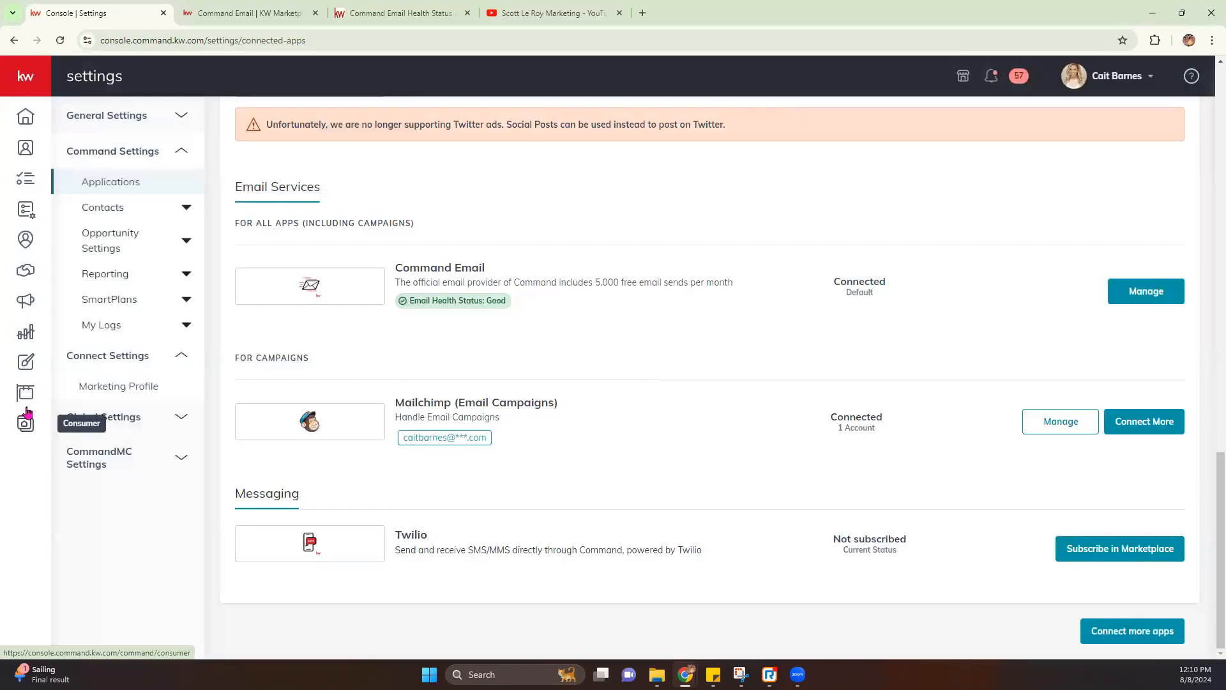
left_click(28, 367)
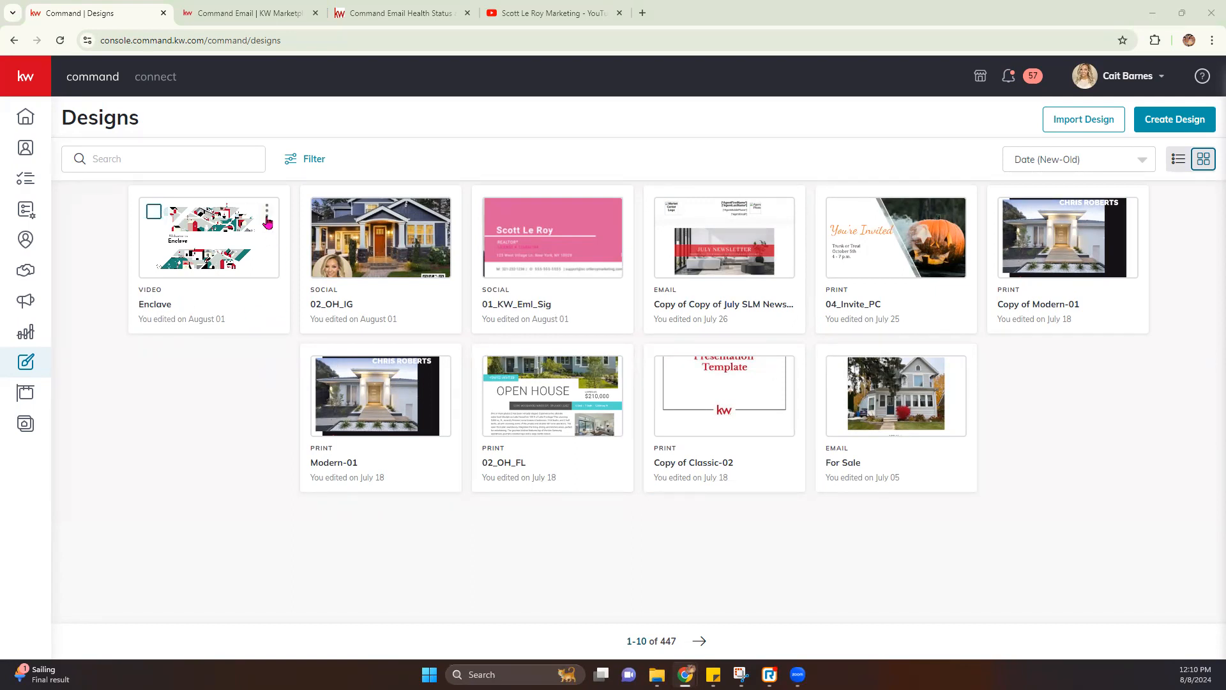
Check the option menus for the Enclave and 02_OH_IG designs, then start a new design
left_click(266, 213)
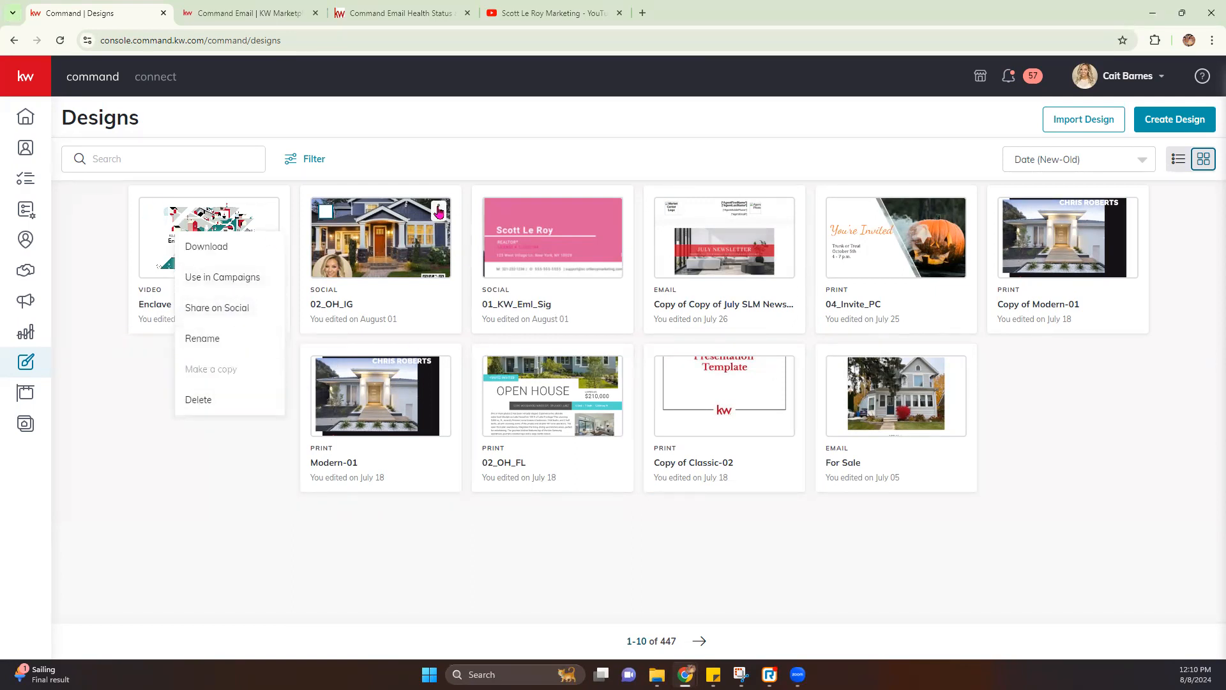
left_click(437, 211)
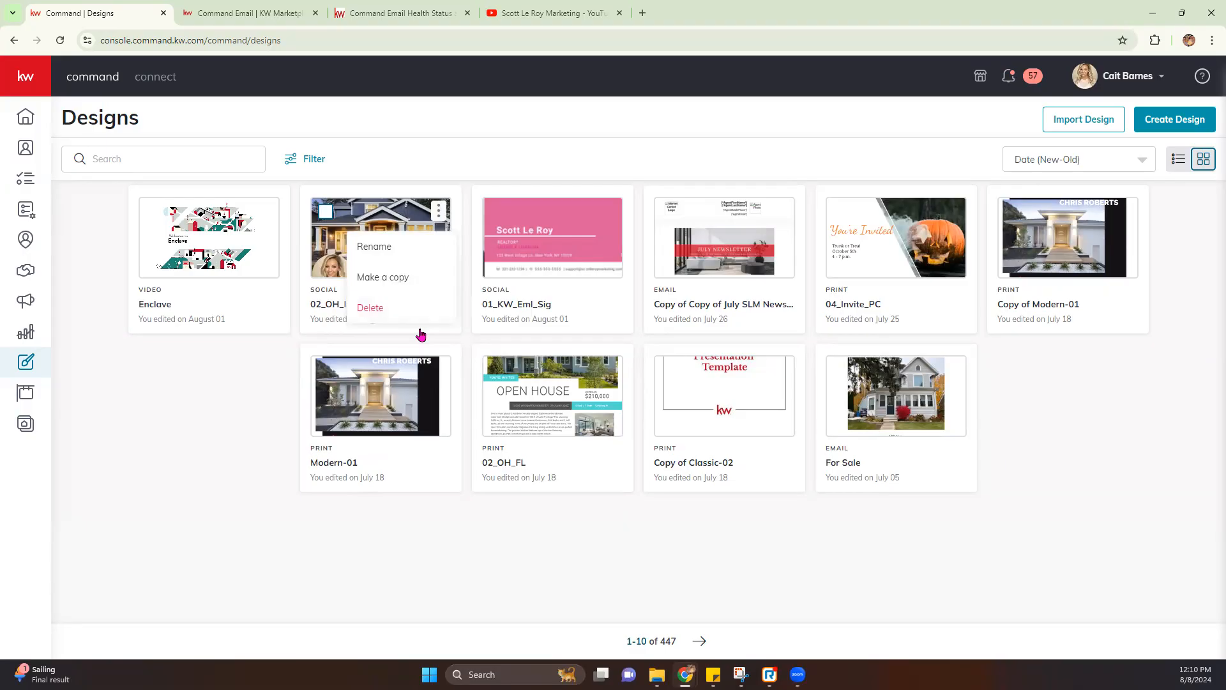
left_click(1195, 131)
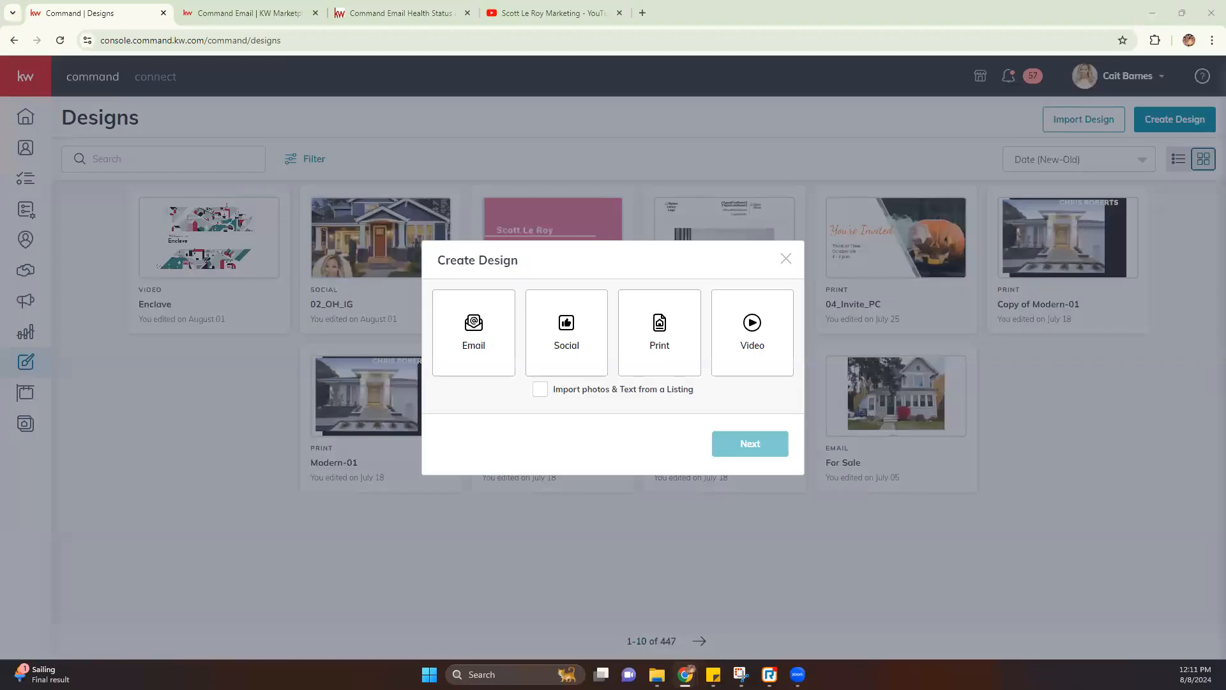
Pick Email as the design type and continue to the email Template Library
left_click(446, 329)
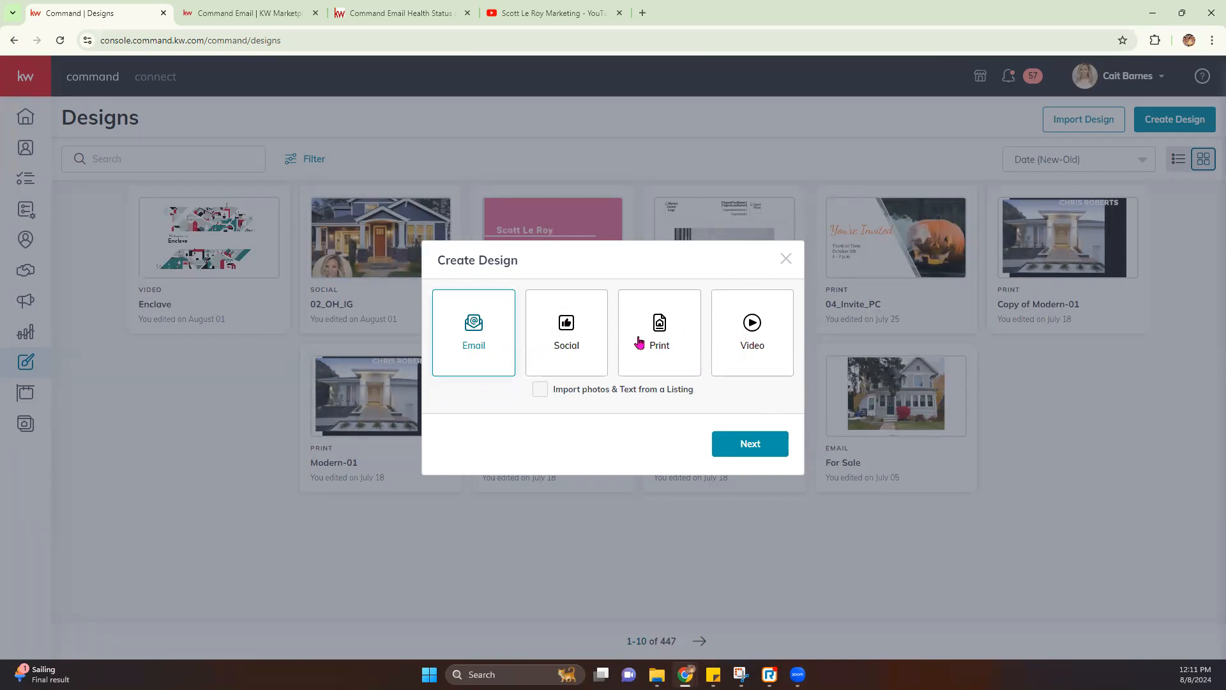
left_click(755, 445)
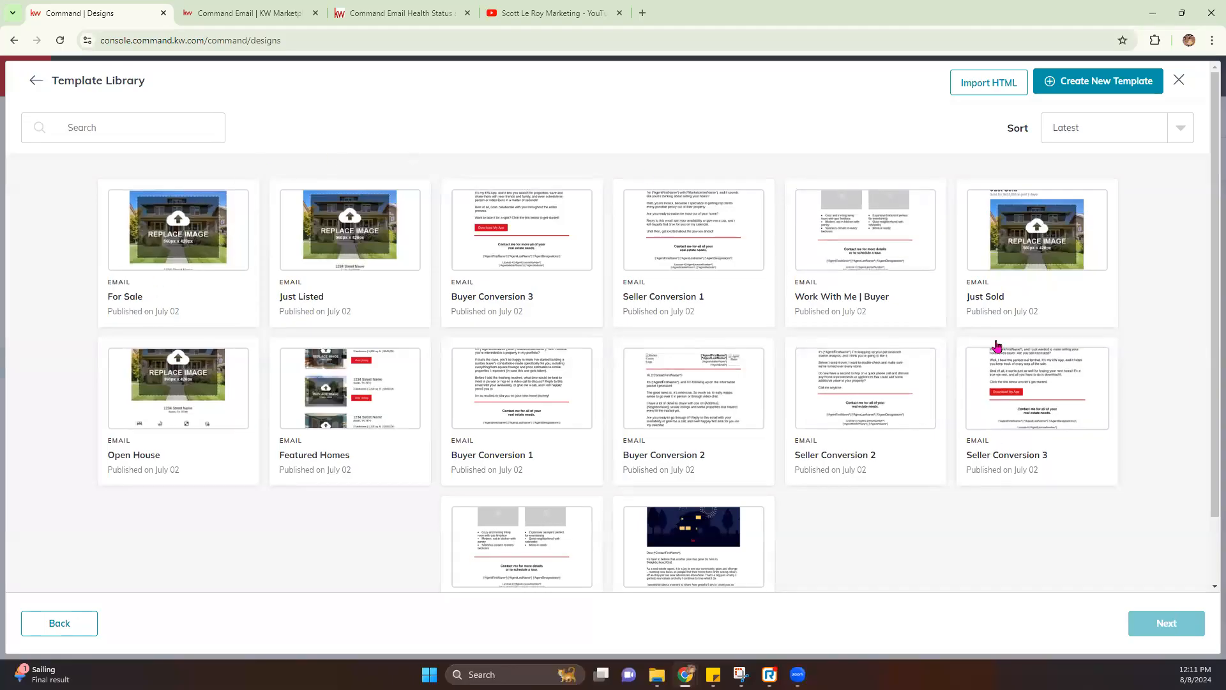
Skip the library templates and create a new blank Untitled Email template
scroll(440, 539, "down", 1)
scroll(444, 539, "up", 1)
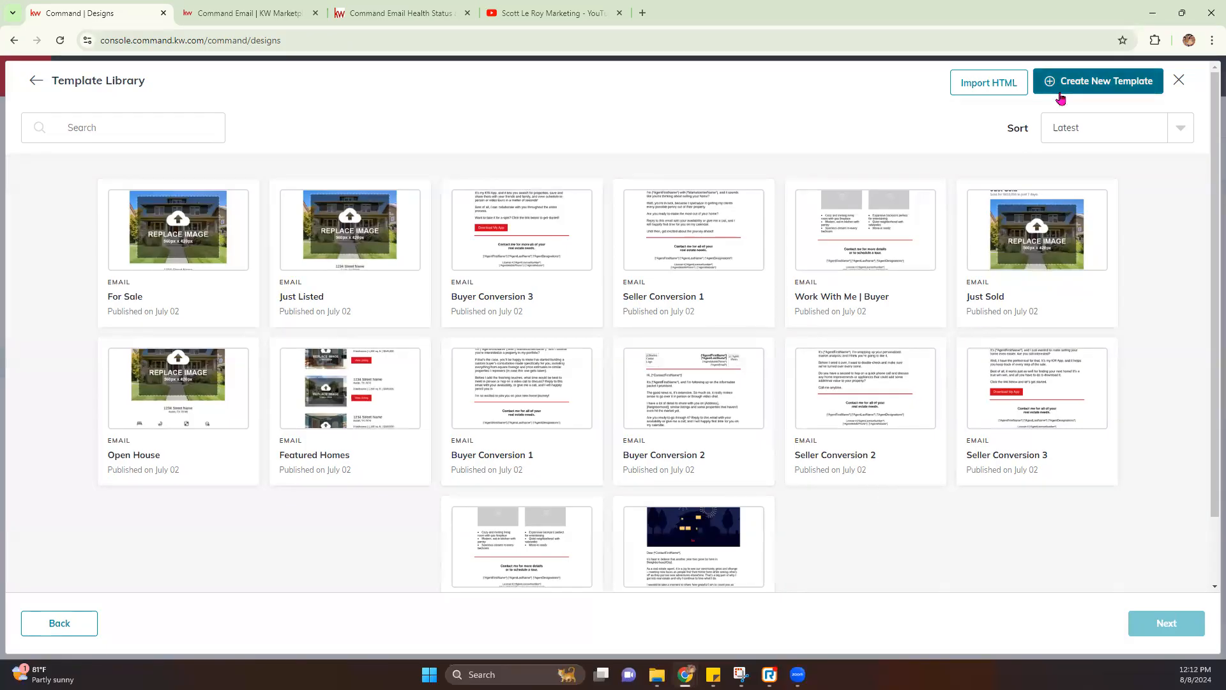
left_click(1065, 94)
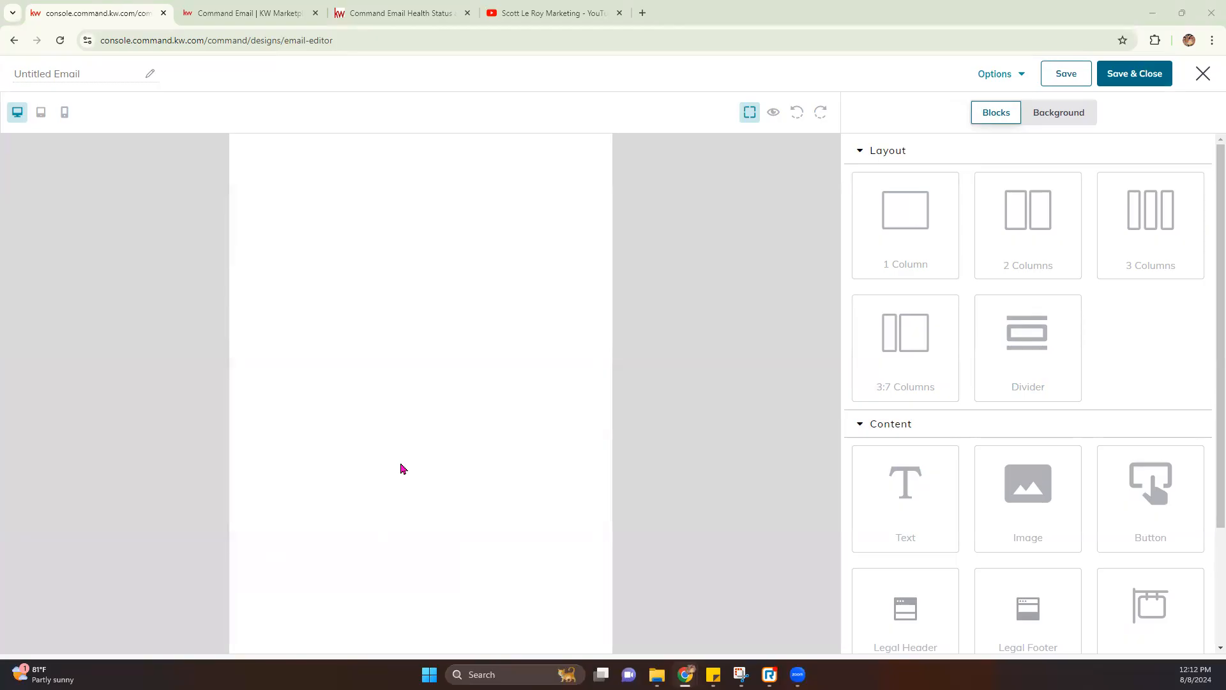
left_click(33, 77)
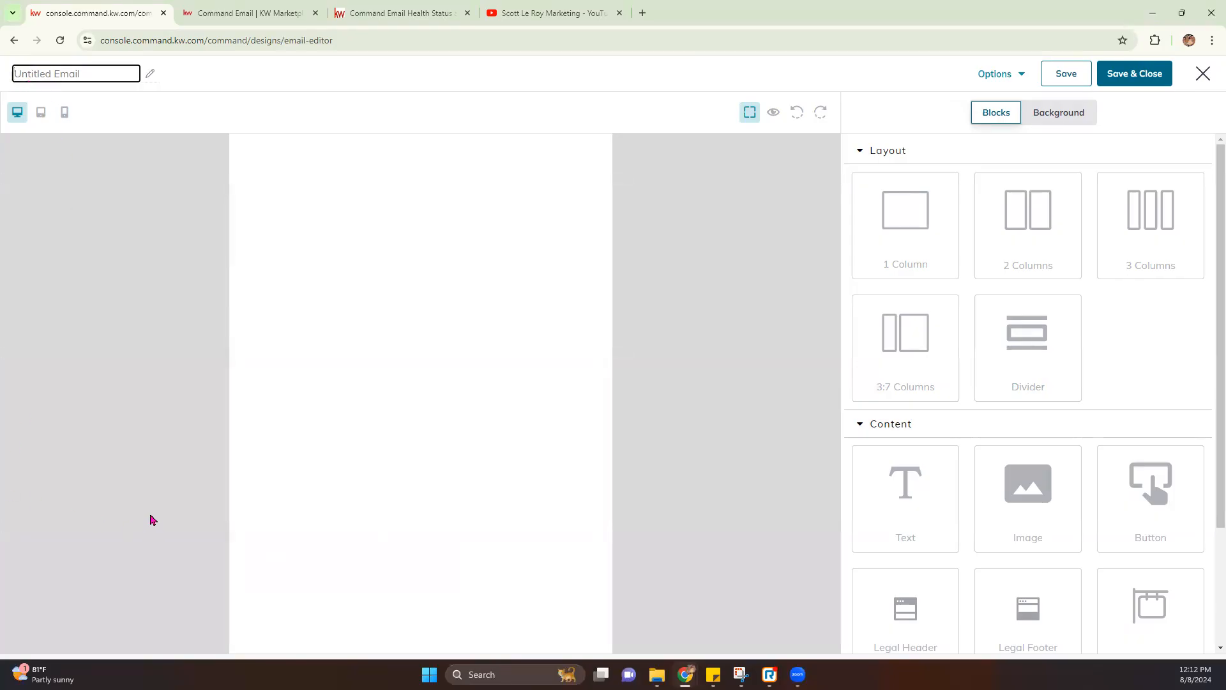
type("8/8/2024 Email Campaign")
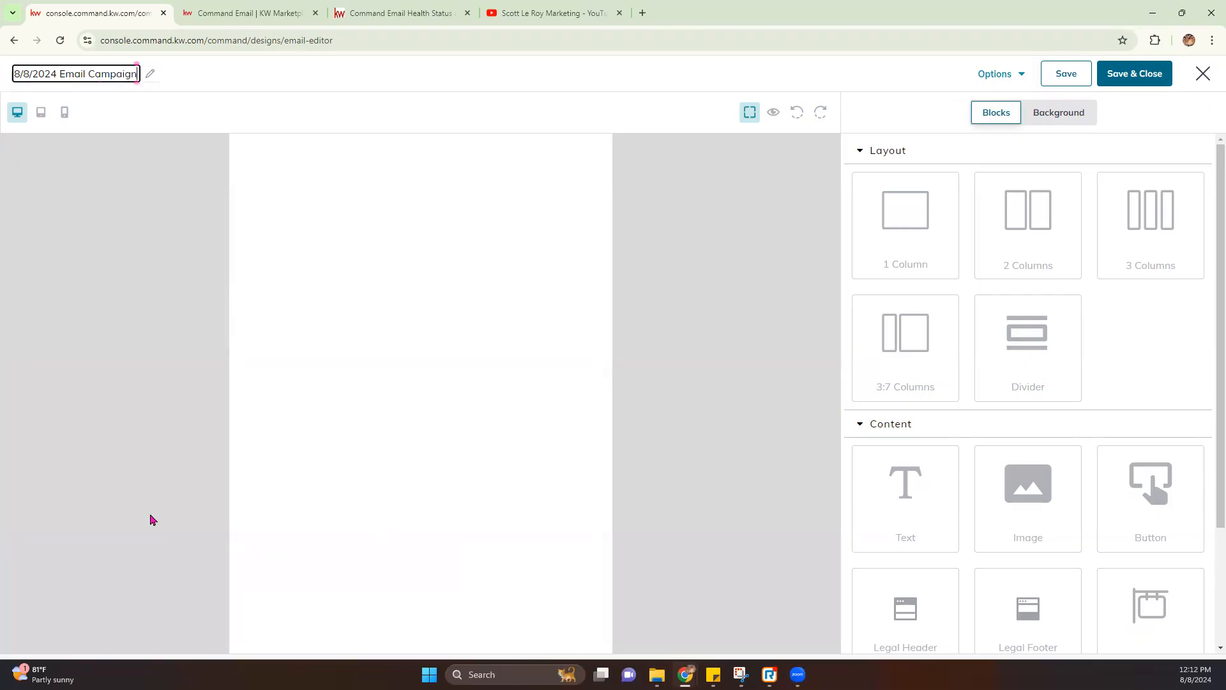
type("s Class")
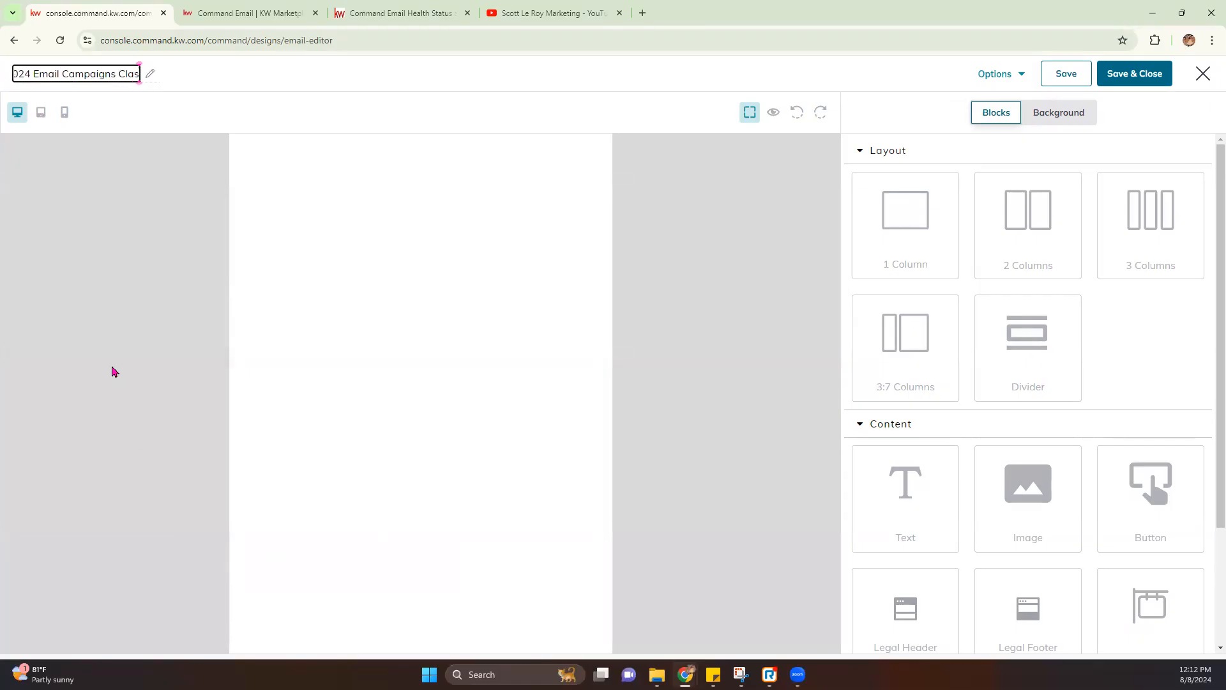
left_click(113, 362)
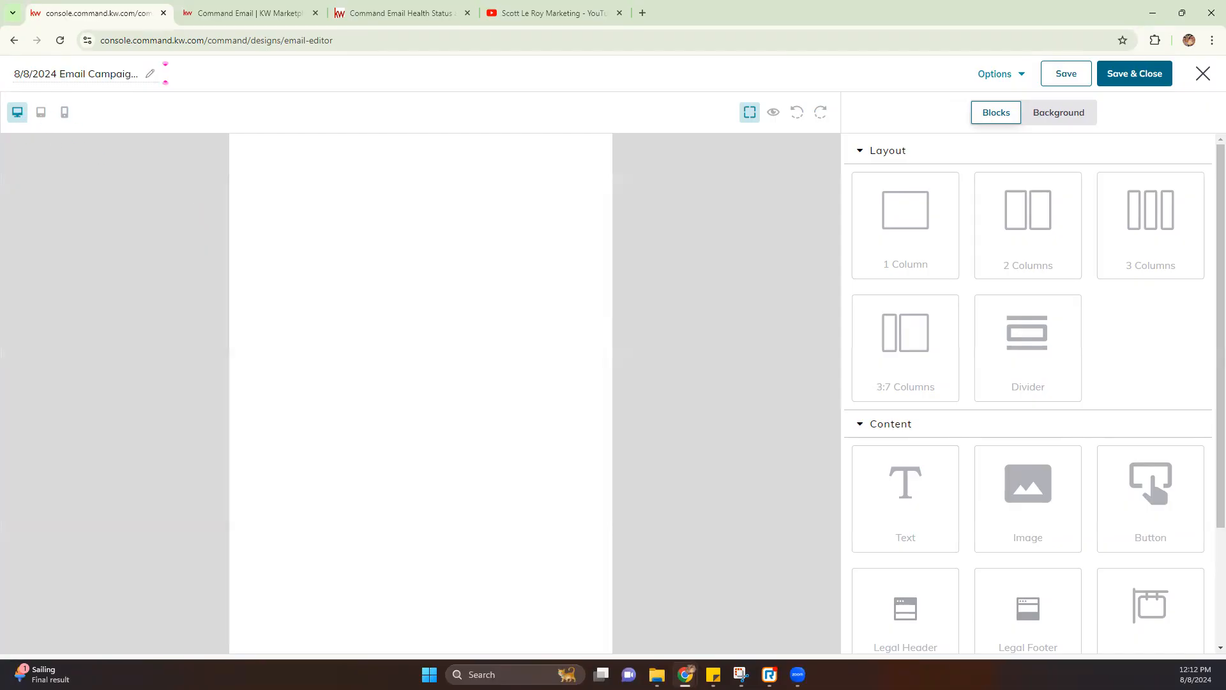
left_click(41, 113)
left_click(63, 117)
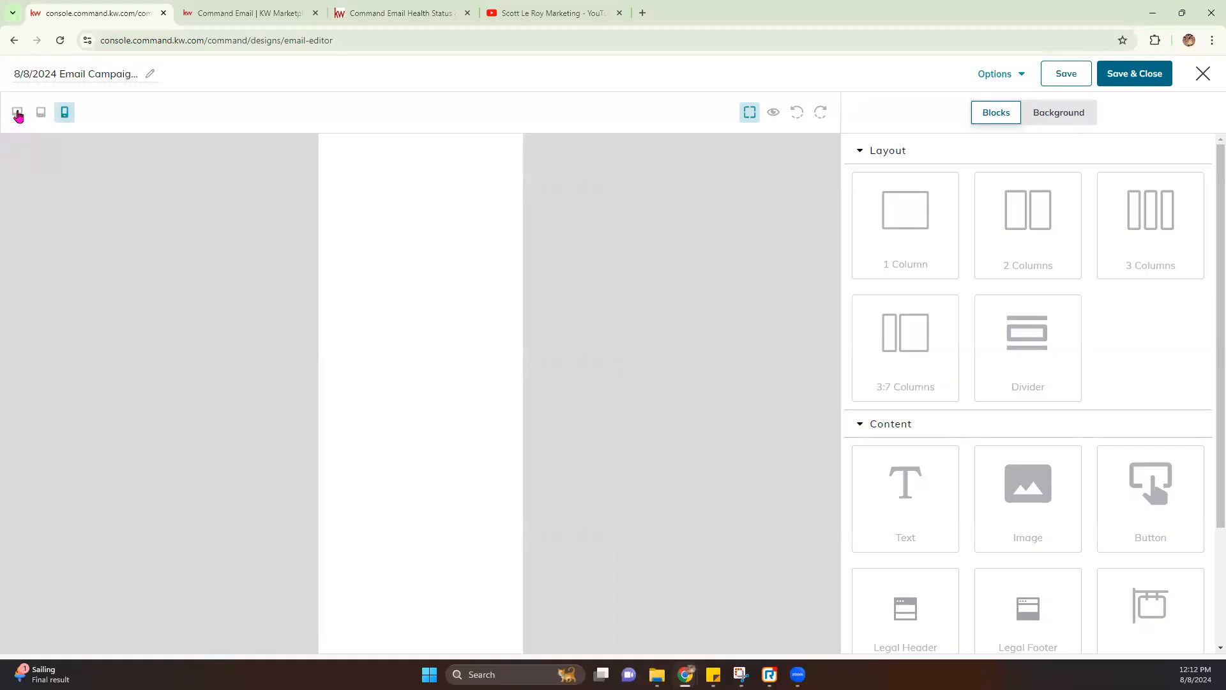
left_click(18, 113)
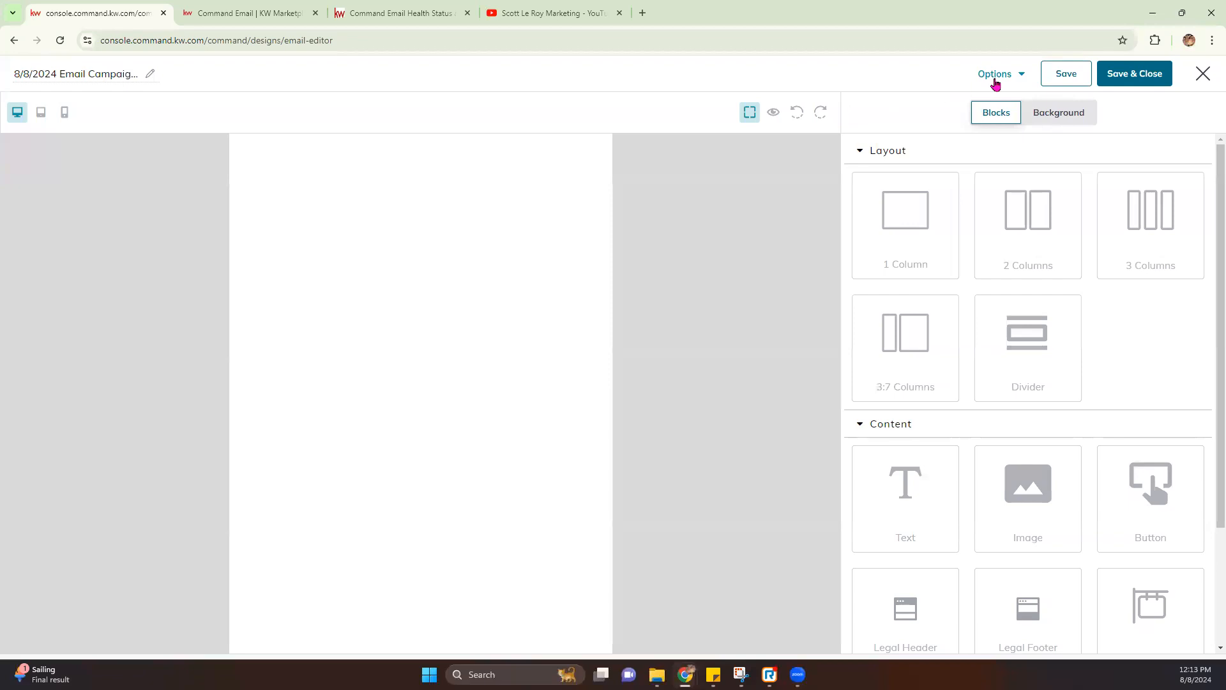
left_click(1018, 75)
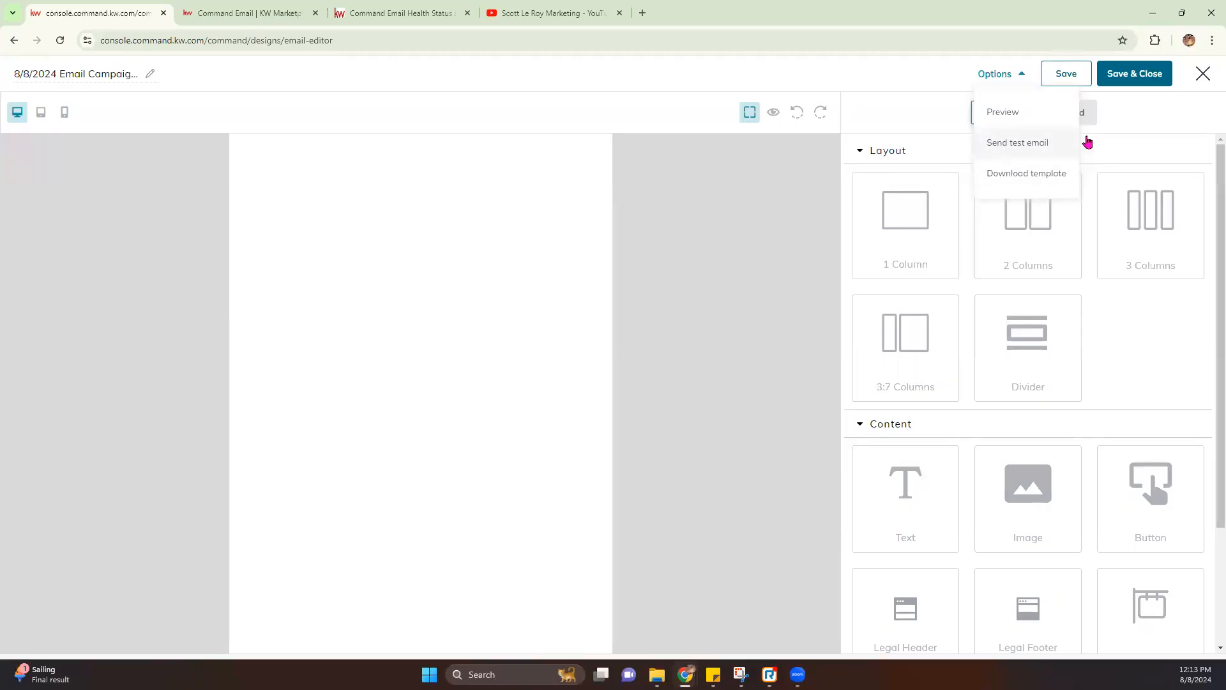
left_click(1146, 119)
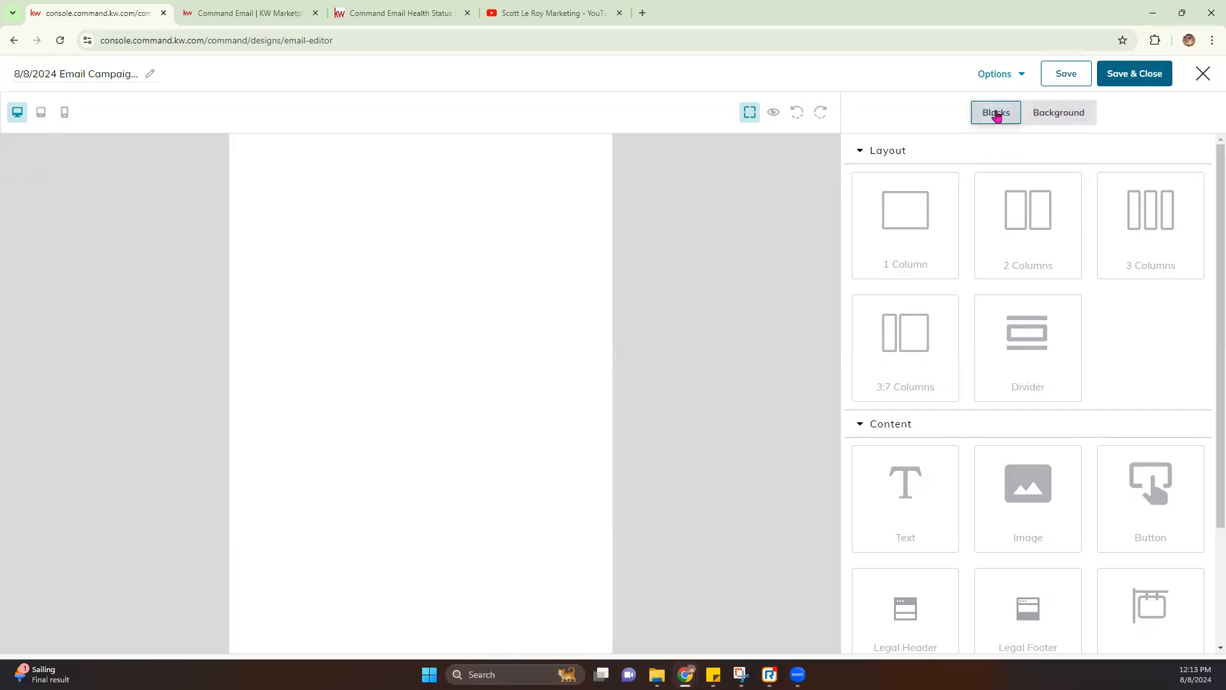
left_click(1075, 117)
left_click(1007, 119)
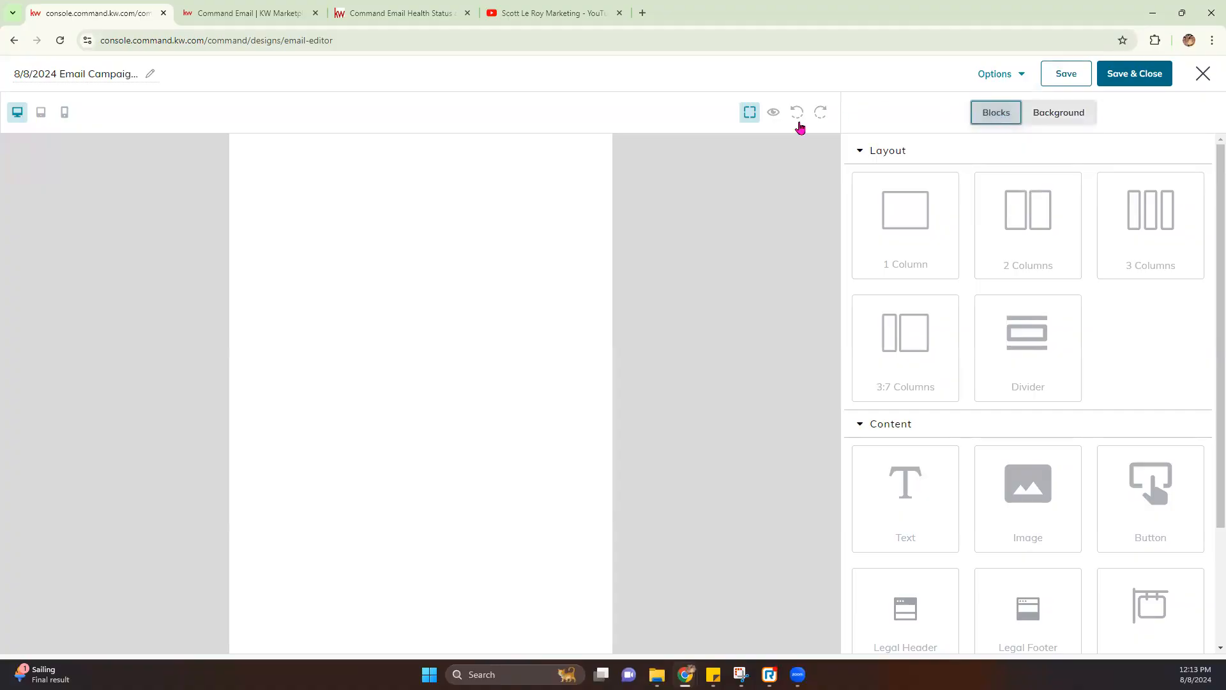
scroll(906, 441, "down", 3)
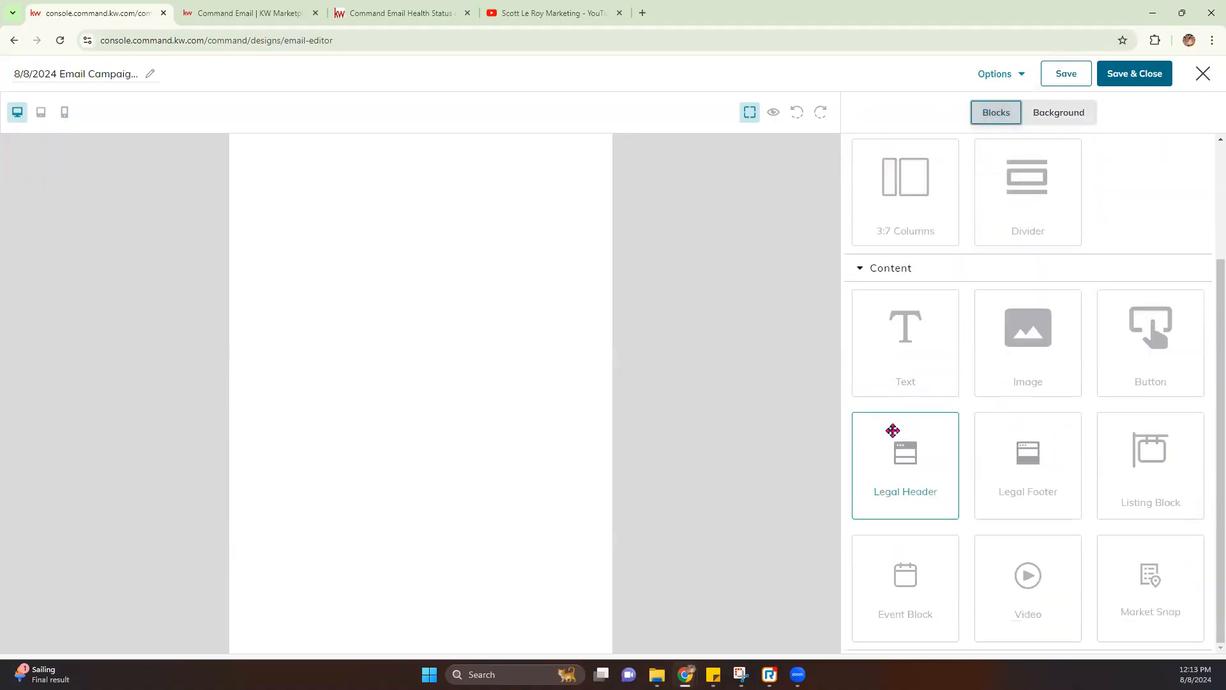
scroll(931, 230, "up", 3)
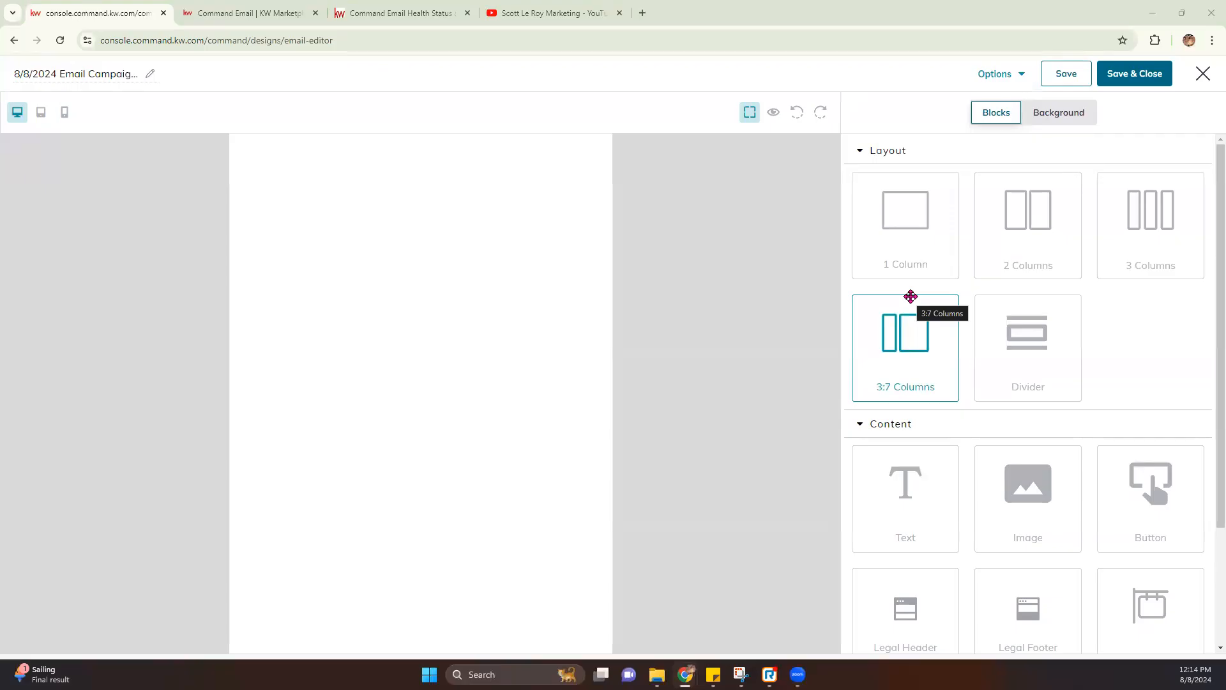
scroll(910, 296, "down", 3)
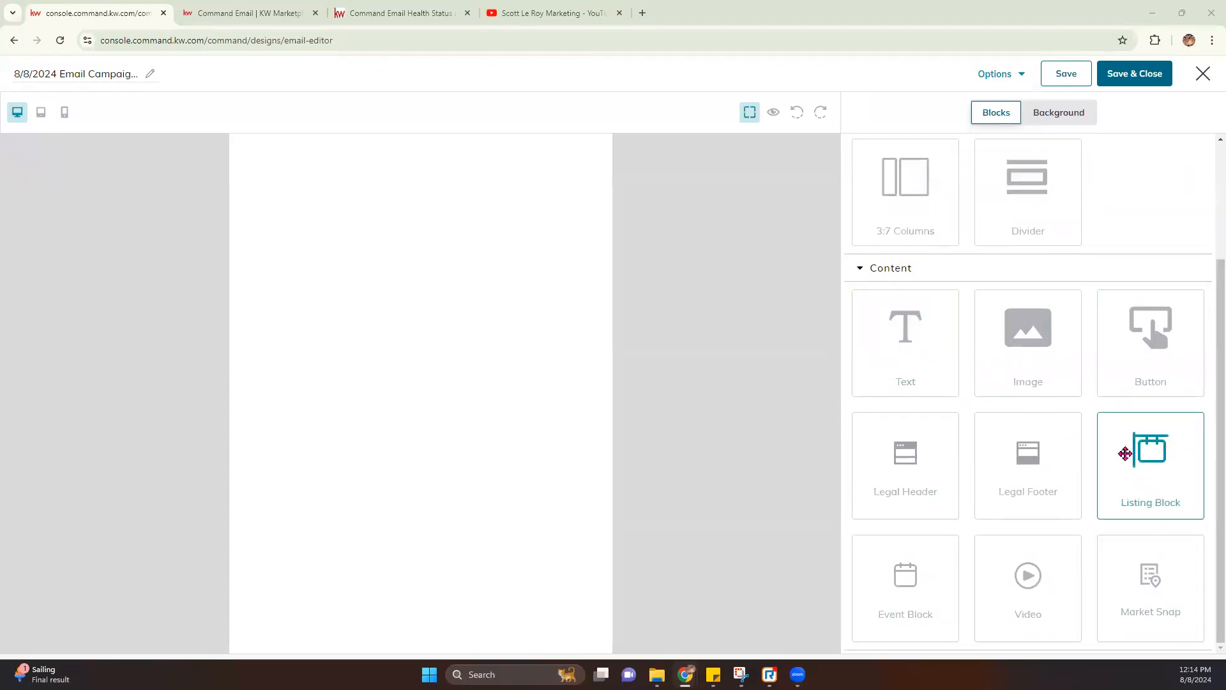
scroll(1117, 457, "up", 3)
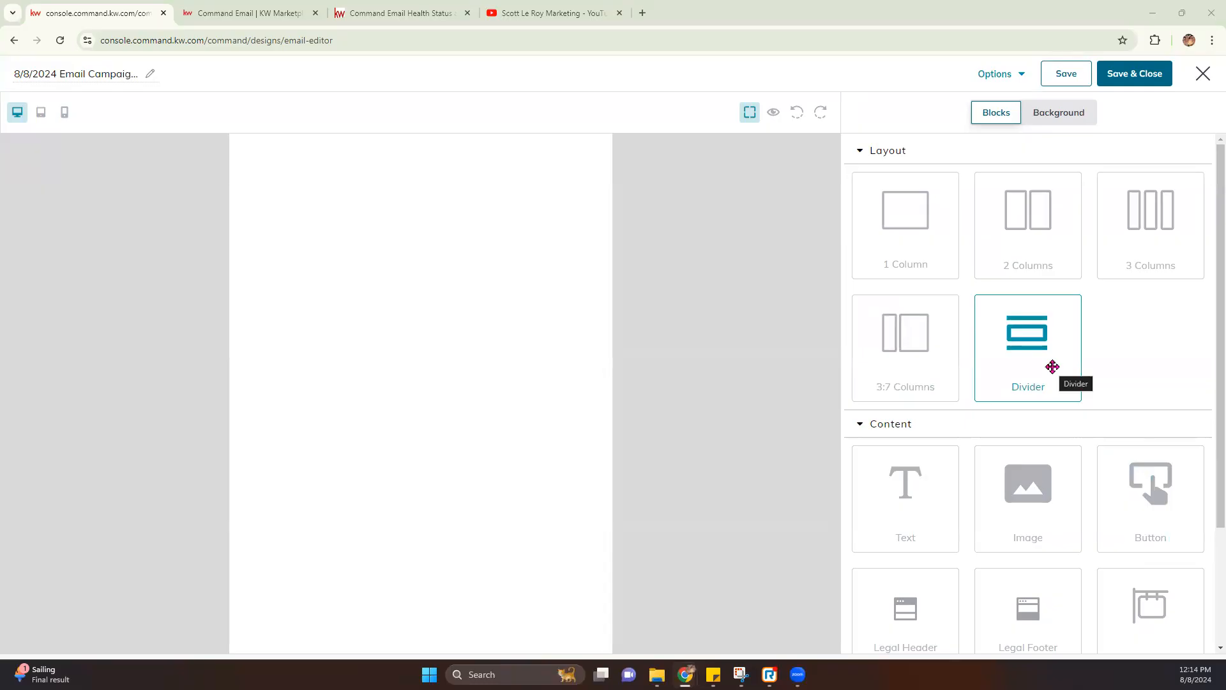
Set the email background to Image, keeping the 600 PX body width, and open Replace Image
left_click(1053, 120)
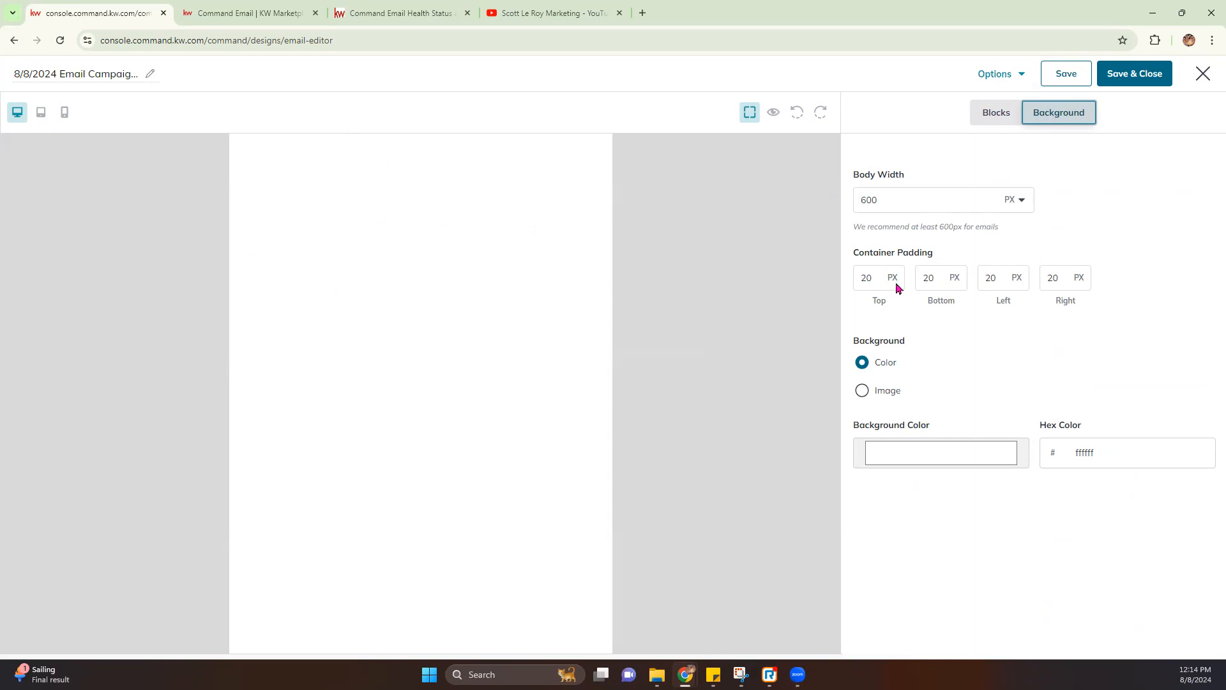
left_click(1021, 201)
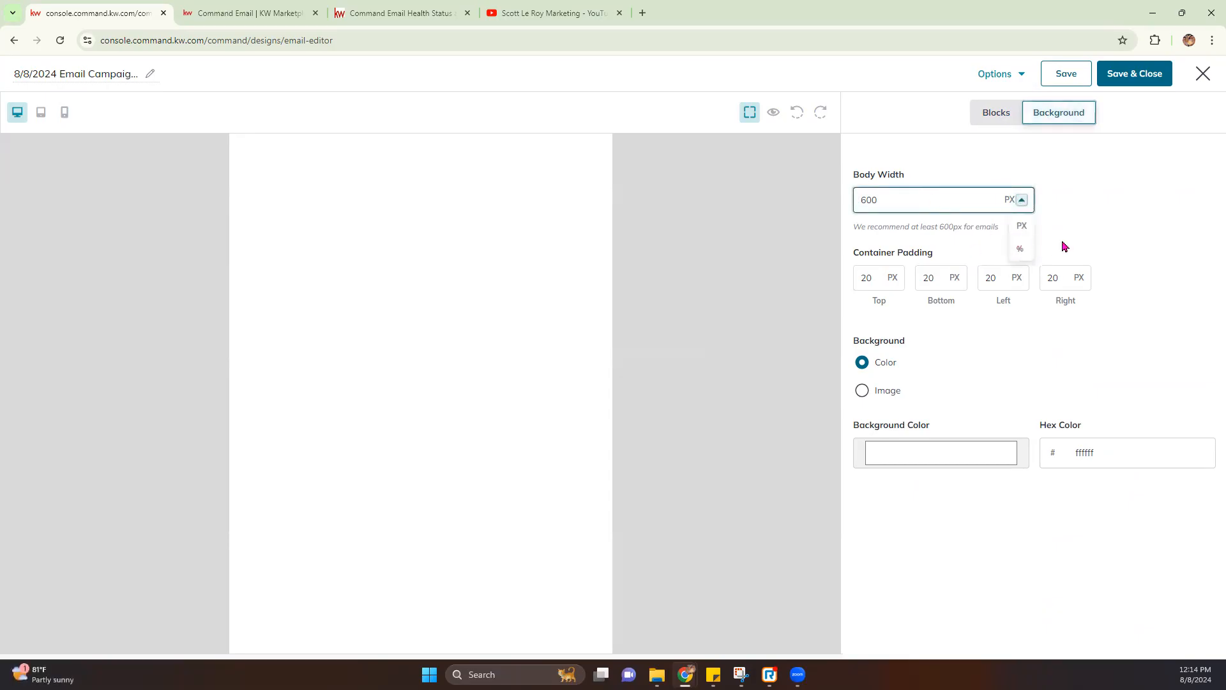
left_click(1059, 236)
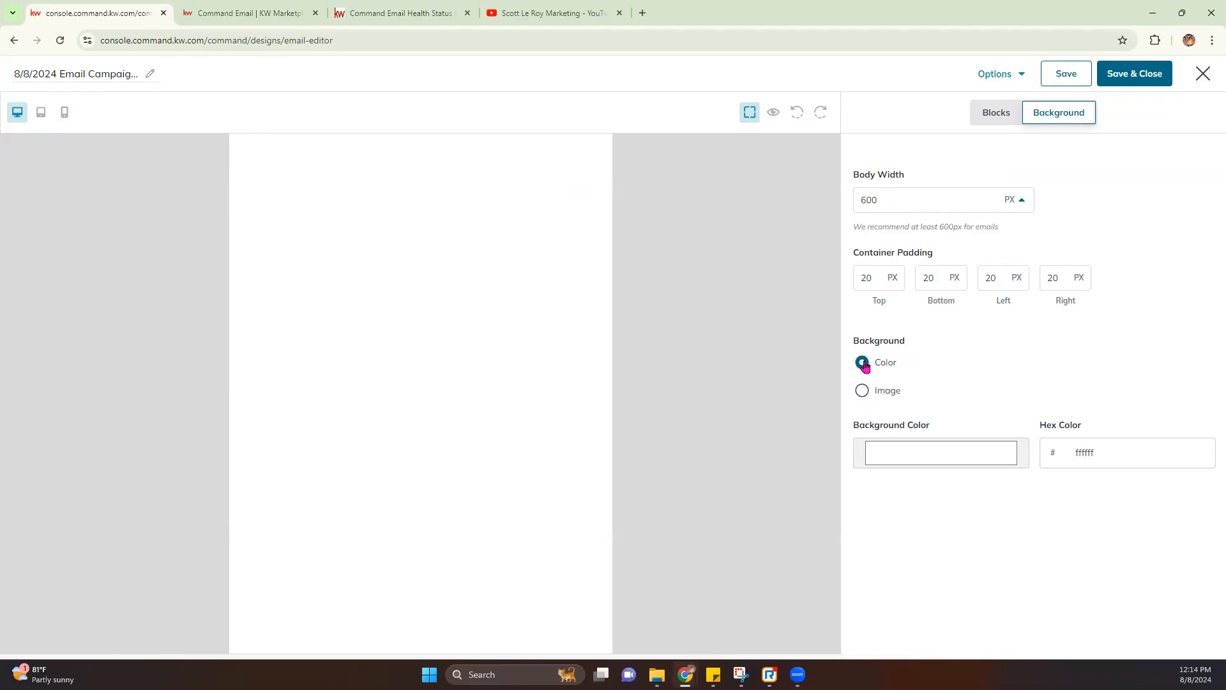
left_click(862, 391)
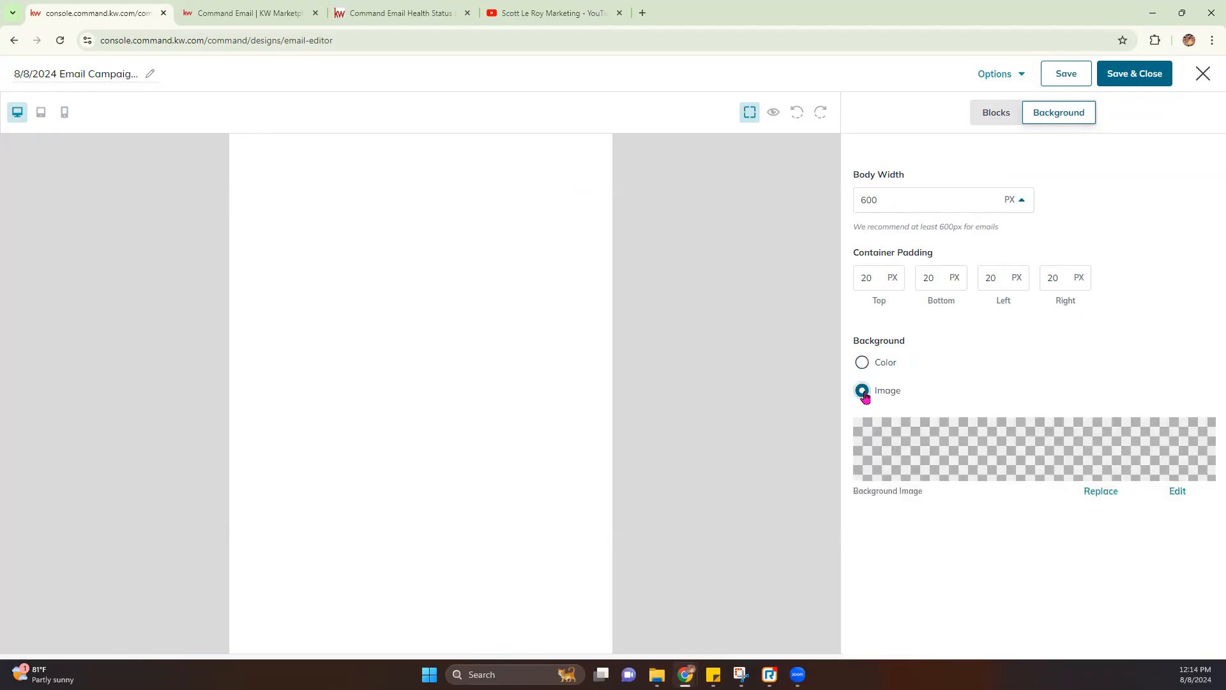
left_click(1091, 556)
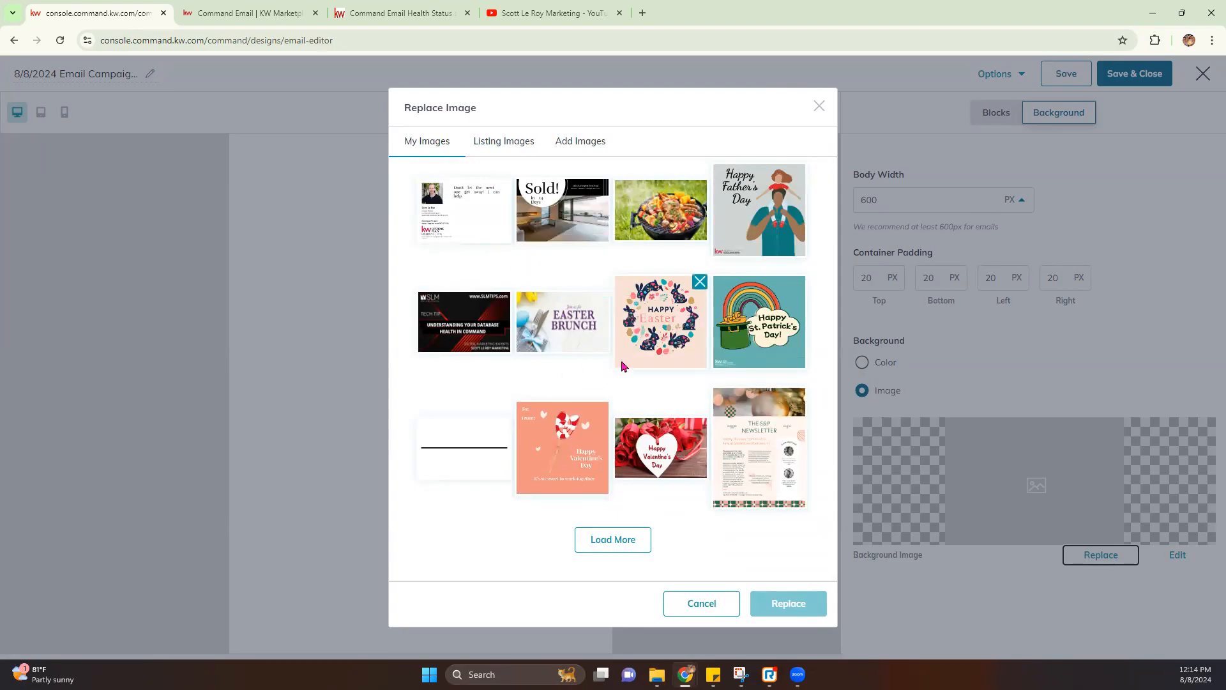
Look through the Listing Images and Add Images tabs, then cancel without choosing an image
left_click(504, 143)
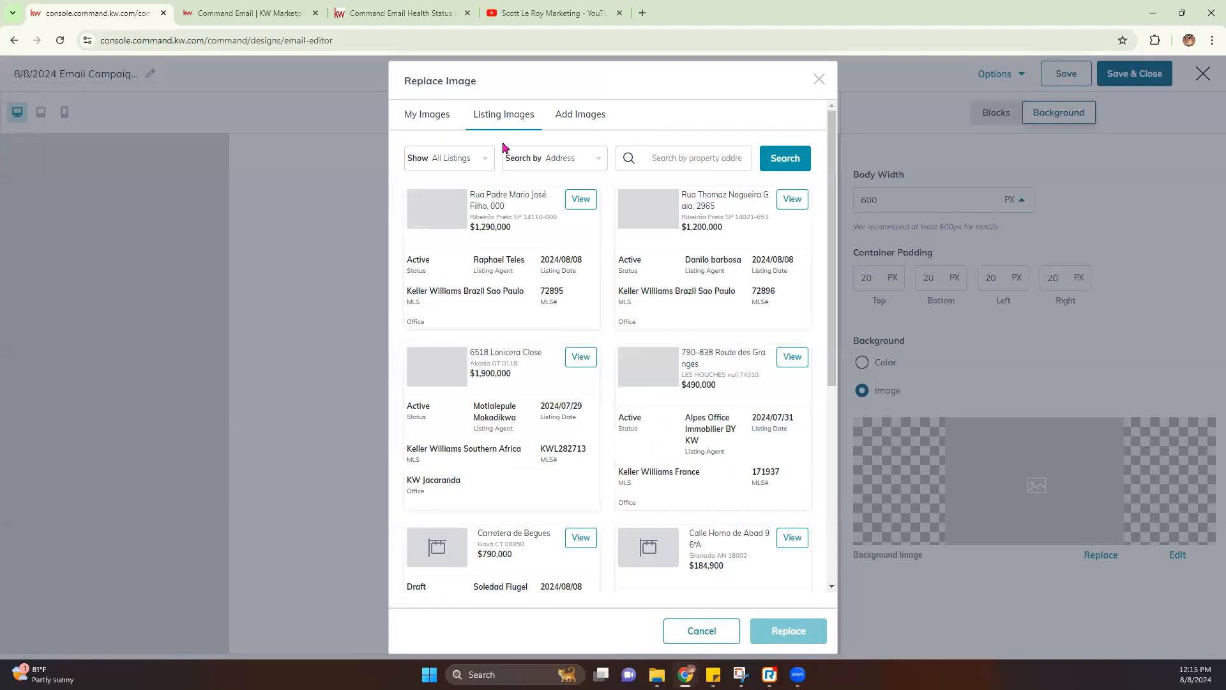
left_click(600, 122)
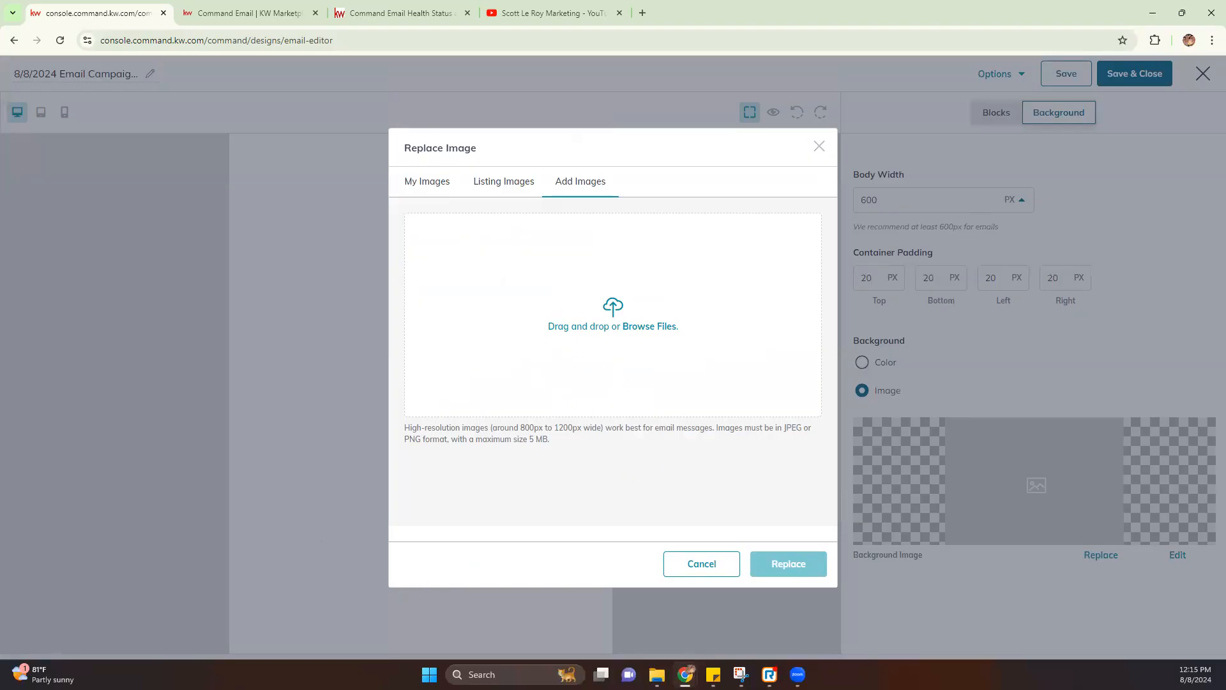
left_click(701, 561)
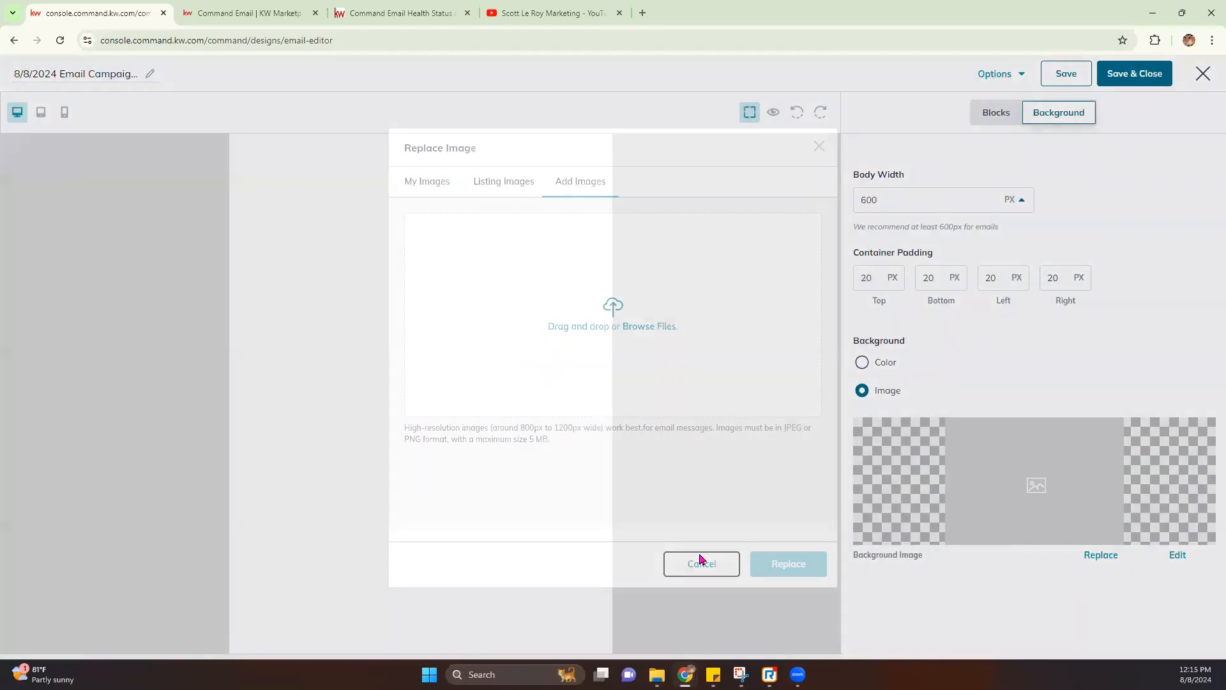
Switch the background to a solid colour and set it to red b02727
left_click(862, 364)
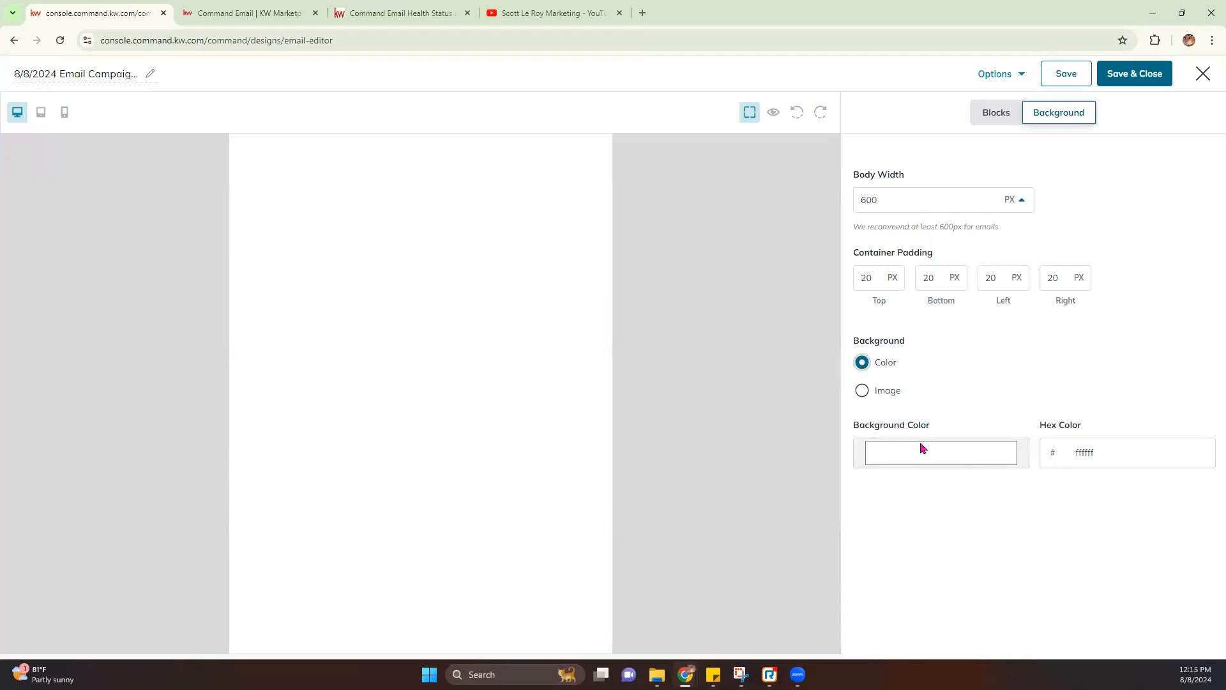
left_click(921, 458)
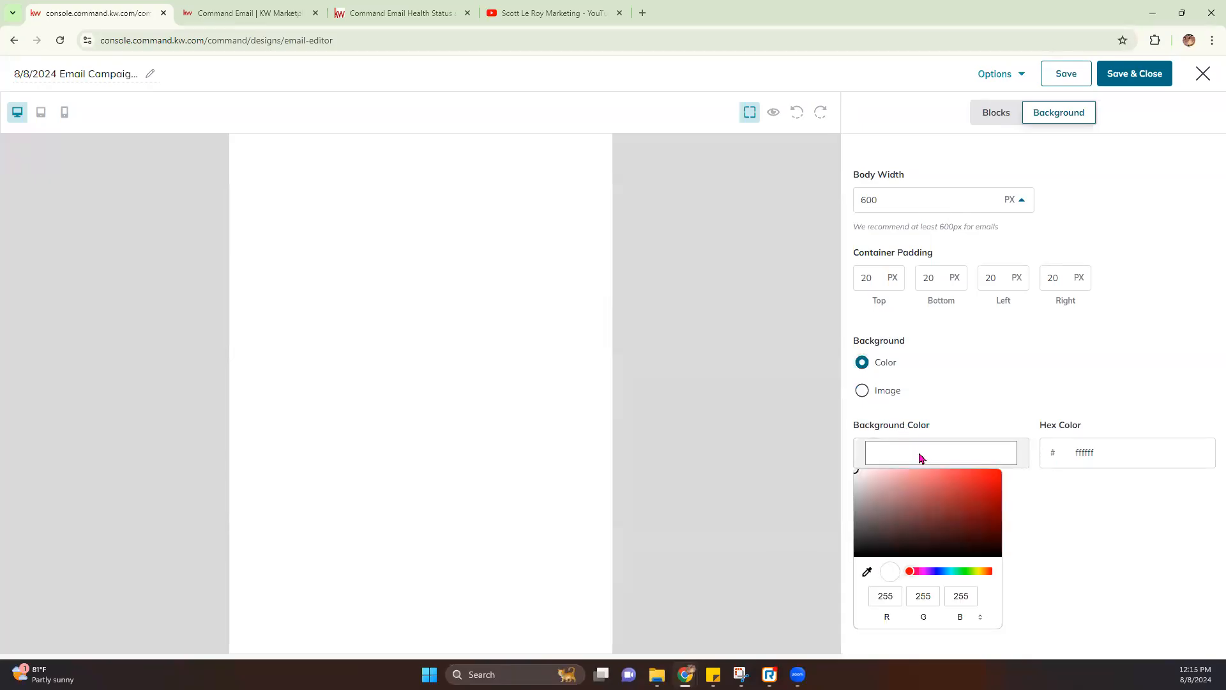
left_click_drag(905, 489, 969, 498)
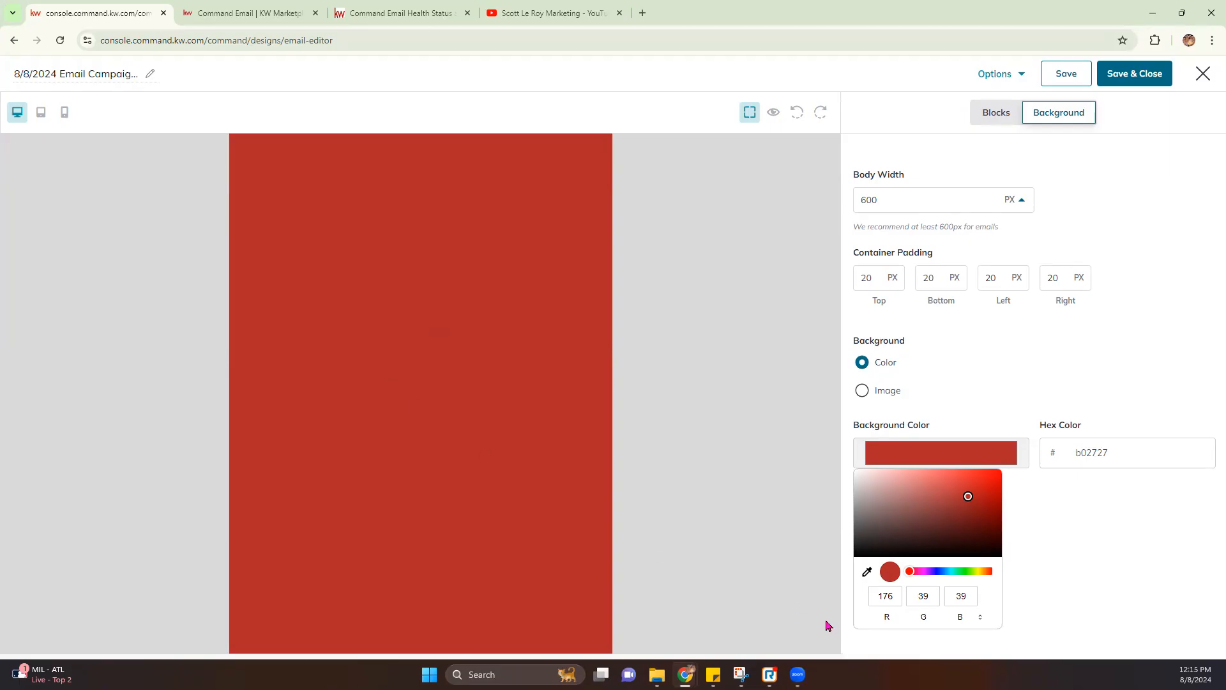
left_click(867, 574)
mouse_move(798, 674)
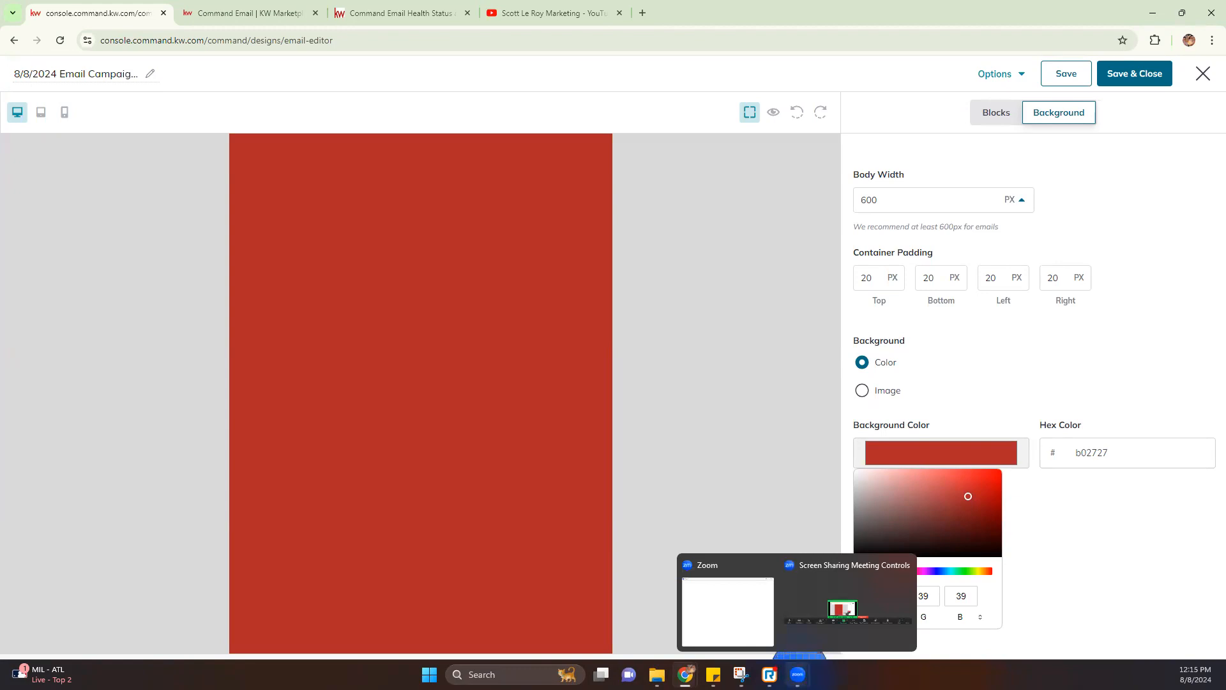
left_click(798, 674)
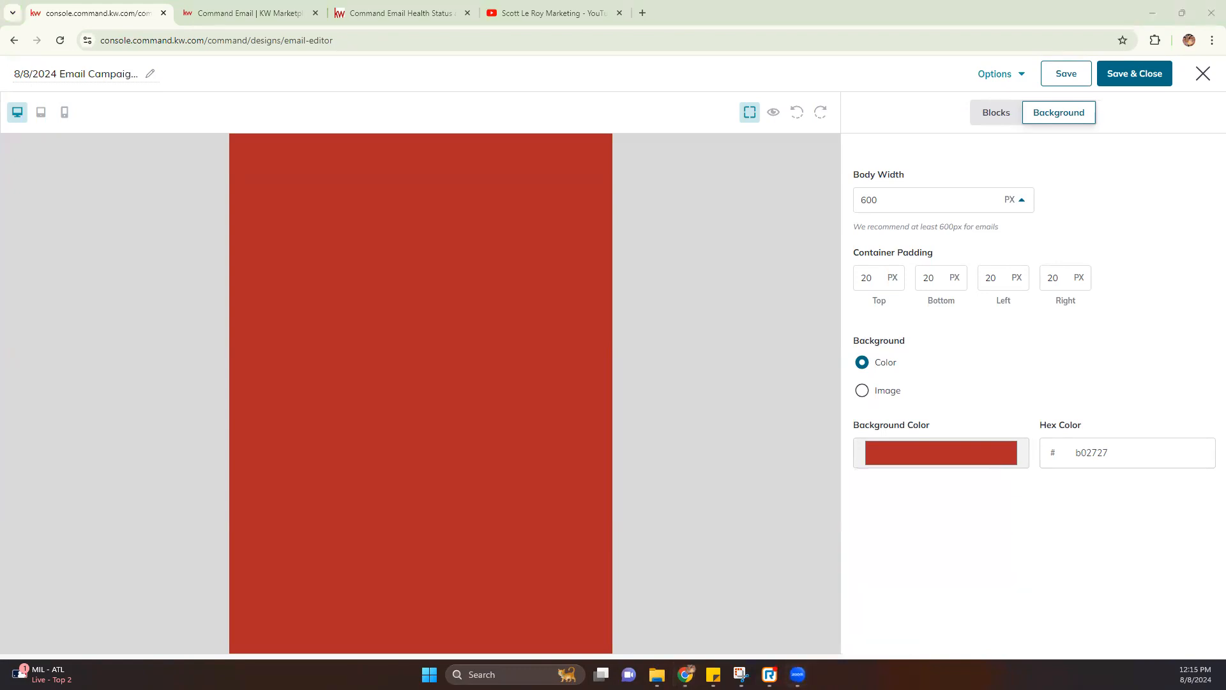
left_click(898, 460)
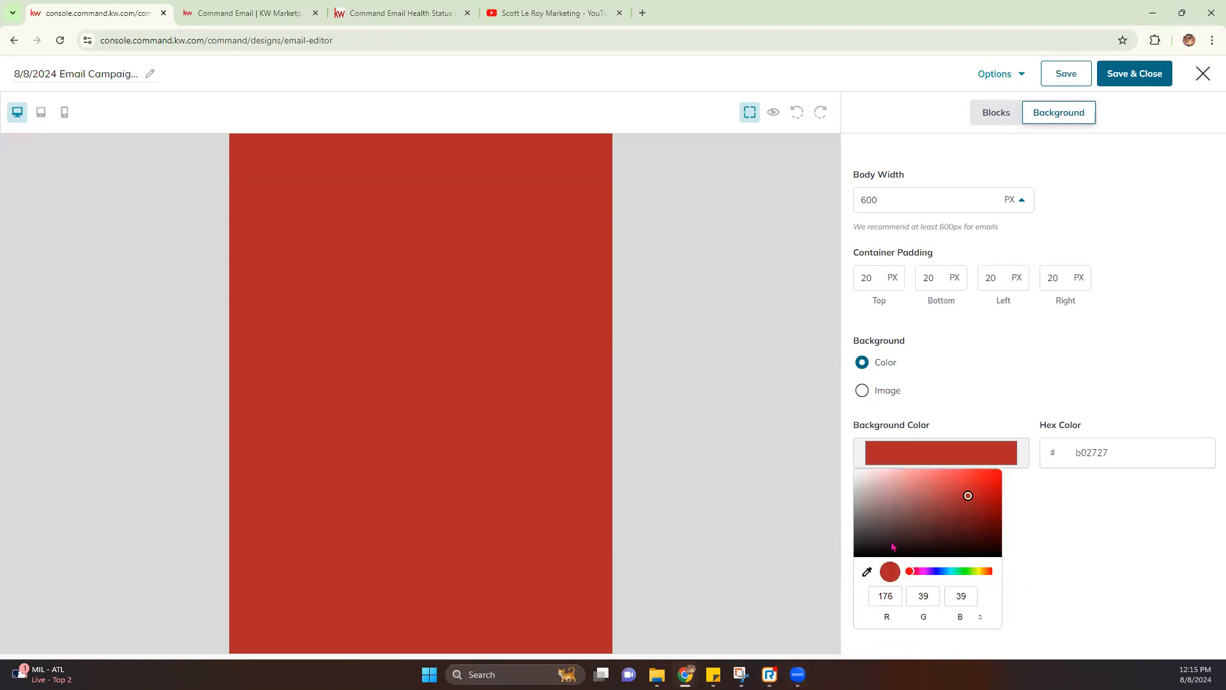
left_click(868, 572)
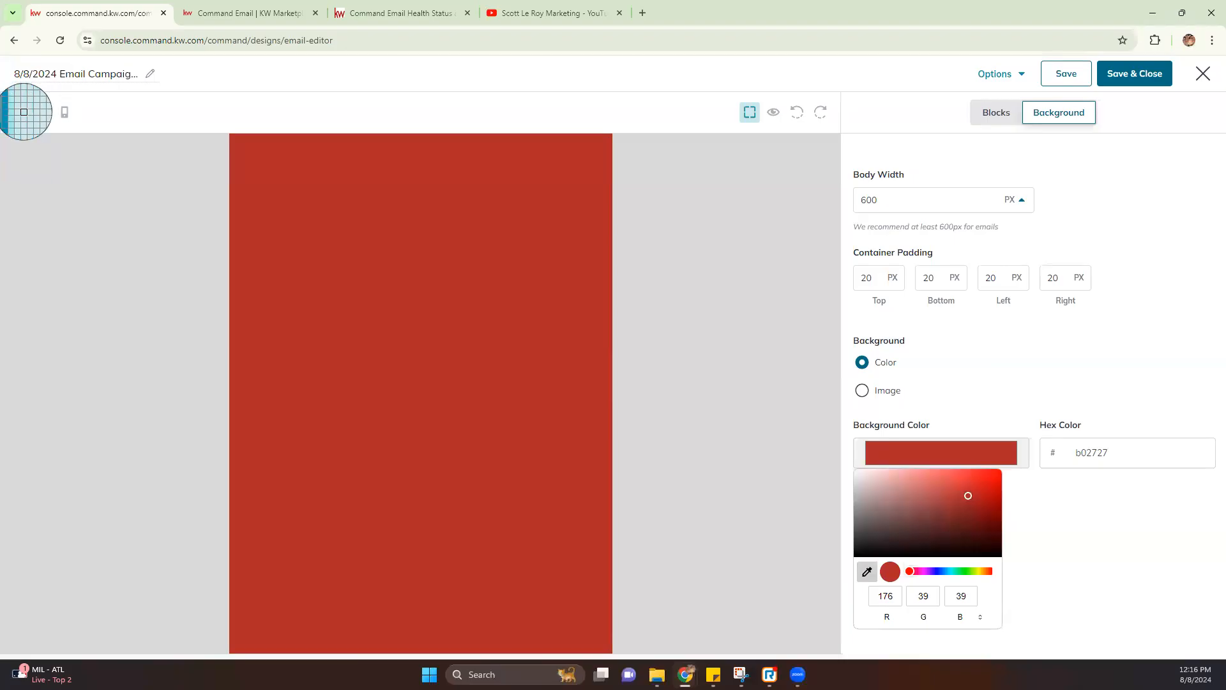
Change the background colour to pale blue d6f3f5 and return to the blocks library
left_click(23, 115)
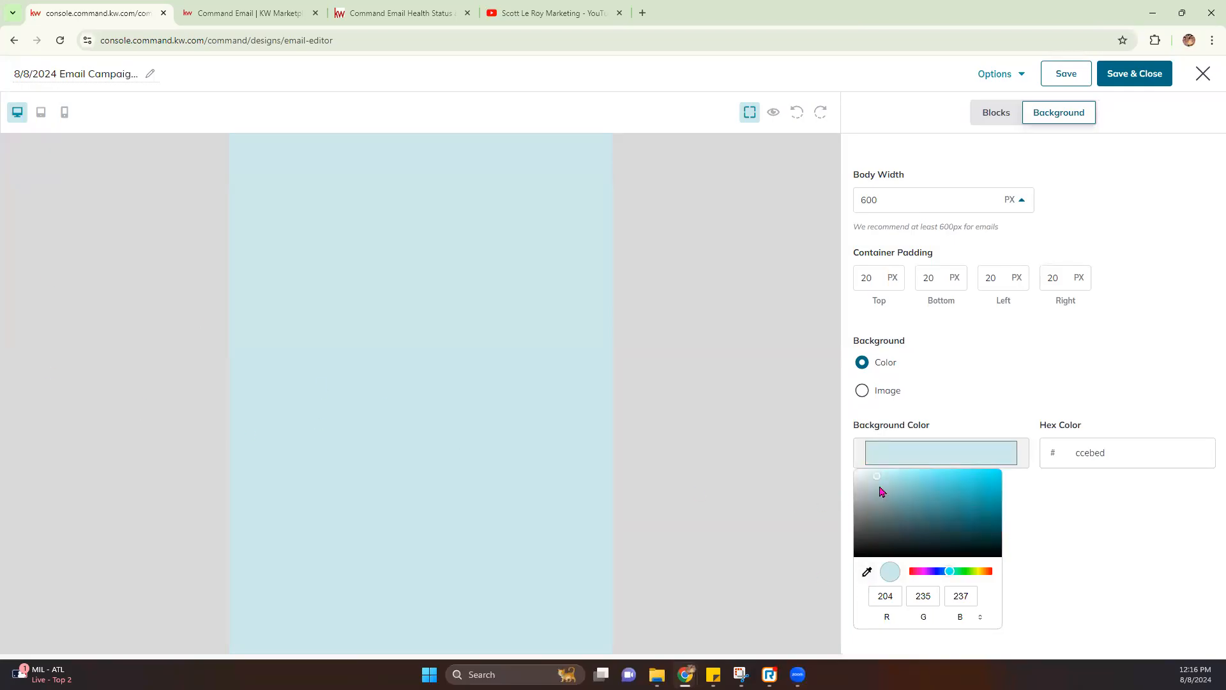
left_click_drag(880, 478, 866, 483)
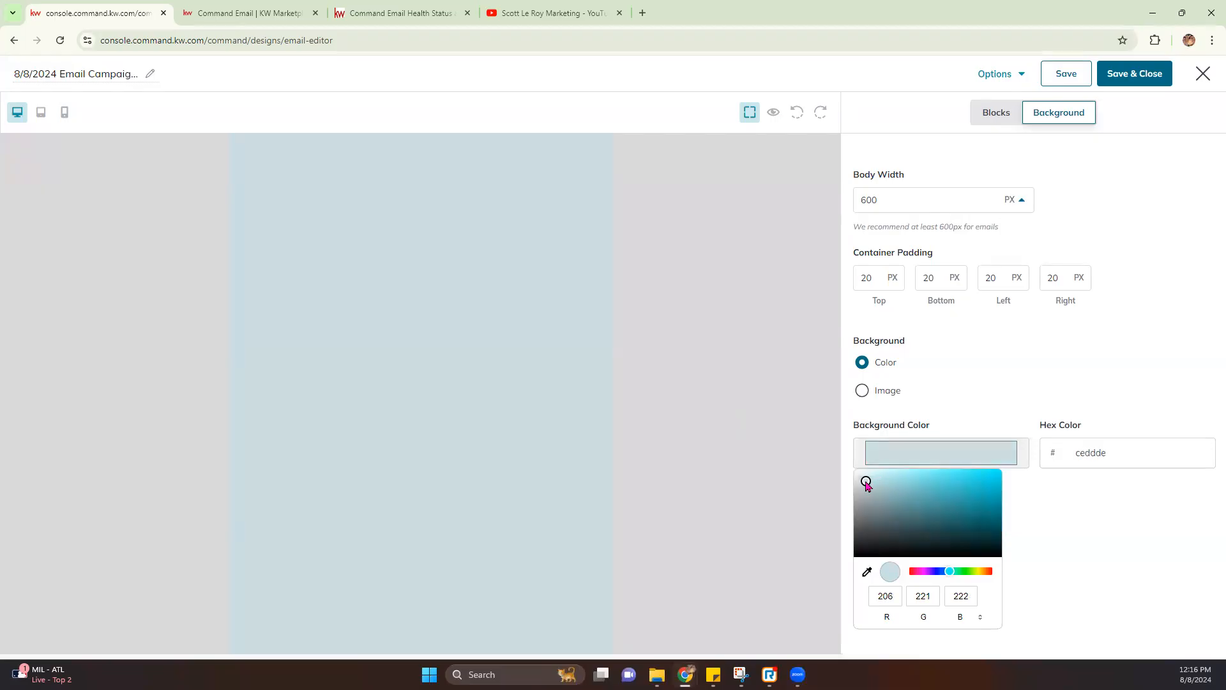
left_click(778, 447)
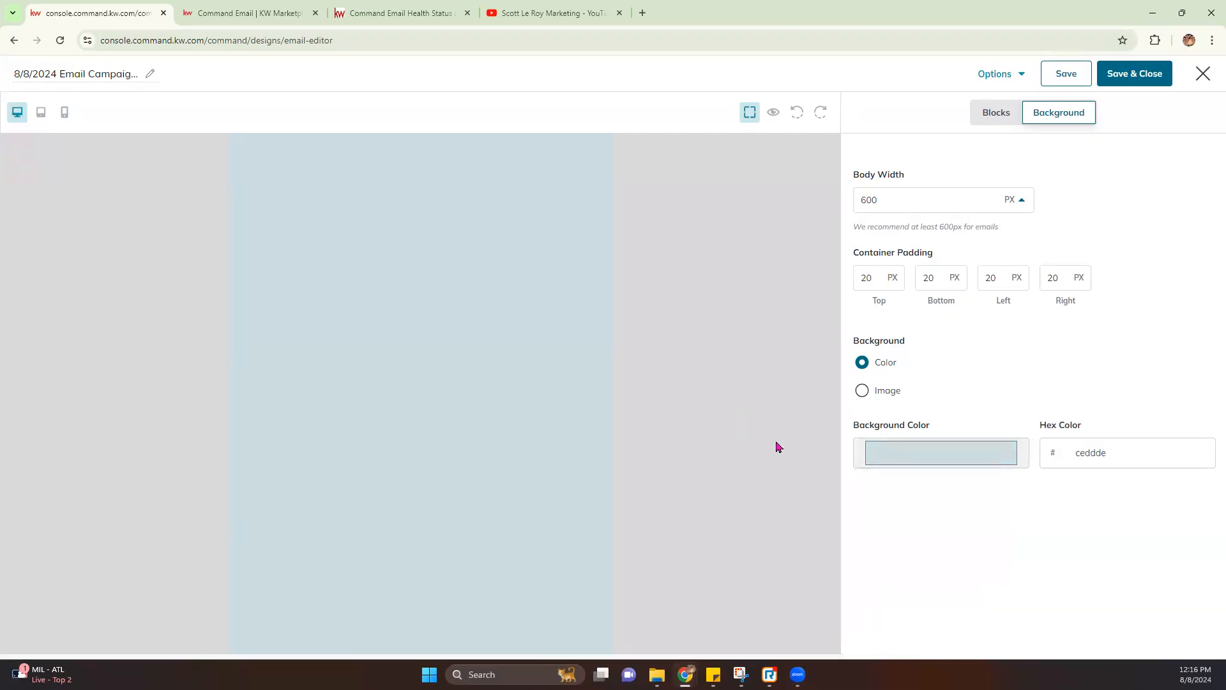
left_click(901, 448)
left_click_drag(867, 485, 874, 478)
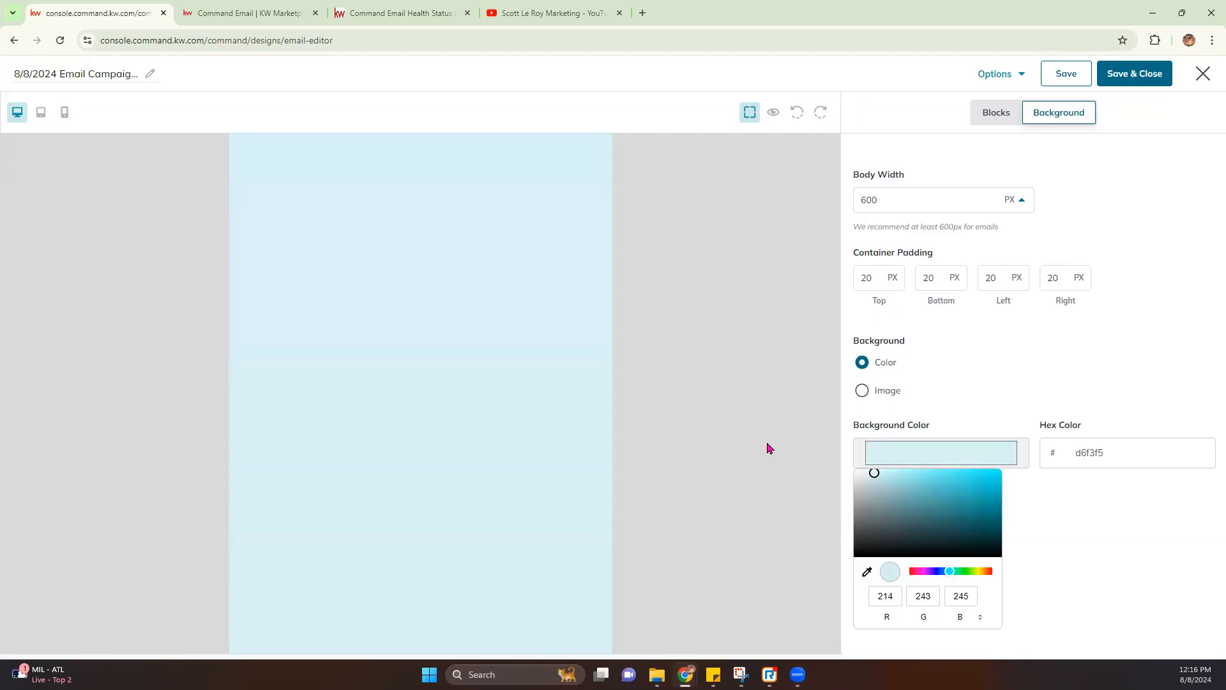
left_click(719, 476)
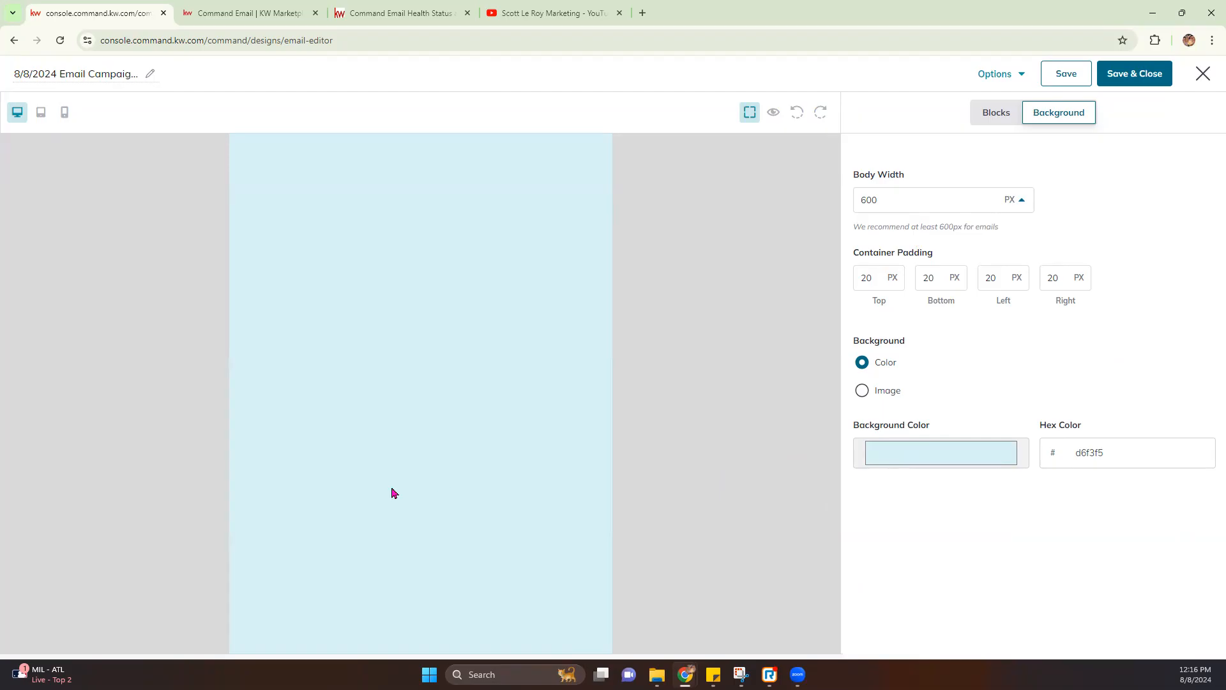
left_click(987, 118)
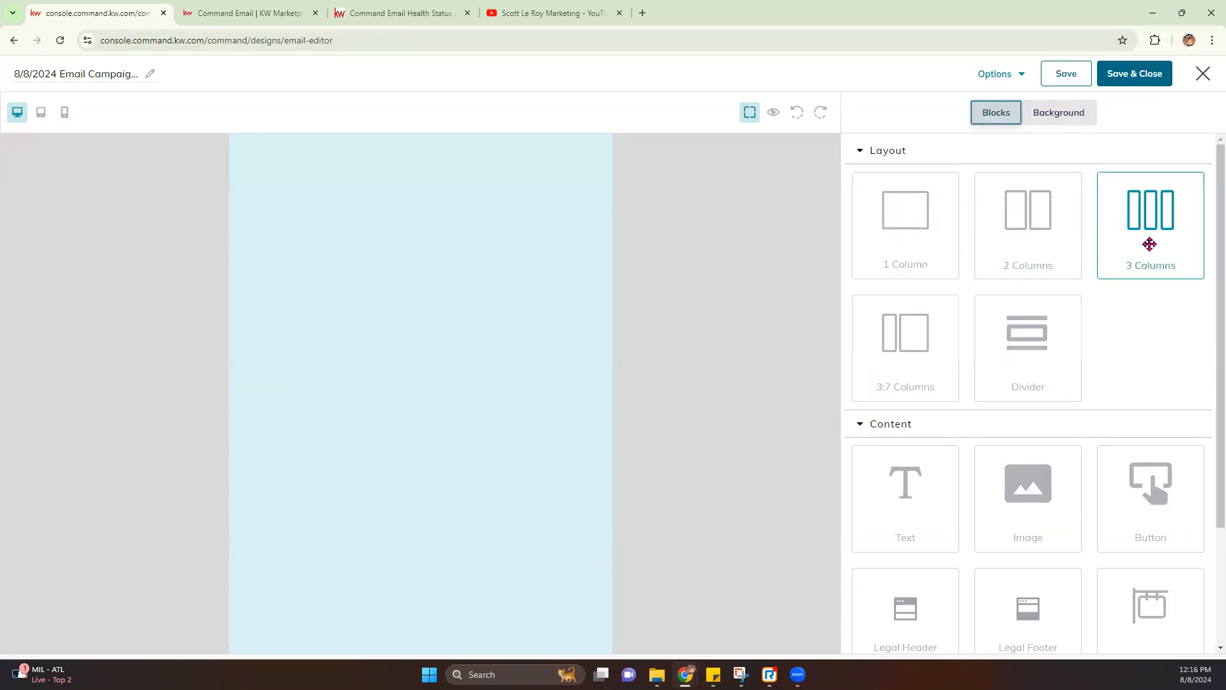
Add 1-column, 2-column, 3-column and 3:7-column rows, plus a divider under the top row
left_click_drag(892, 223, 427, 254)
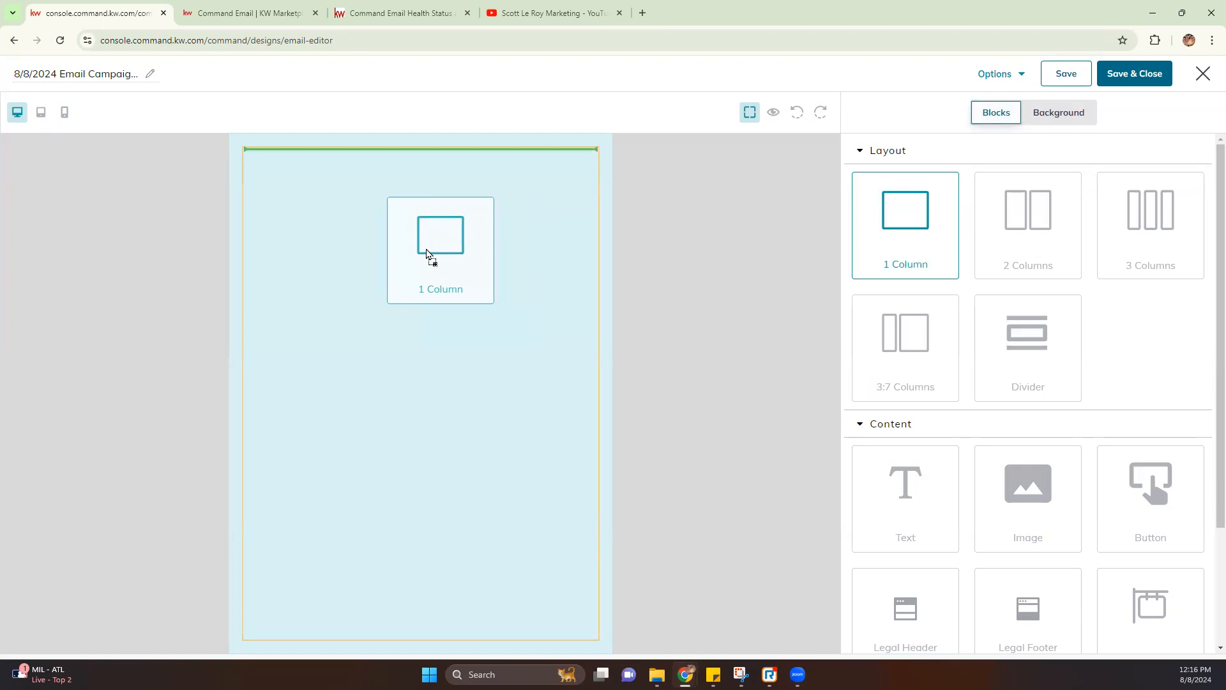
left_click_drag(428, 253, 421, 250)
left_click_drag(1014, 240, 438, 316)
left_click_drag(1162, 225, 489, 380)
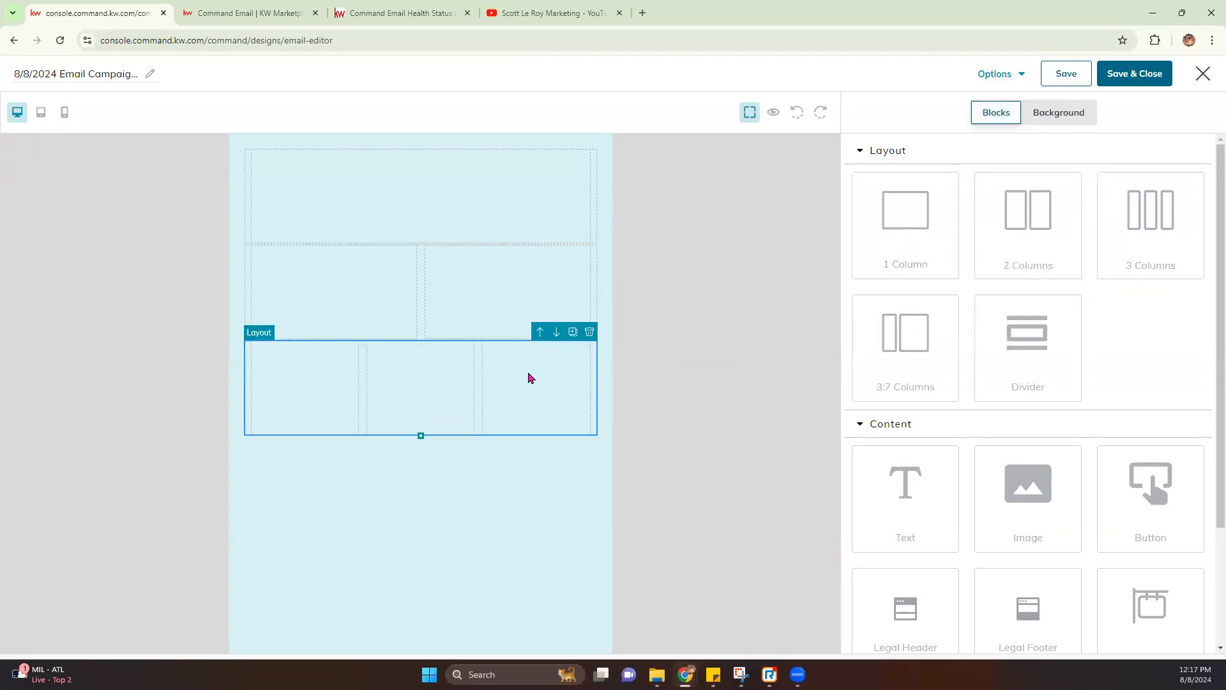
left_click_drag(919, 350, 514, 496)
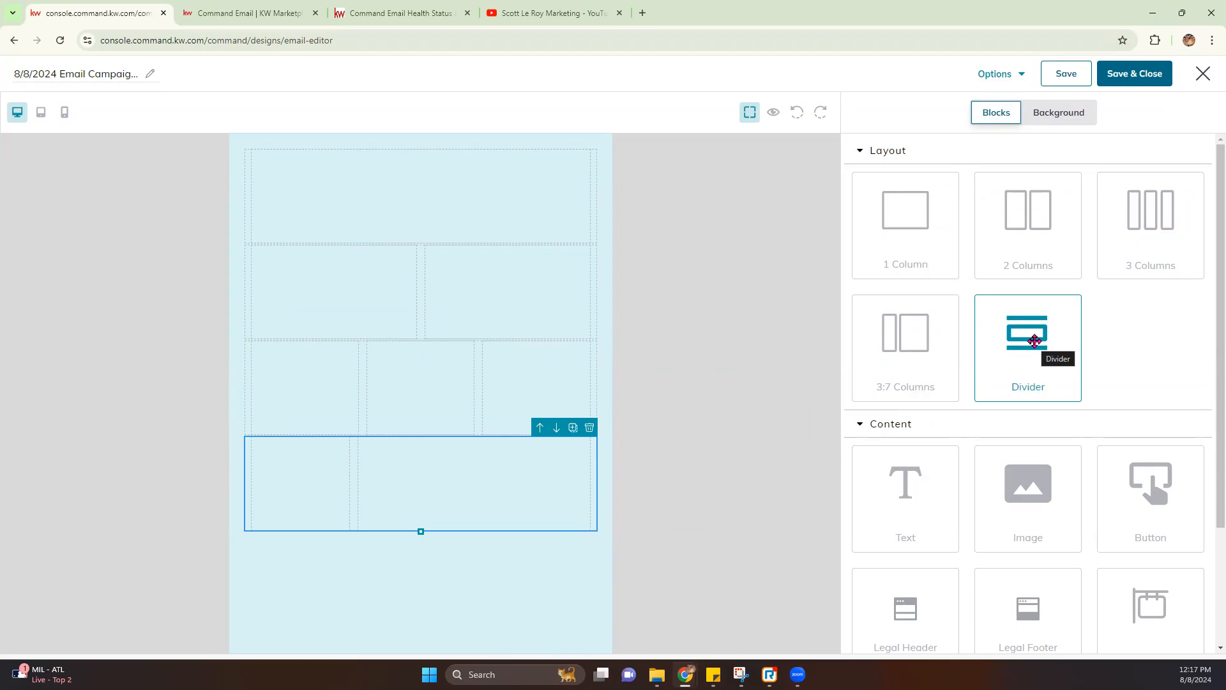
left_click_drag(1035, 341, 421, 250)
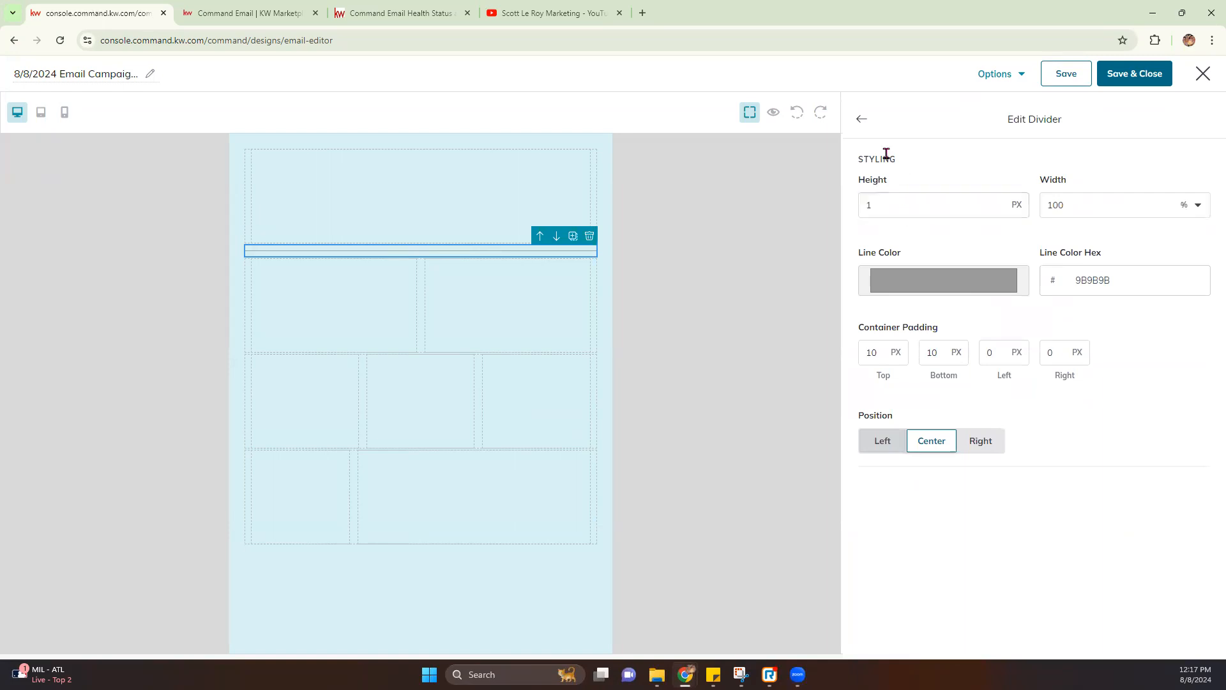
Set the divider's height to 3 px
left_click(862, 119)
left_click_drag(1014, 379, 1038, 363)
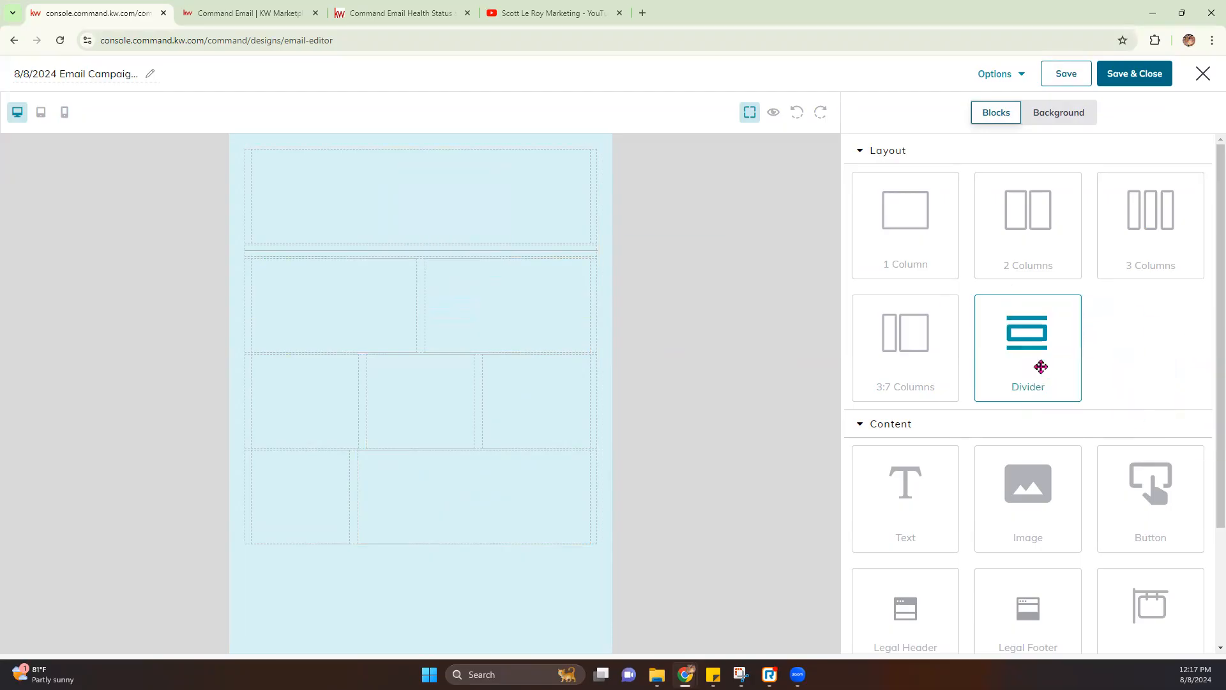
left_click(457, 253)
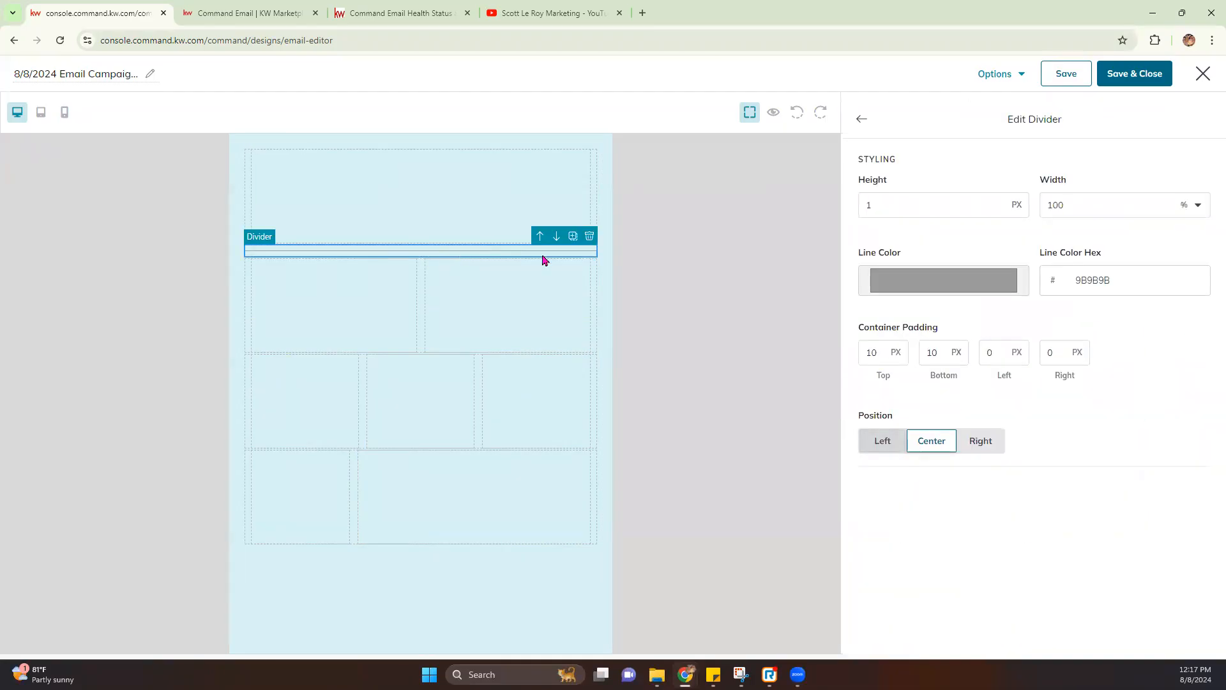
left_click(917, 202)
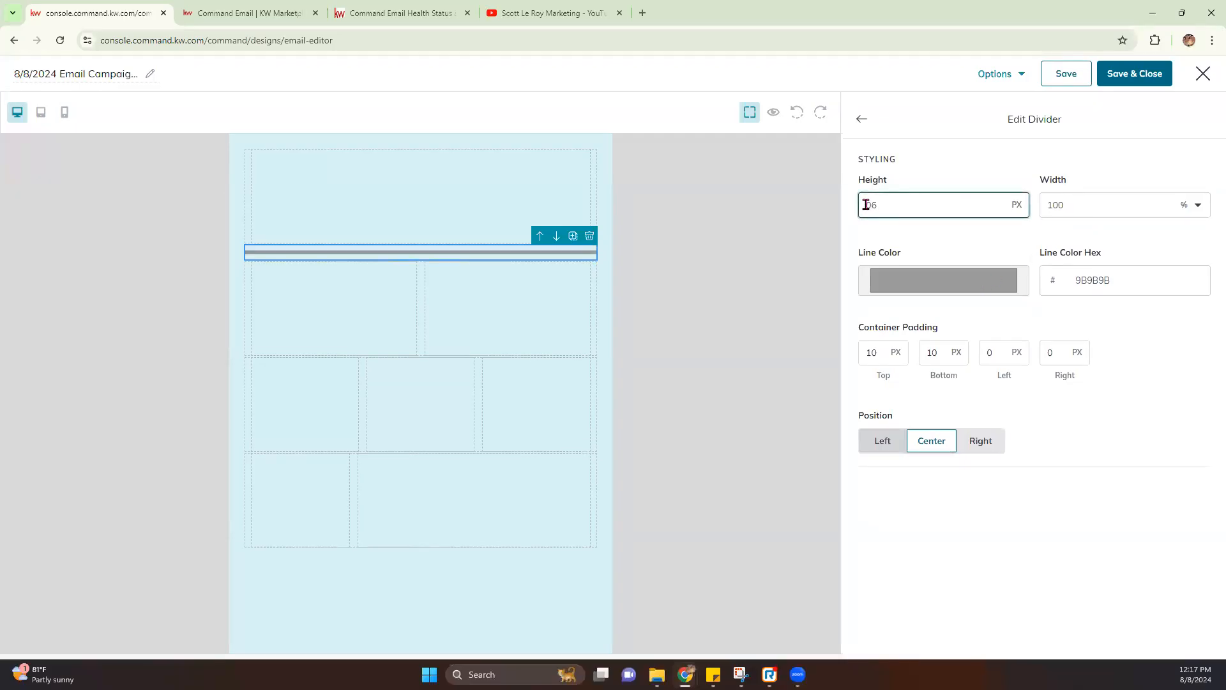
type("6")
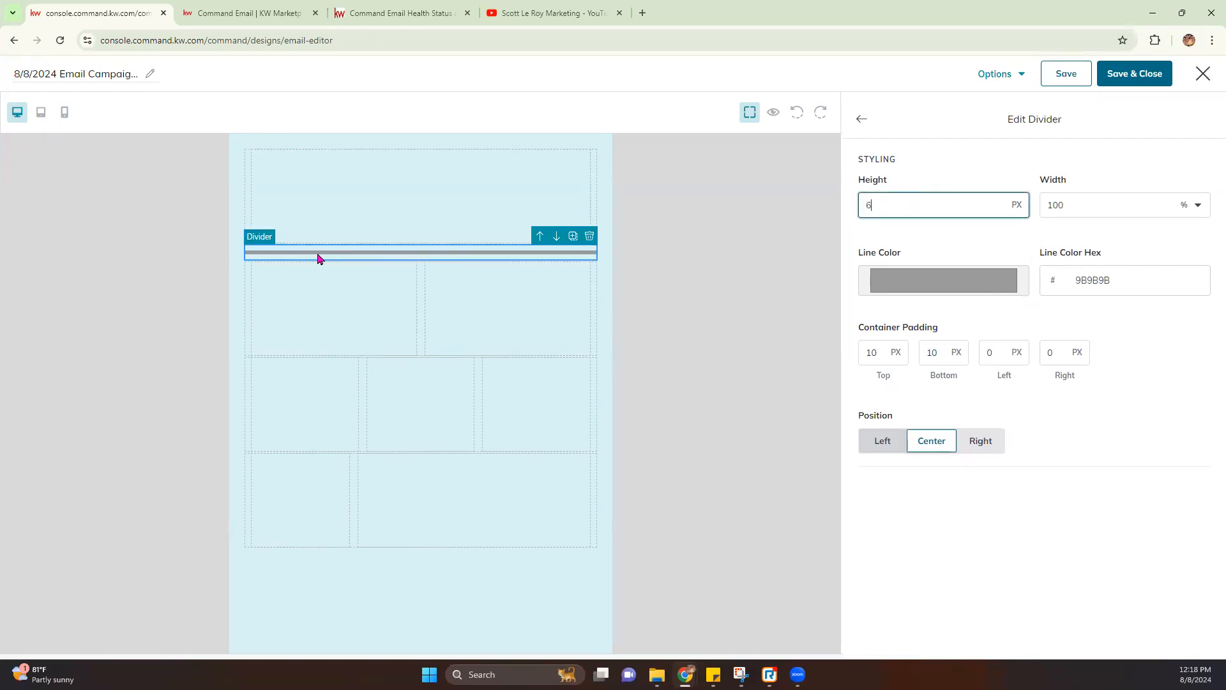
left_click_drag(881, 208, 770, 215)
type("3")
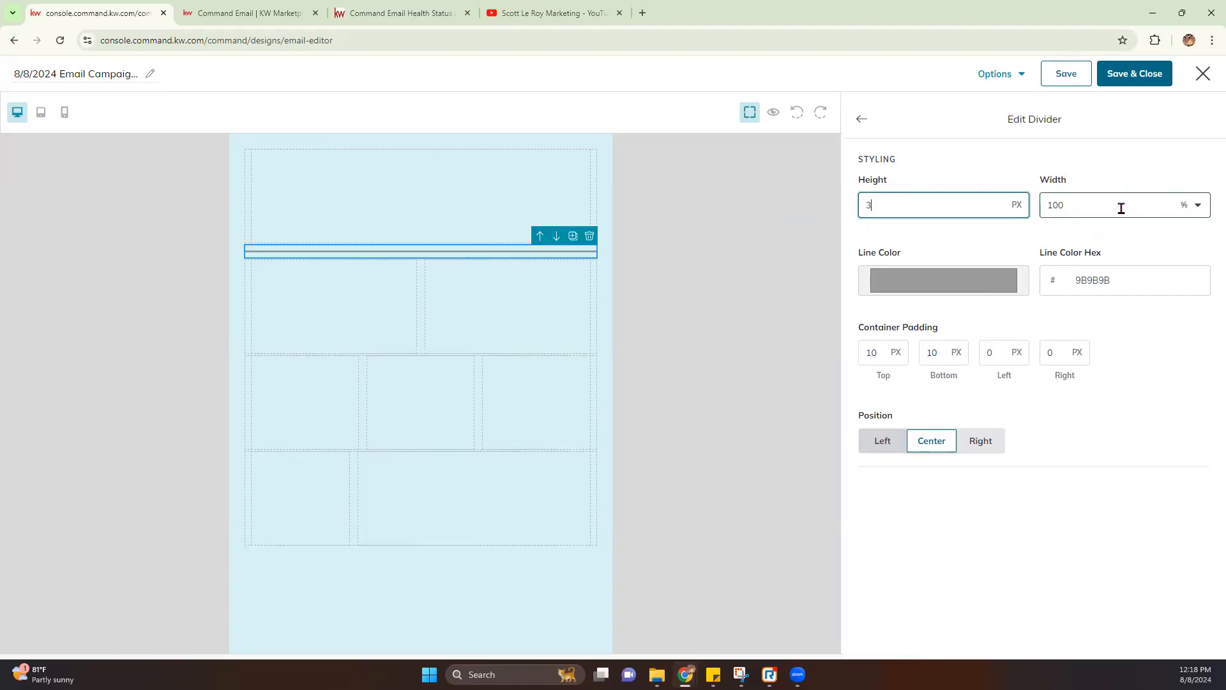
Make the divider line white (ffffff) and go back to the blocks library
left_click(1199, 207)
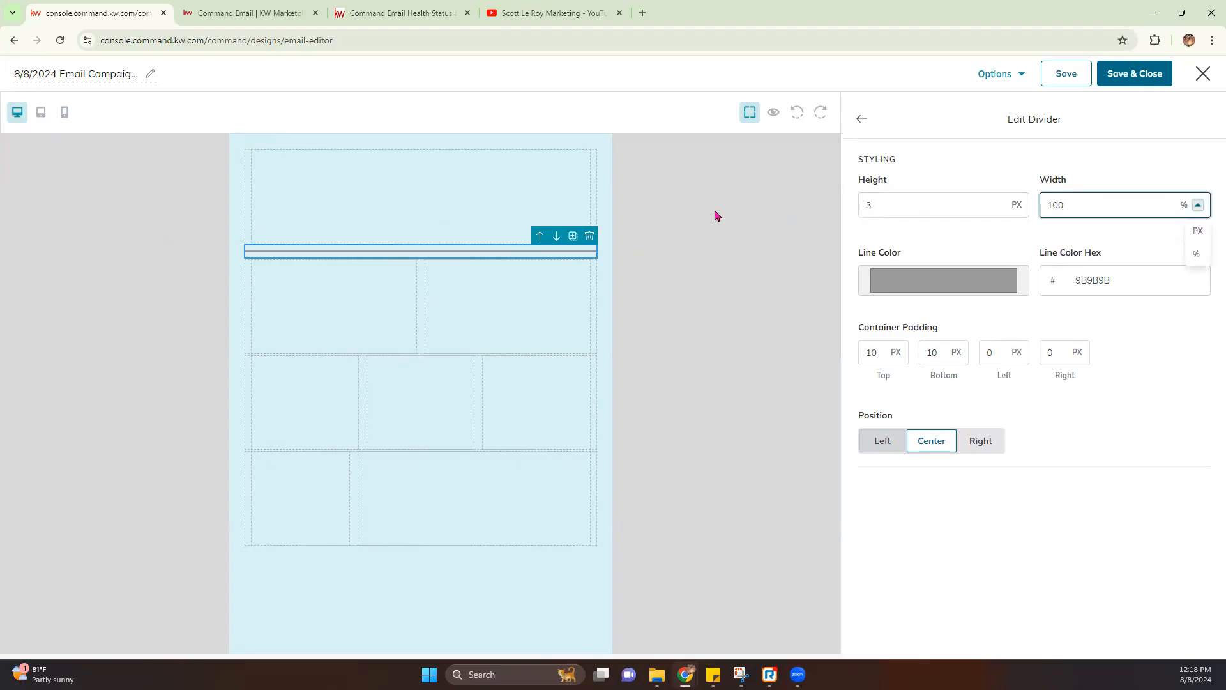
left_click(958, 284)
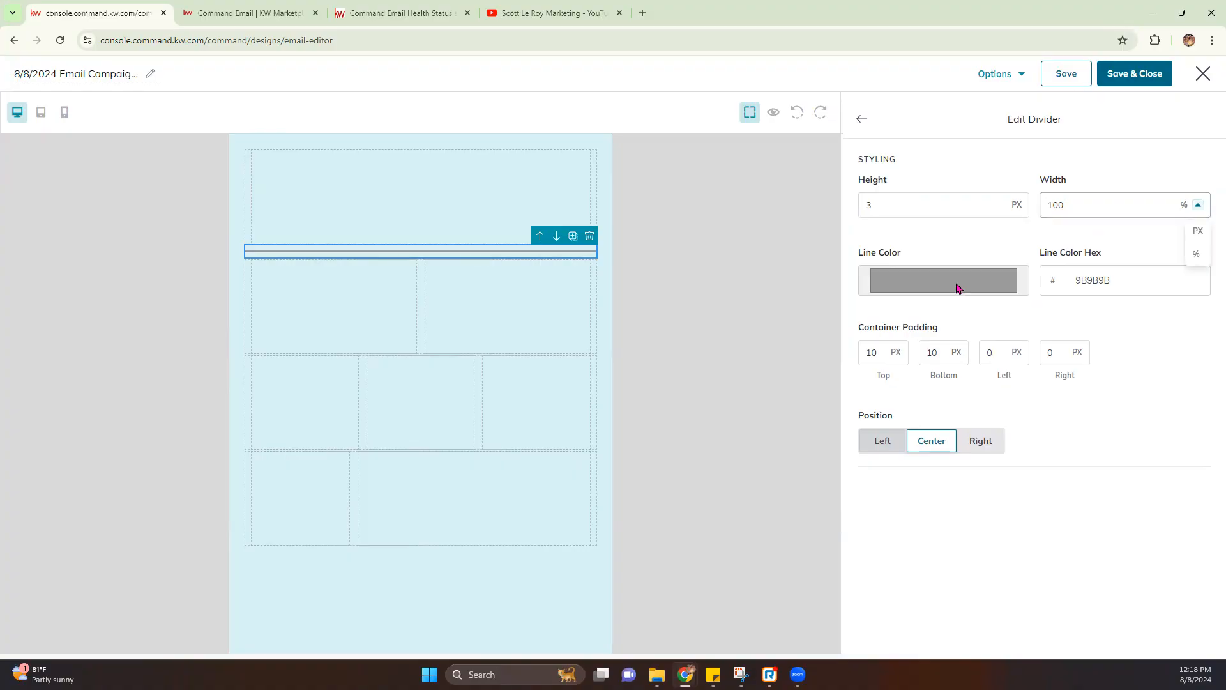
left_click_drag(860, 329, 854, 288)
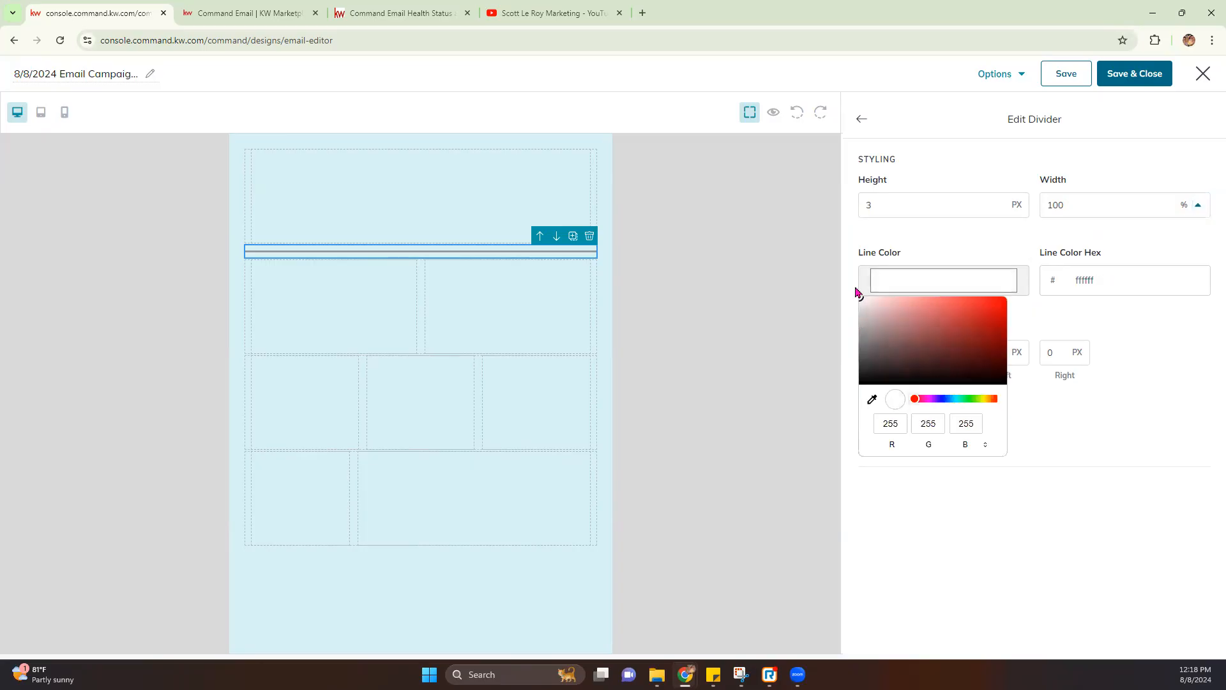
left_click(735, 297)
left_click(735, 297)
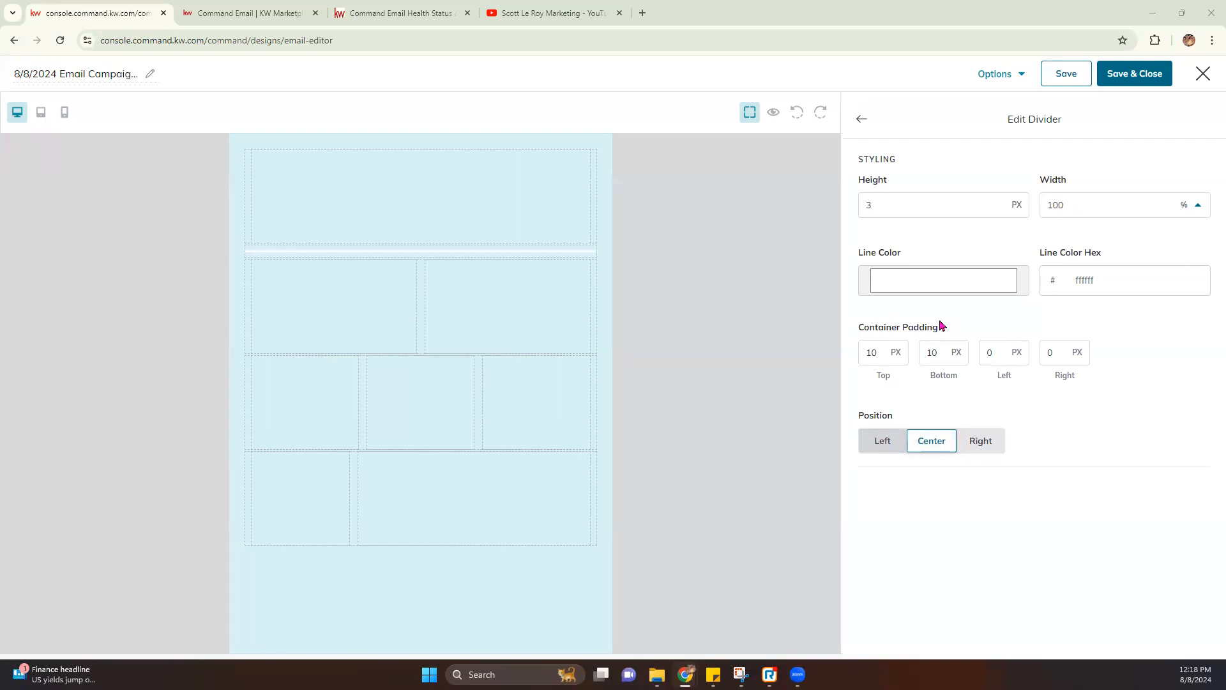
left_click(863, 120)
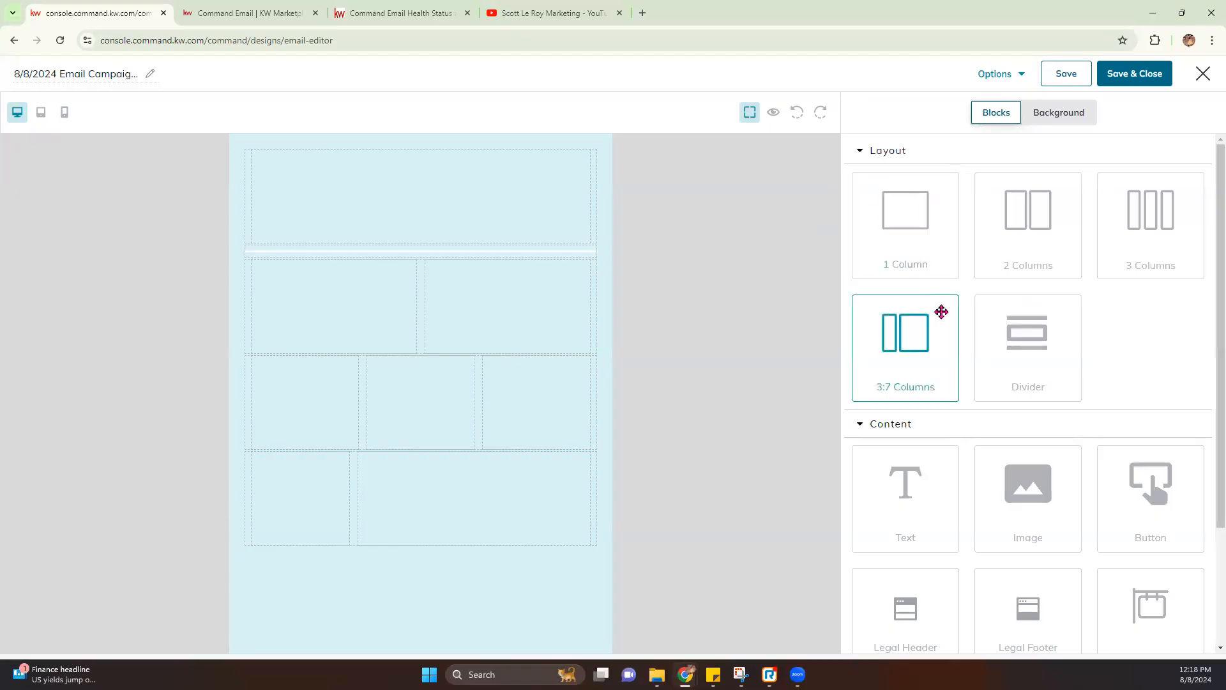
Add a text block to the top row, deleting a misplaced first attempt
scroll(941, 312, "down", 1)
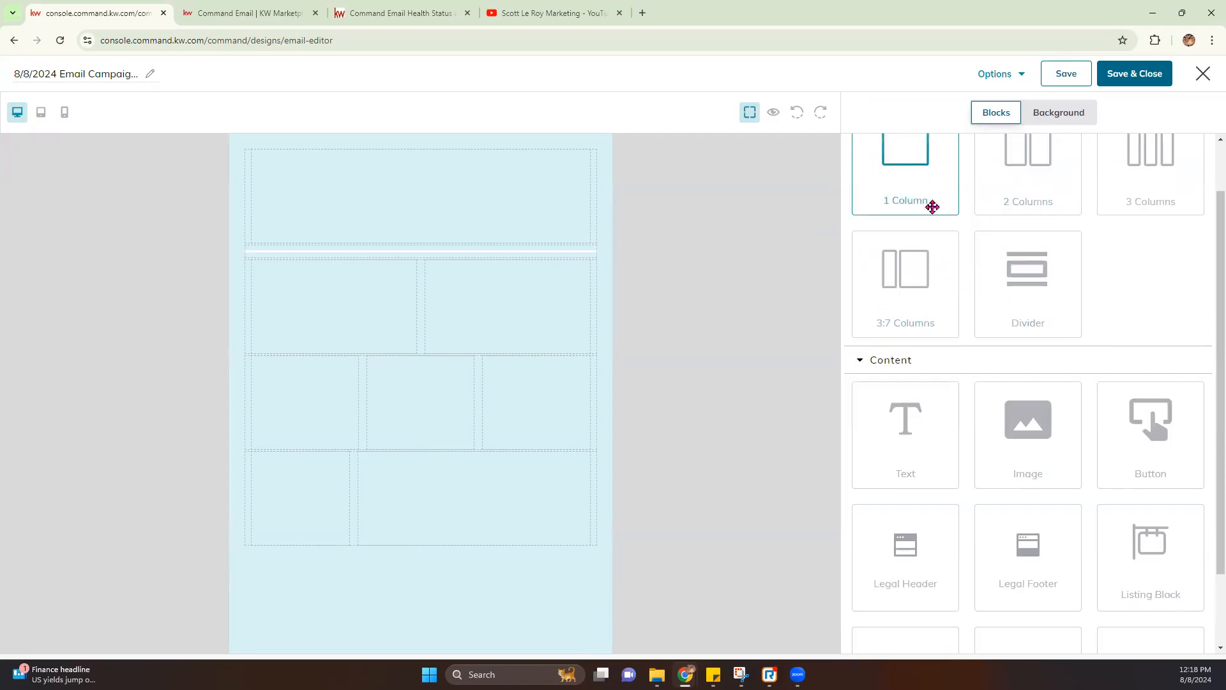
scroll(932, 206, "up", 1)
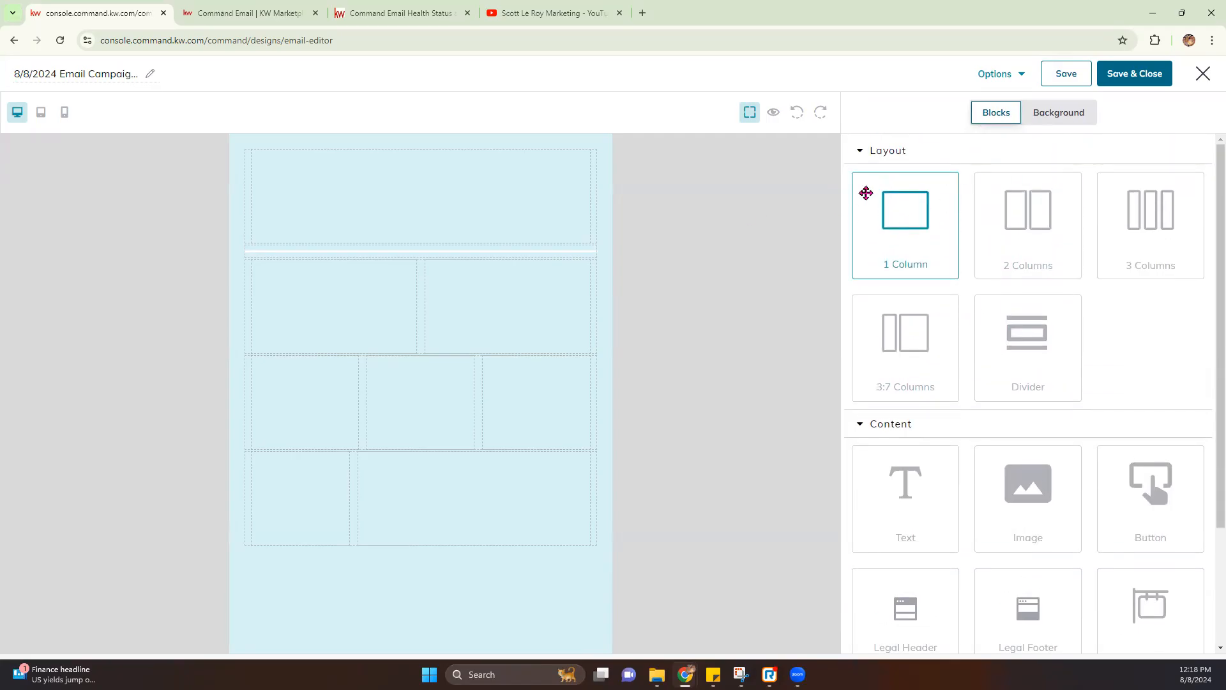
left_click(861, 153)
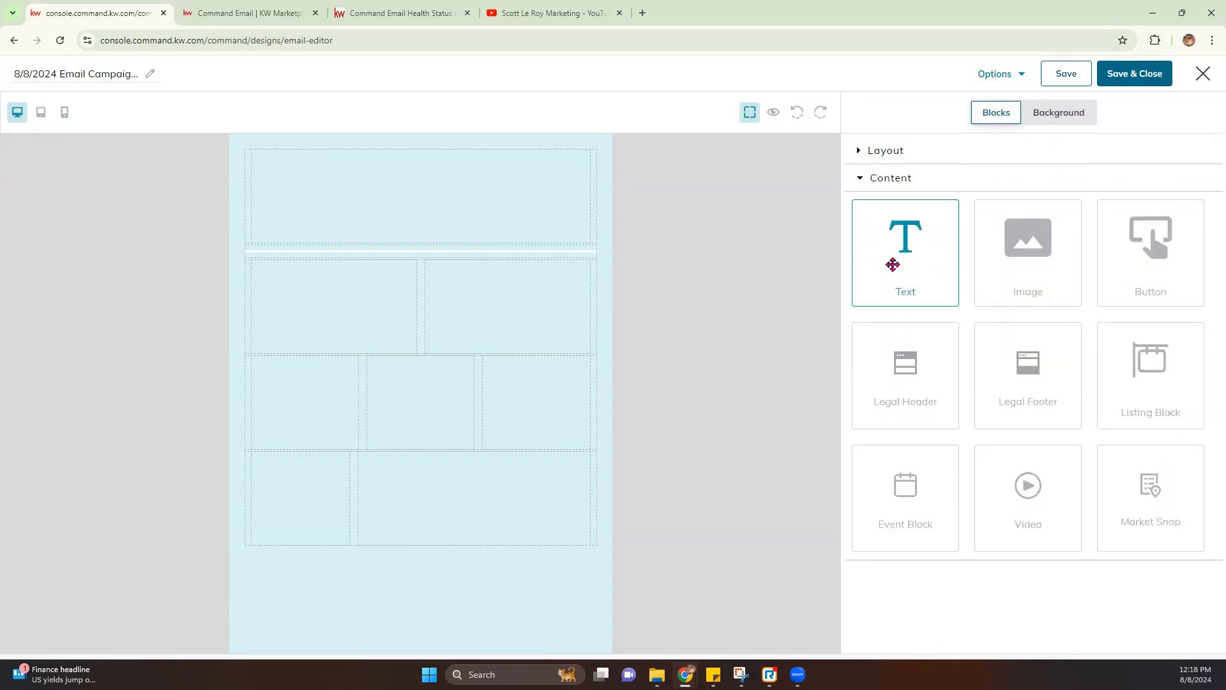
left_click_drag(914, 263, 490, 214)
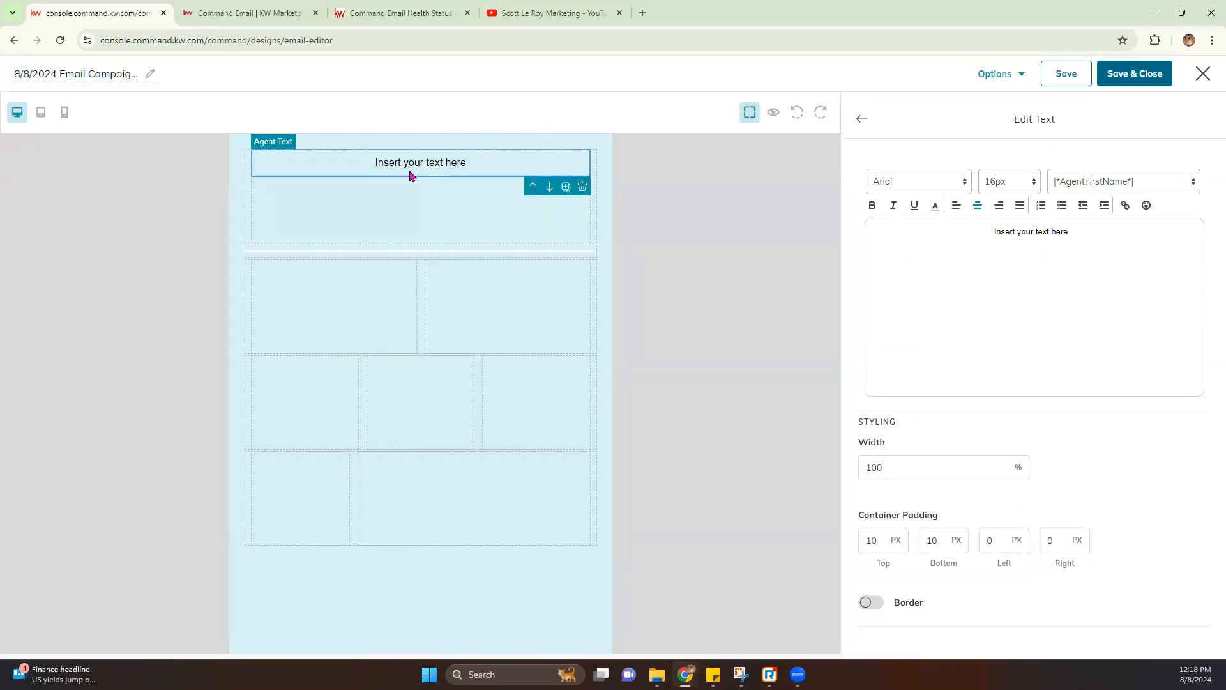
left_click(582, 188)
left_click_drag(917, 247, 429, 195)
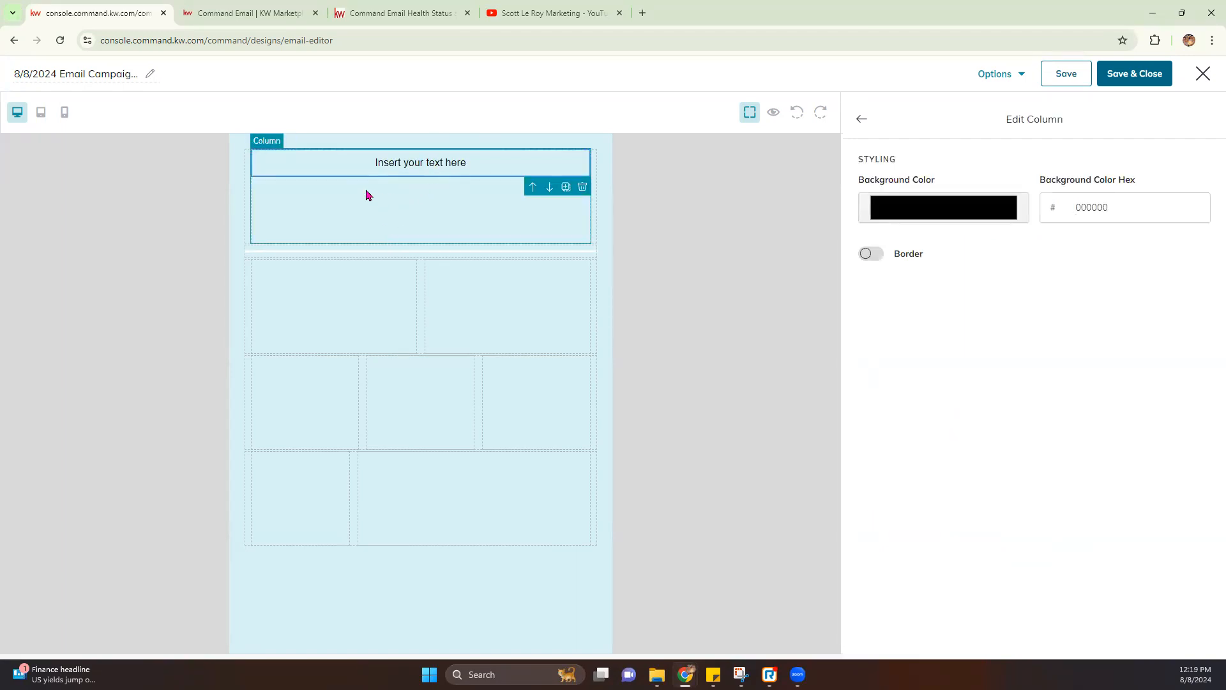
left_click(369, 208)
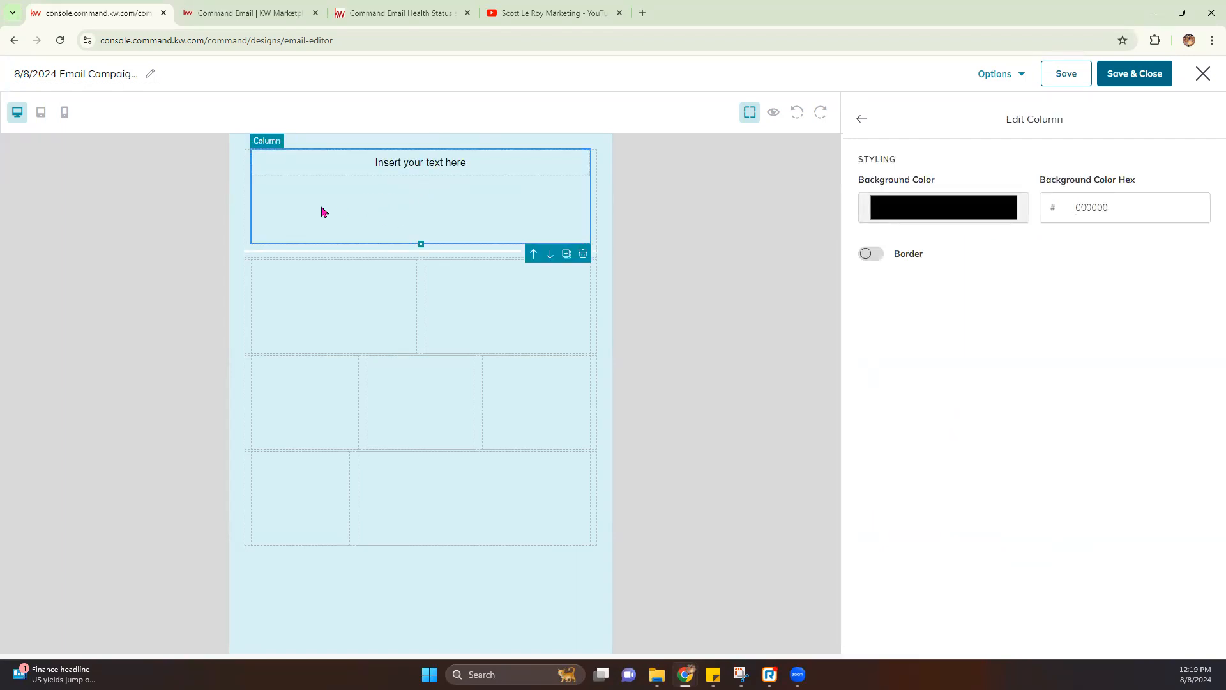
left_click(476, 169)
Replace the placeholder with 'August Newsletter' and set it in Georgia at 46px
left_click_drag(1106, 241, 920, 224)
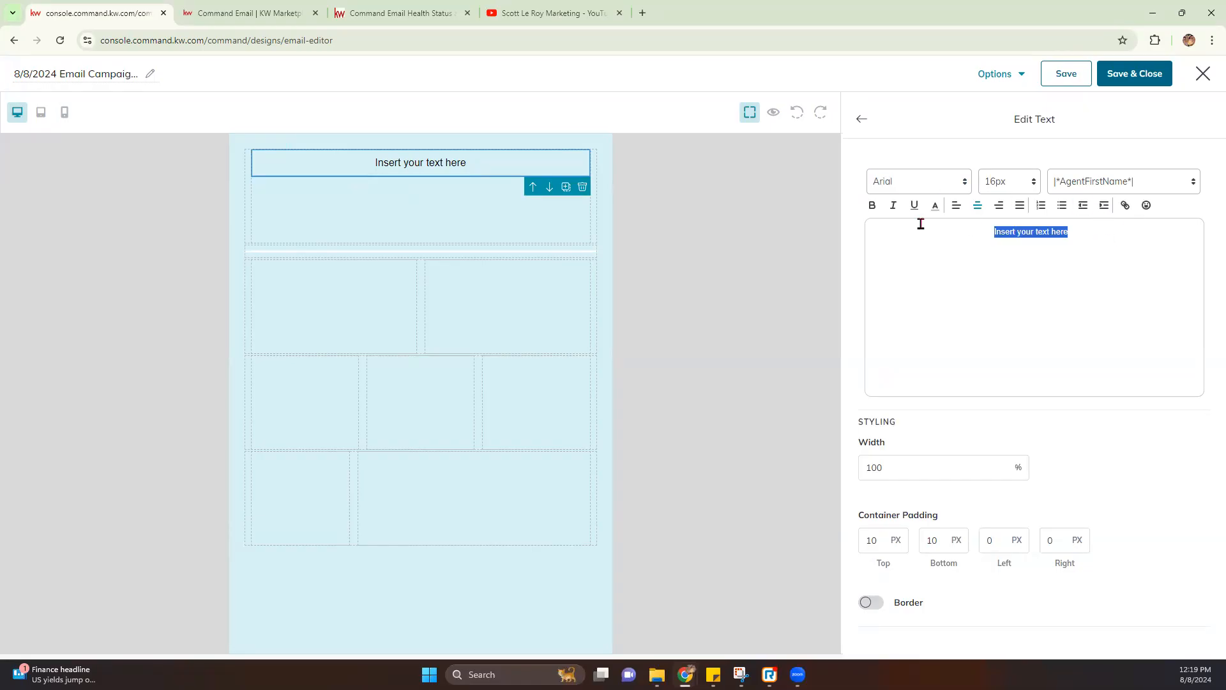
type("August Newsletter")
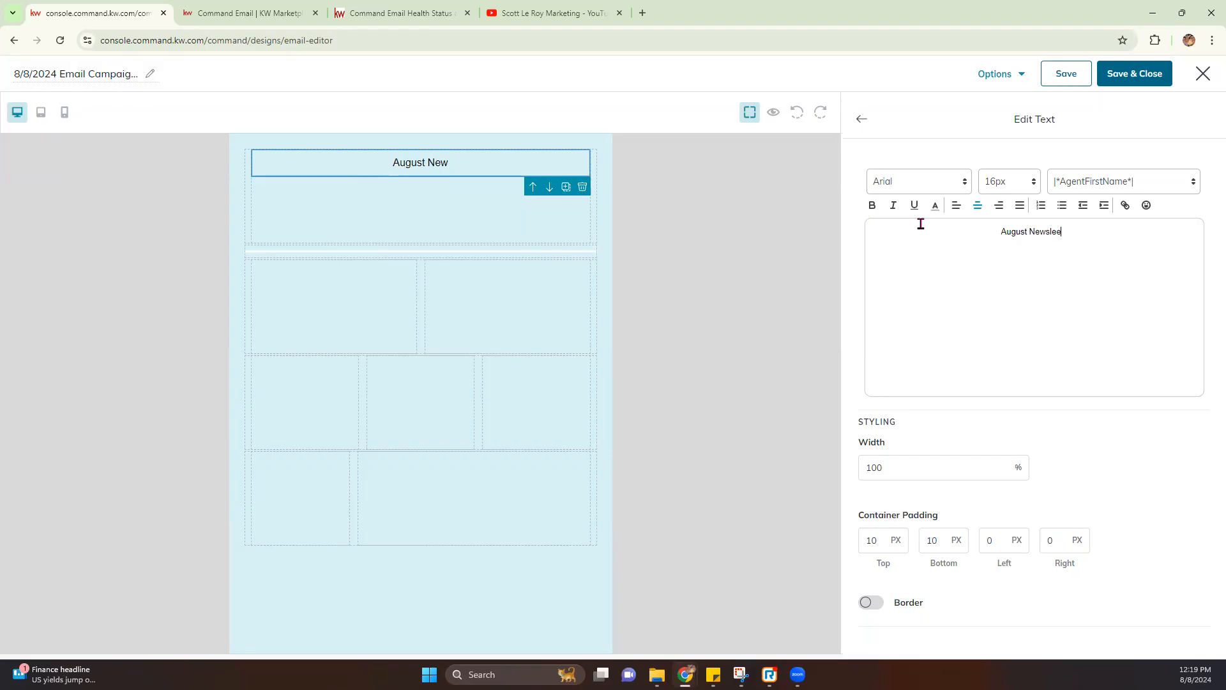
left_click(964, 187)
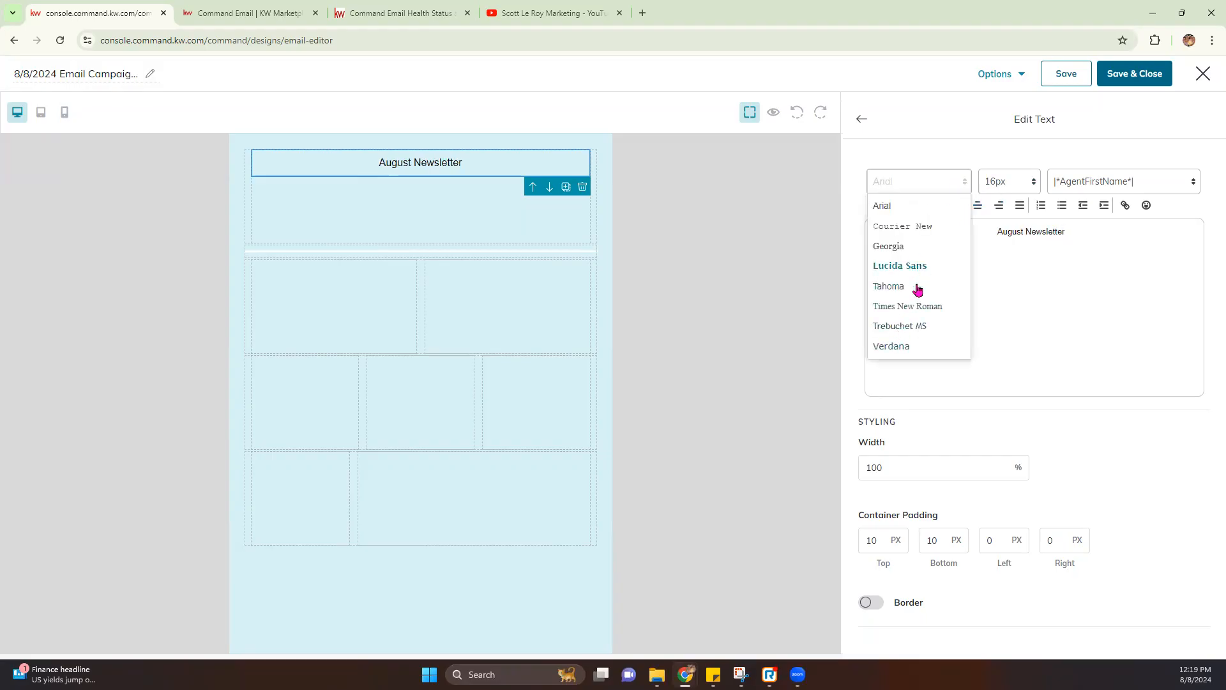
left_click(910, 249)
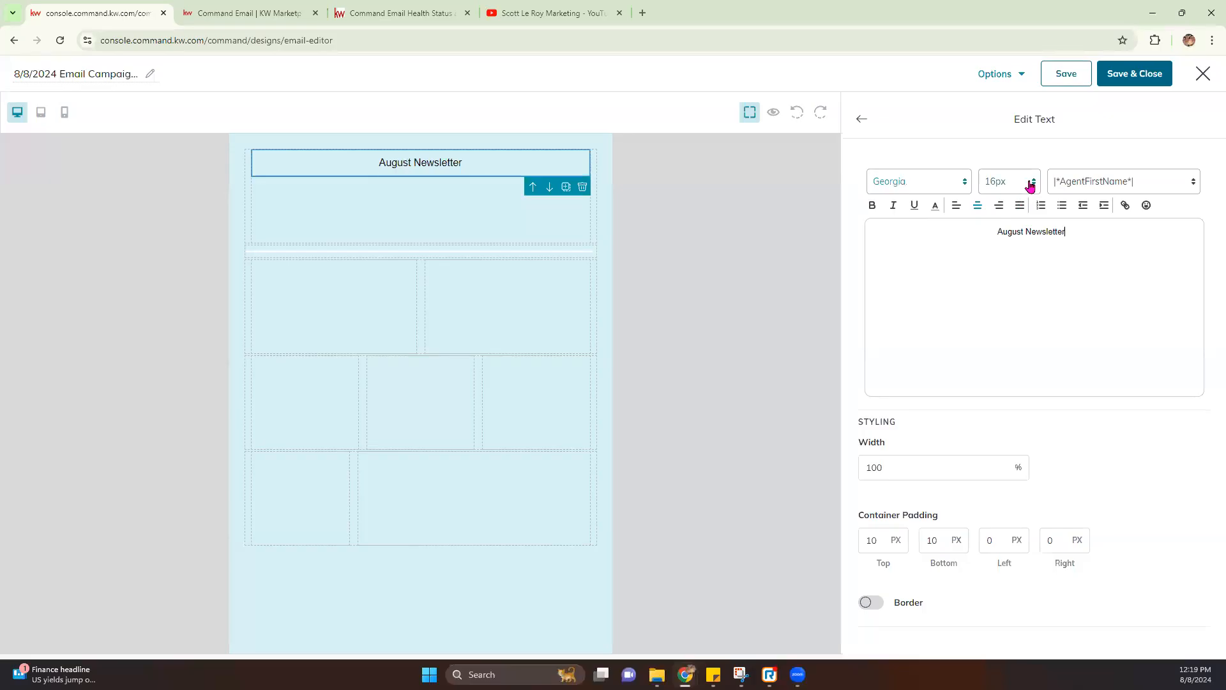
left_click(1029, 185)
left_click(1000, 383)
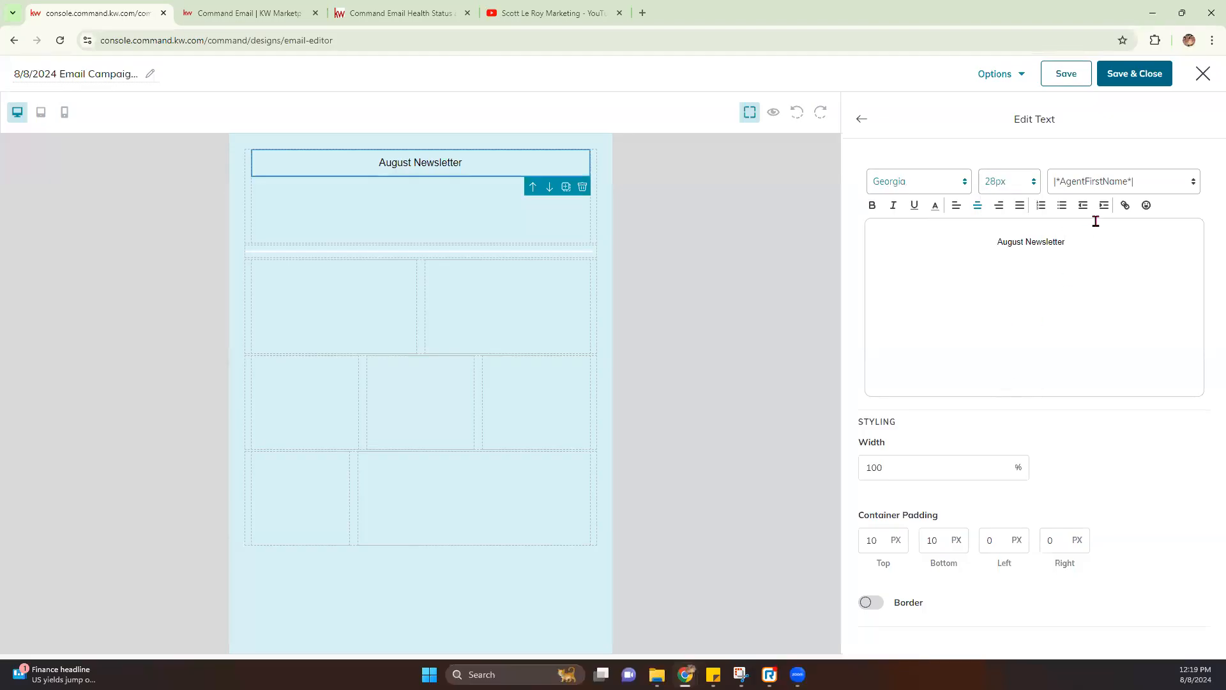
left_click_drag(1086, 240, 977, 248)
left_click(947, 181)
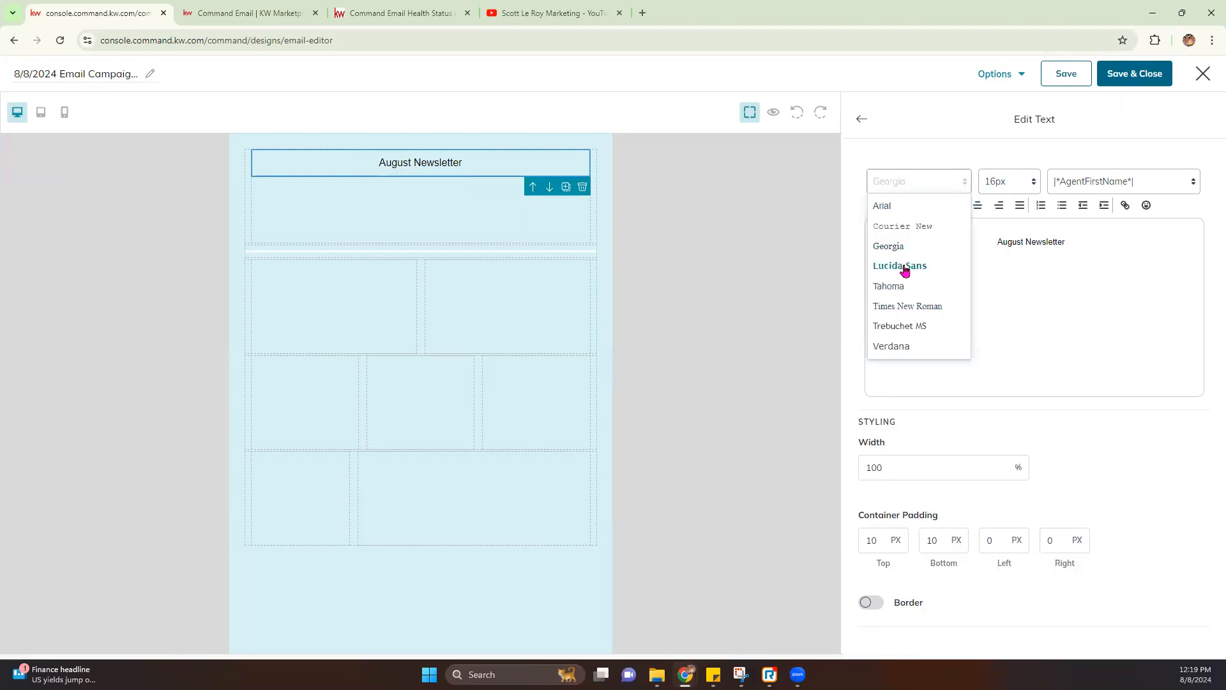
left_click(900, 246)
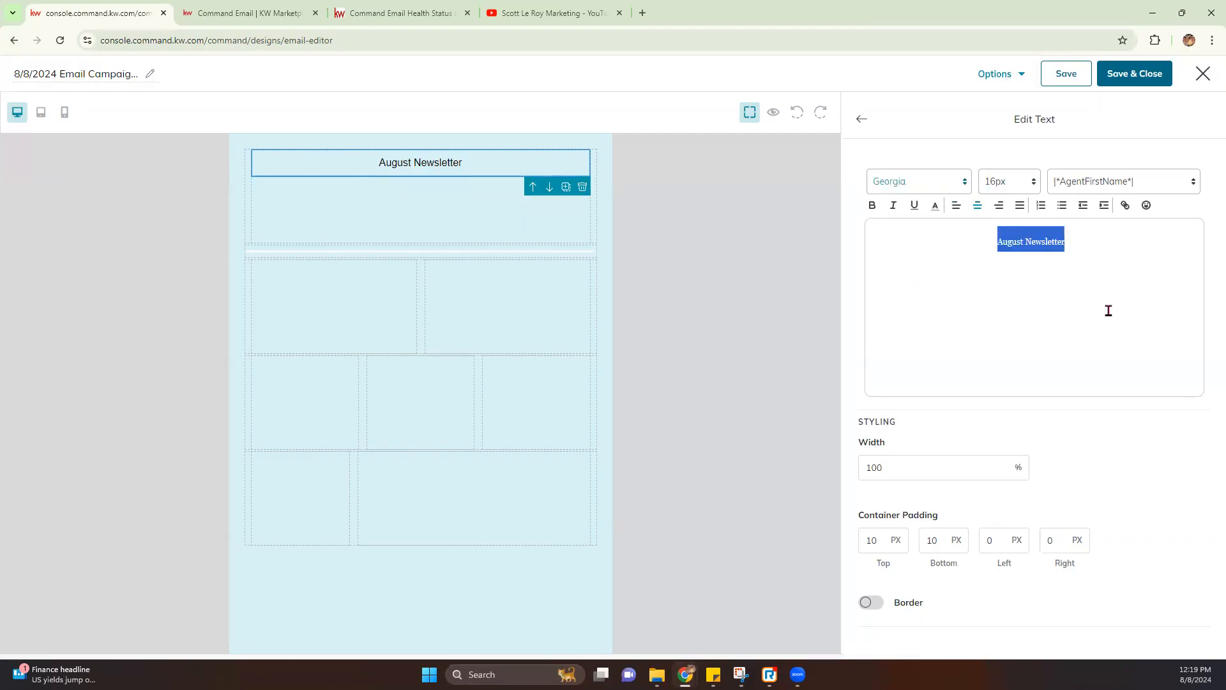
left_click(1029, 181)
scroll(1006, 376, "down", 4)
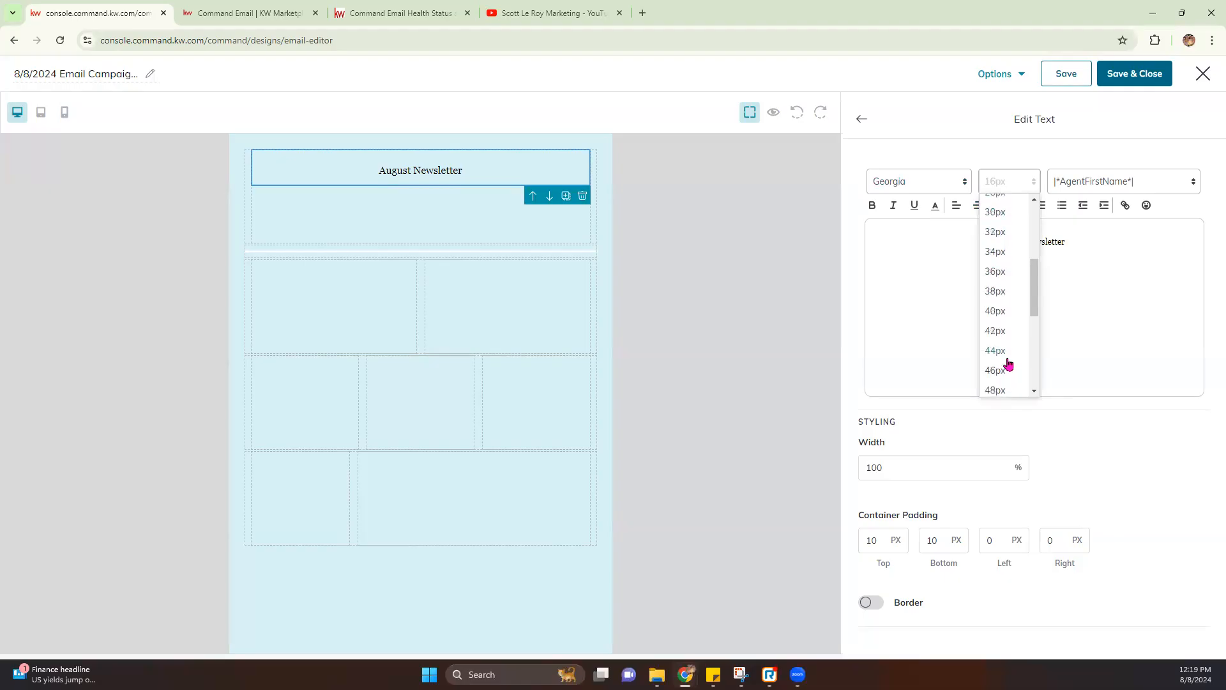
left_click(1006, 369)
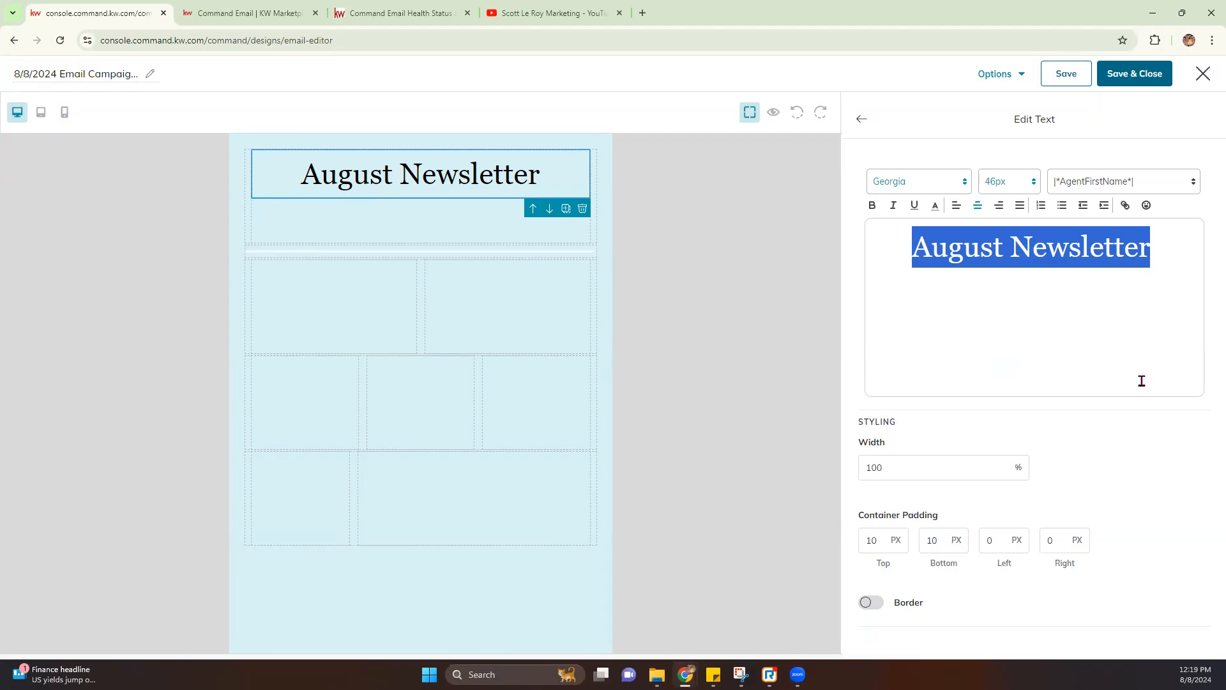
Add two blank lines above the heading and leave the block without a border
left_click(911, 250)
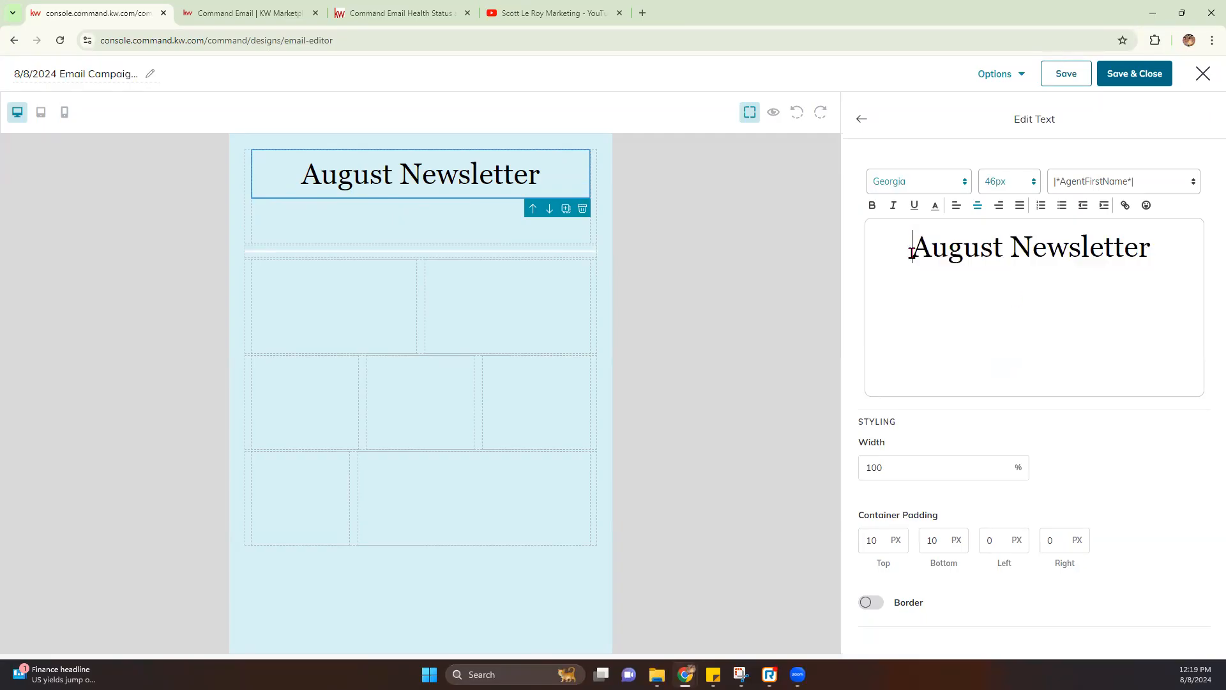
key("Return")
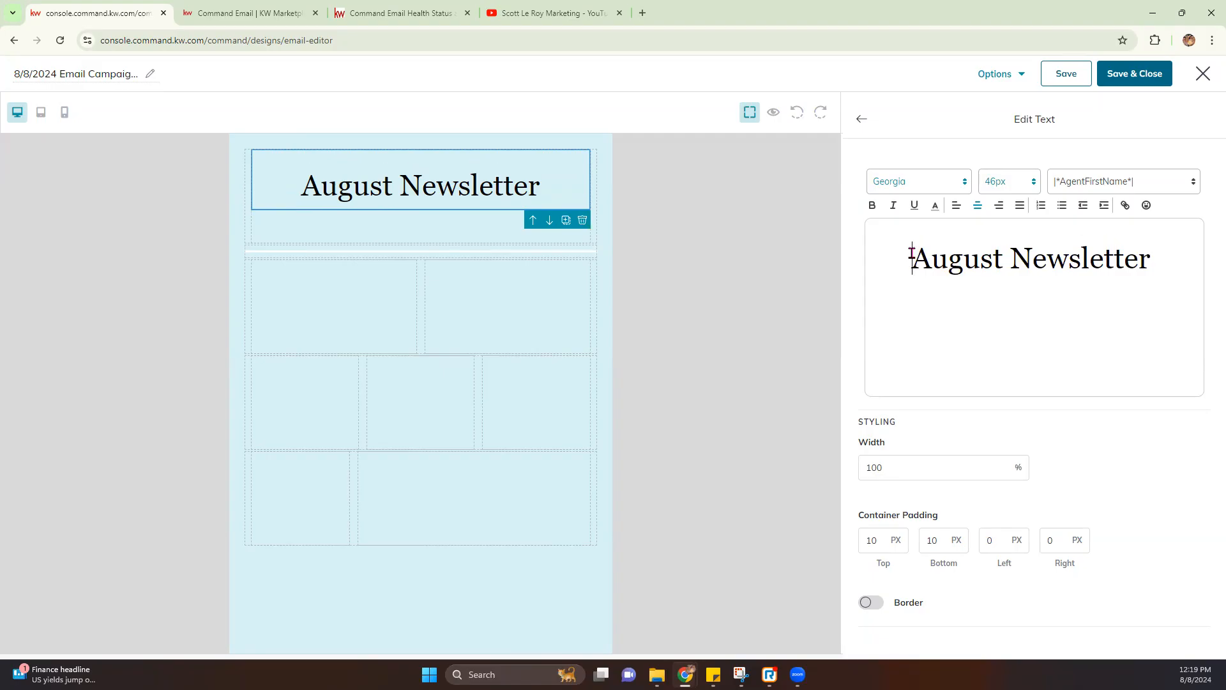
key("Return")
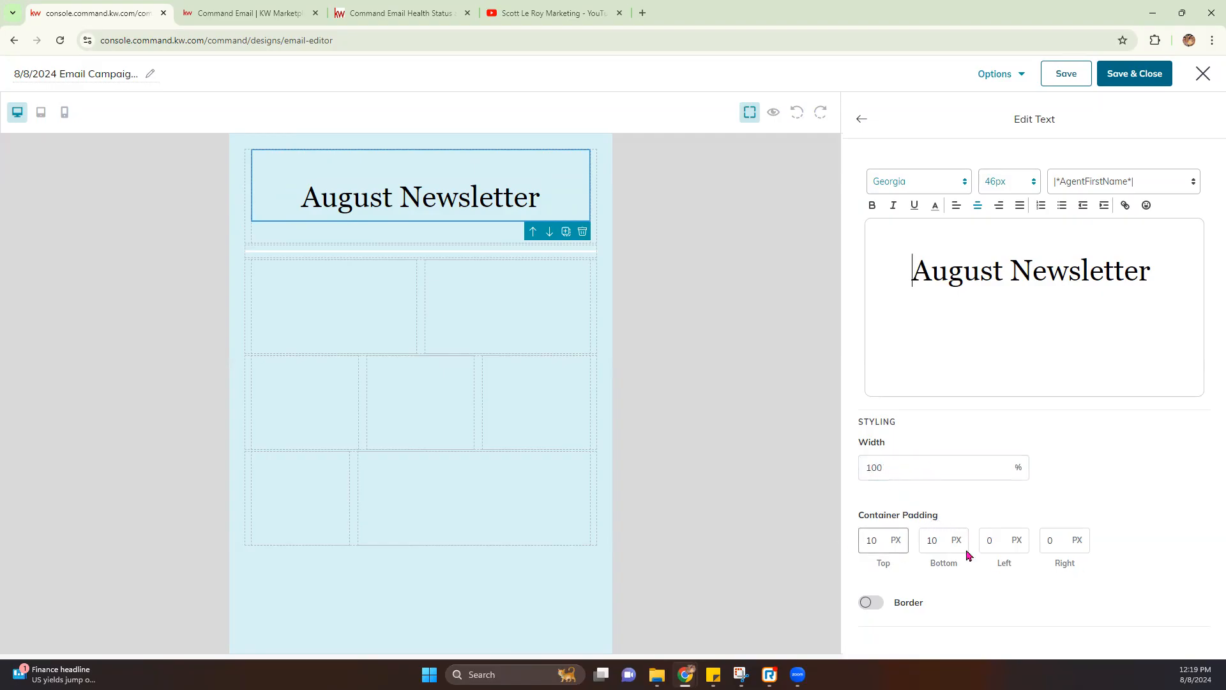
left_click(872, 604)
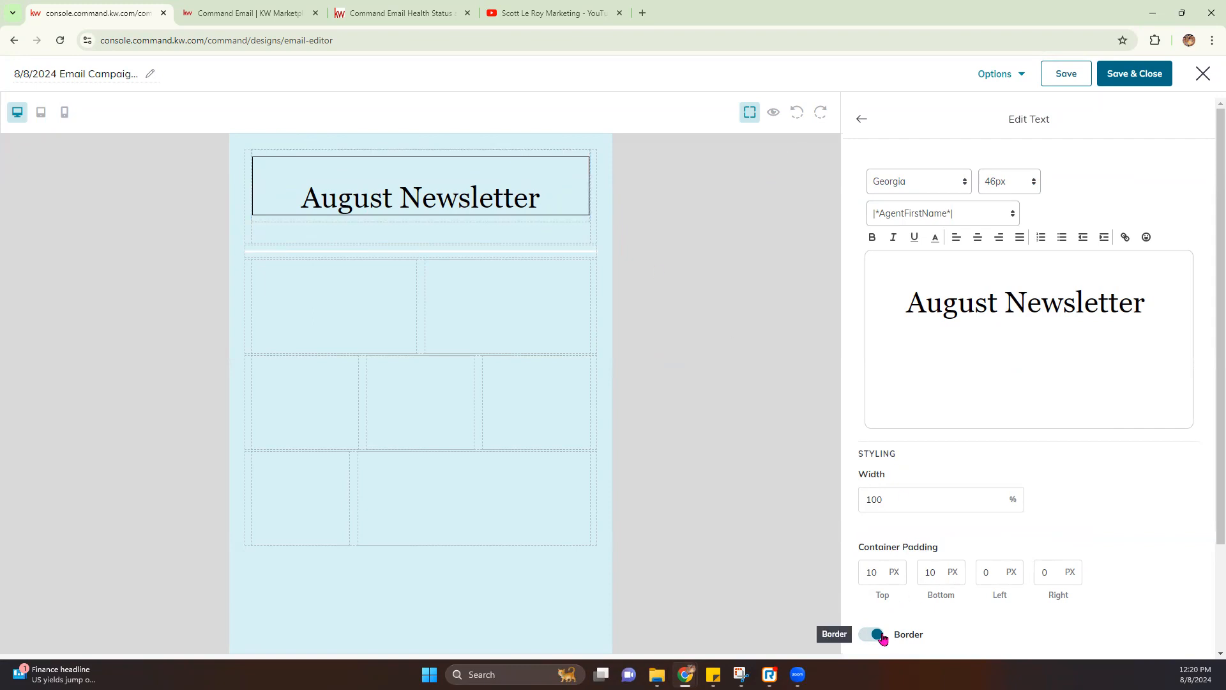
left_click(878, 634)
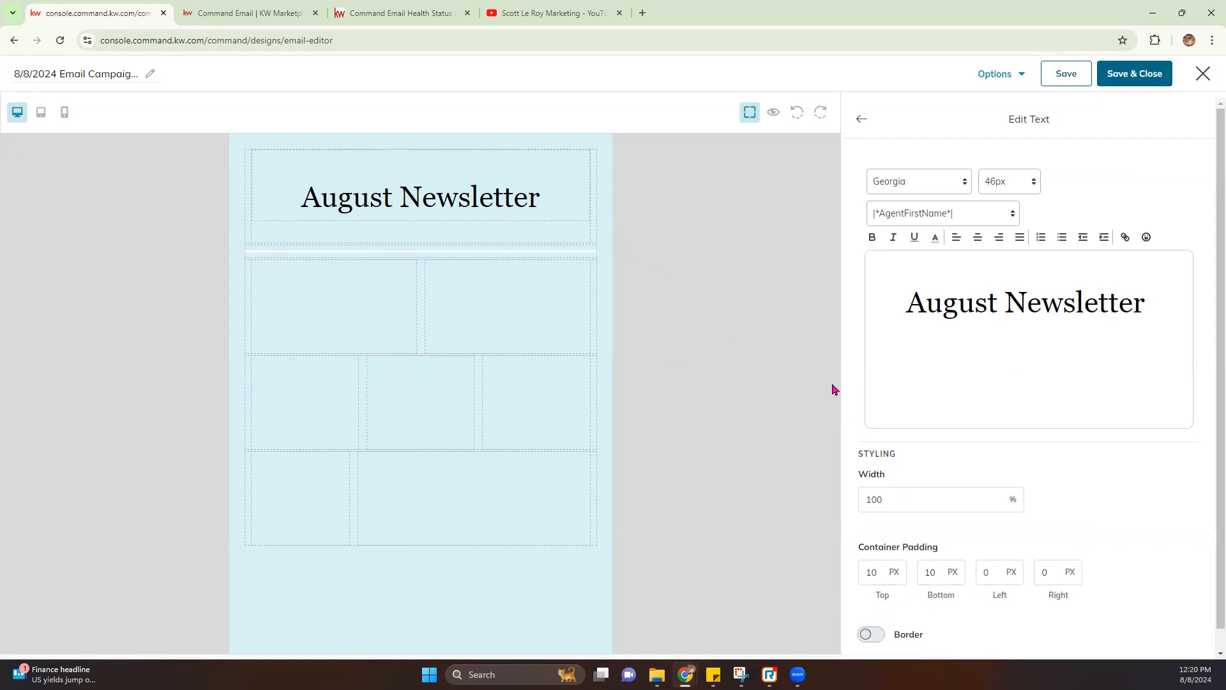
Add an Image block to the left column and insert the grill photo from My Images
left_click(862, 120)
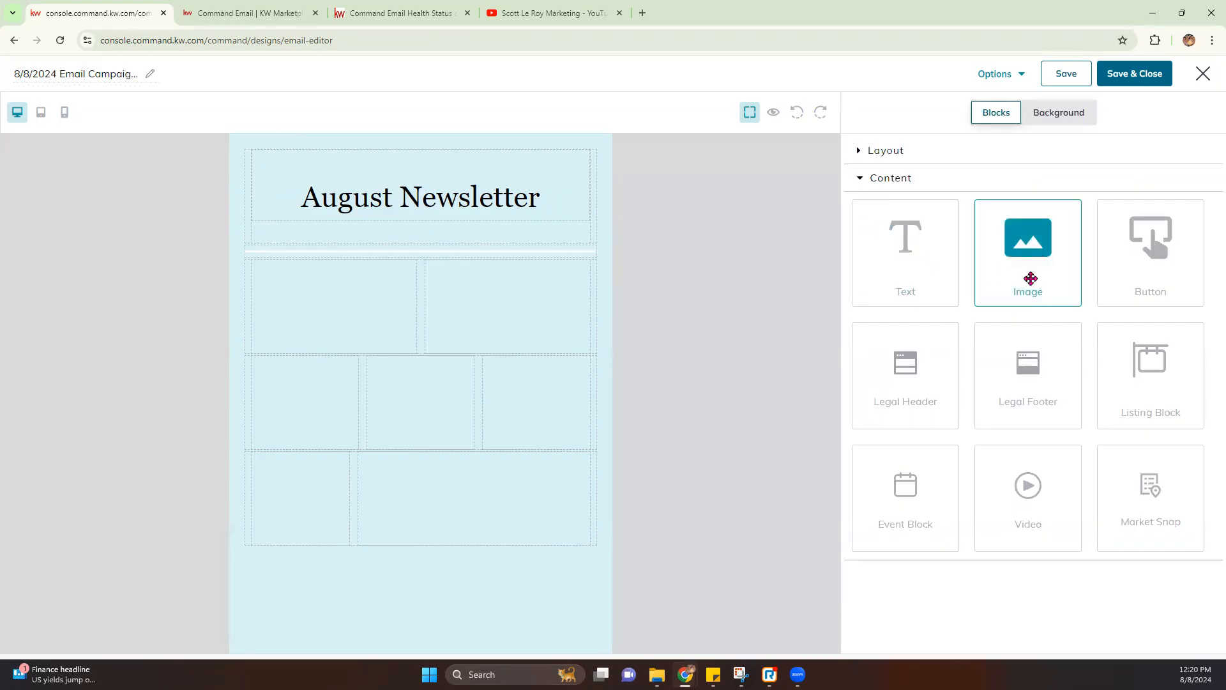
left_click_drag(1014, 267, 353, 320)
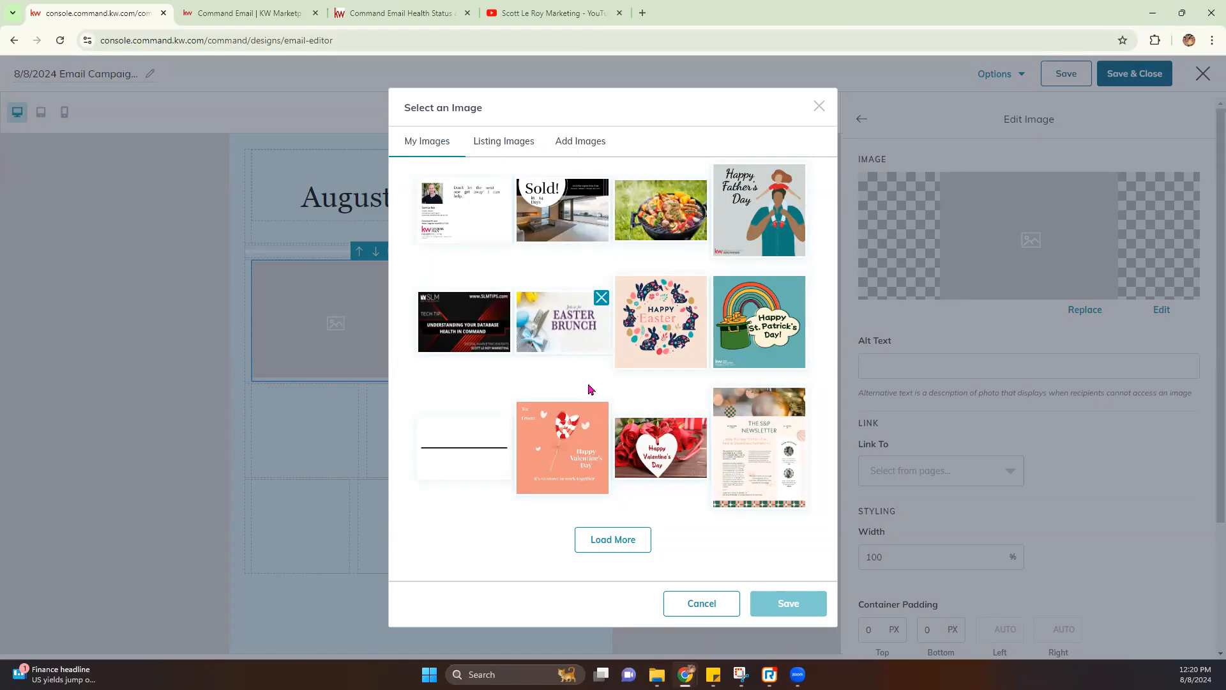
left_click(581, 140)
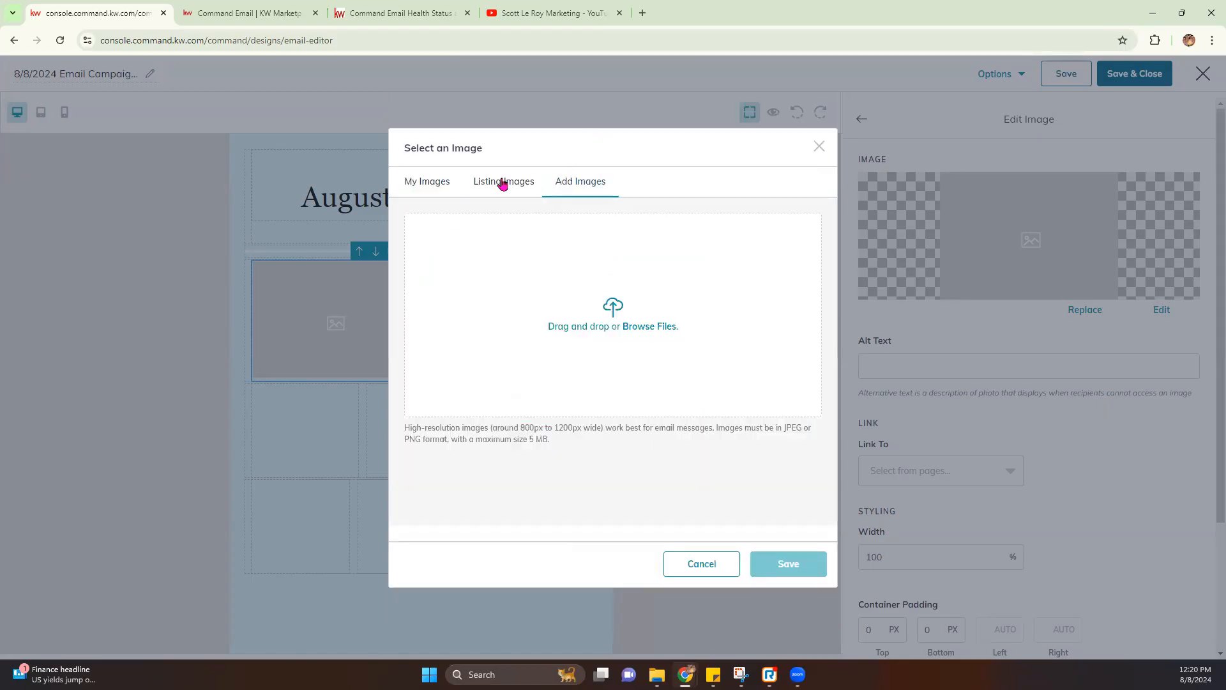
left_click(420, 184)
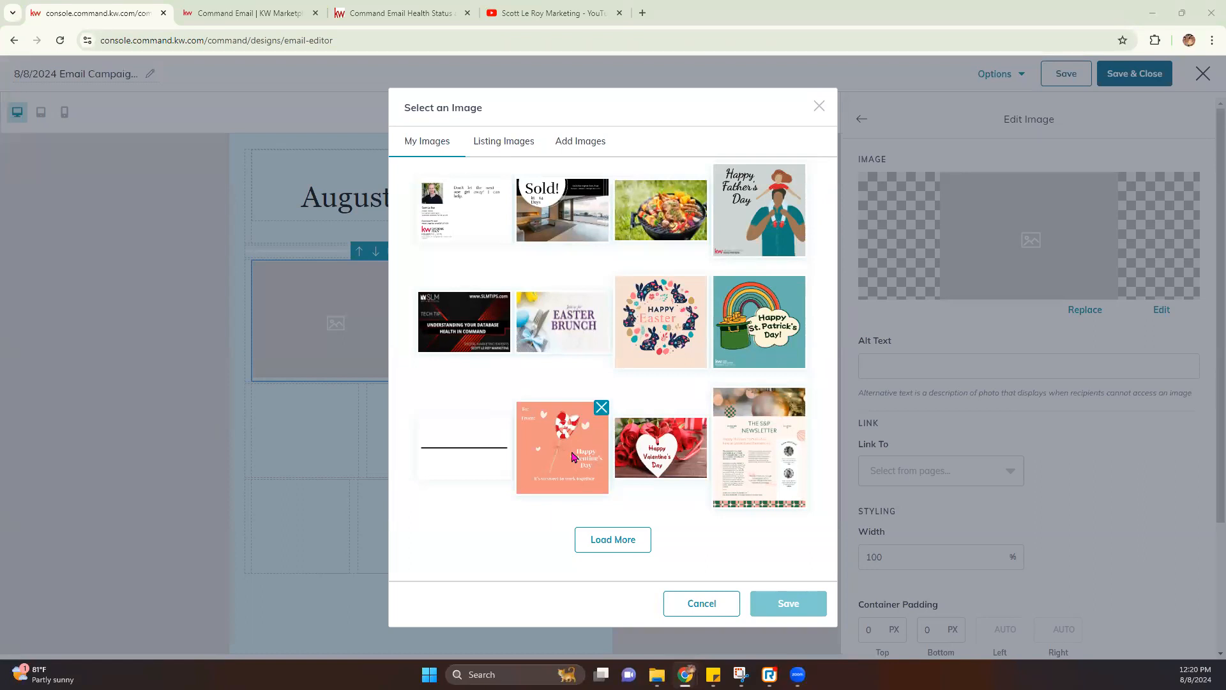
left_click(636, 209)
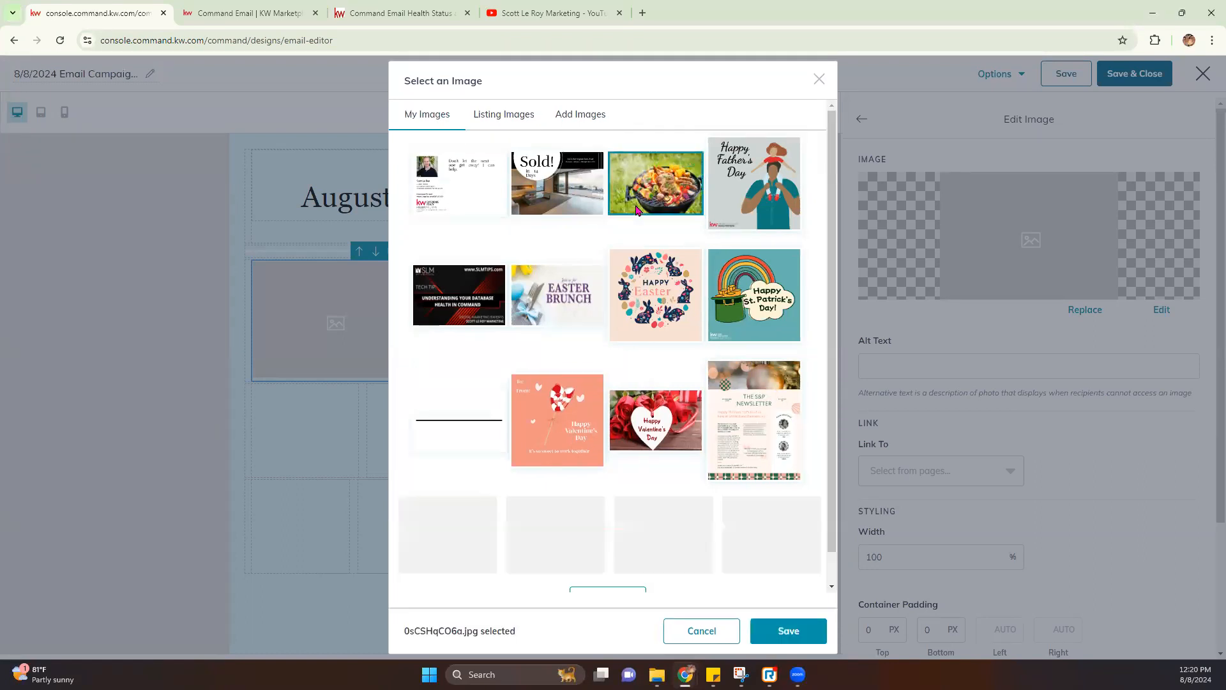
left_click(786, 611)
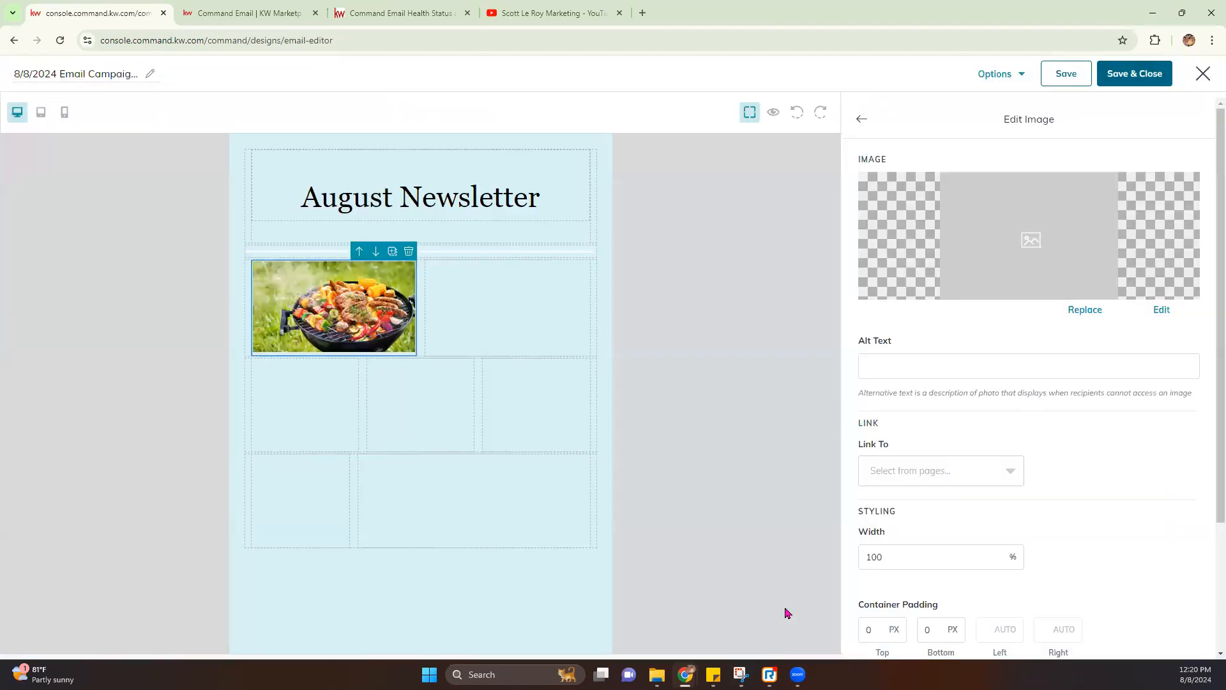
Select the empty right column and return to the content blocks list
left_click(437, 292)
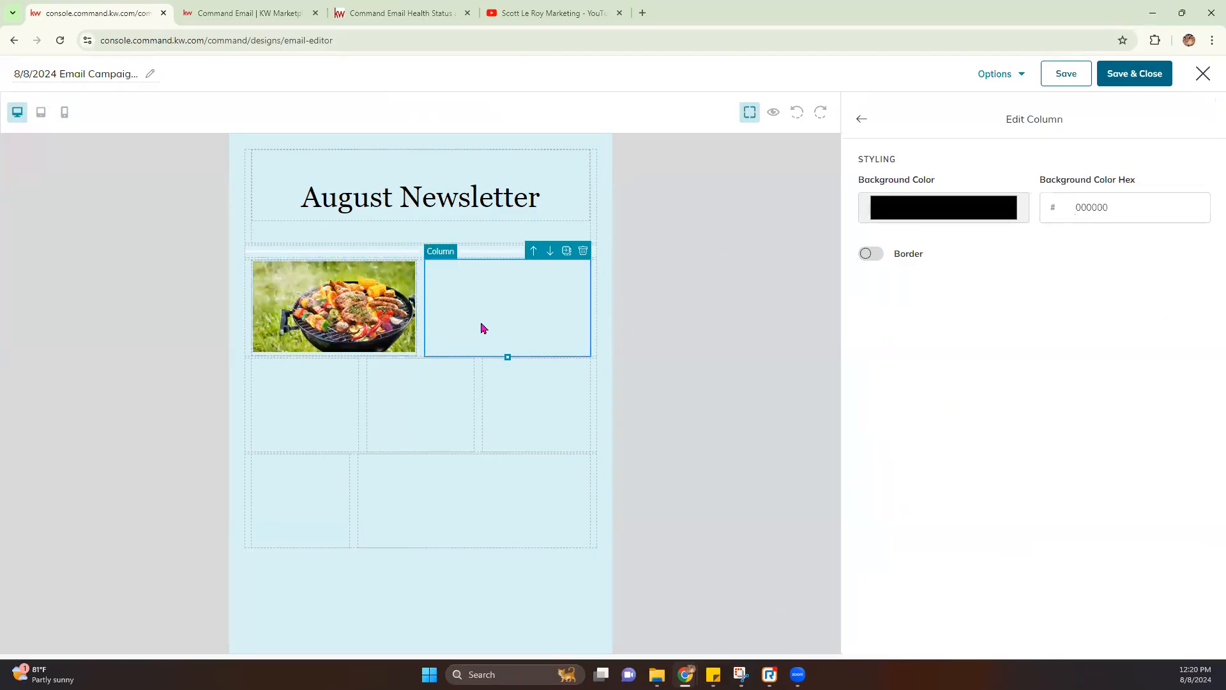
left_click(860, 123)
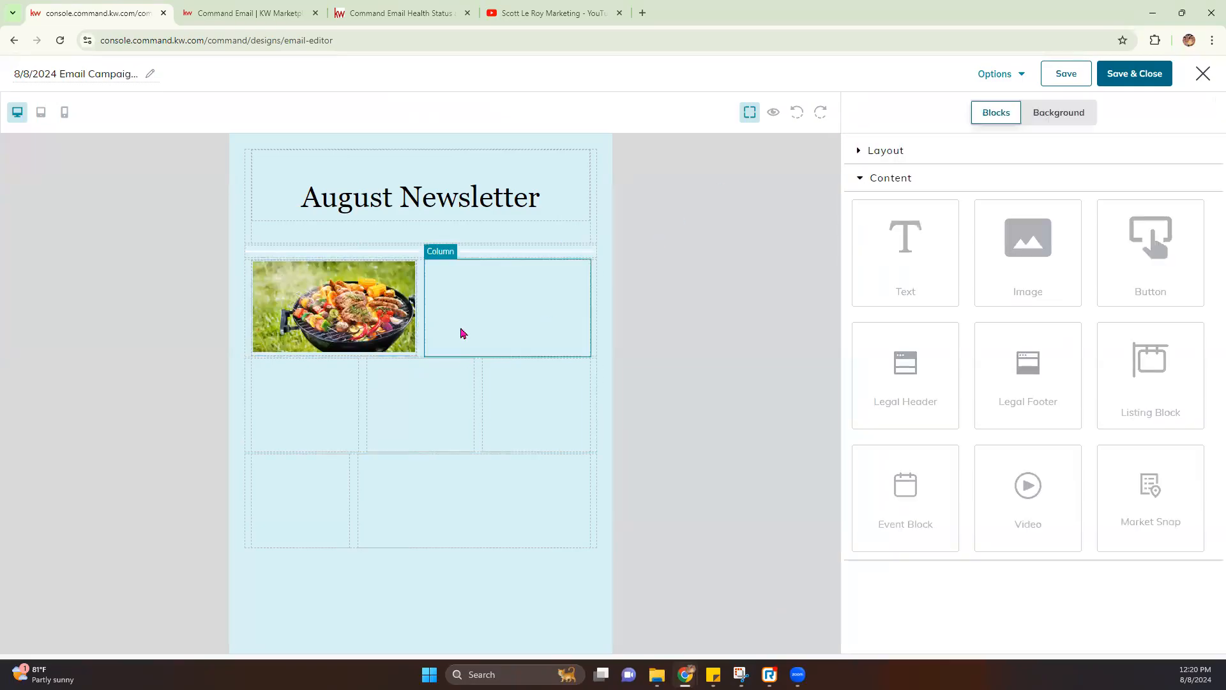
left_click(463, 333)
left_click(863, 123)
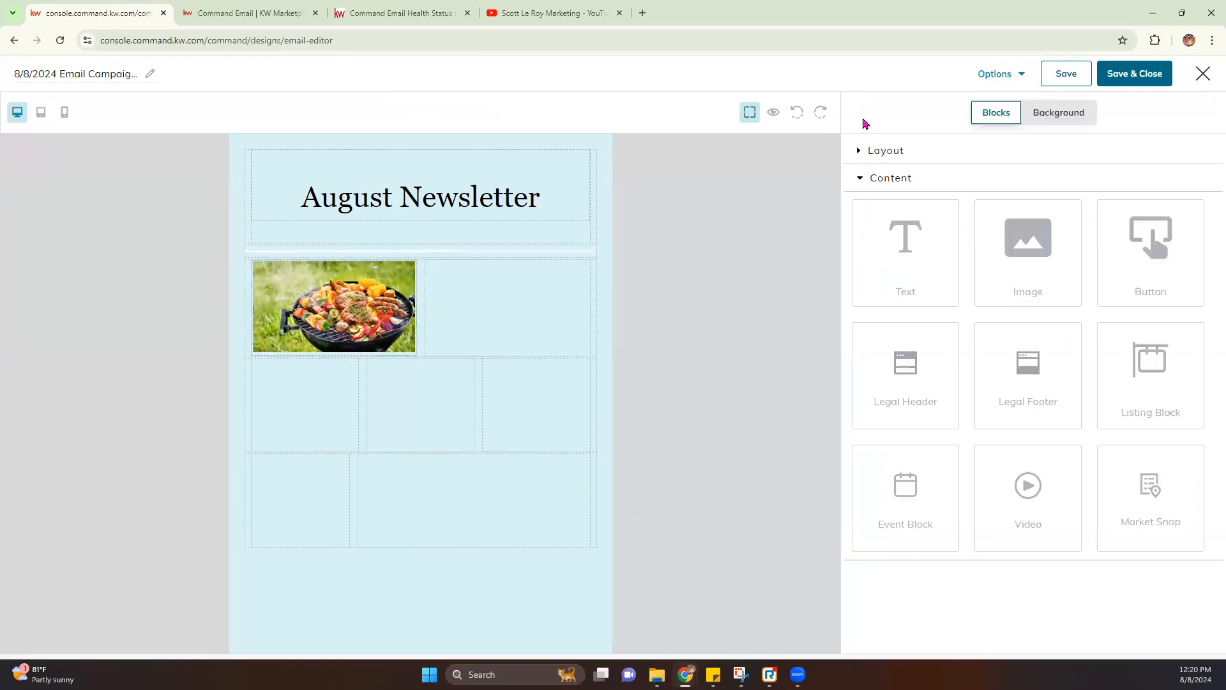
Drop a text block into the right column and title it 'End of Summer BBQ'
left_click_drag(901, 246, 476, 303)
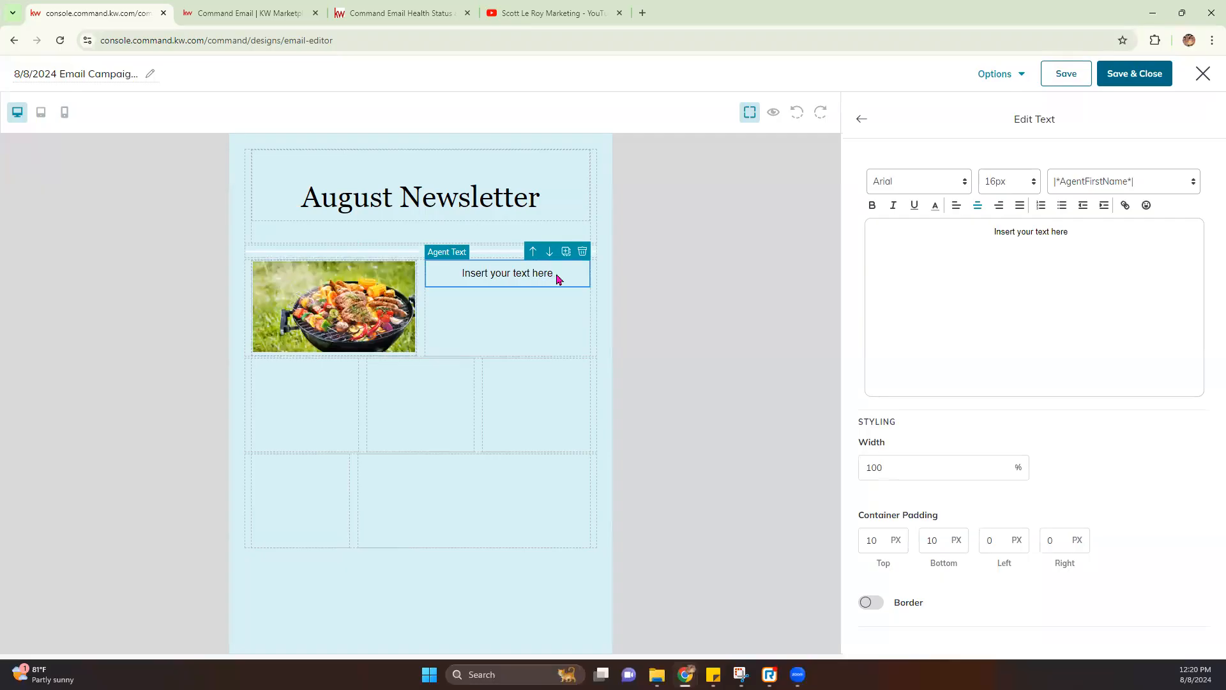
left_click_drag(1071, 238, 978, 239)
type("End Summ")
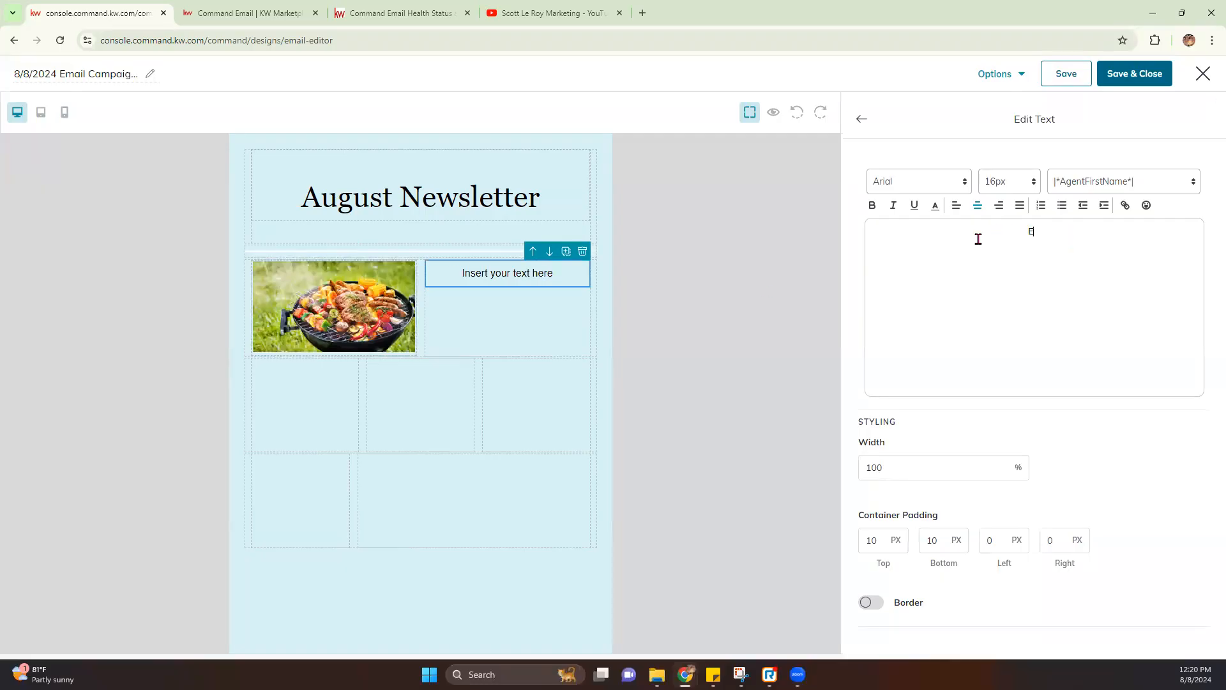
key("BackSpace")
key("BackSpace")
key("BackSpace")
key("BackSpace")
type("of Summer BBQ ")
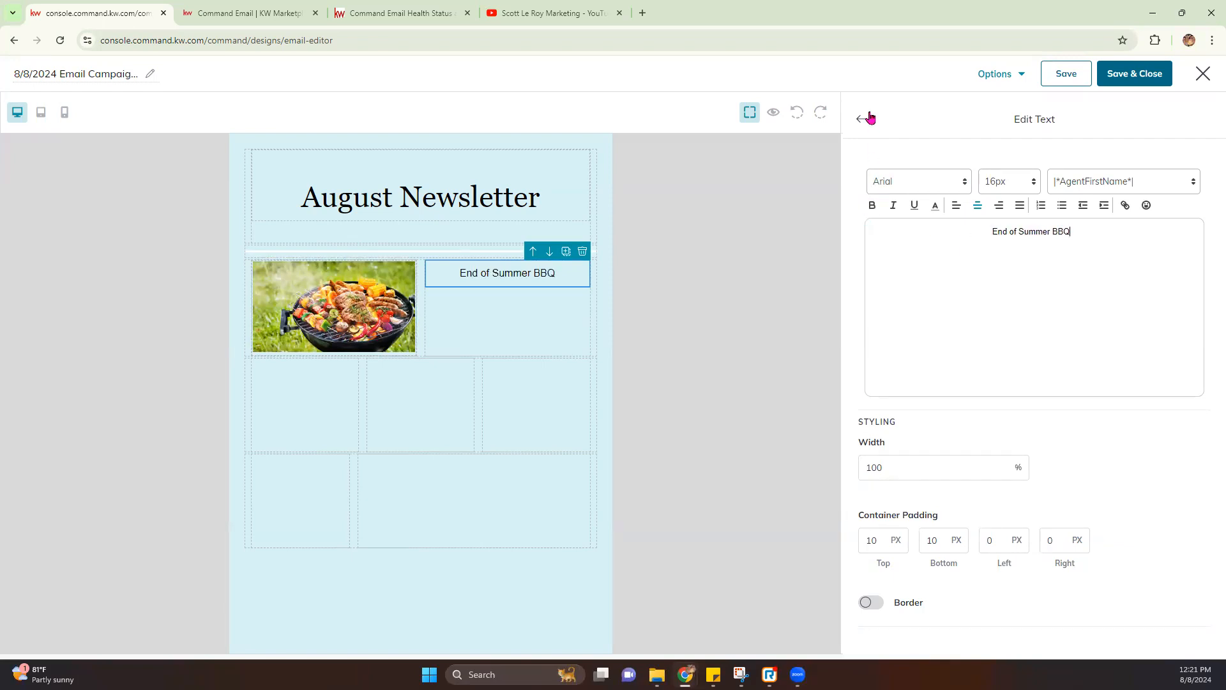
type("b;lxcddb;xk")
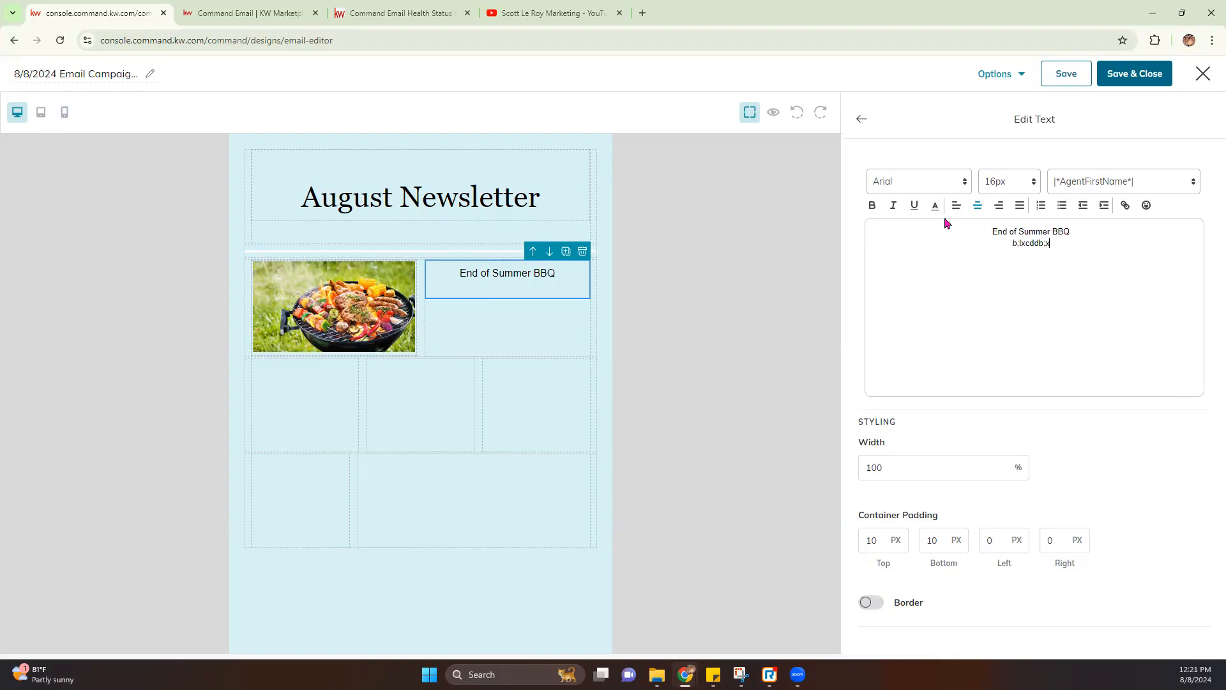
left_click(861, 120)
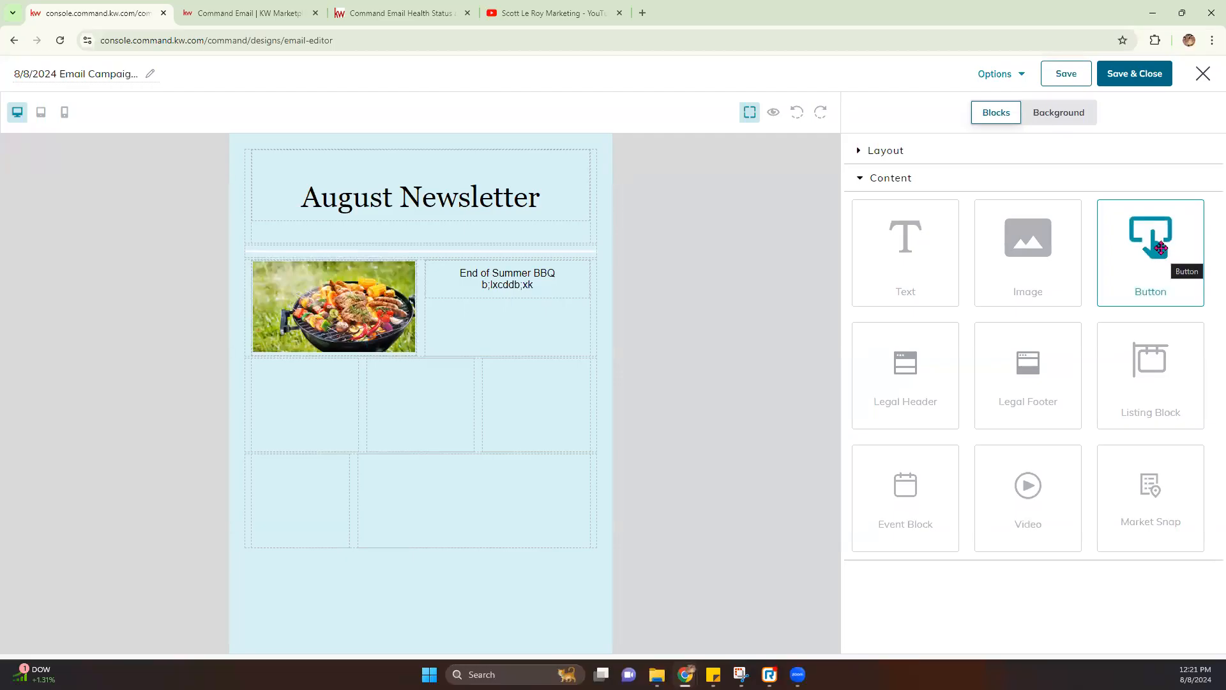
Add a button labelled 'RSVP Here' under the BBQ text, linked by web address
mouse_move(1163, 241)
left_mouse_down()
mouse_move(1105, 281)
mouse_move(511, 355)
left_mouse_up()
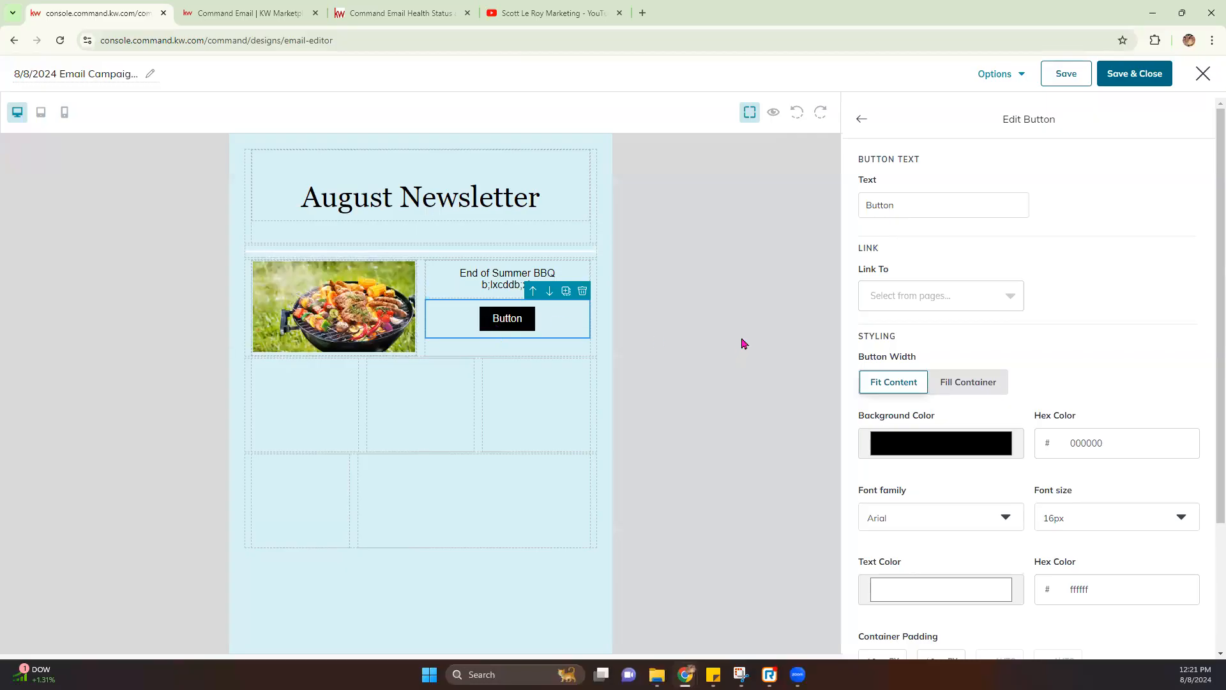
left_click_drag(907, 206, 820, 213)
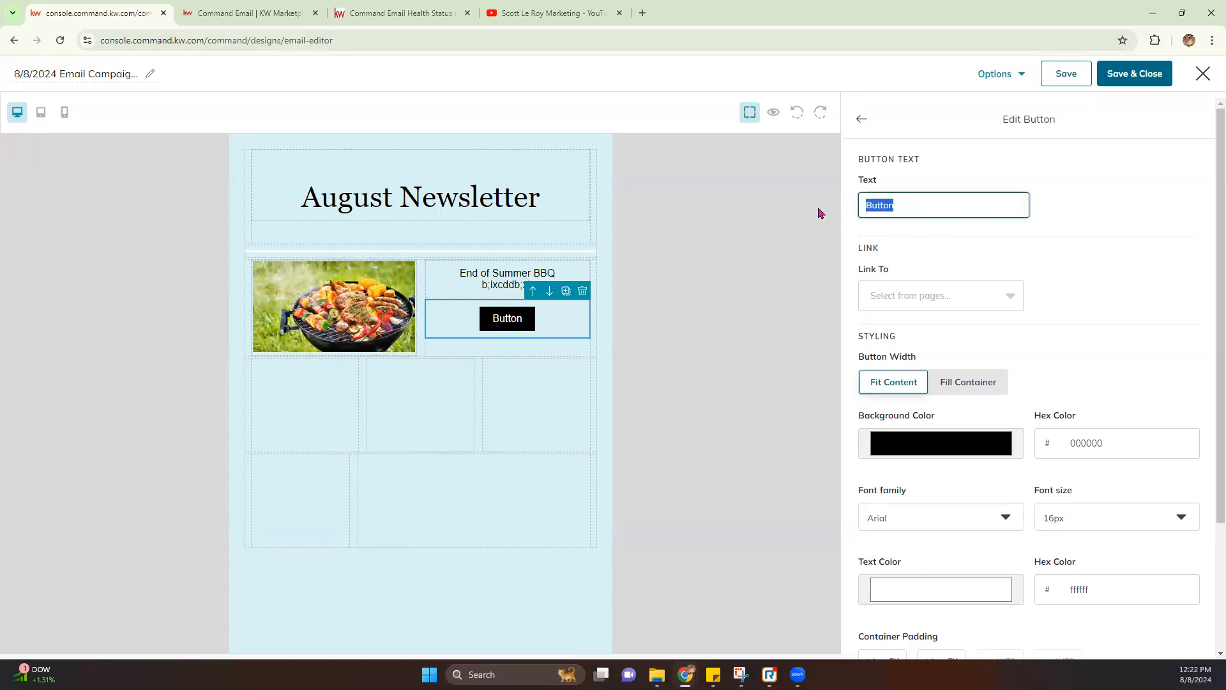
type("RSVO")
key("BackSpace")
type("P Here")
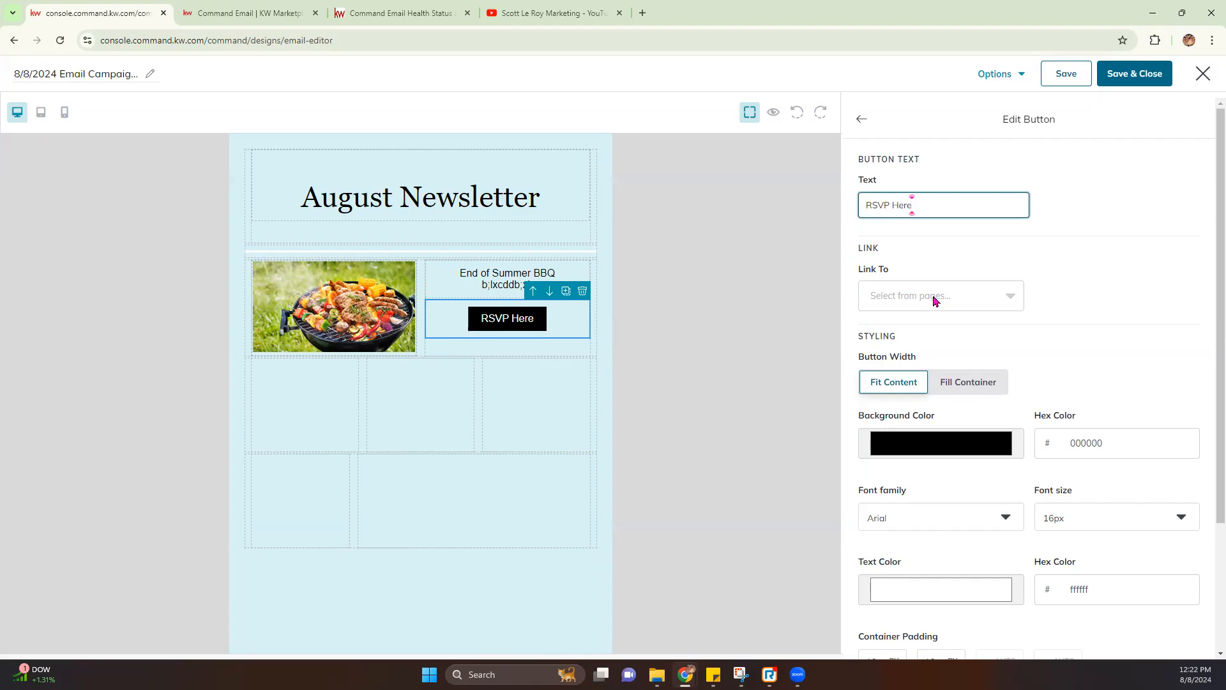
left_click(913, 300)
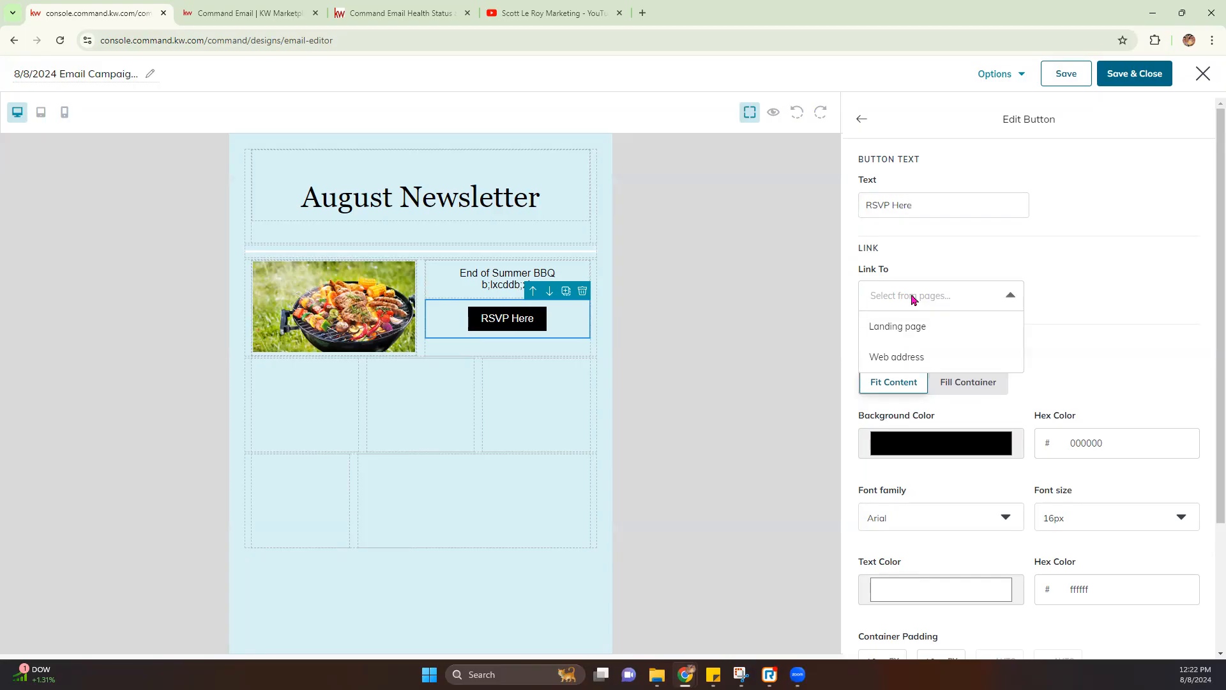
left_click(897, 357)
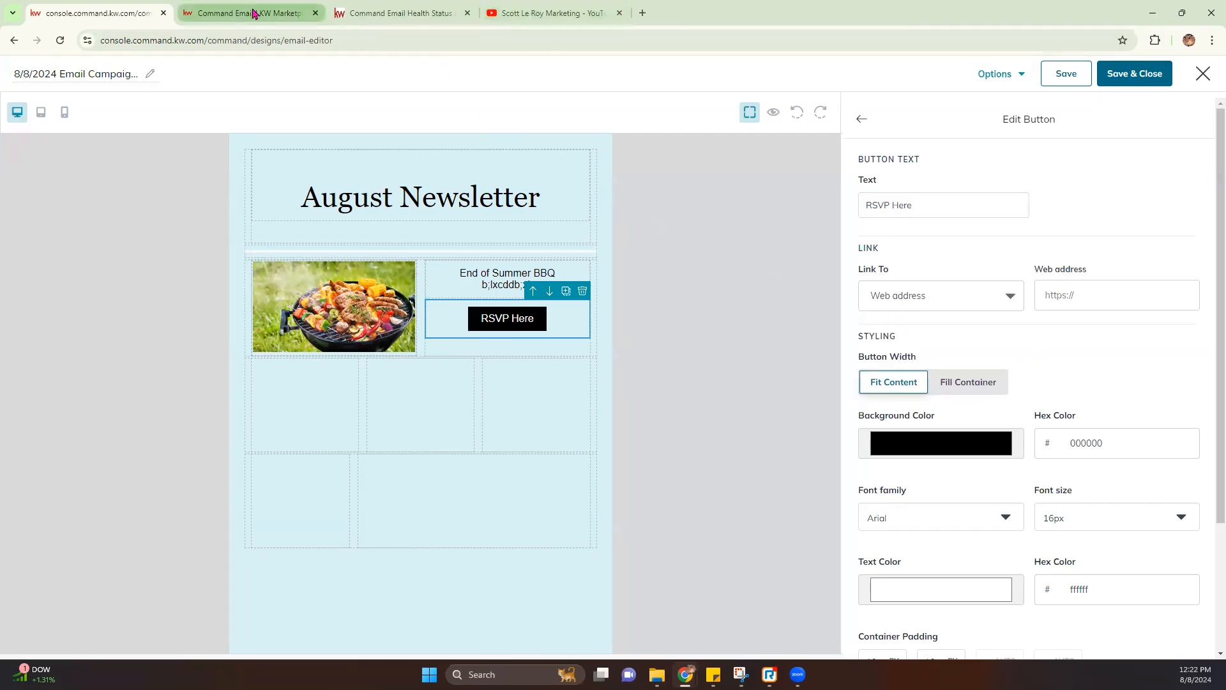
Copy the YouTube videos page address and return to the email editor
left_click(536, 13)
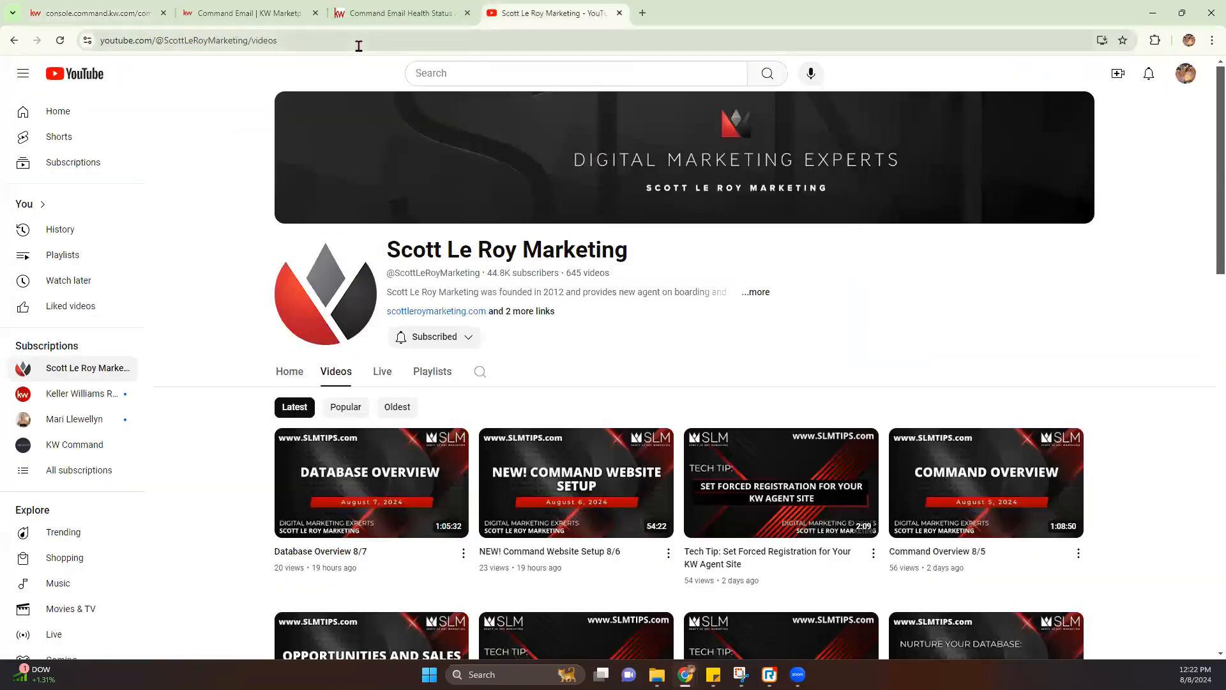
left_click(358, 46)
key("ctrl+c")
left_click(132, 19)
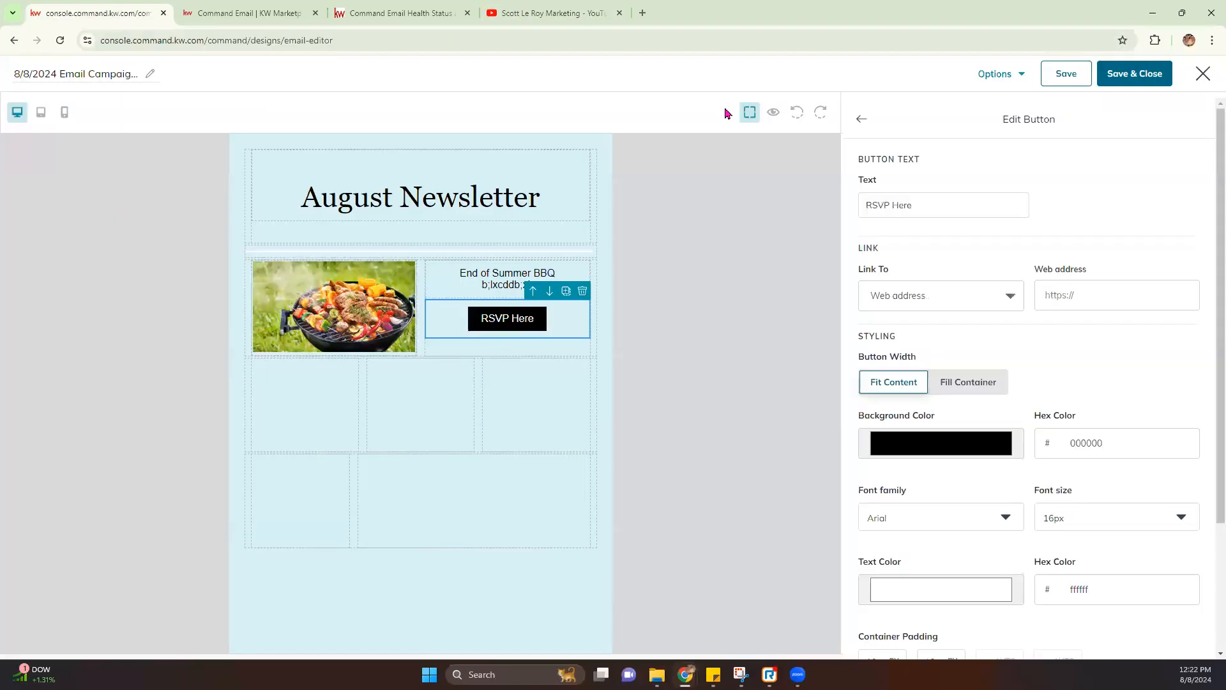
Paste the YouTube address as the button link and make the button fill its container
left_click(1099, 294)
key("ctrl+v")
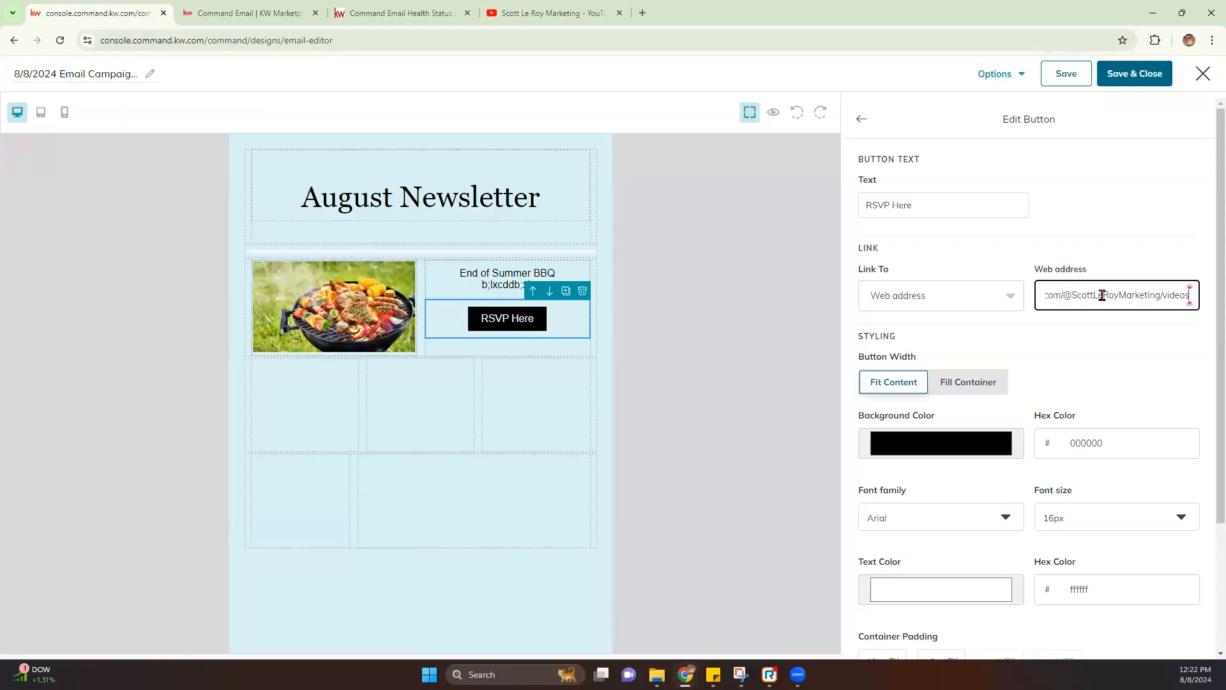
left_click_drag(1040, 296, 1207, 301)
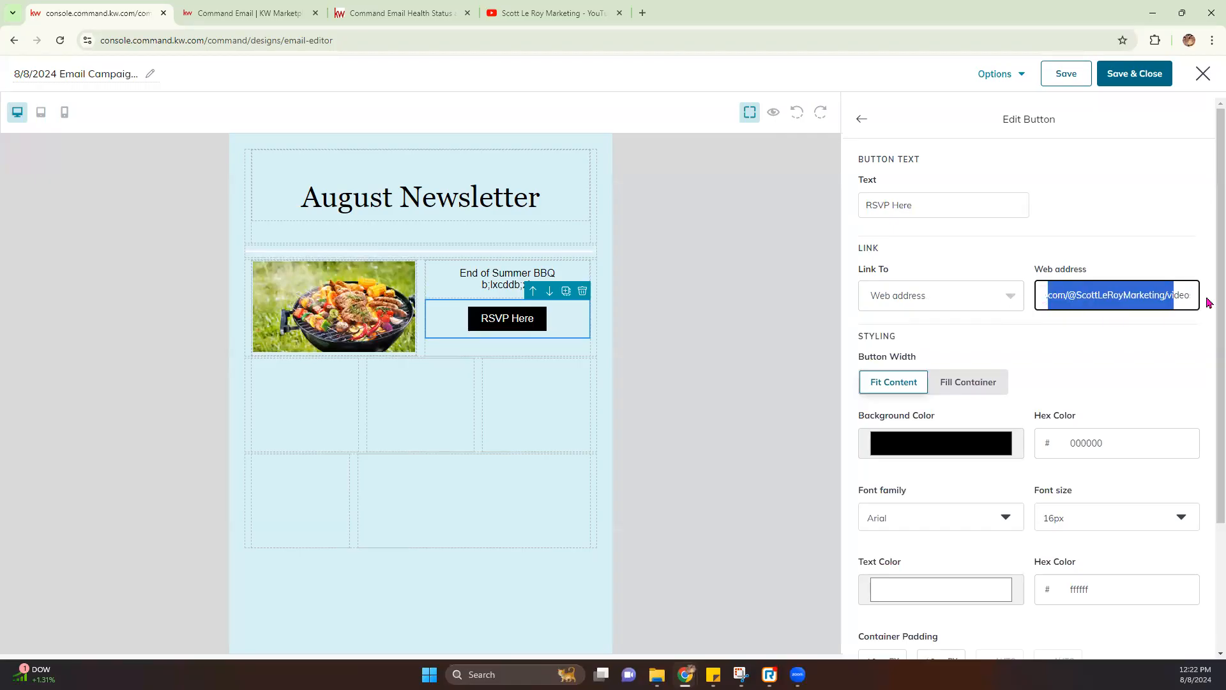
left_click(1113, 340)
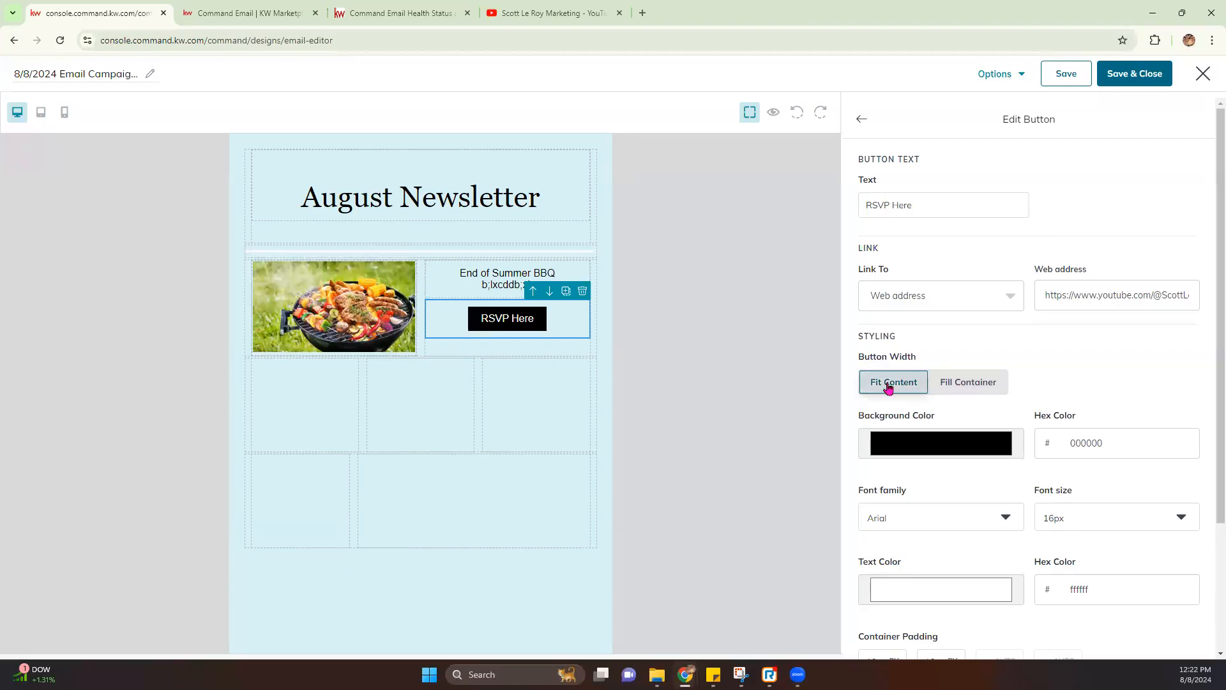
left_click(976, 385)
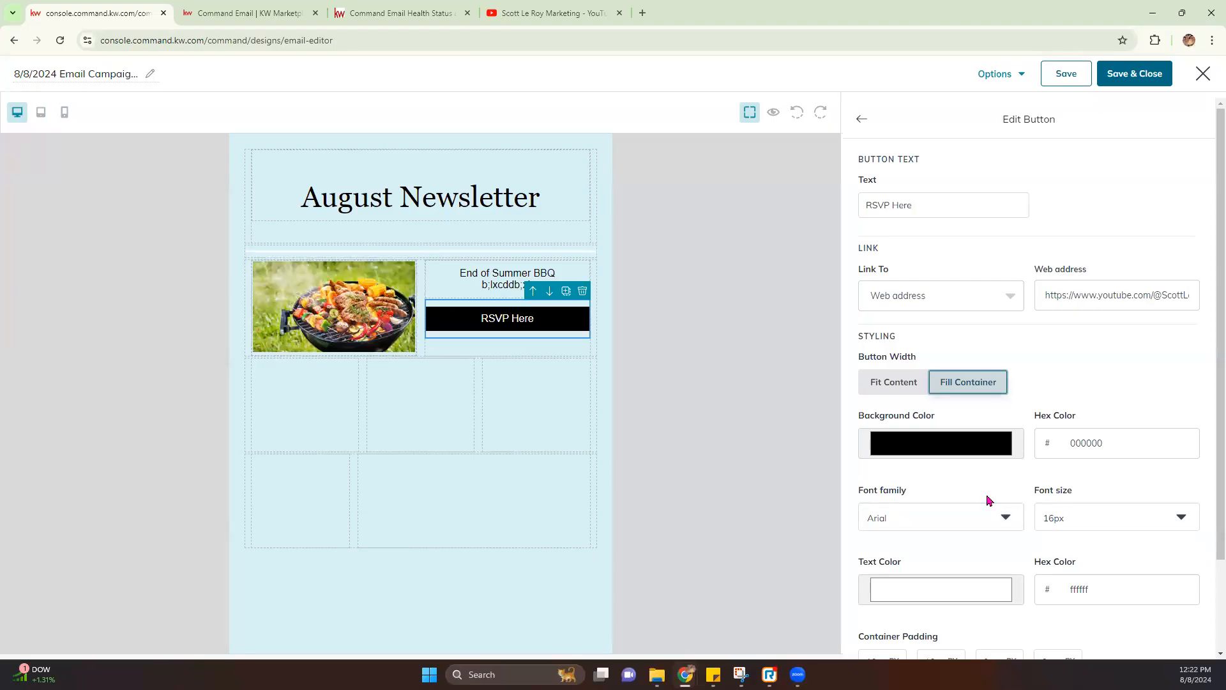
Give the button a red background sampled from the BBQ photo
left_click(936, 450)
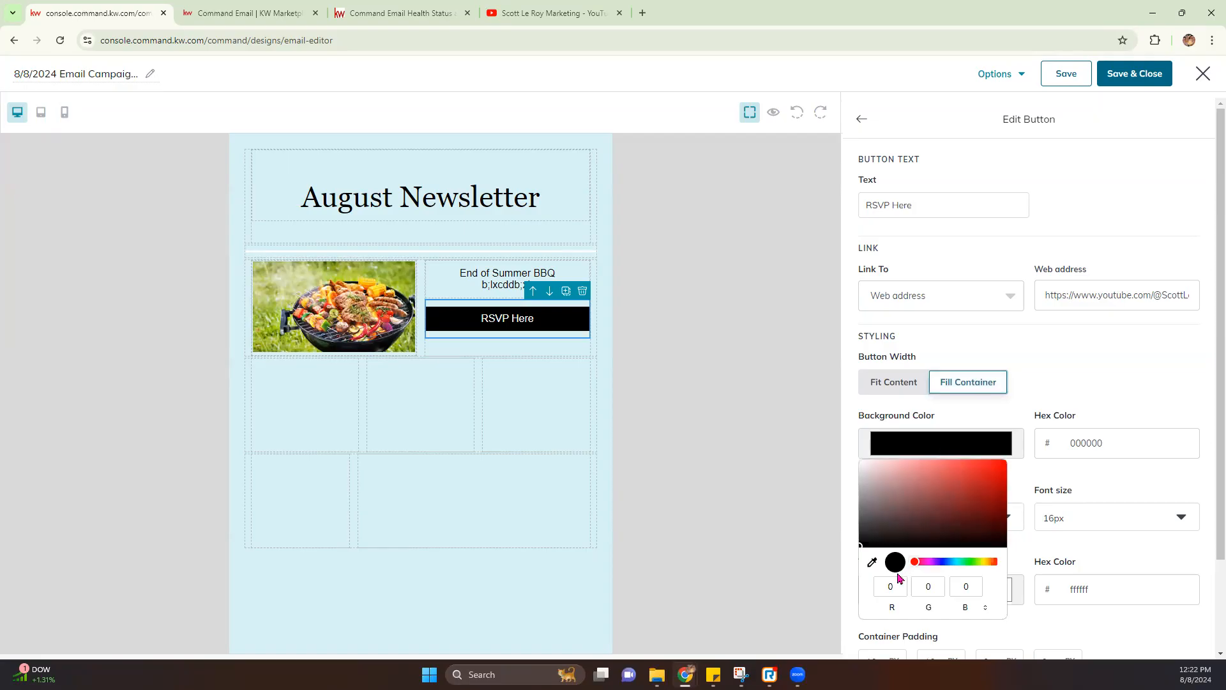
left_click(872, 563)
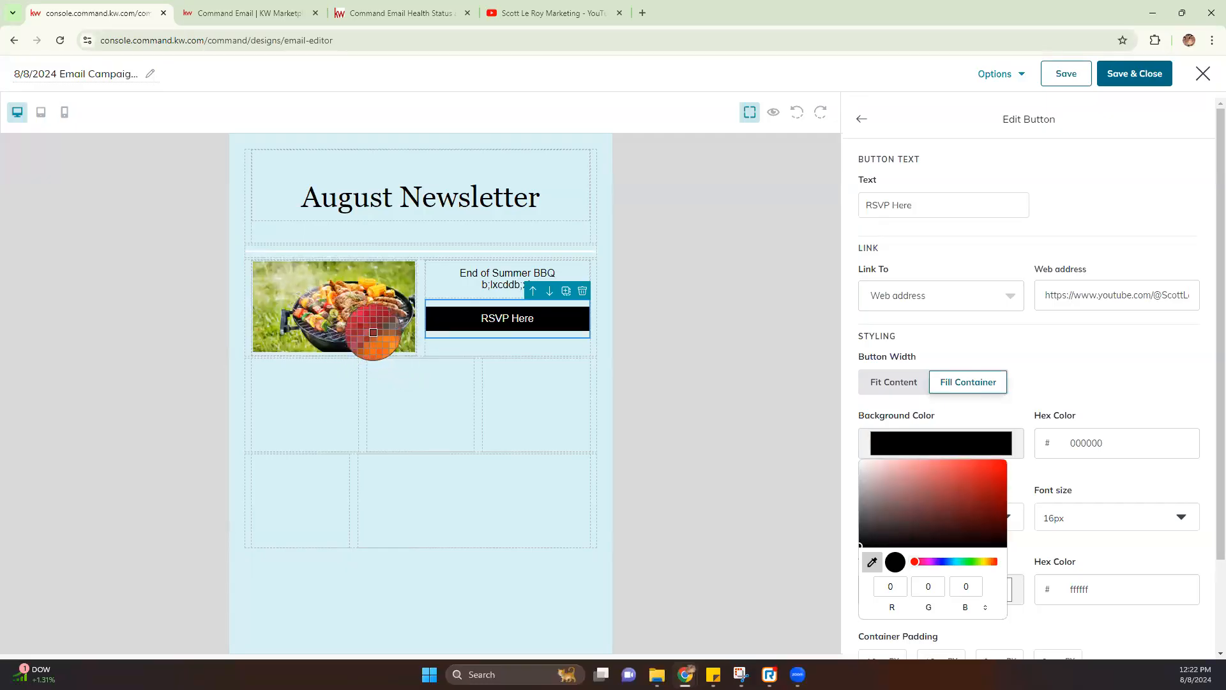
left_click(374, 334)
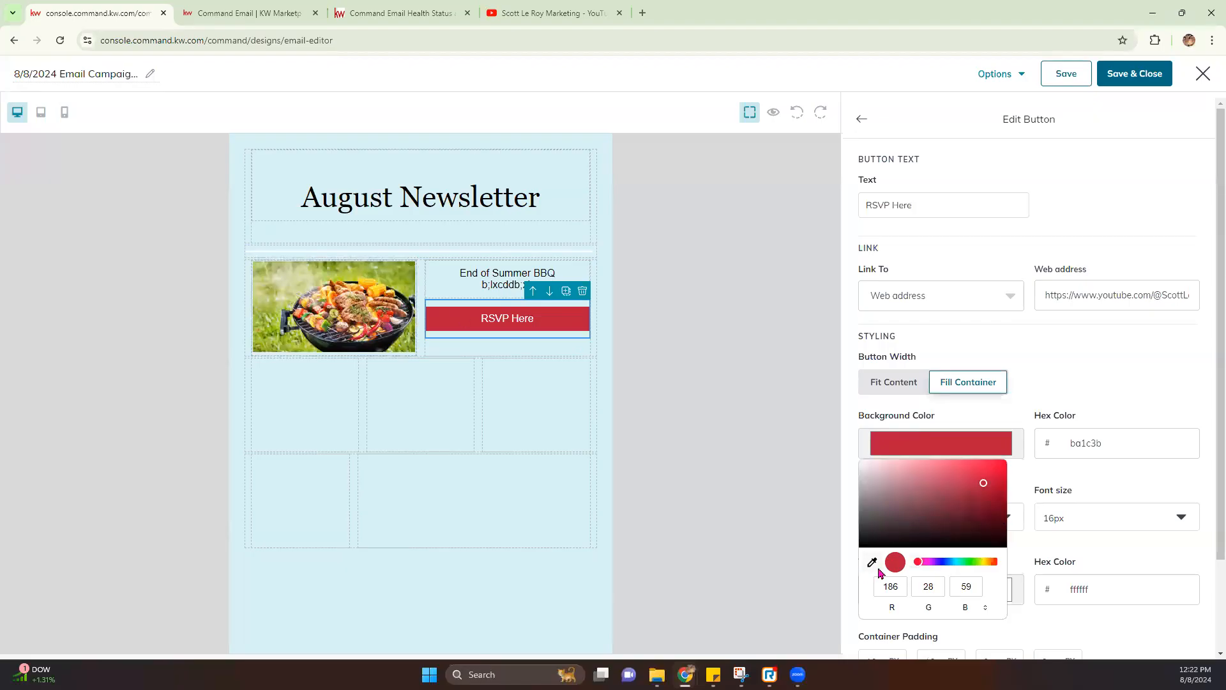
mouse_move(917, 561)
left_mouse_down()
mouse_move(939, 562)
mouse_move(902, 564)
left_mouse_up()
left_click(779, 517)
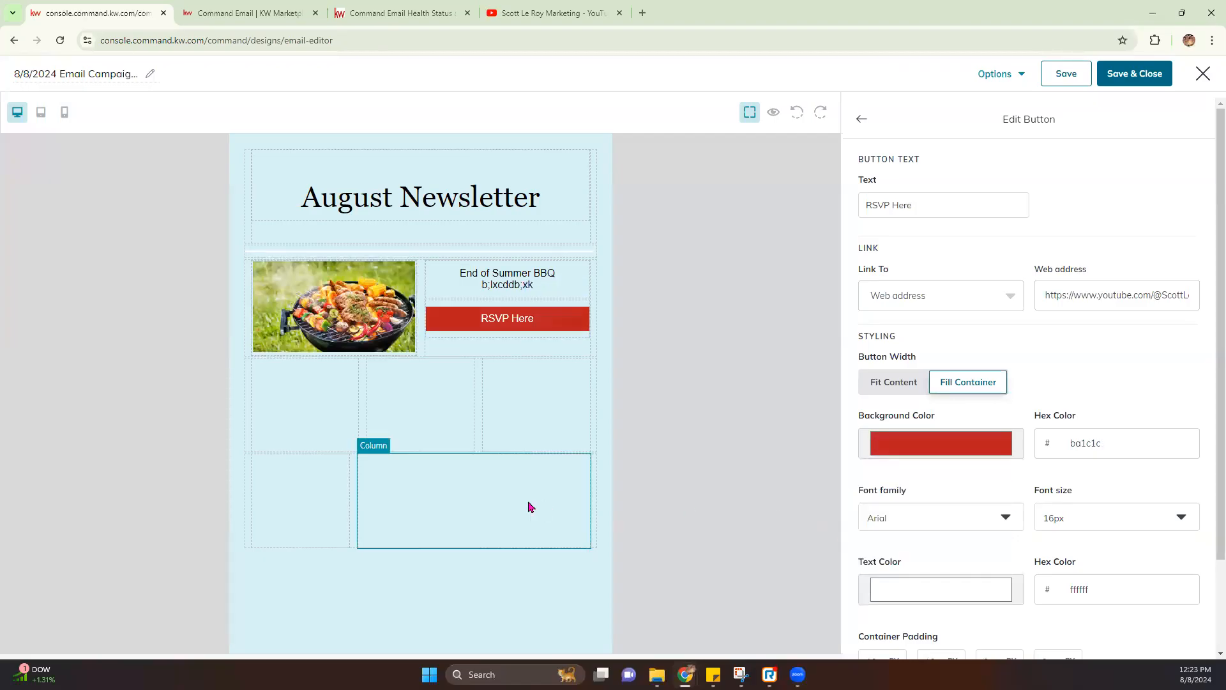
Style the button text in Georgia 18px, black
scroll(953, 499, "down", 1)
scroll(953, 500, "down", 2)
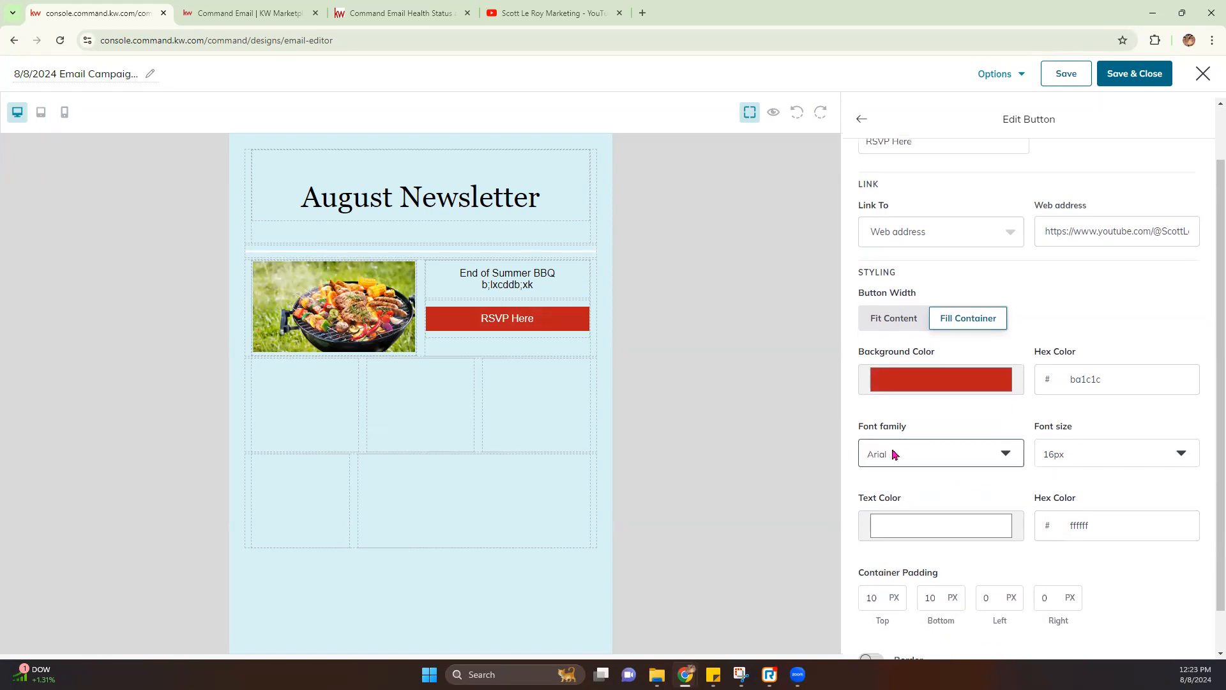
left_click(926, 454)
left_click(899, 490)
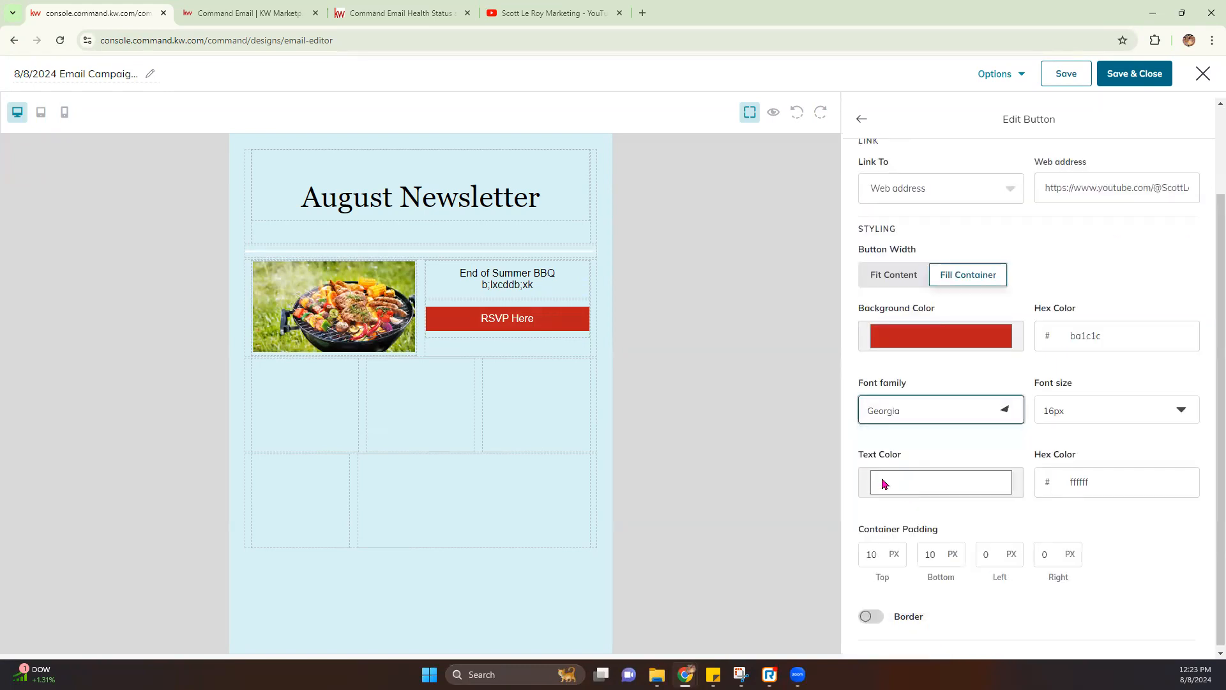
left_click(1105, 414)
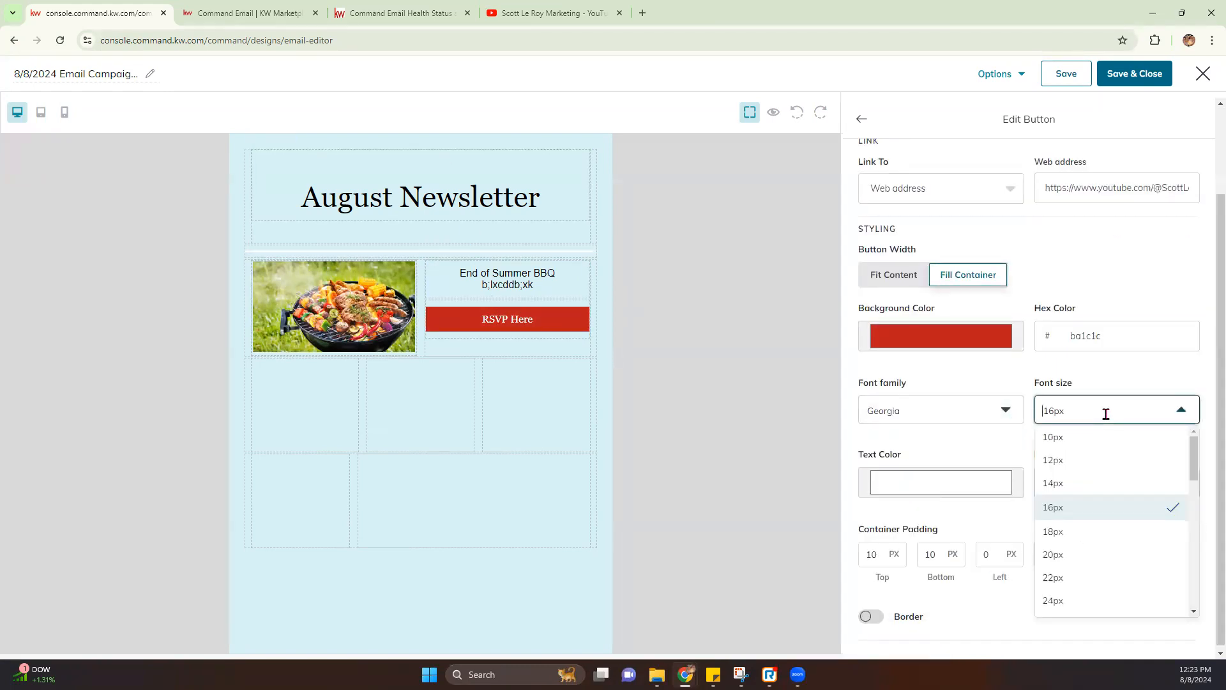
left_click(1076, 537)
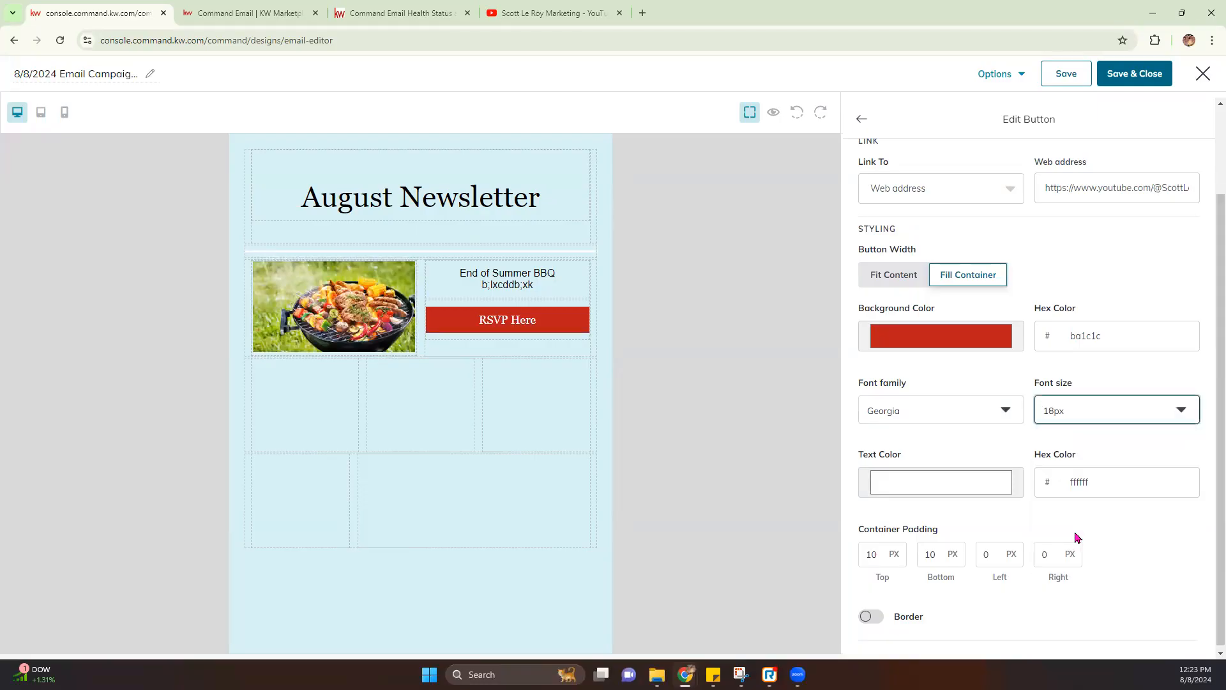
left_click(933, 471)
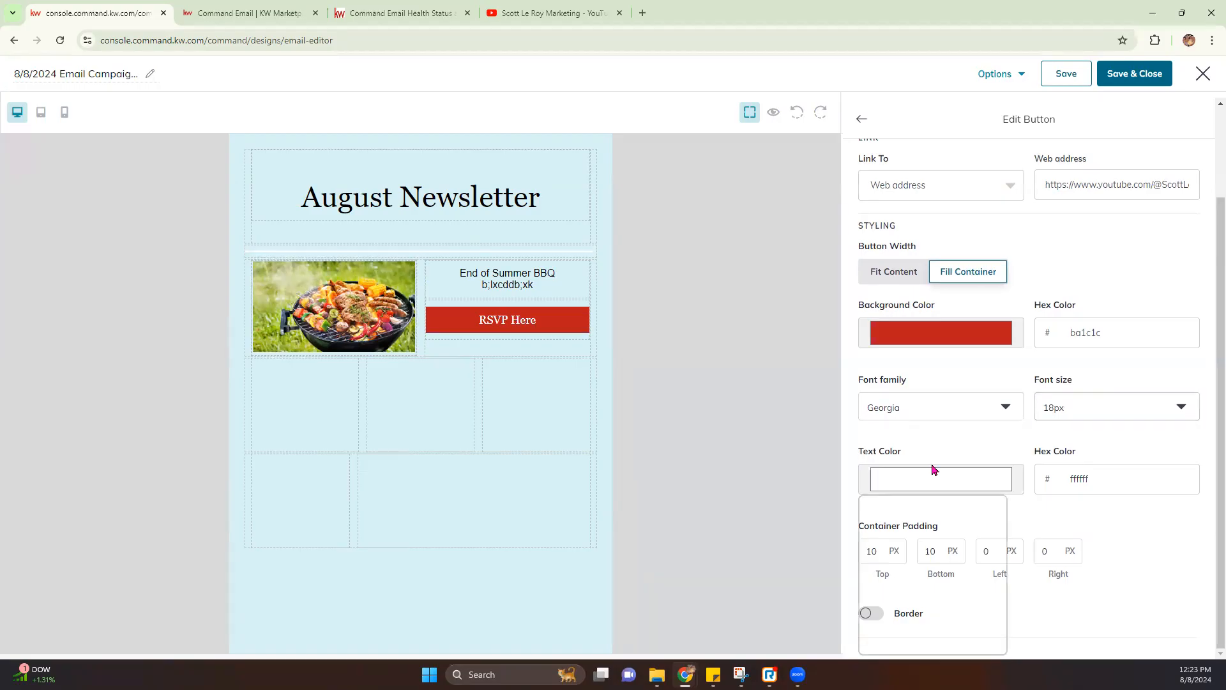
left_click_drag(942, 584, 859, 591)
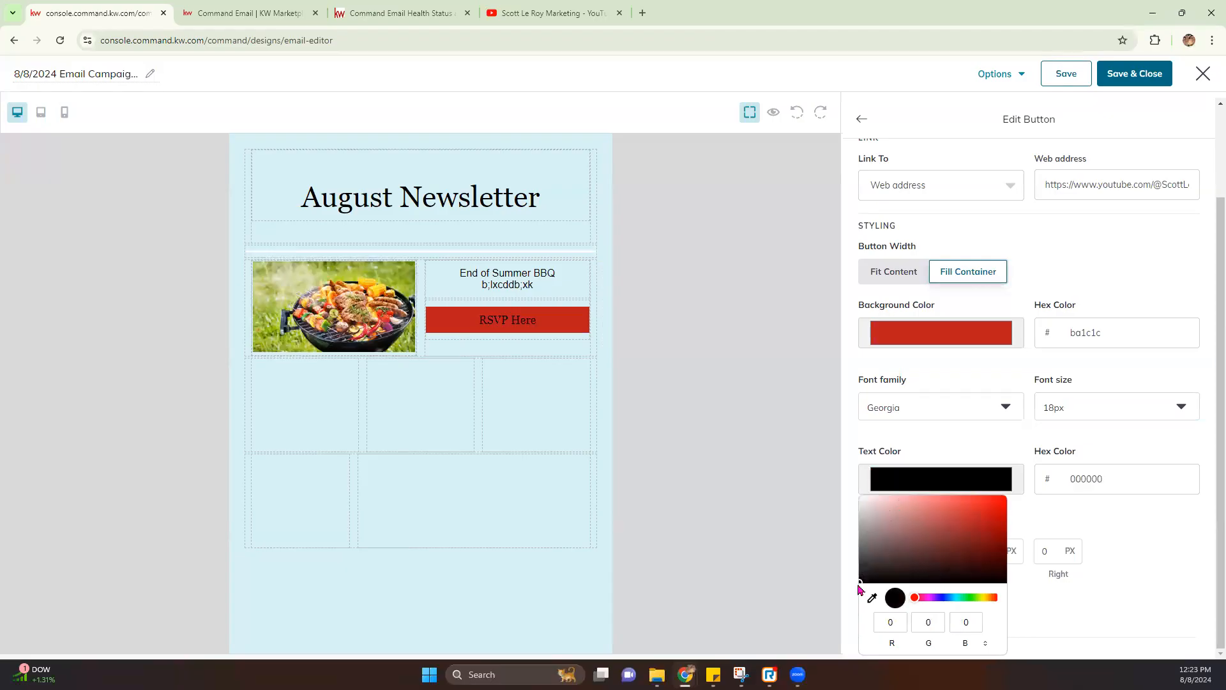
left_click(1053, 505)
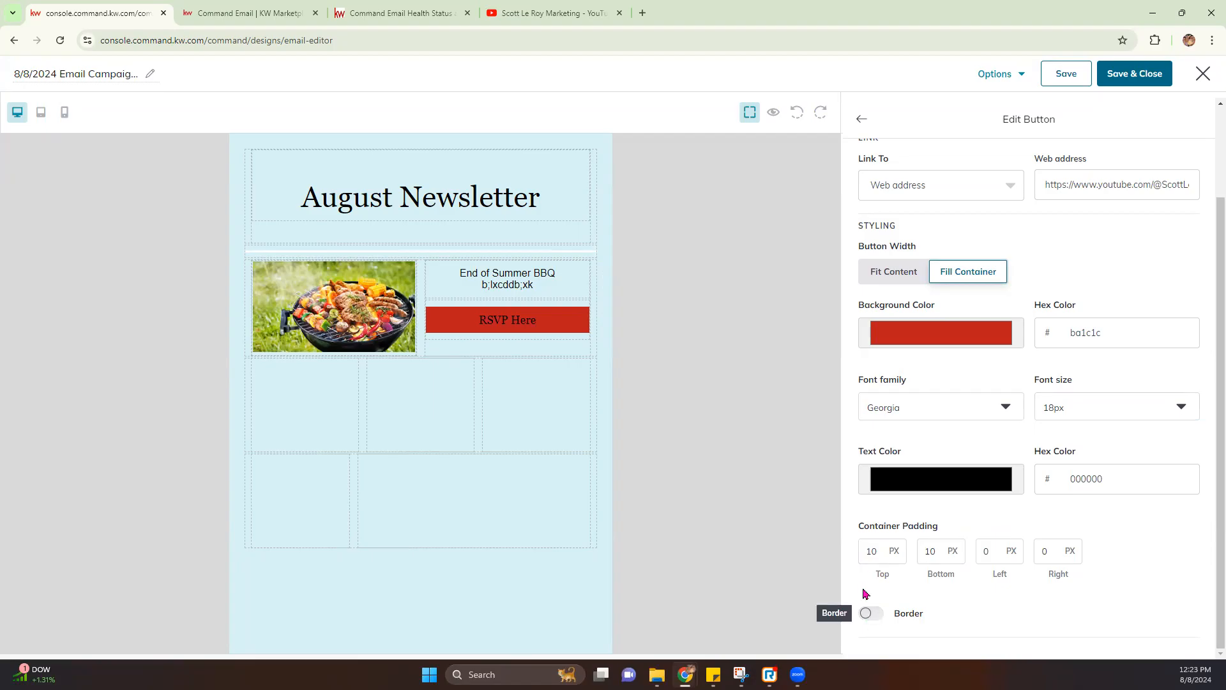
scroll(1071, 385, "up", 3)
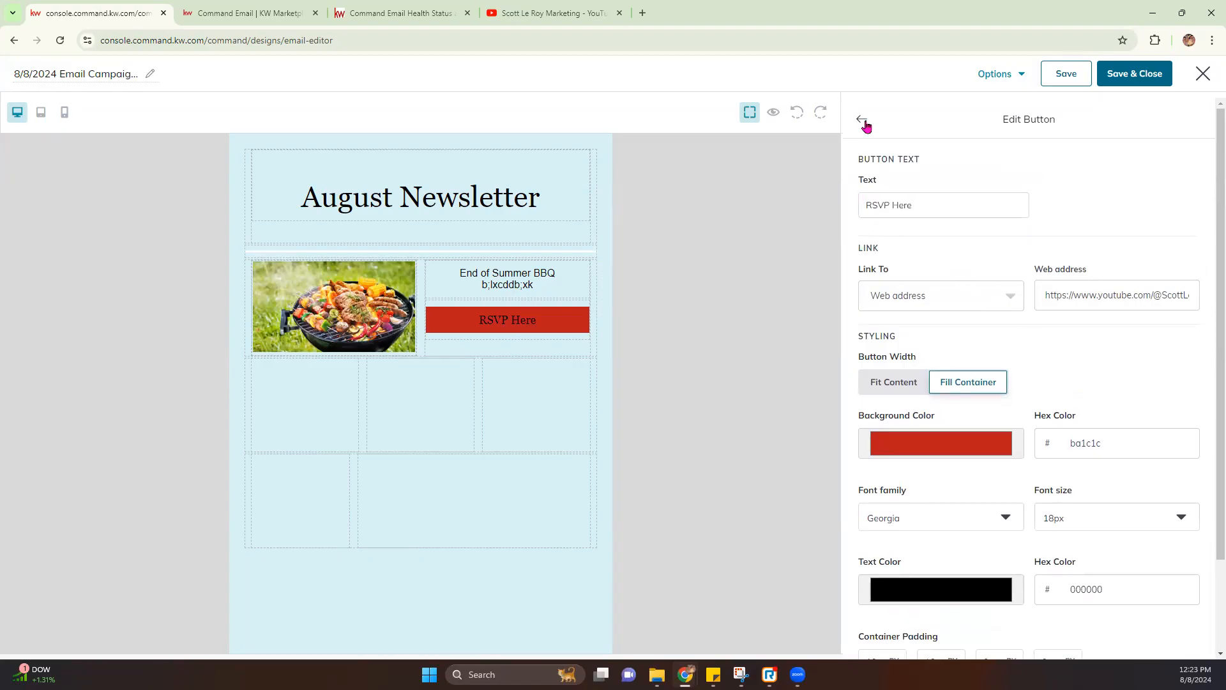
scroll(911, 295, "down", 5)
scroll(926, 242, "up", 5)
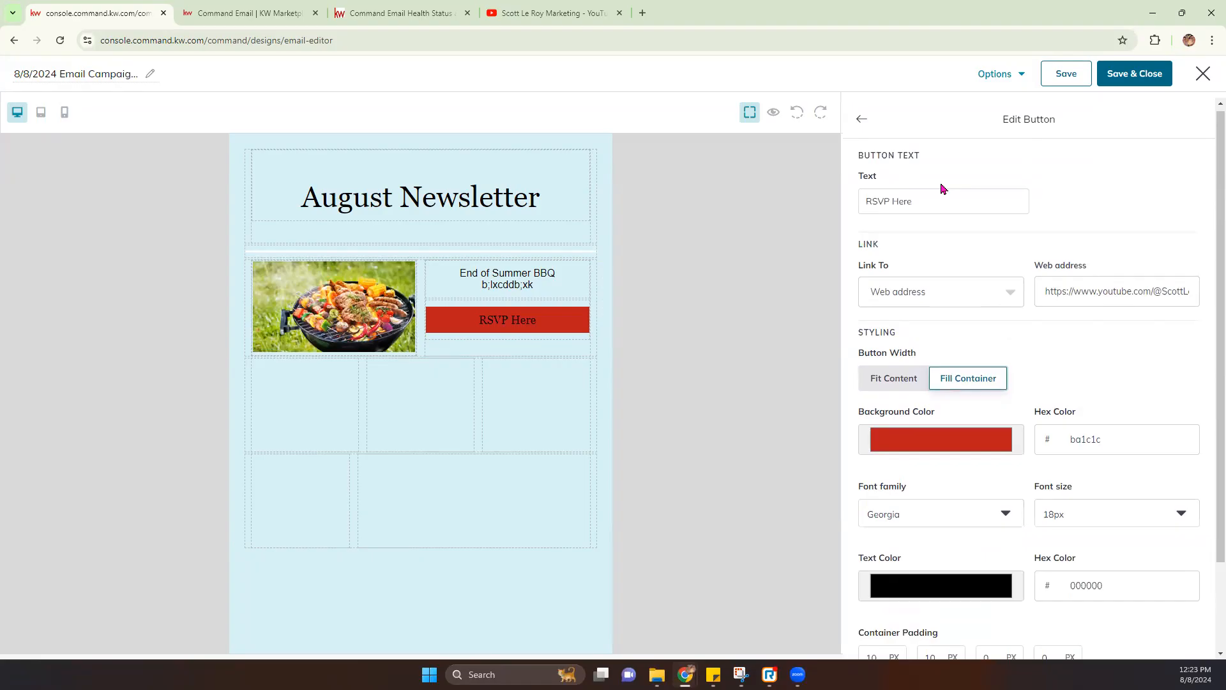
left_click(862, 120)
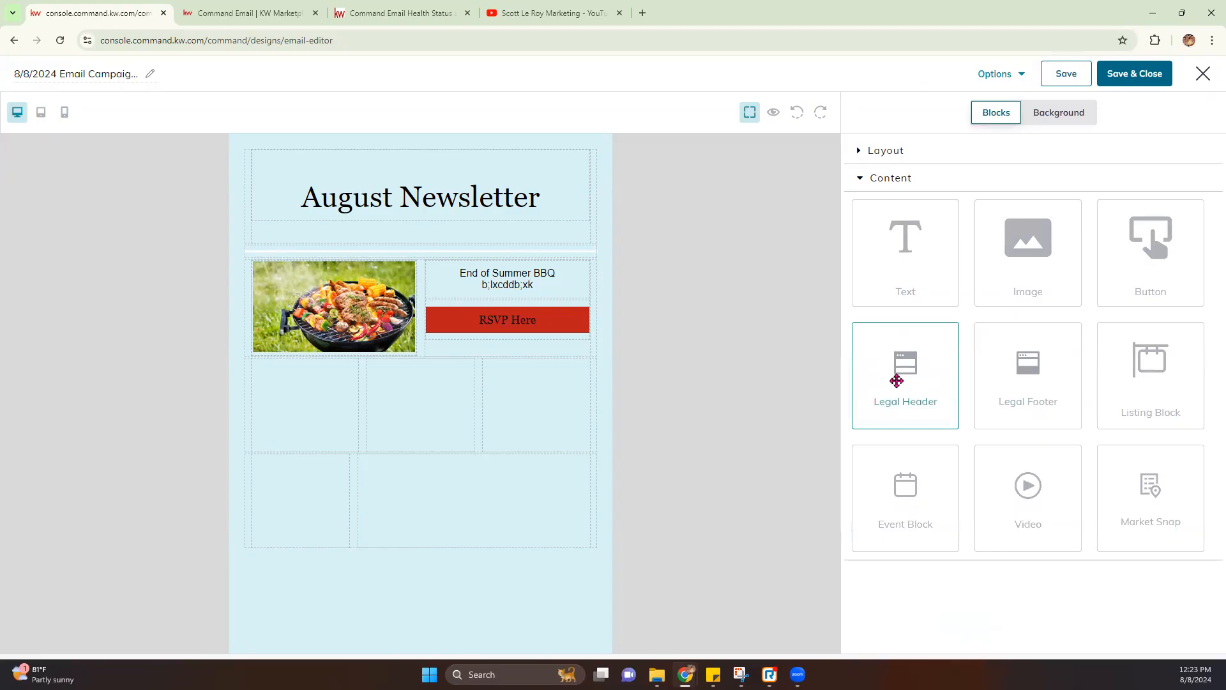
Place the Legal Header above the heading and the Legal Footer at the email's bottom
left_click_drag(892, 375, 528, 163)
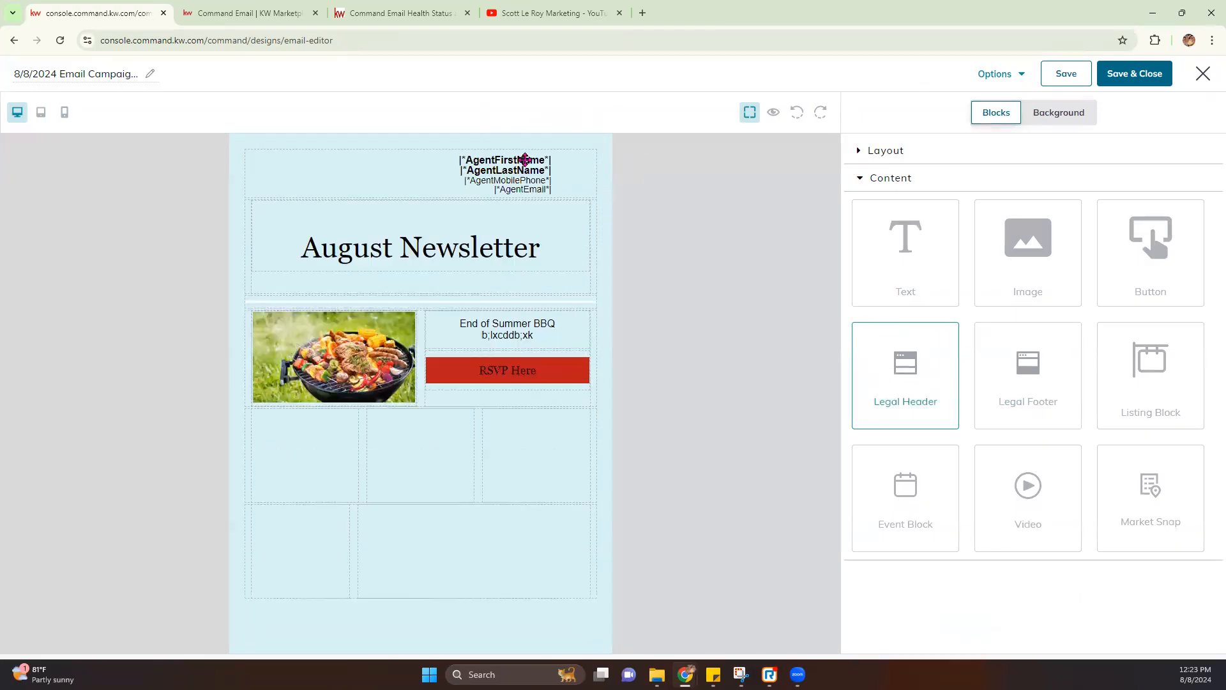
left_click_drag(1025, 373, 443, 622)
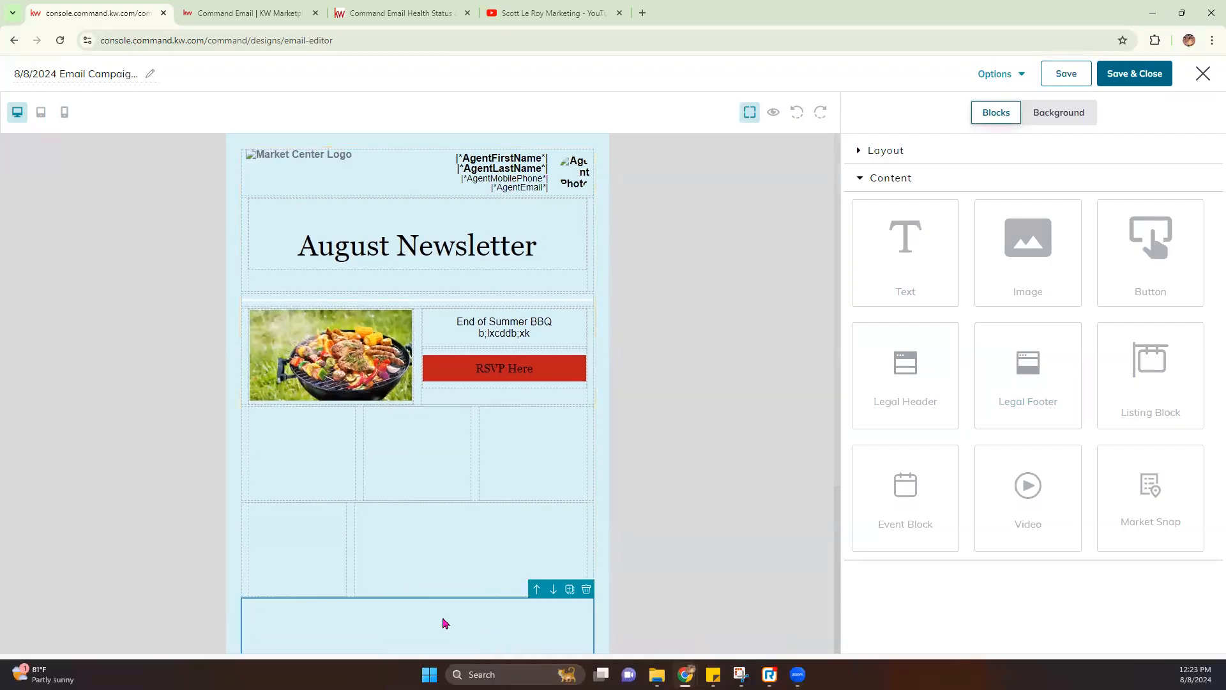
scroll(568, 492, "down", 3)
scroll(563, 489, "down", 1)
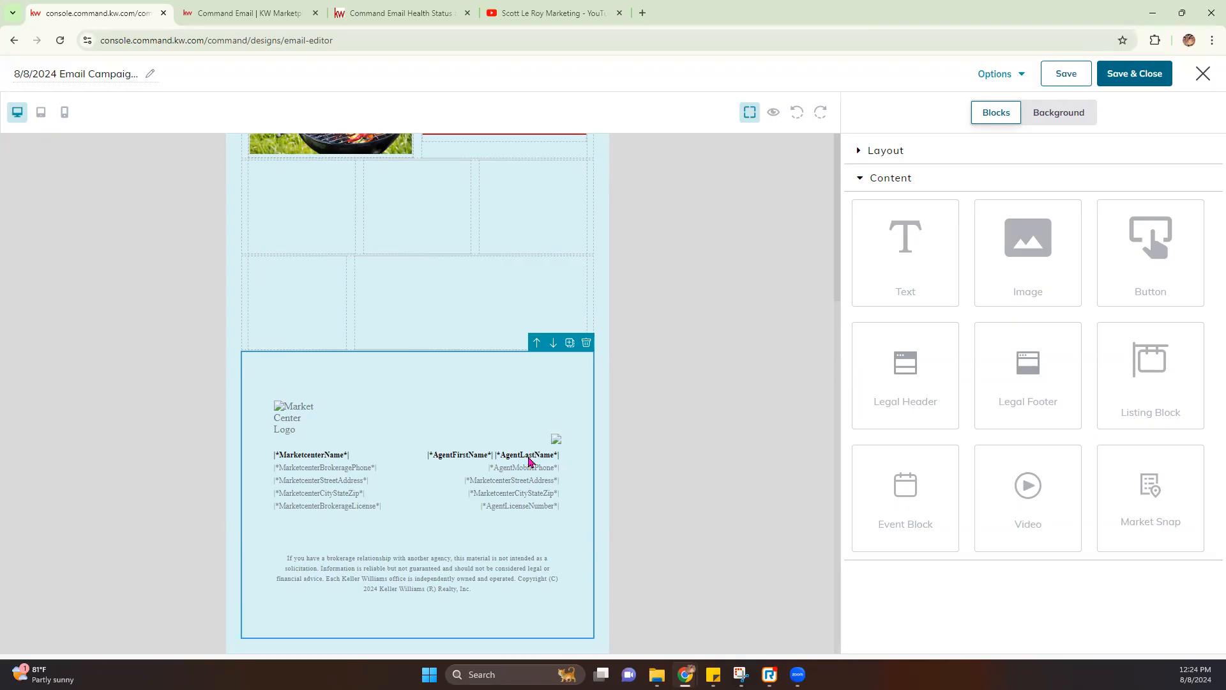
scroll(528, 460, "up", 4)
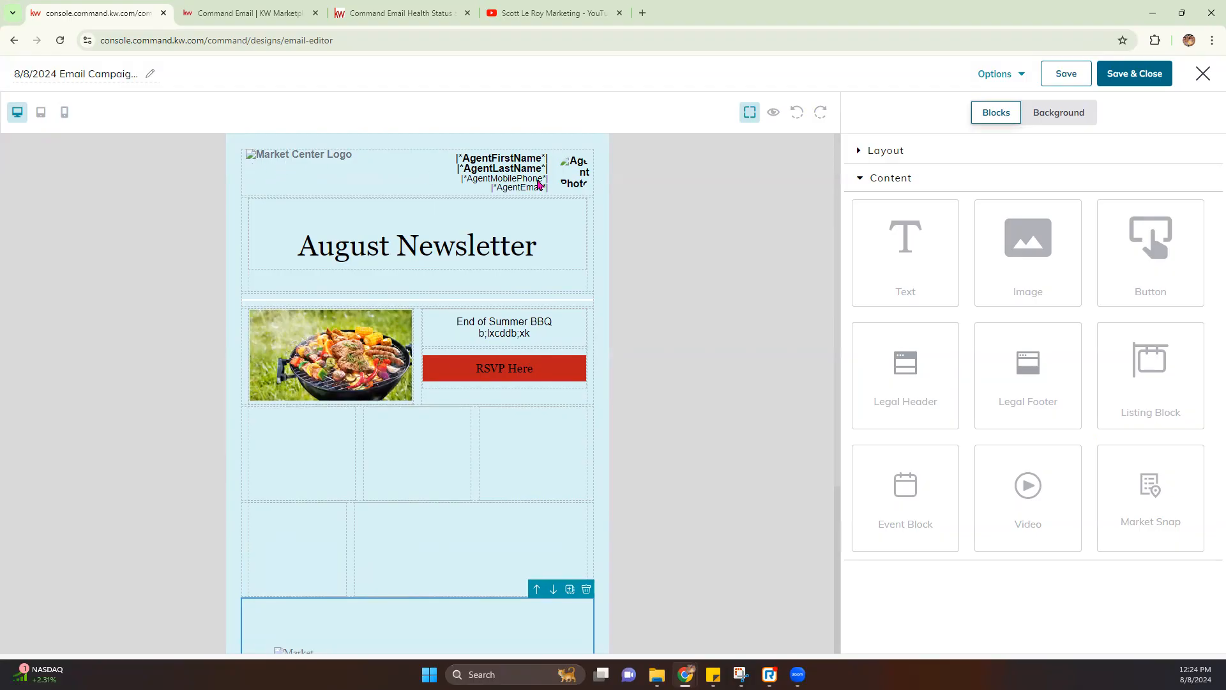
left_click(774, 114)
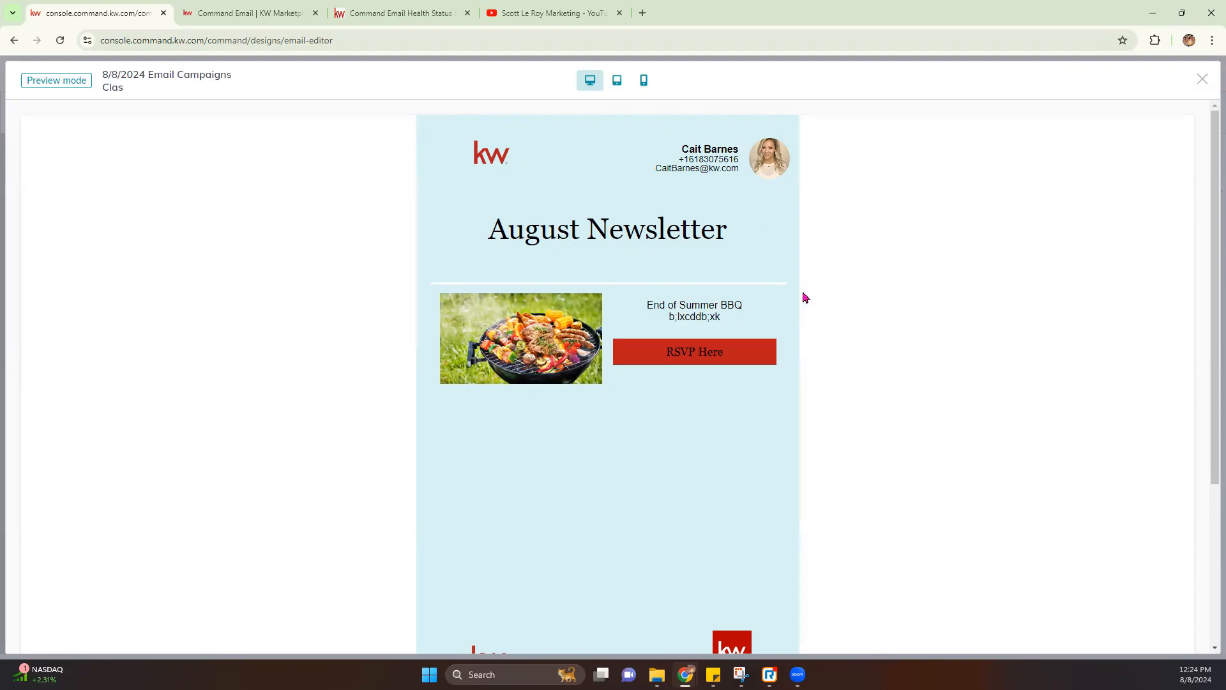
scroll(802, 300, "down", 4)
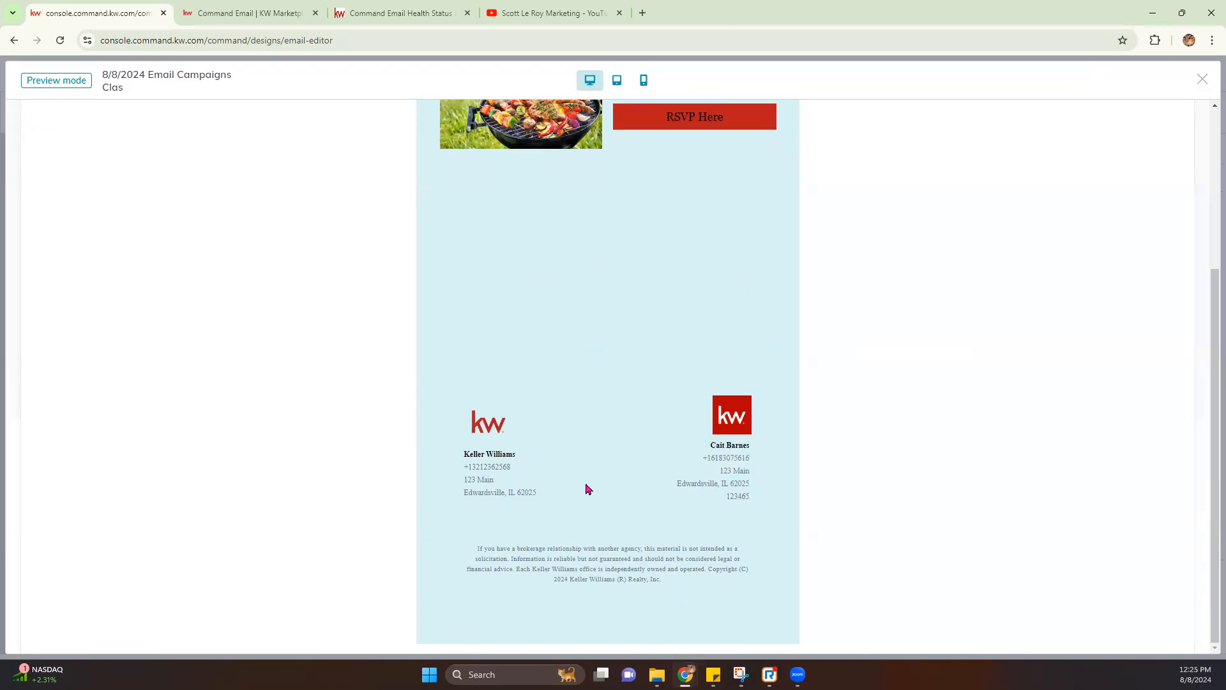
scroll(597, 506, "up", 5)
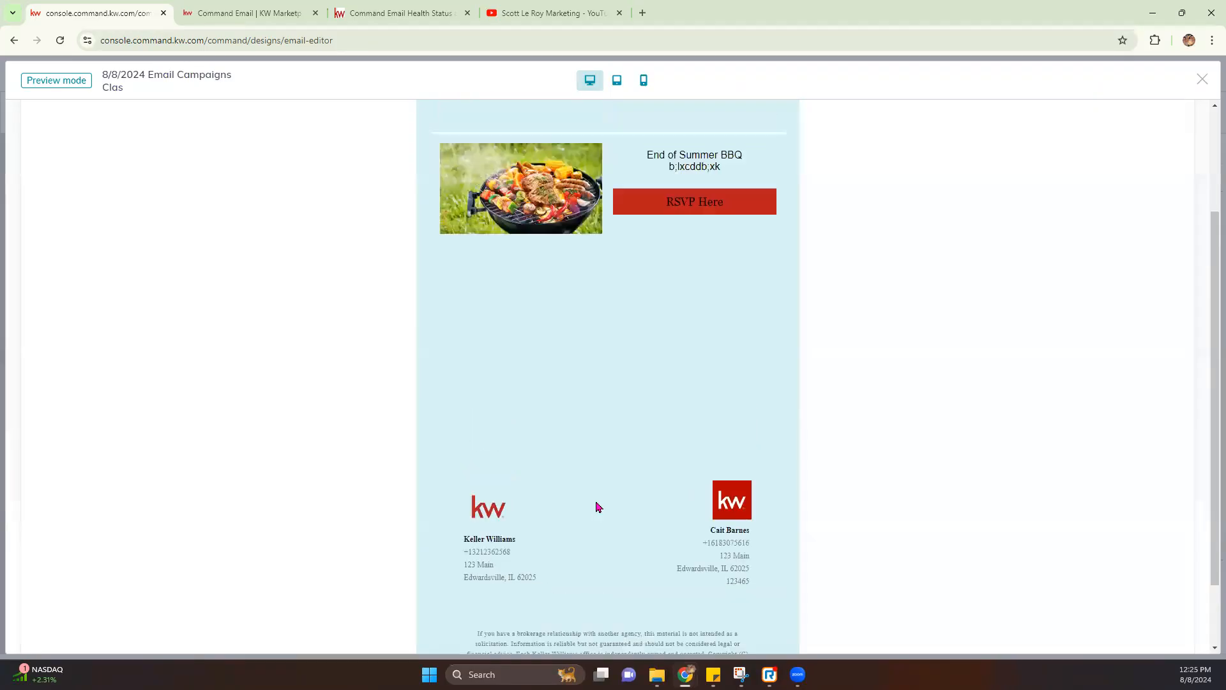
left_click(616, 81)
left_click(643, 83)
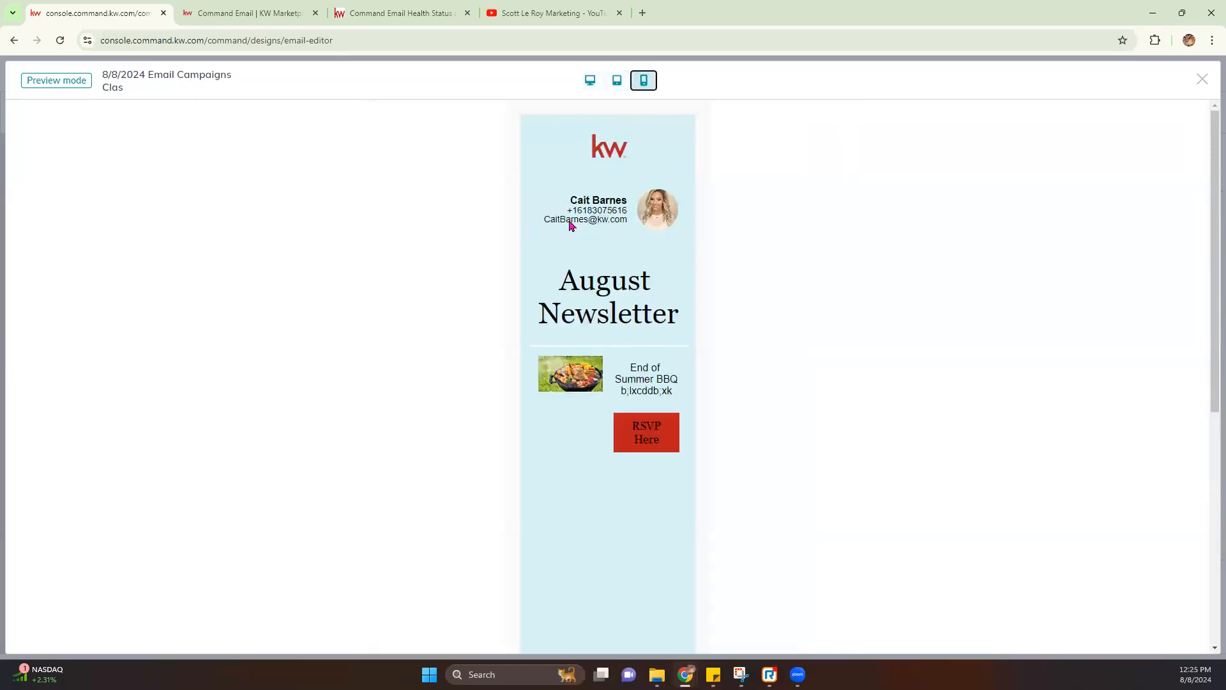
scroll(588, 383, "down", 6)
scroll(589, 383, "up", 6)
scroll(627, 419, "down", 2)
scroll(626, 419, "down", 1)
scroll(627, 419, "up", 3)
left_click(1201, 79)
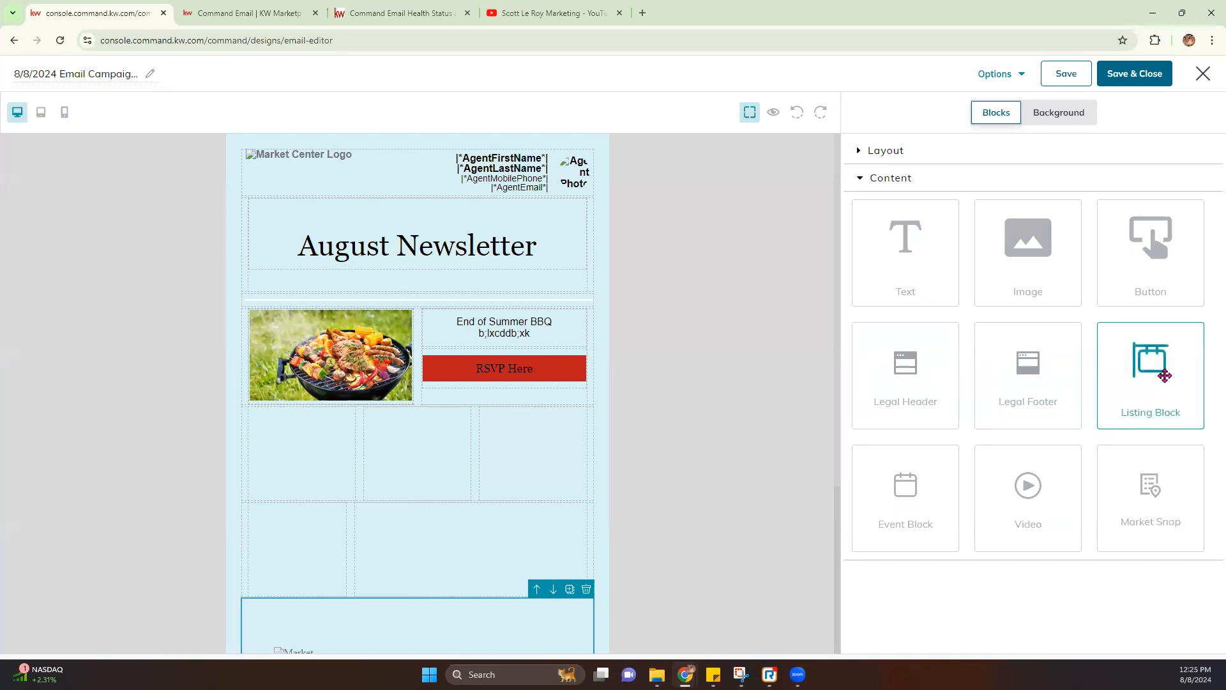
Add a Listing block below the BBQ row and delete its empty middle and right columns
left_click_drag(1165, 375, 332, 461)
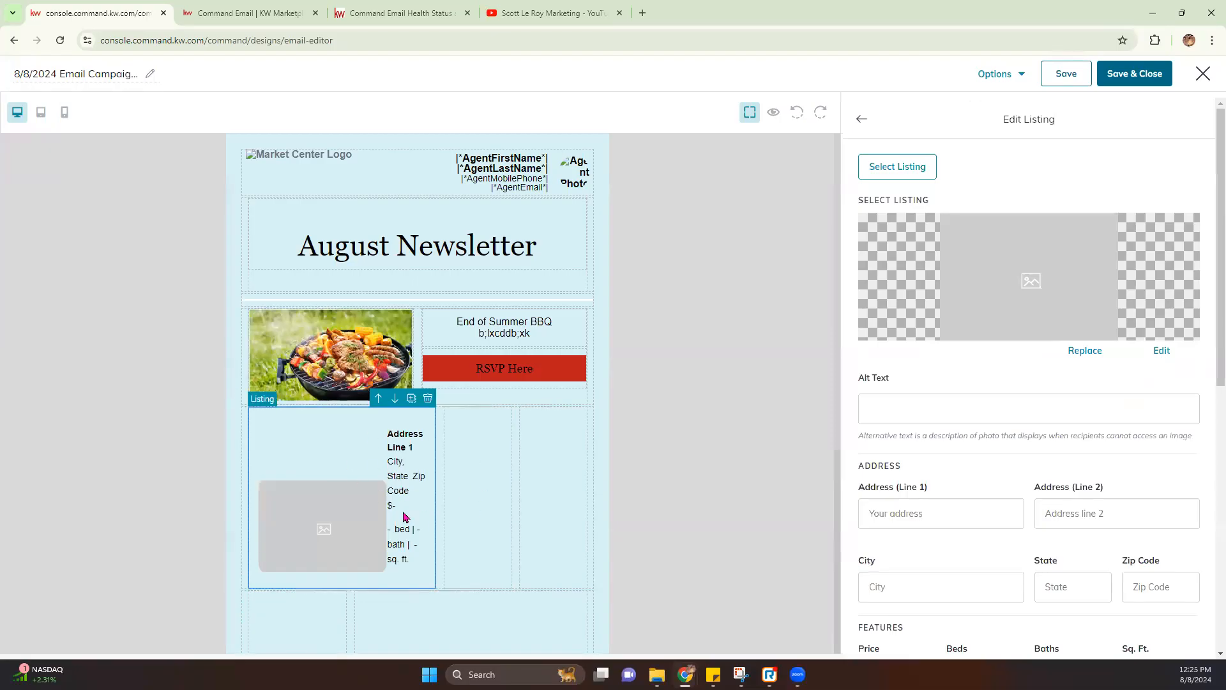
left_click(501, 471)
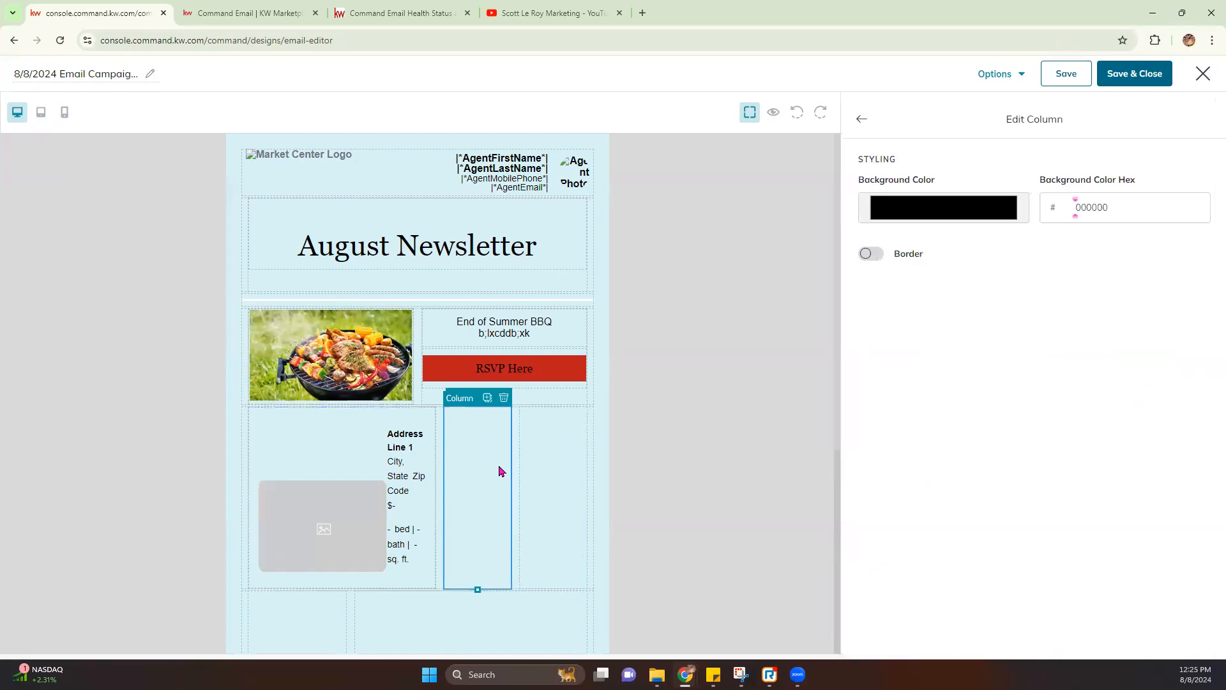
left_click(503, 398)
left_click(579, 401)
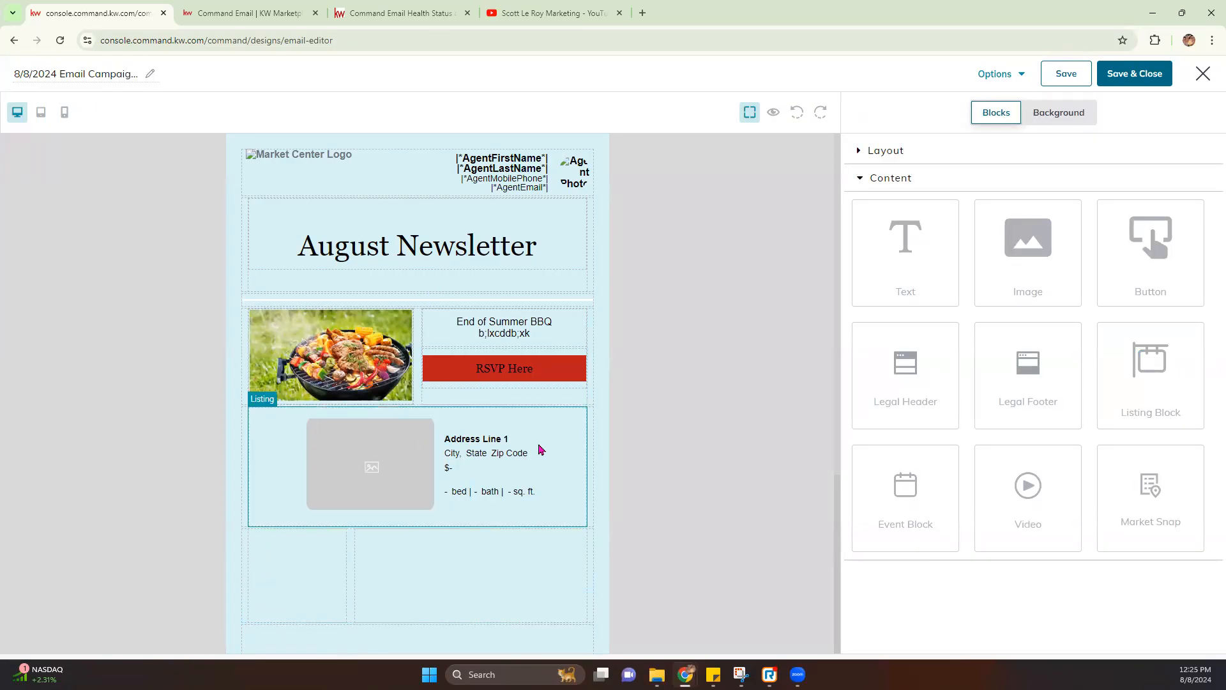
left_click(362, 470)
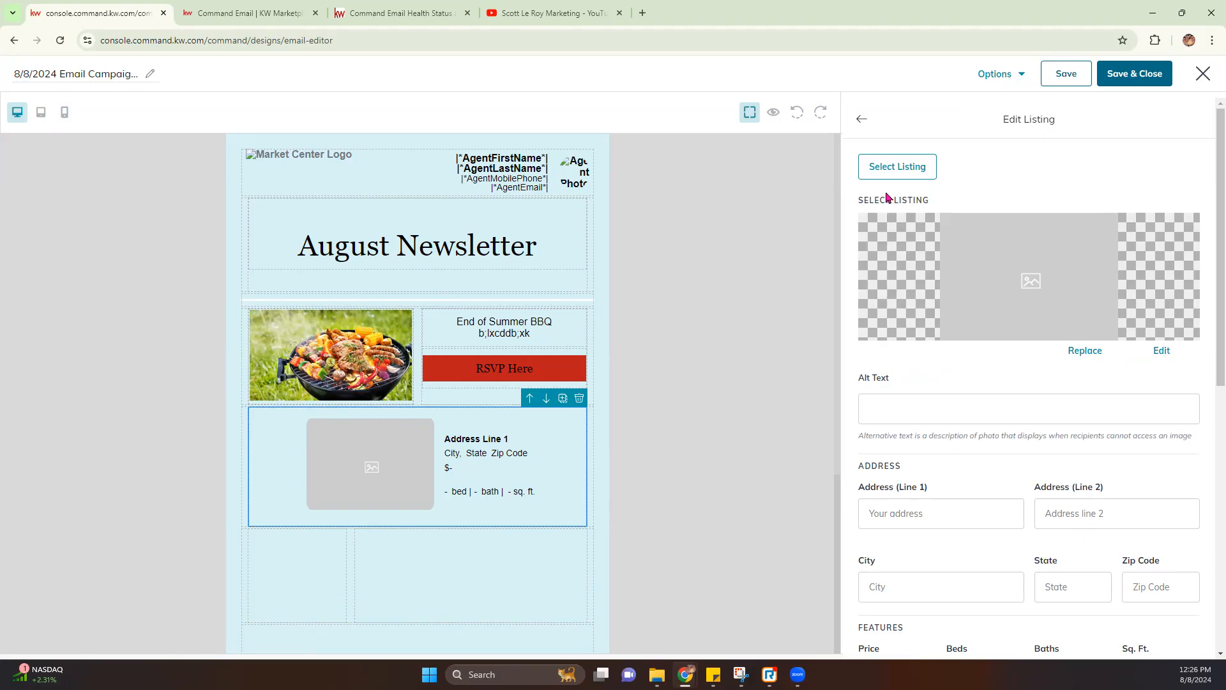
left_click(894, 174)
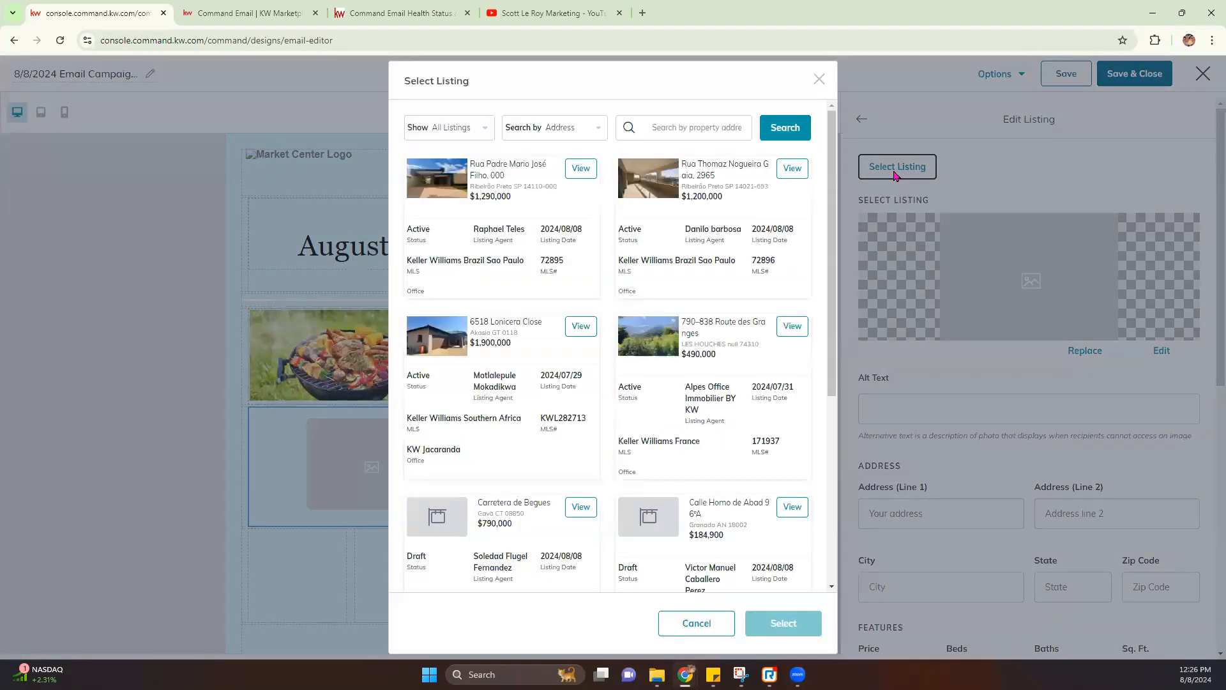
left_click(447, 131)
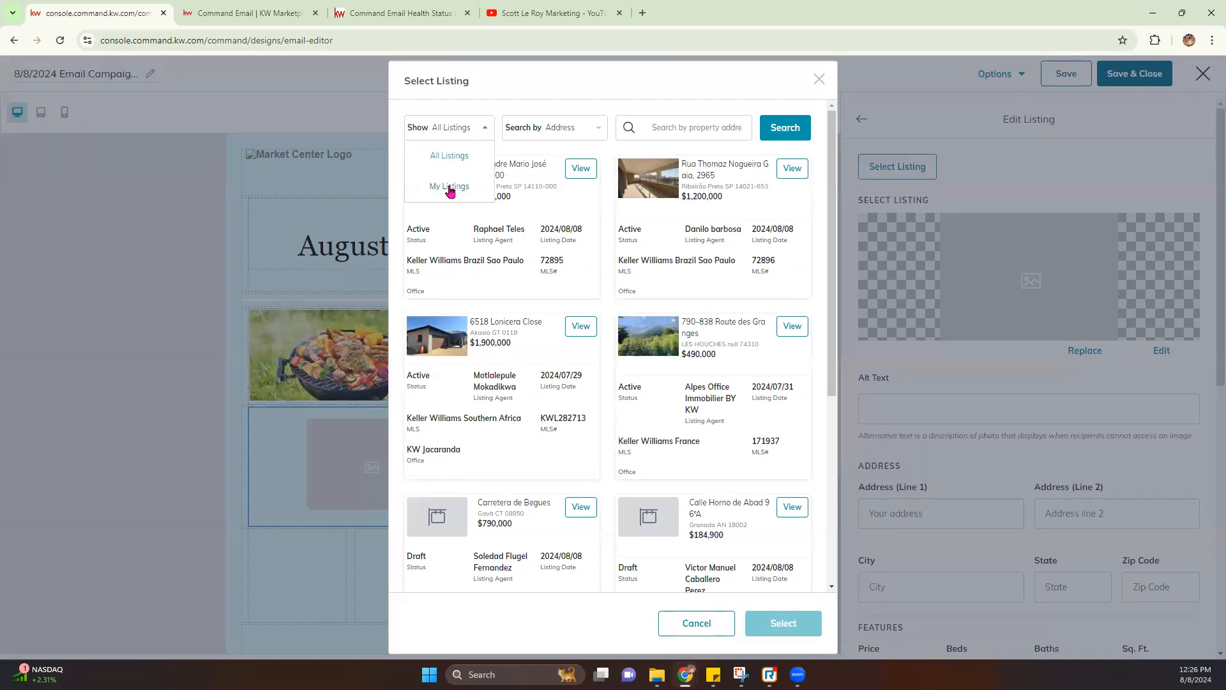
left_click(569, 131)
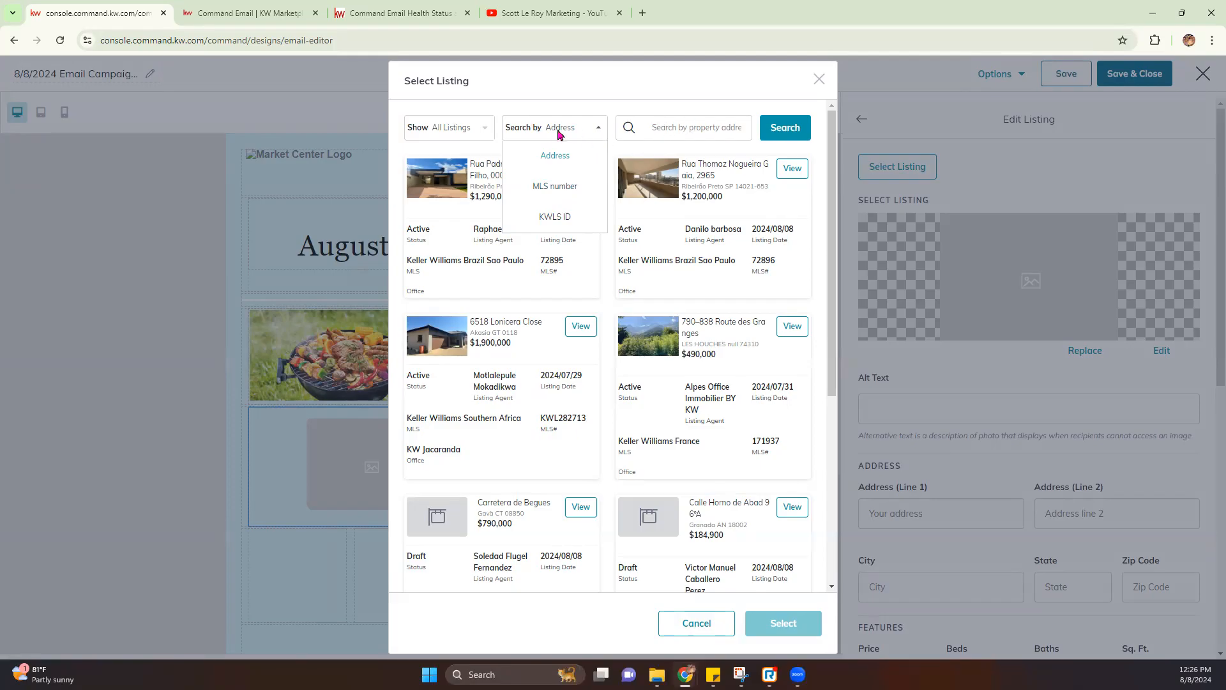
left_click(643, 127)
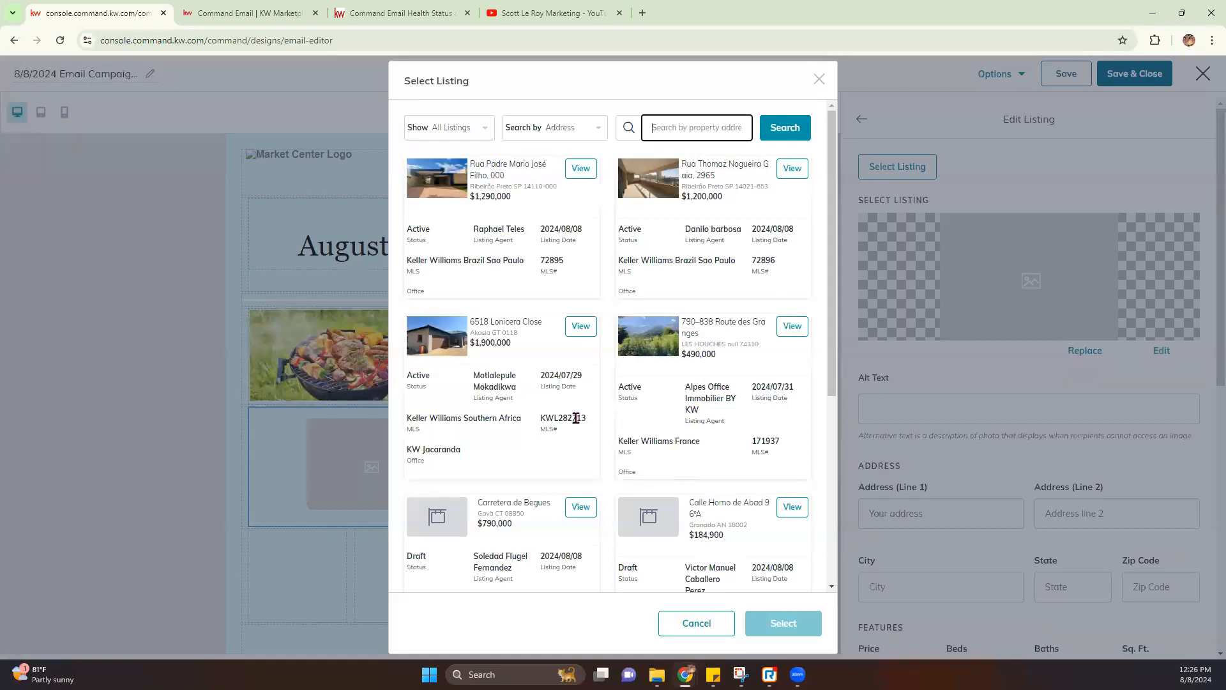
left_click(790, 330)
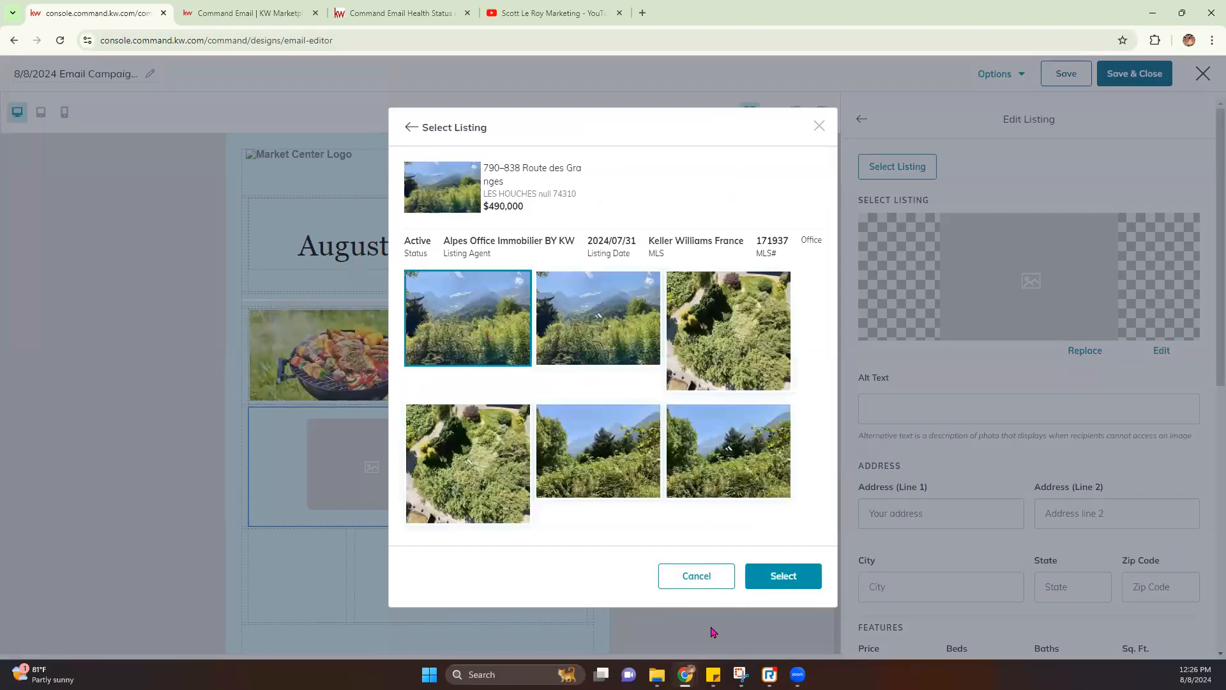
left_click(784, 577)
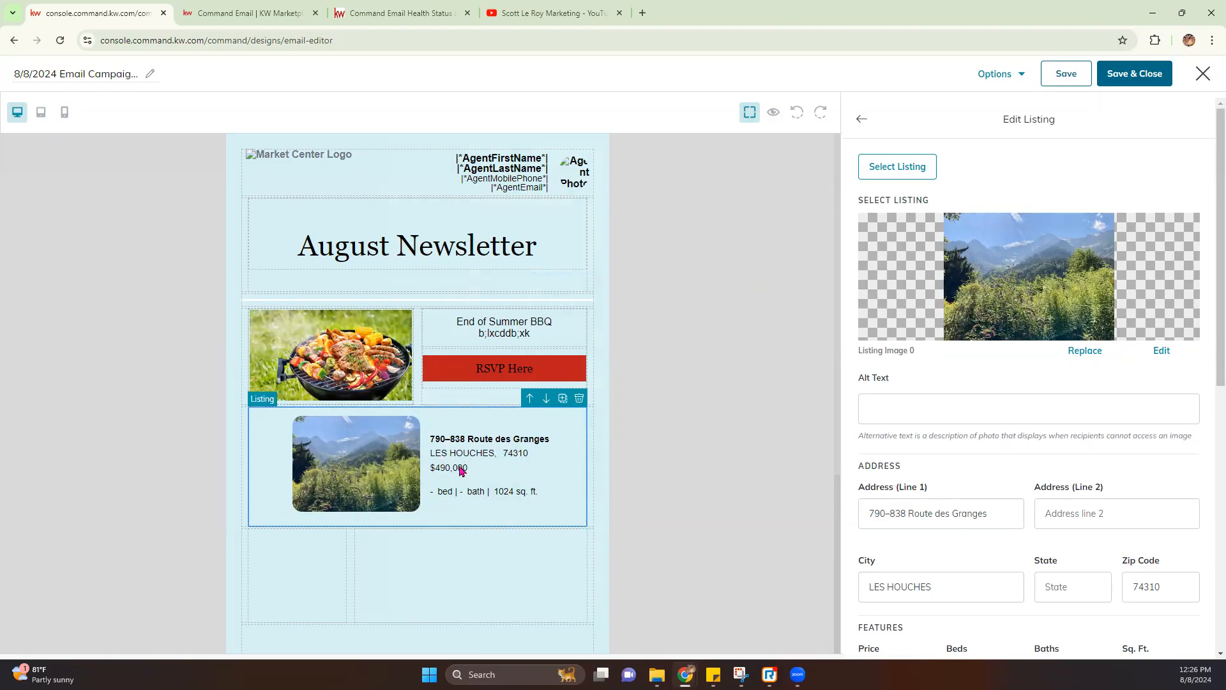
scroll(934, 473, "down", 3)
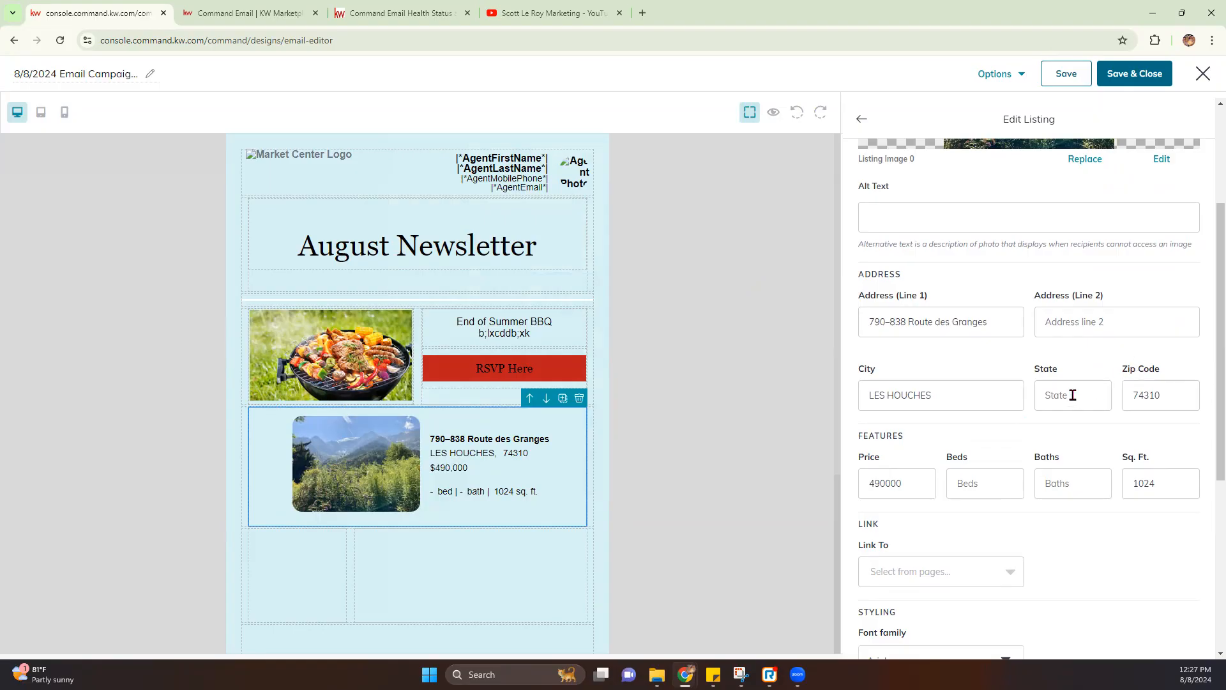
scroll(1072, 394, "down", 2)
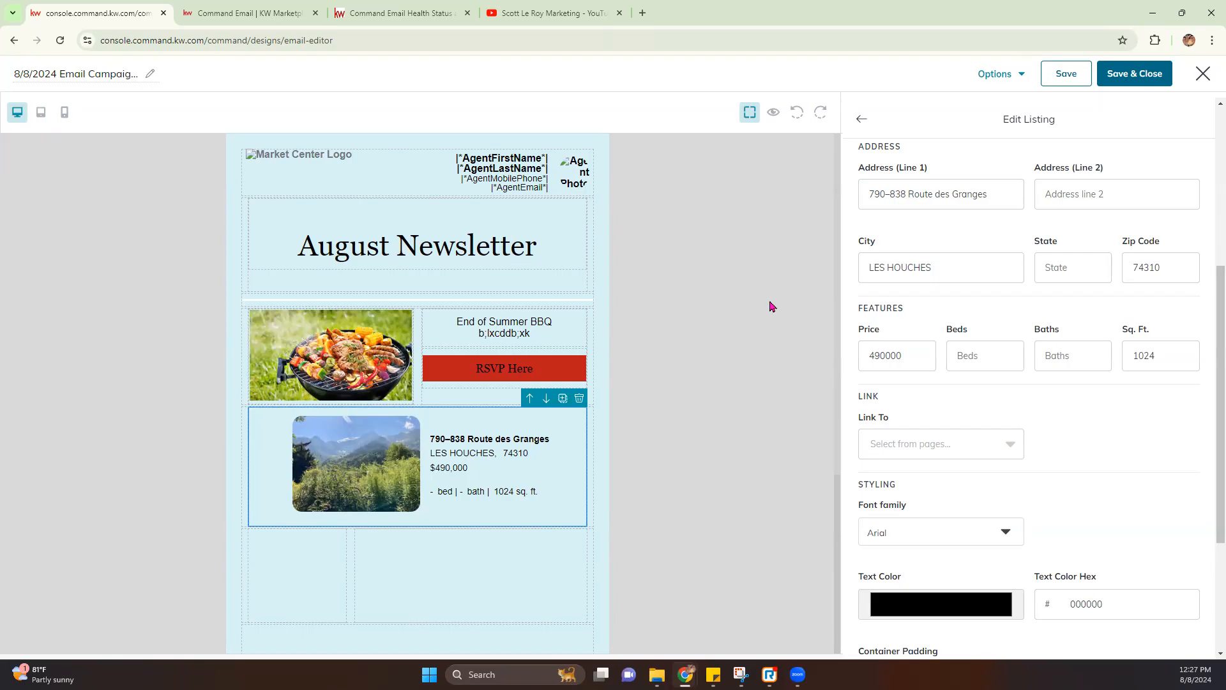
Load caitlinbarnes.kw.com in a new browser tab
left_click(642, 14)
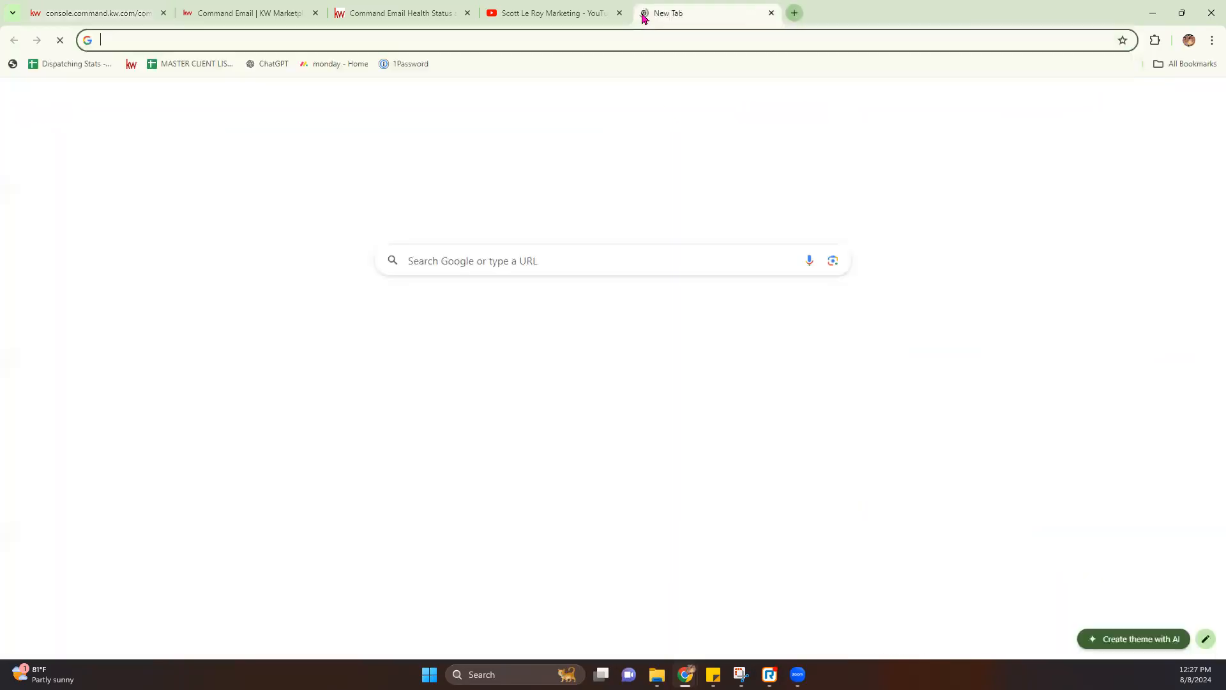
type("caitlinbarnes.kw.com")
key("Return")
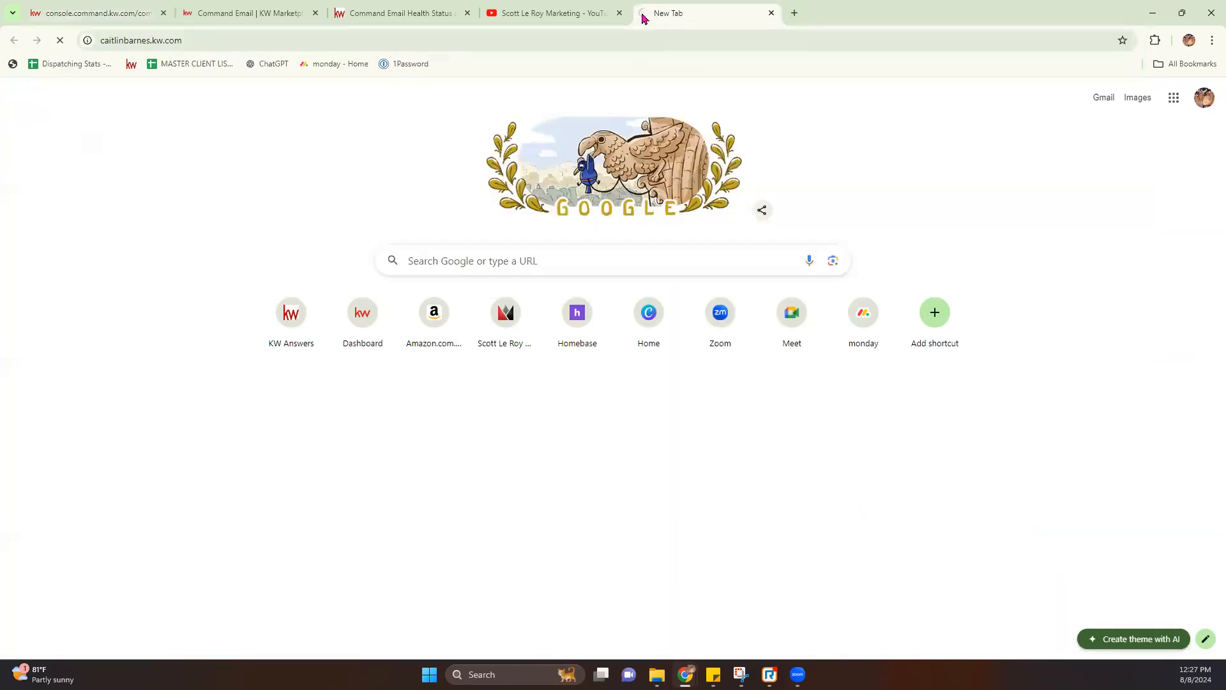
Select the listing's street address in the email editor's listing settings
left_click(252, 11)
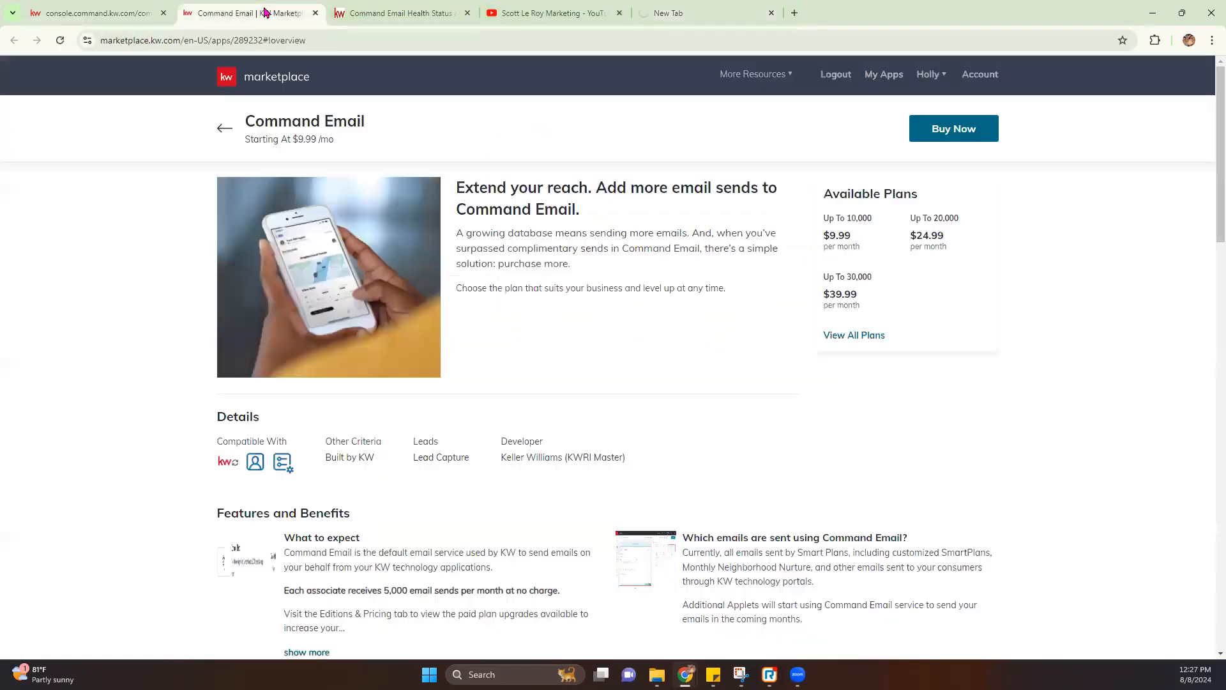
left_click(131, 15)
left_click_drag(542, 441, 436, 437)
left_click(415, 454)
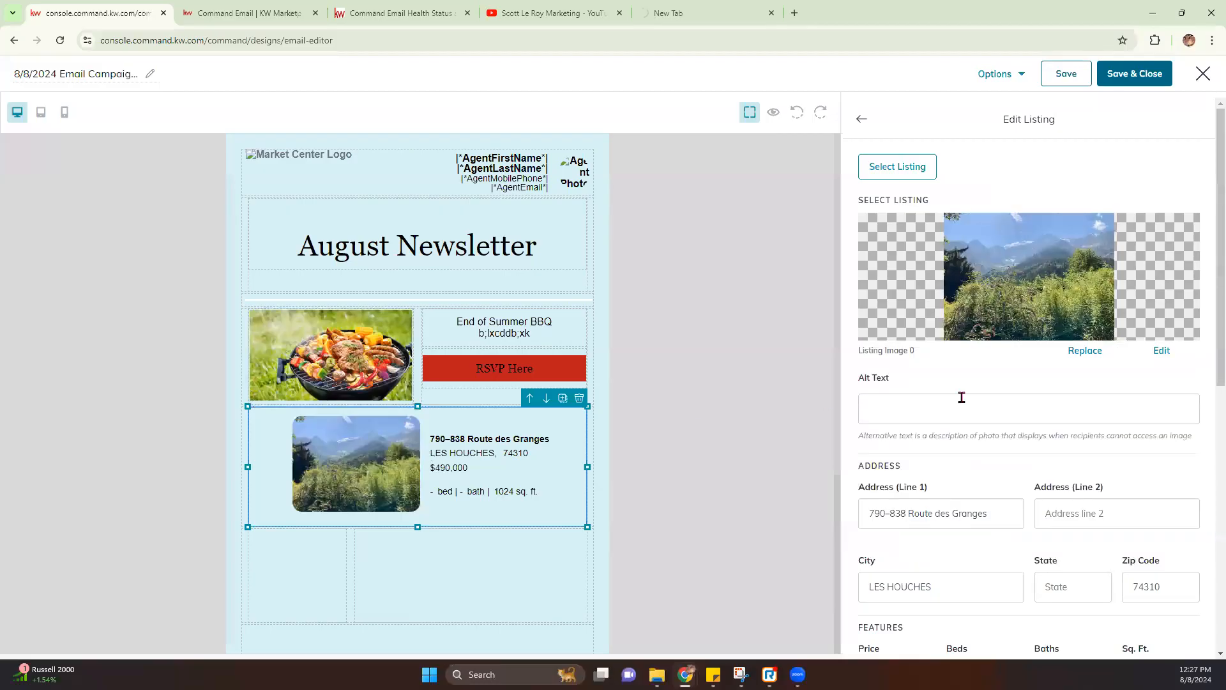
left_click_drag(1009, 515, 816, 519)
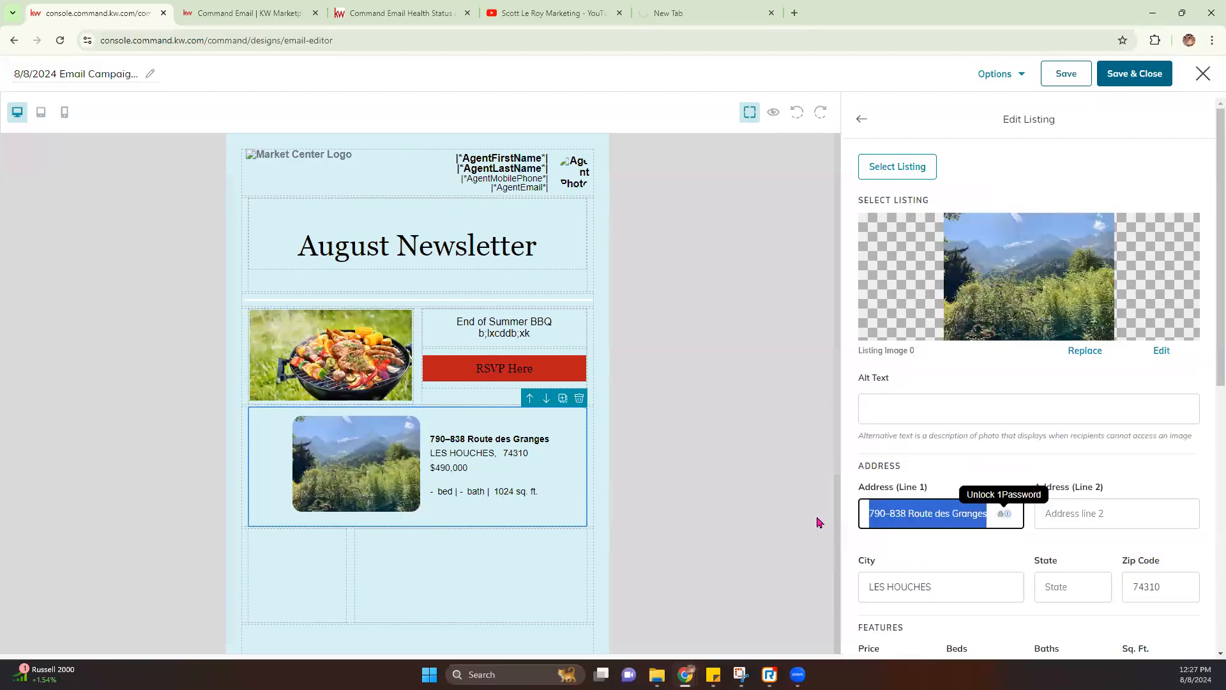
left_click(681, 12)
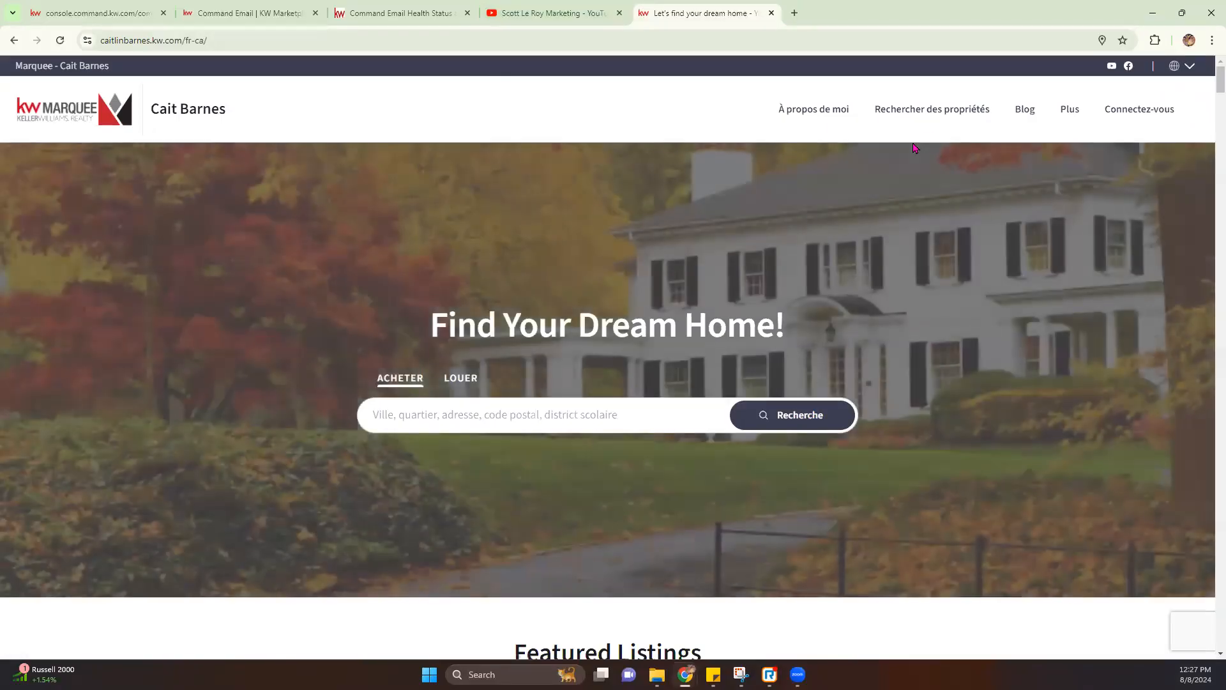
Open the agent site's property search and switch the site language to English
left_click(939, 117)
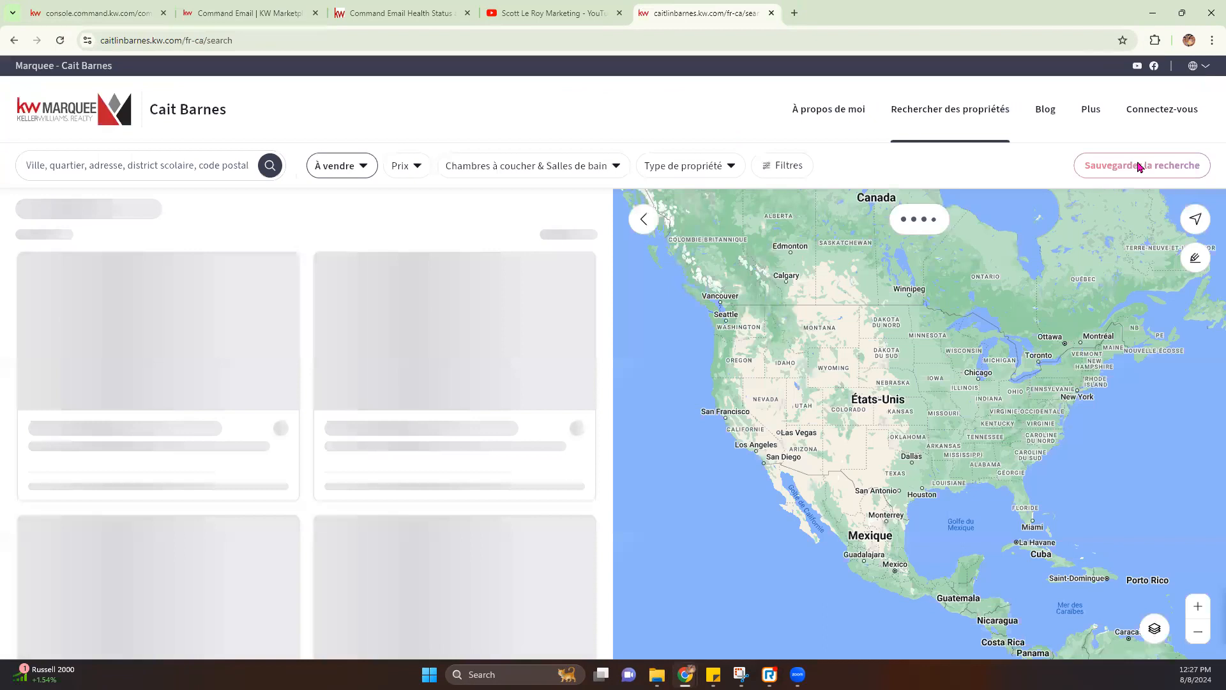
left_click(1192, 66)
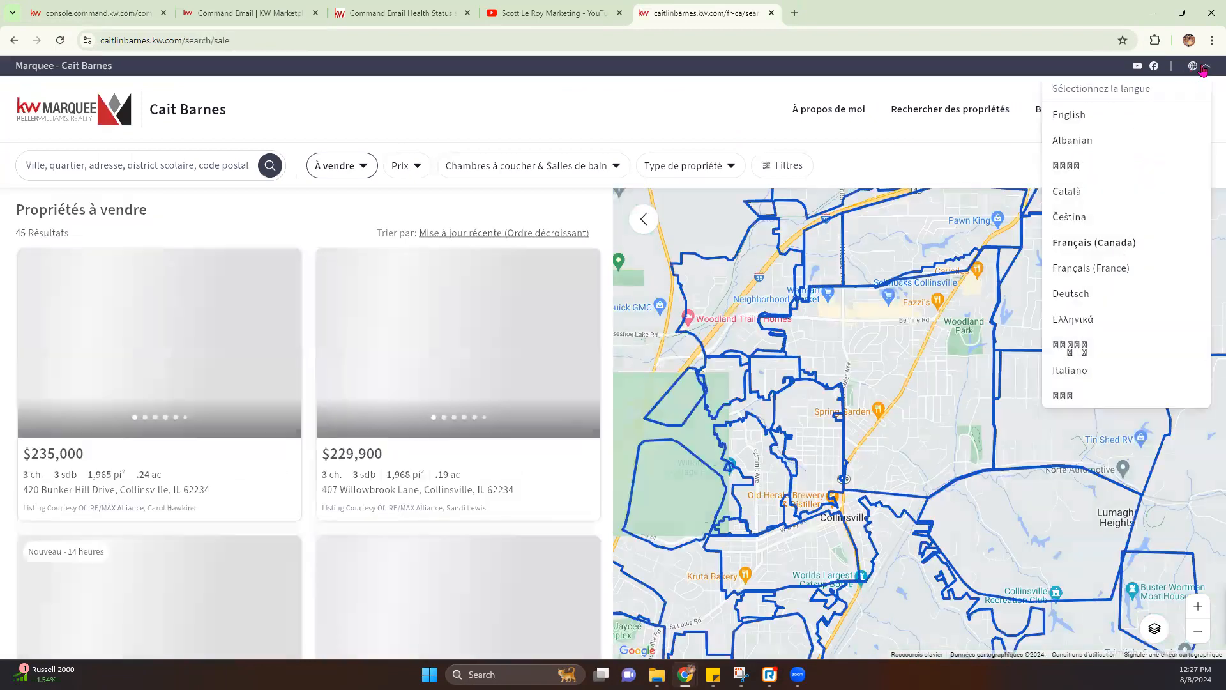
left_click(1081, 121)
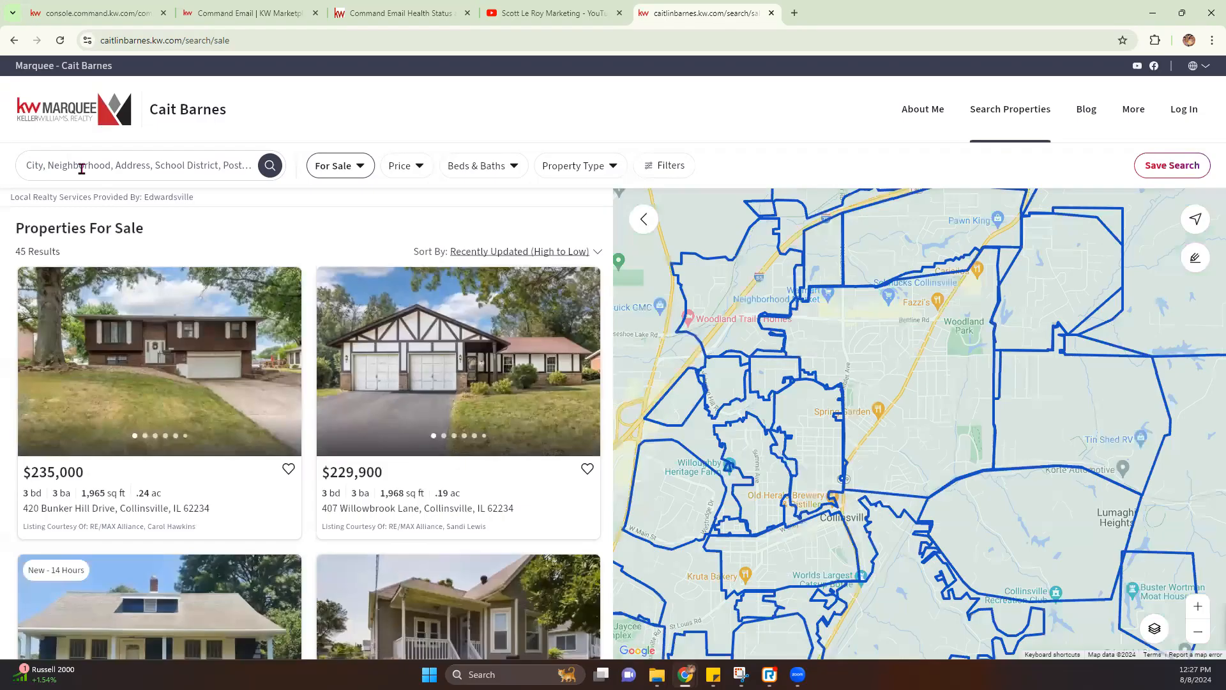
left_click(83, 168)
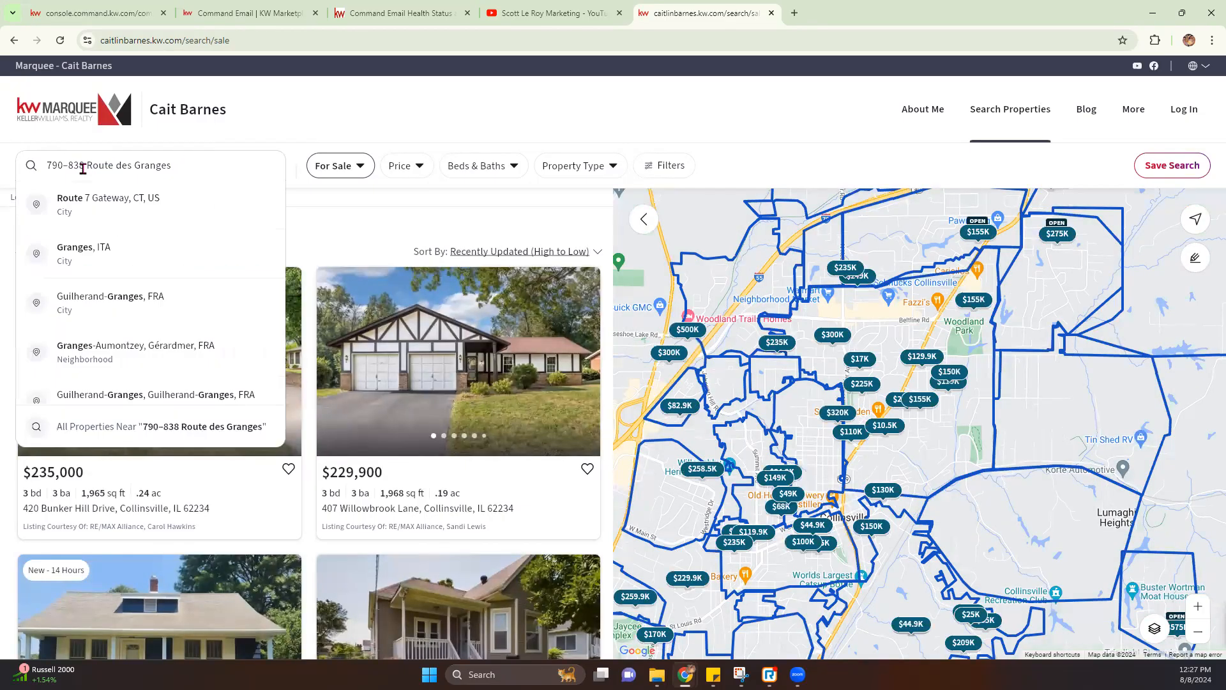
key("Return")
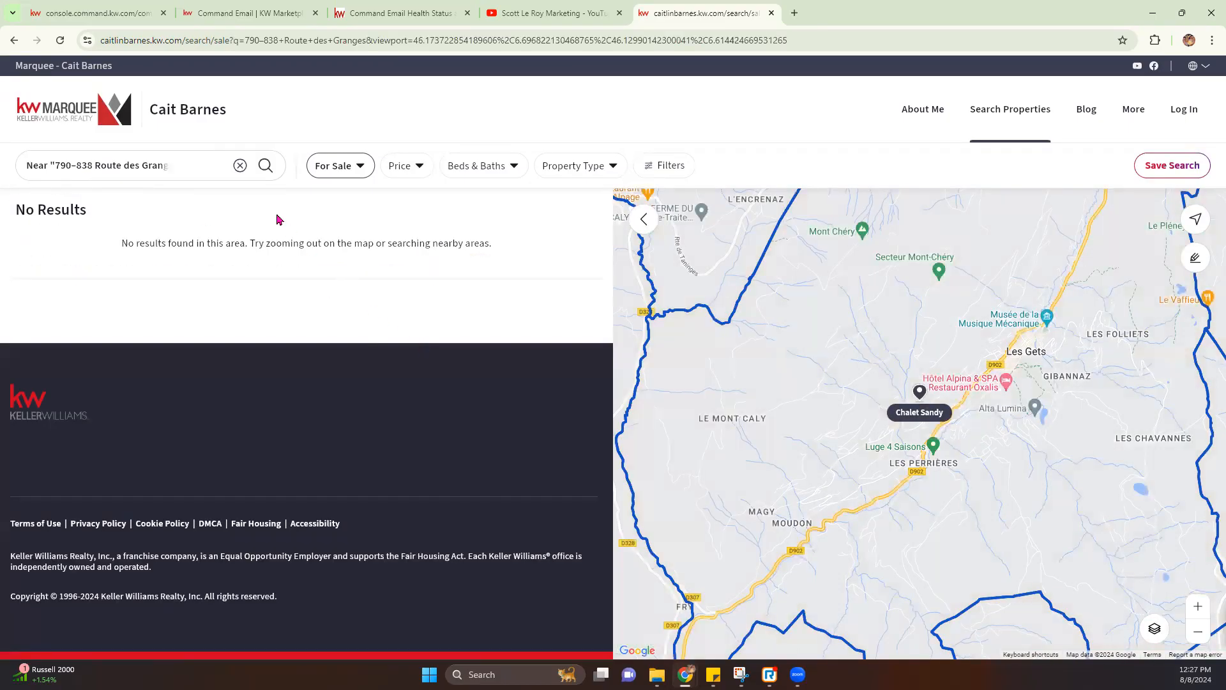
scroll(908, 410, "up", 1)
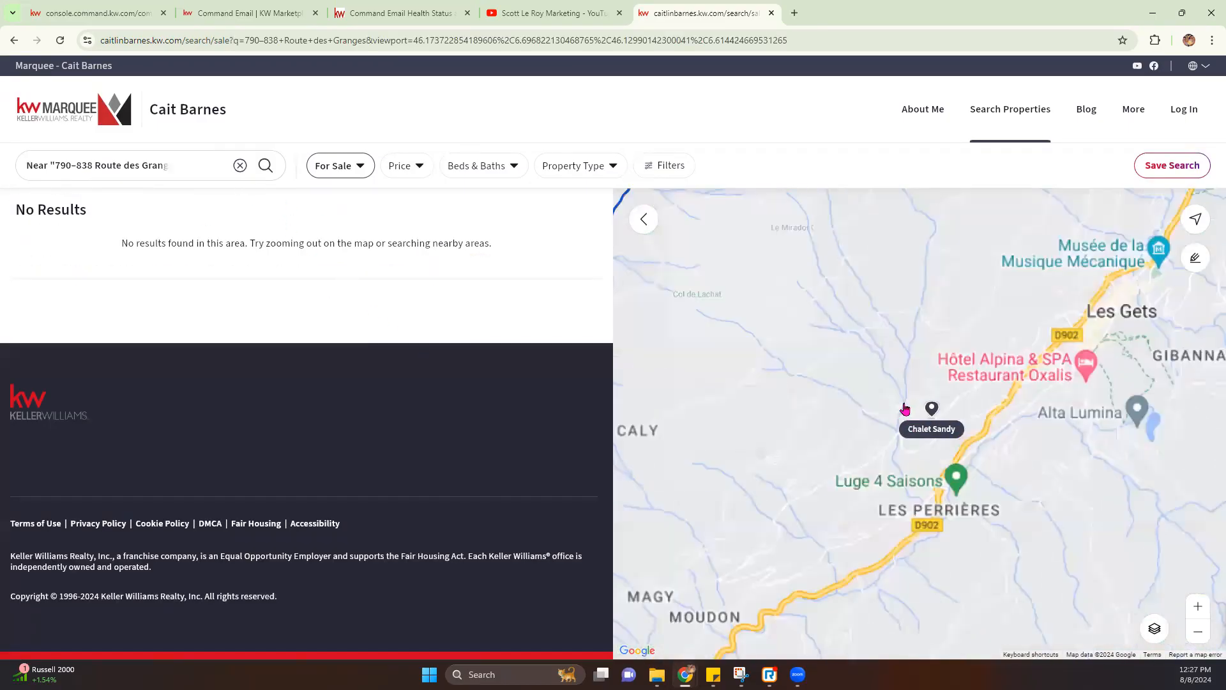
scroll(927, 432, "up", 2)
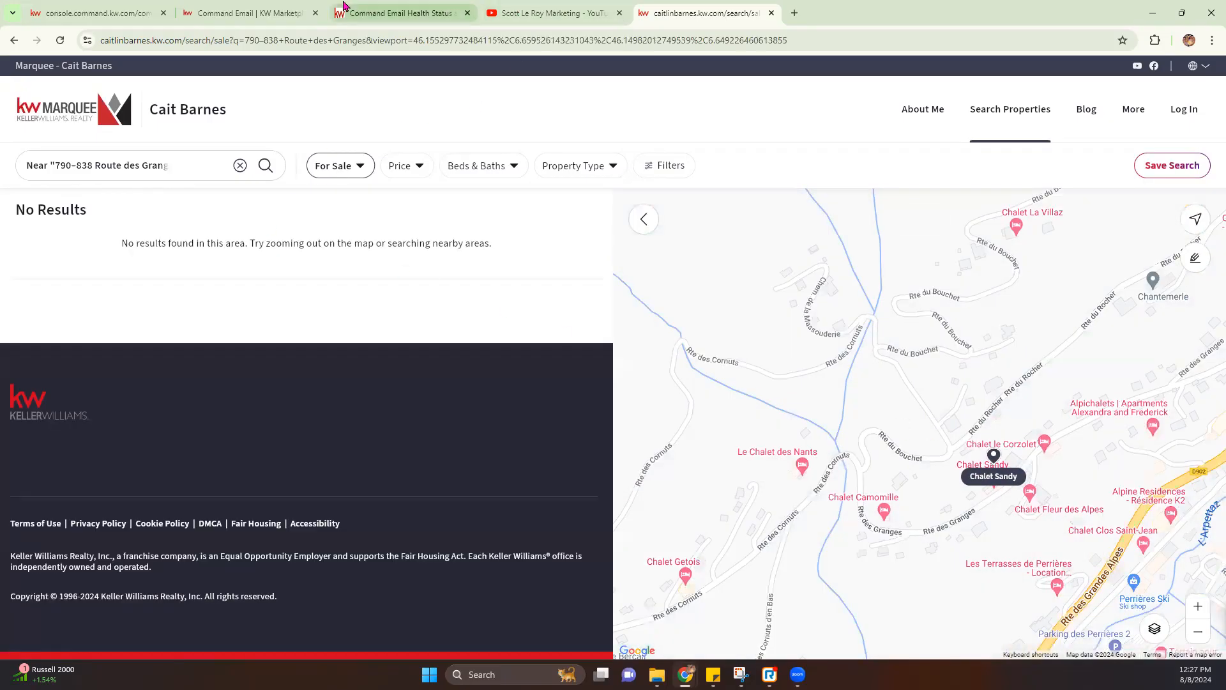
left_click(264, 15)
left_click(154, 19)
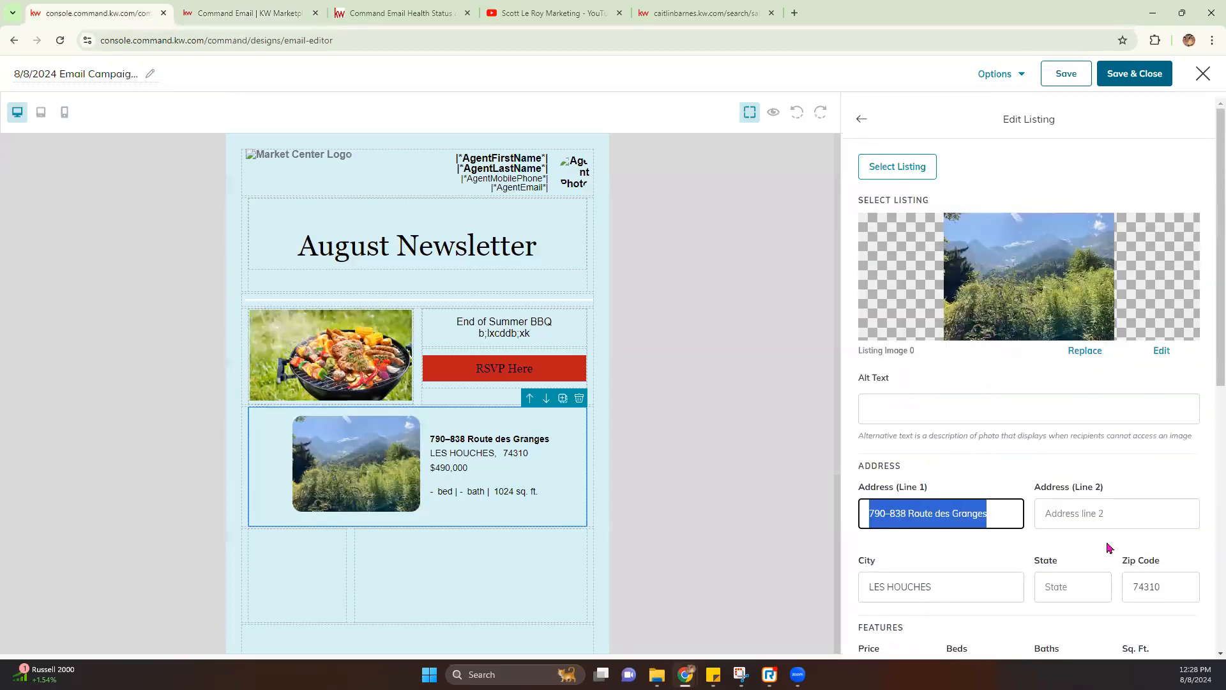
Copy the agent website's home page address and return to the email editor
left_click(704, 13)
left_click(222, 115)
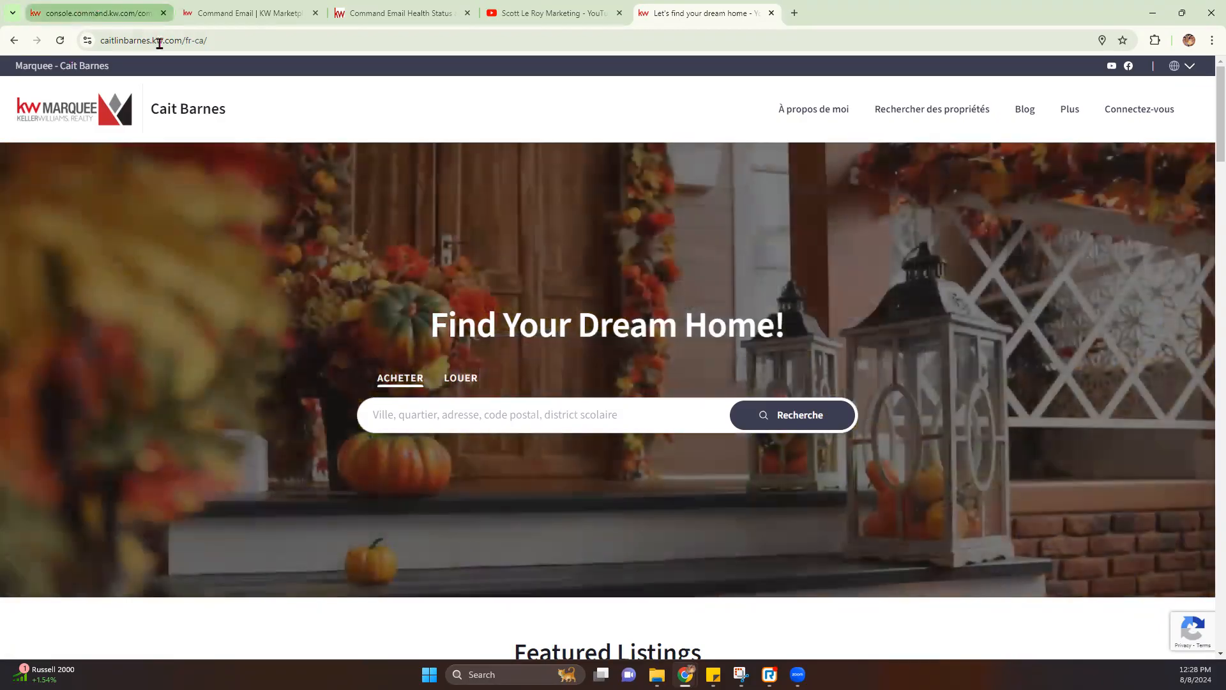
left_click(169, 46)
key("ctrl+c")
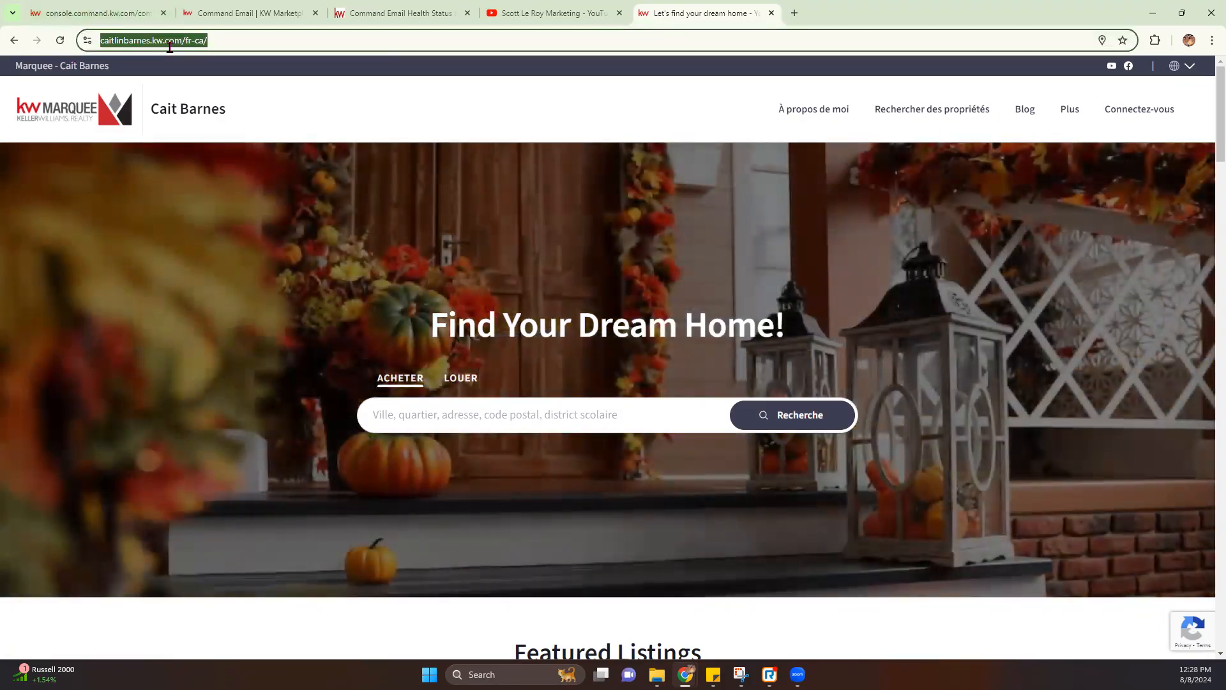
left_click(96, 13)
Set the listing's Link To to Web address and paste in the agent site URL
scroll(979, 540, "down", 5)
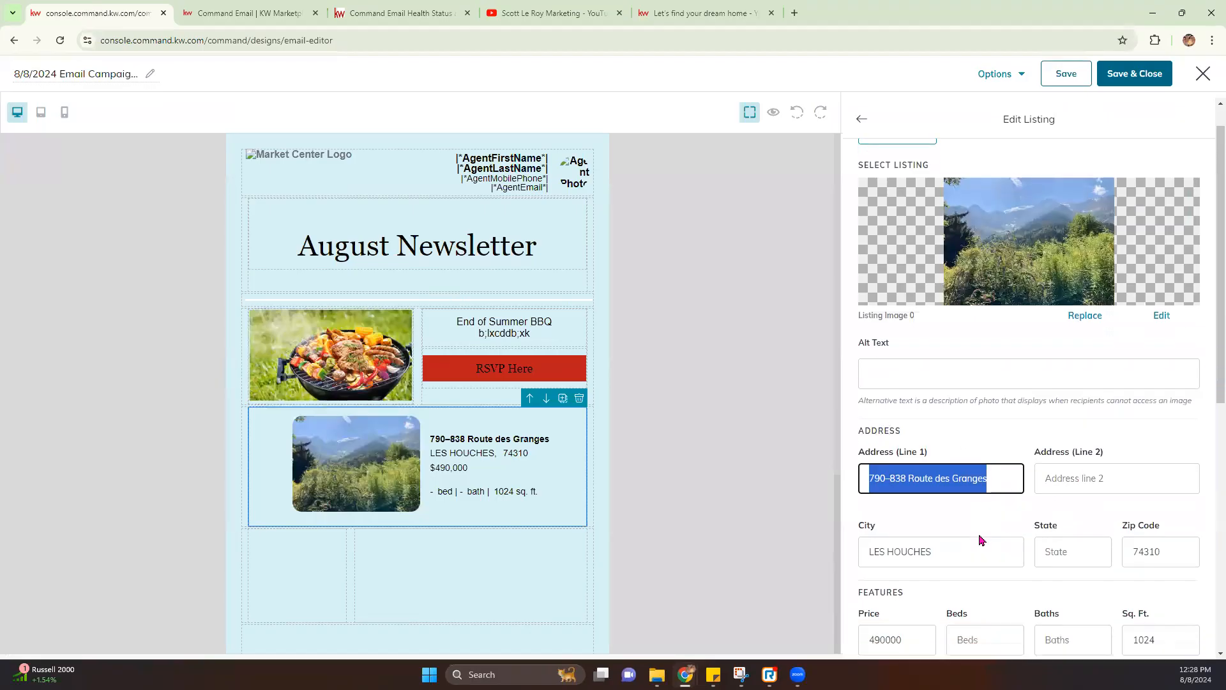
left_click(943, 444)
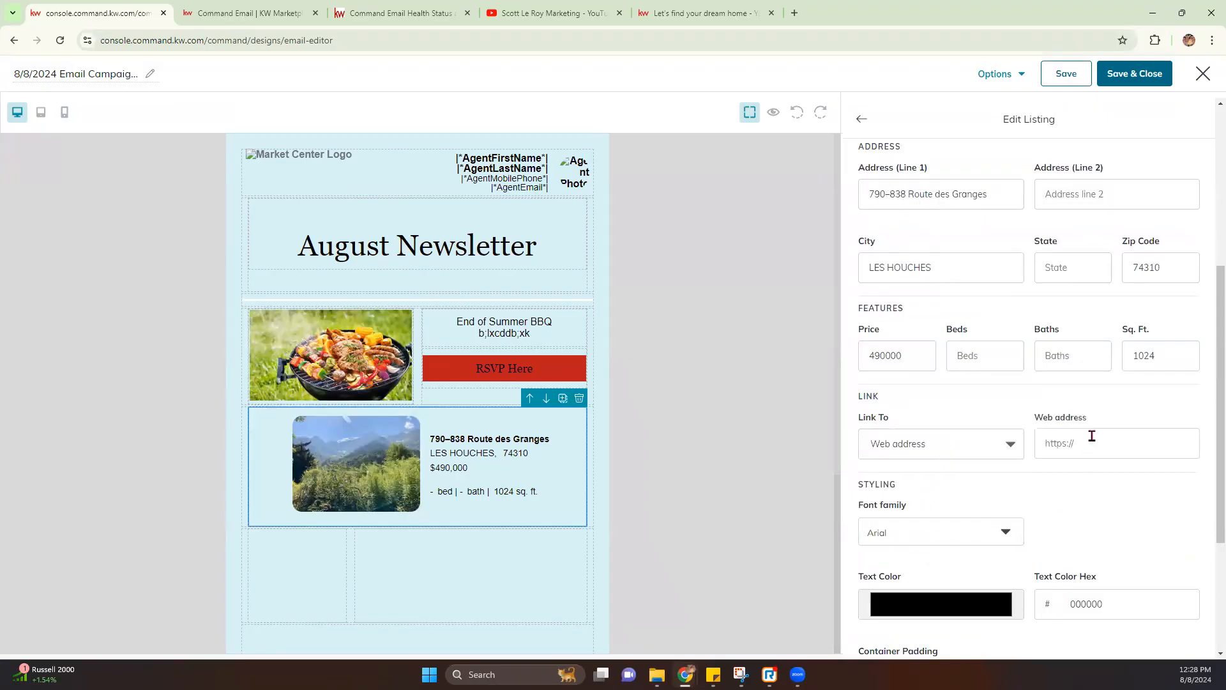
left_click(922, 445)
scroll(912, 507, "up", 4)
scroll(903, 562, "down", 5)
left_click(1115, 378)
key("ctrl+v")
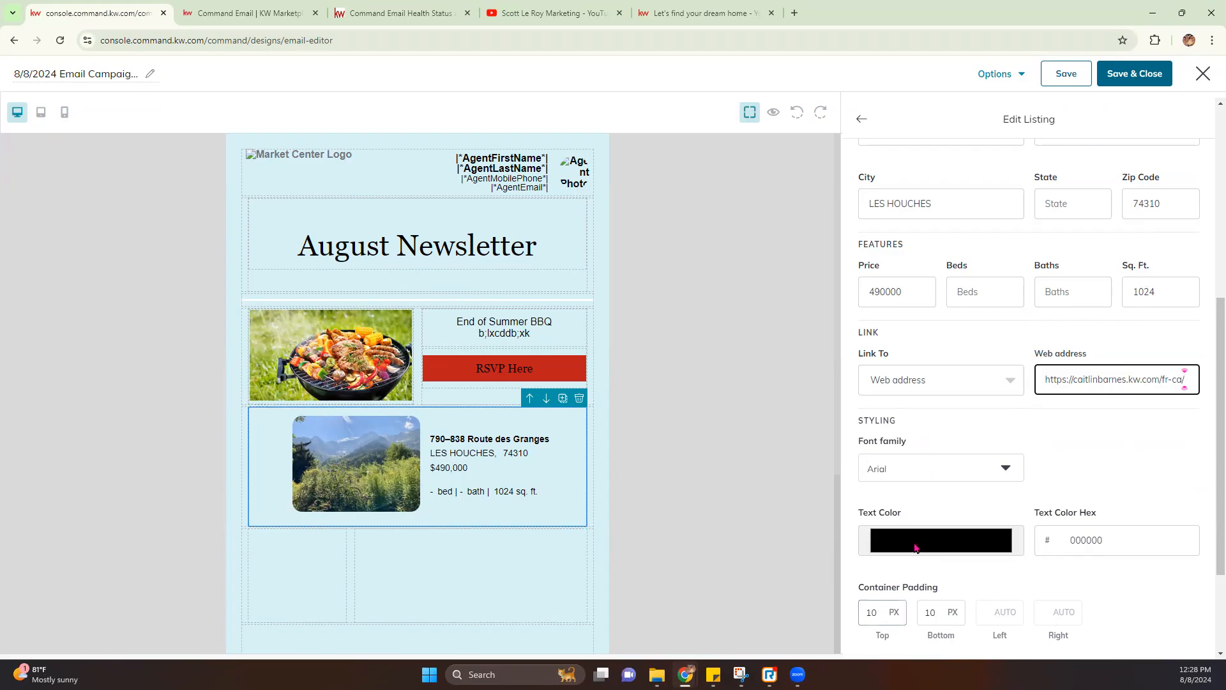
scroll(927, 514, "down", 1)
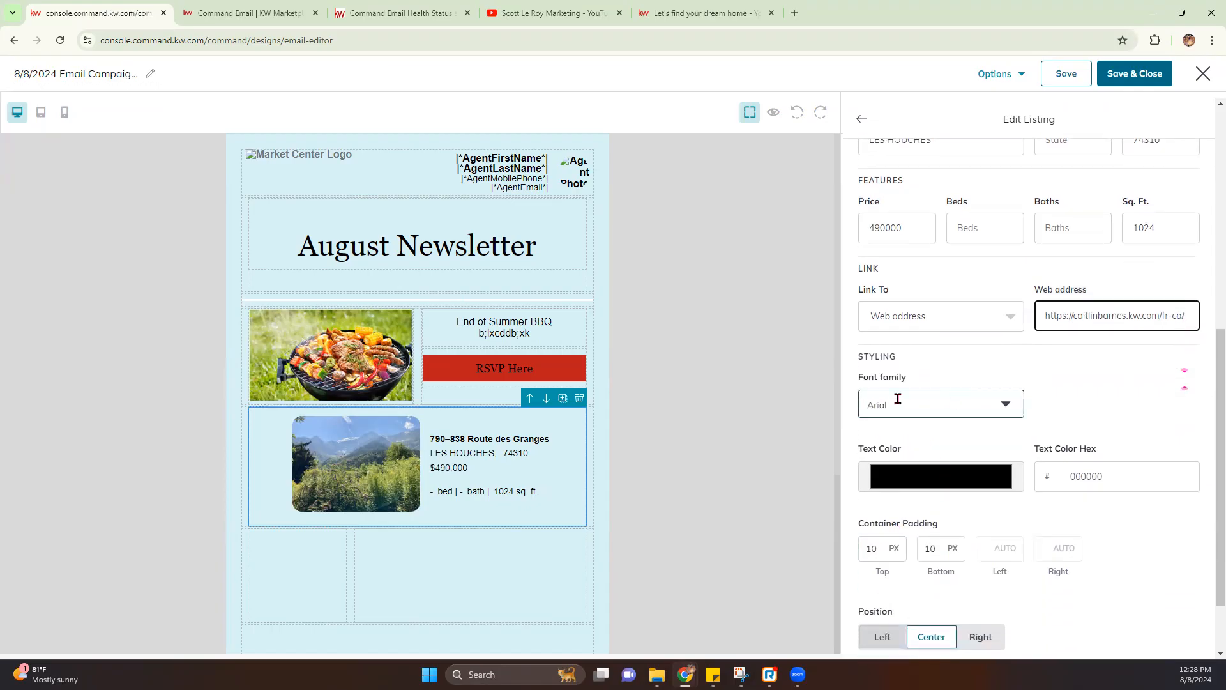
Change the listing text font to Georgia, leaving the text colour black
left_click(922, 405)
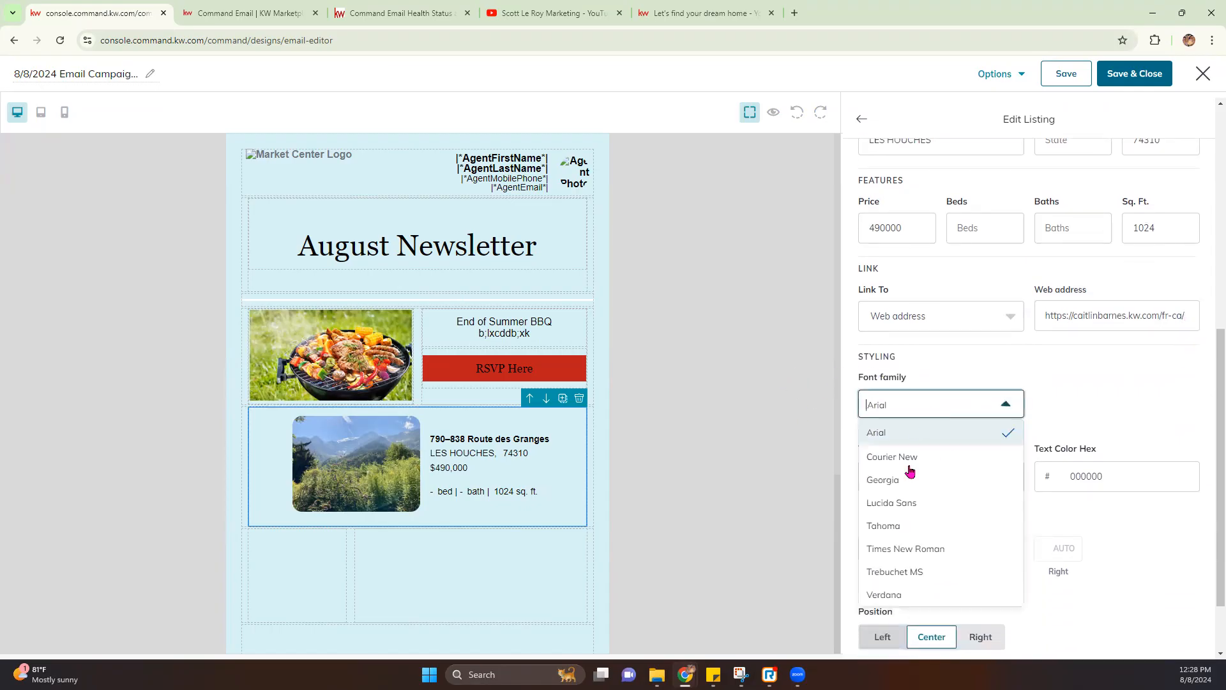
left_click(911, 484)
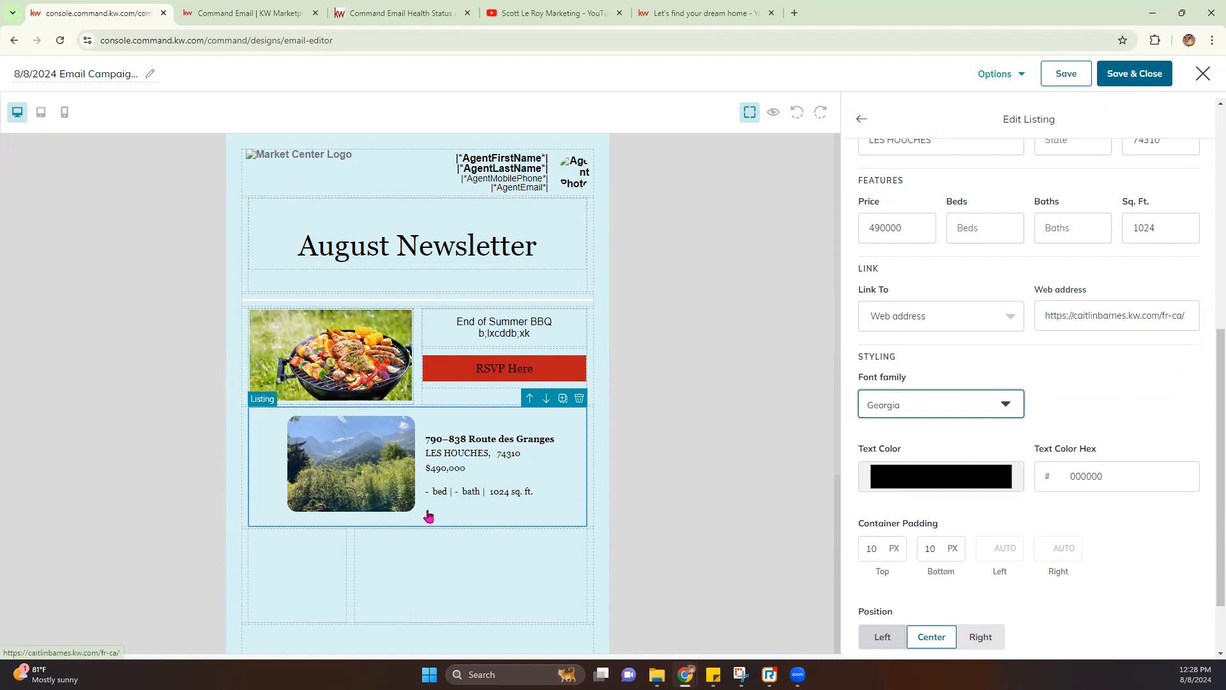
scroll(1034, 456, "down", 1)
left_click(958, 424)
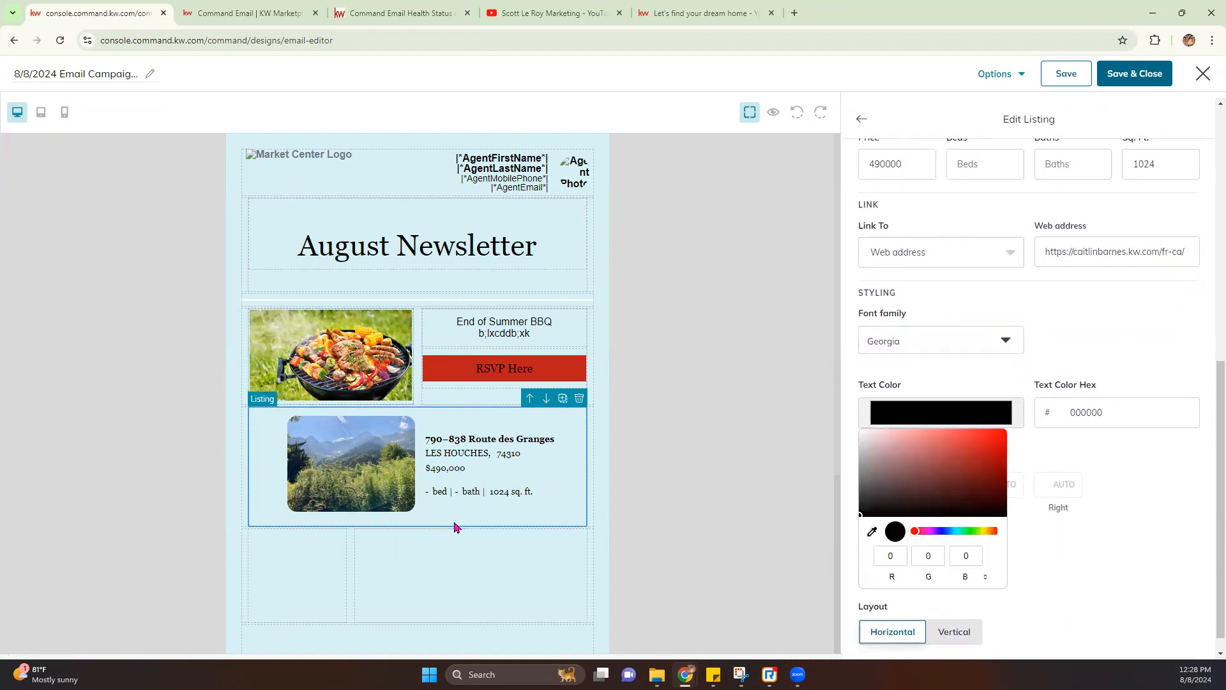
left_click(1153, 557)
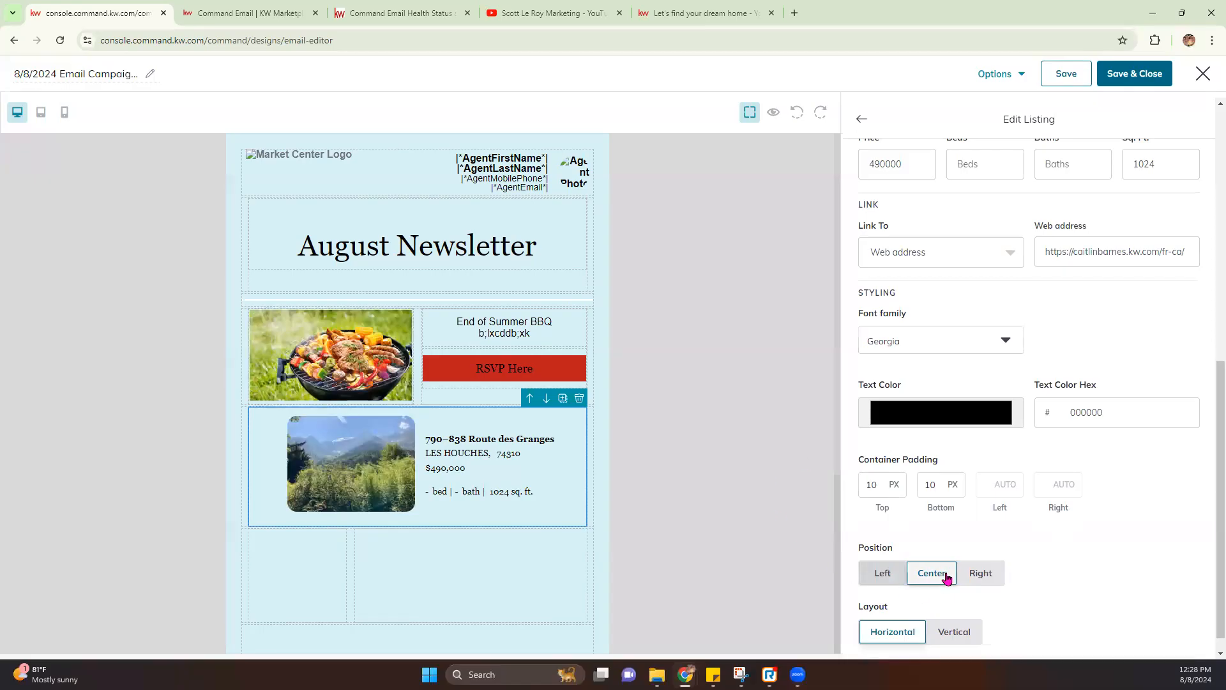
Try the Vertical layout, then return the listing to Horizontal with the image beside the text
scroll(926, 594, "down", 1)
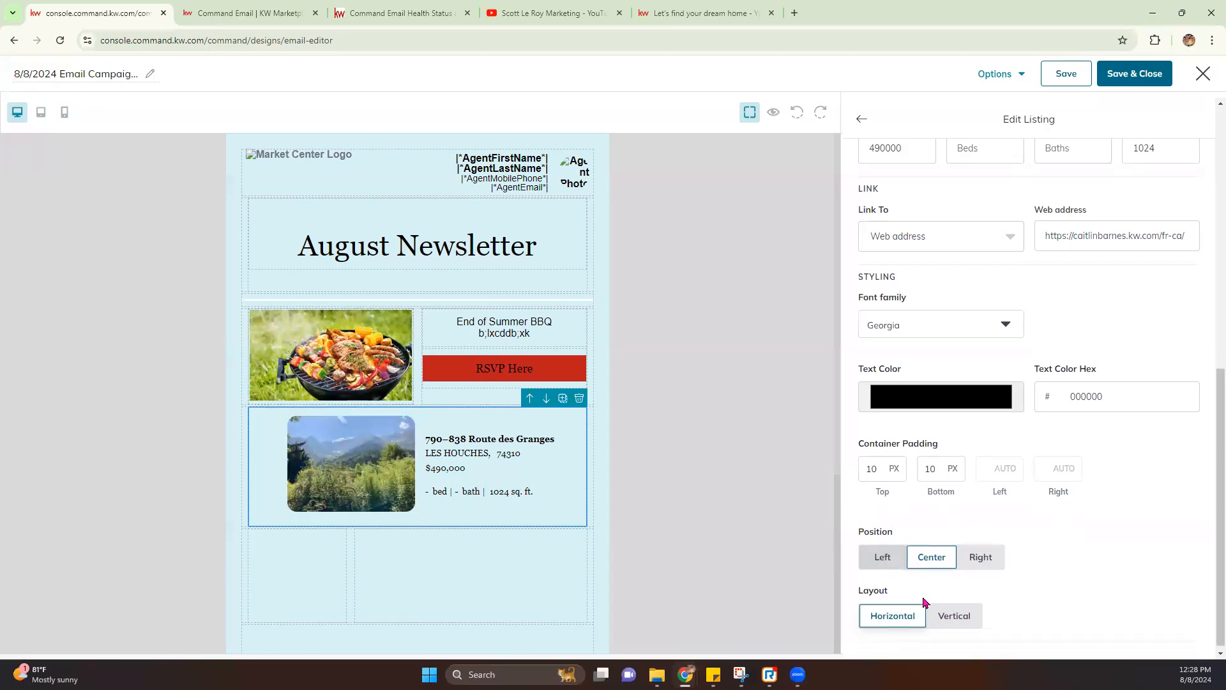
left_click(938, 617)
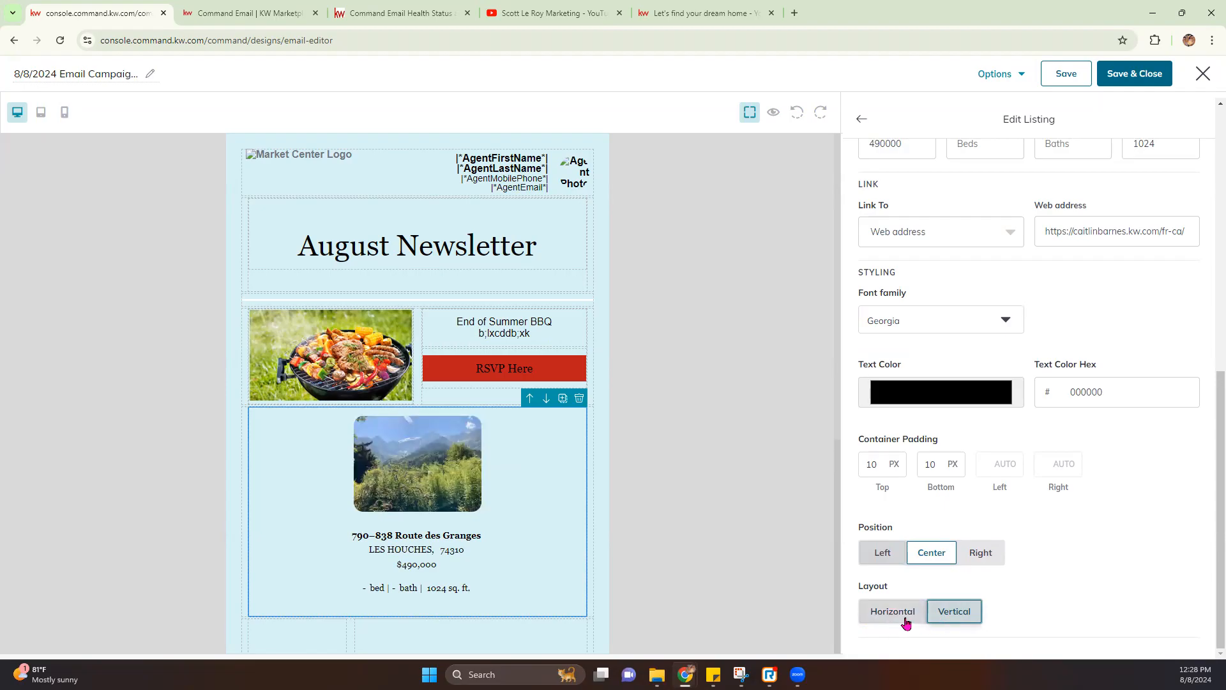
left_click(881, 611)
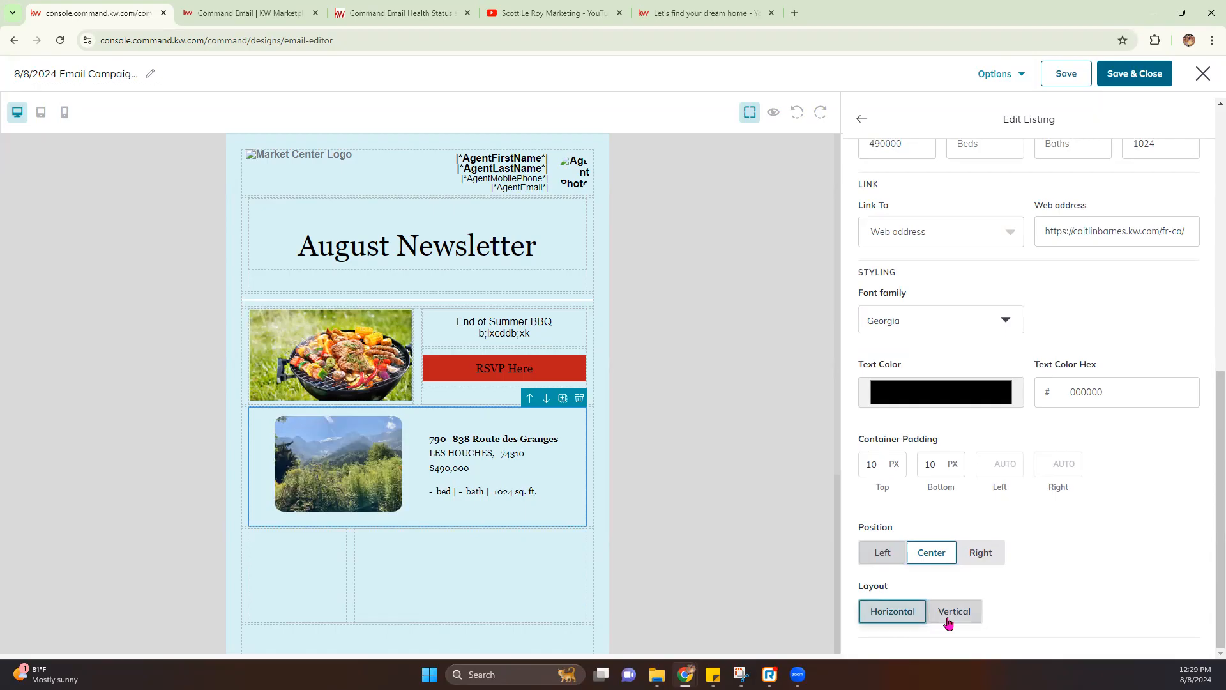
scroll(963, 575, "up", 8)
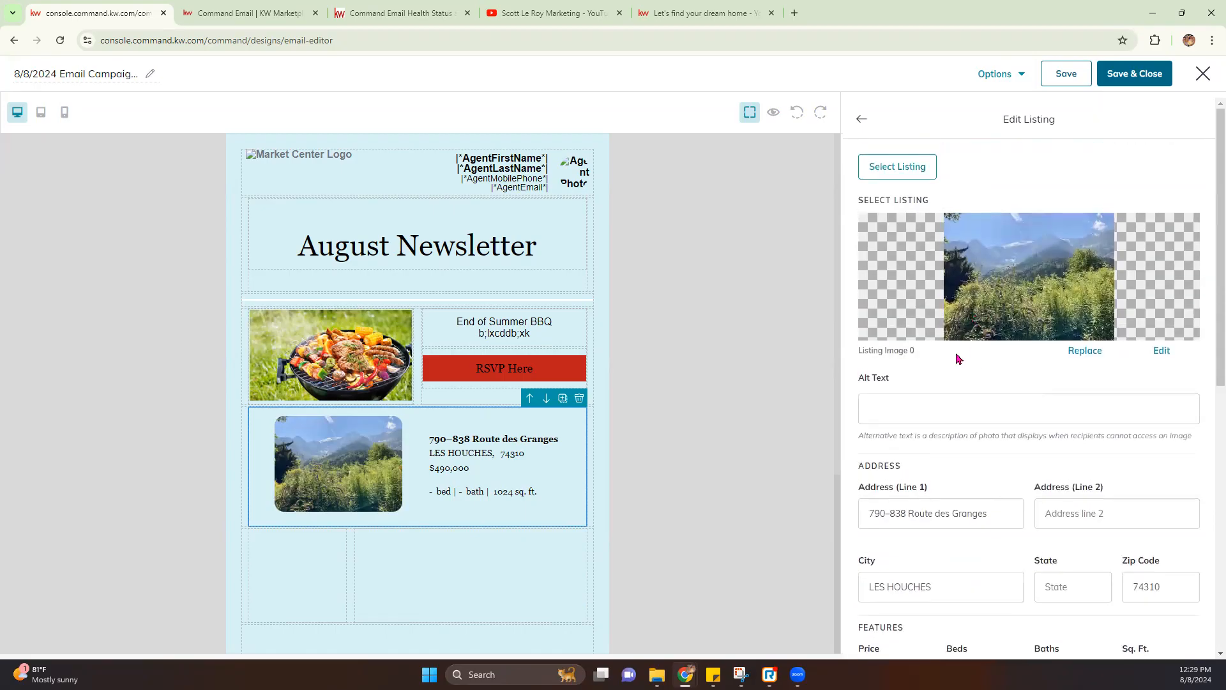
Fill the required State field with FL, keeping the same listing selected
left_click(861, 122)
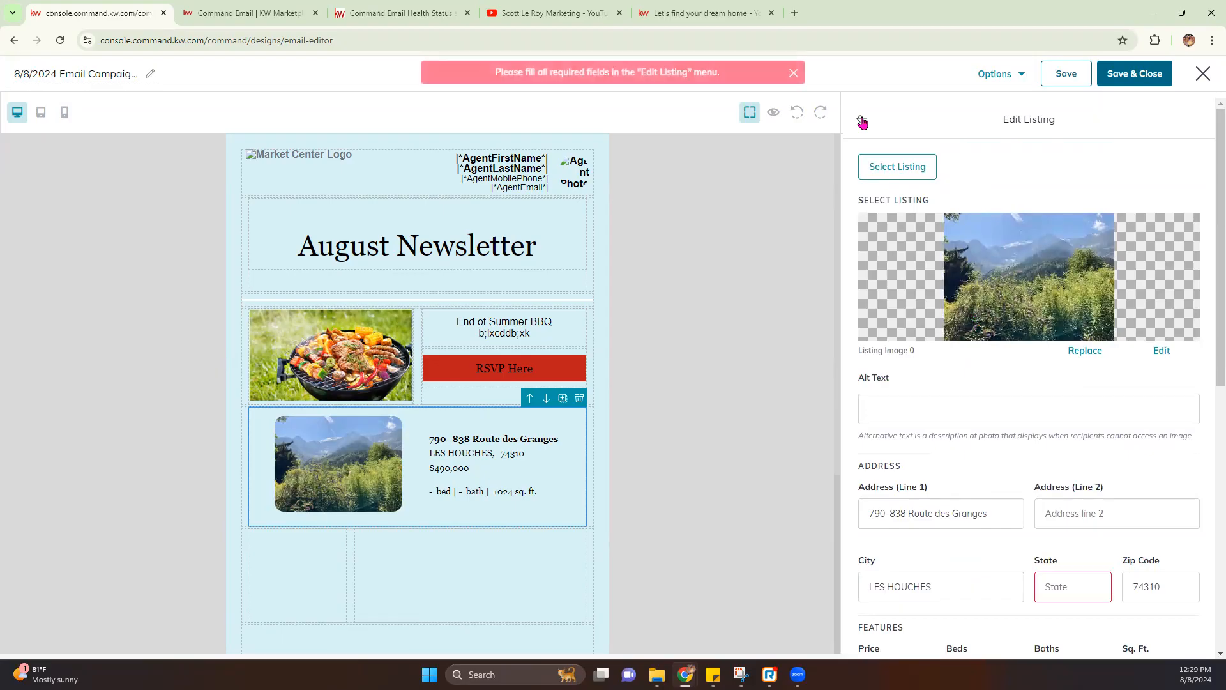
left_click(1058, 586)
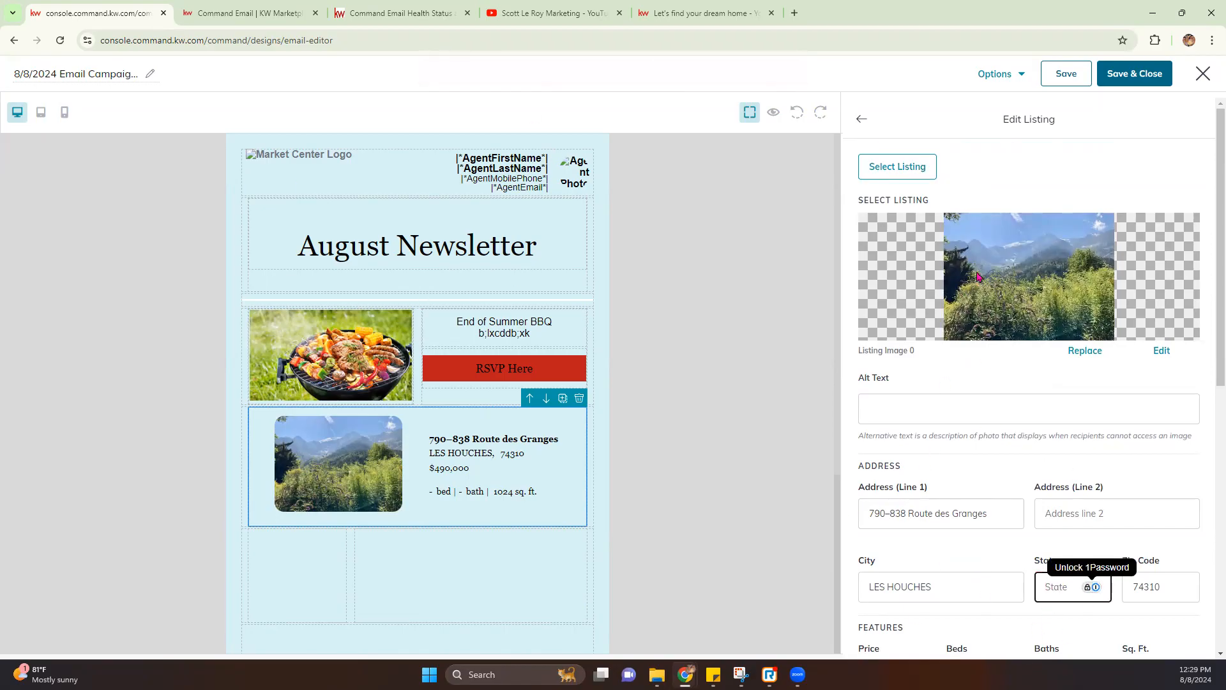
left_click(897, 165)
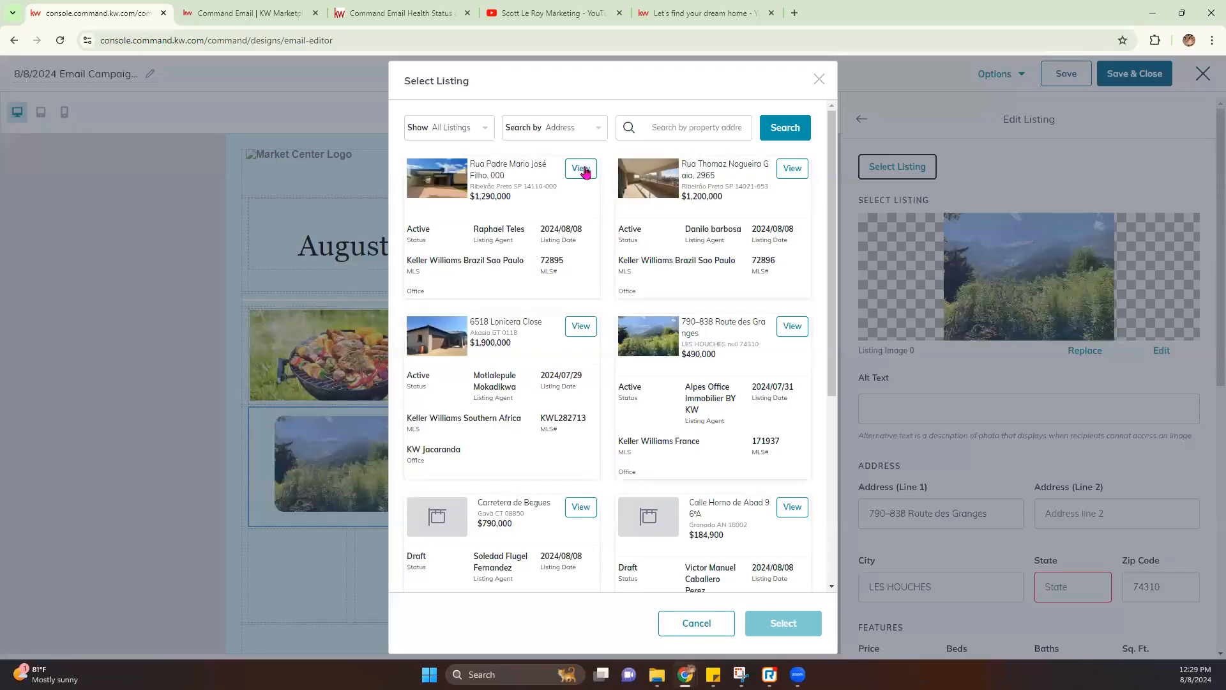
scroll(723, 285, "down", 4)
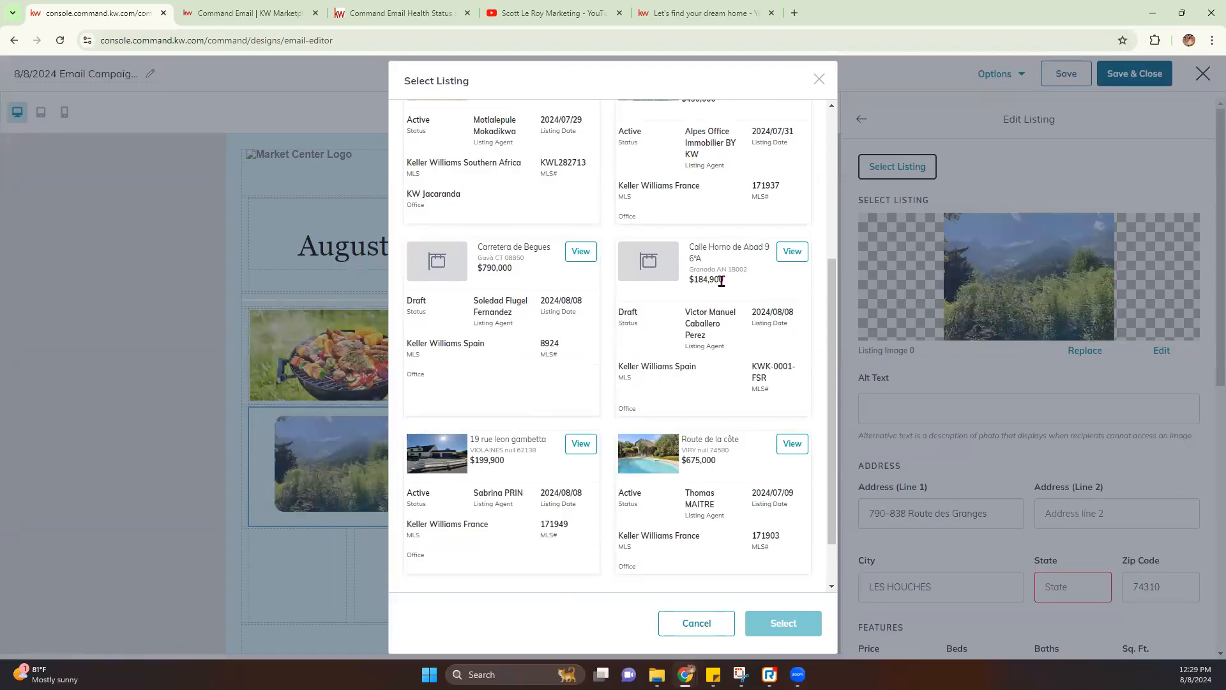
left_click(819, 78)
left_click(1058, 588)
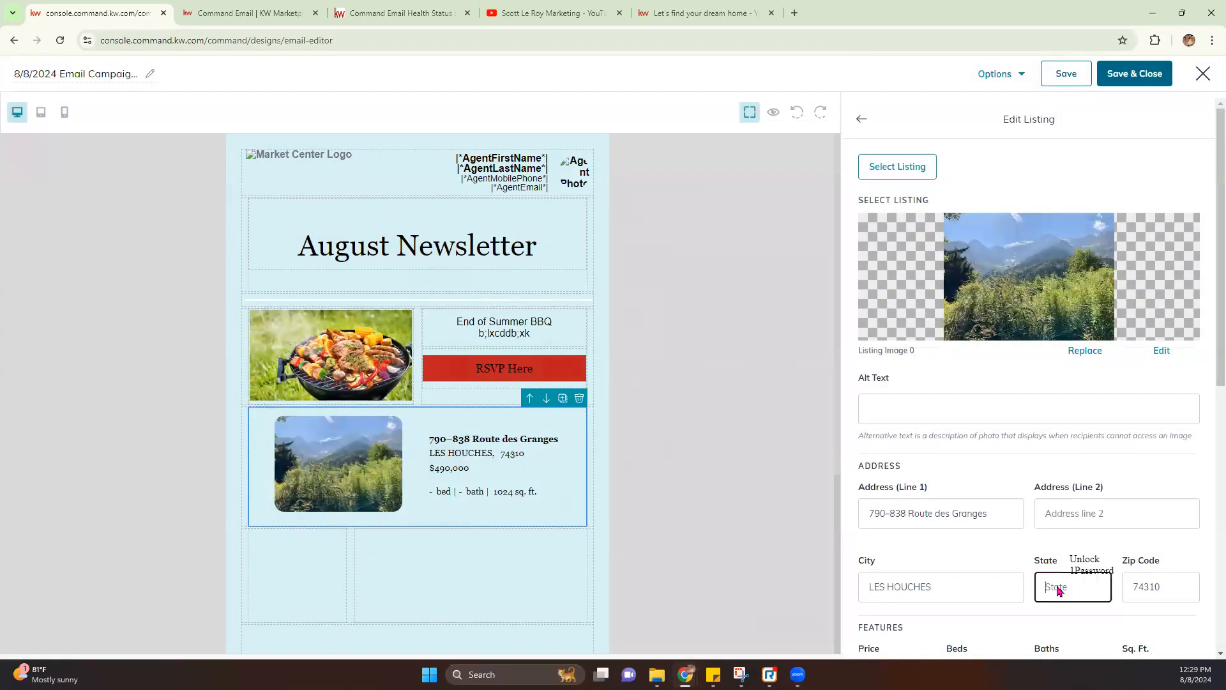
type("FL")
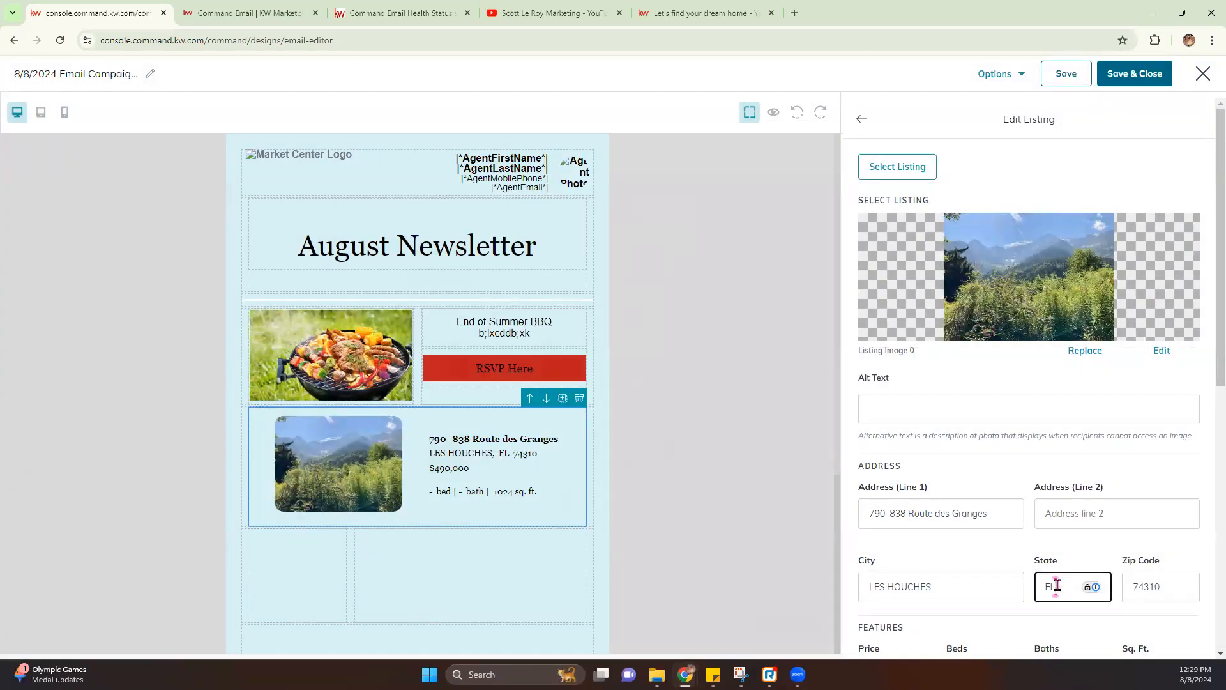
Enter 0 for Beds and 0 for Baths, then leave Edit Listing
left_click(871, 130)
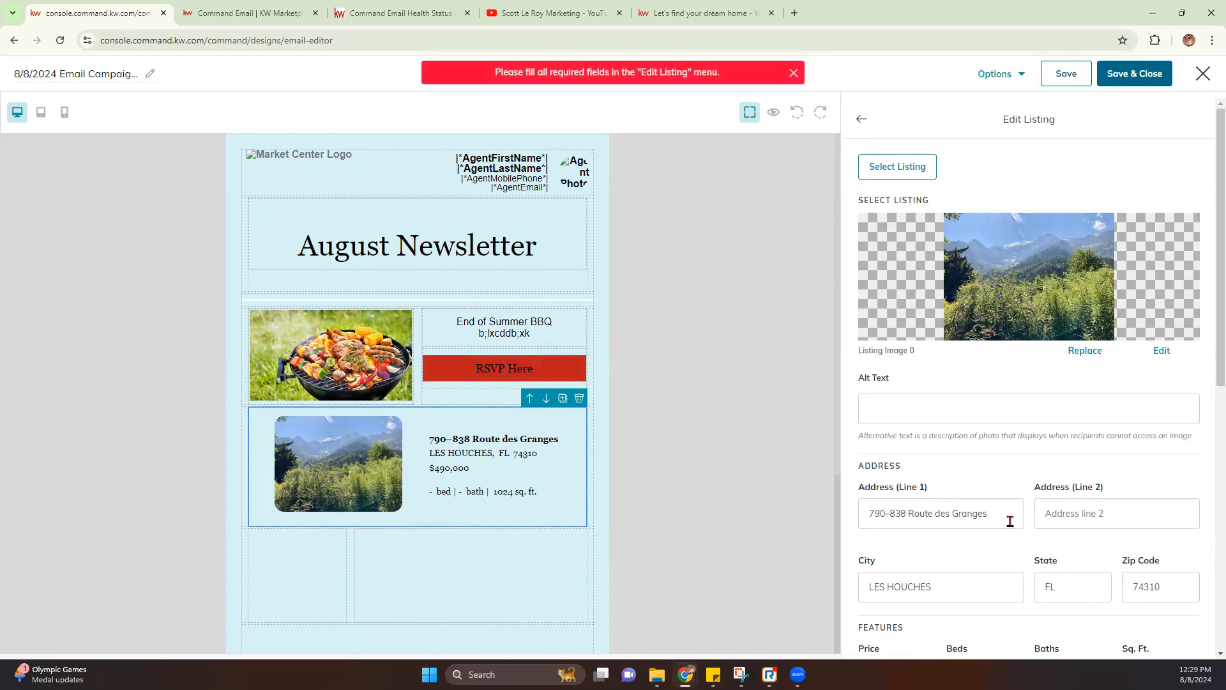
scroll(975, 502, "down", 4)
left_click(976, 419)
type("0")
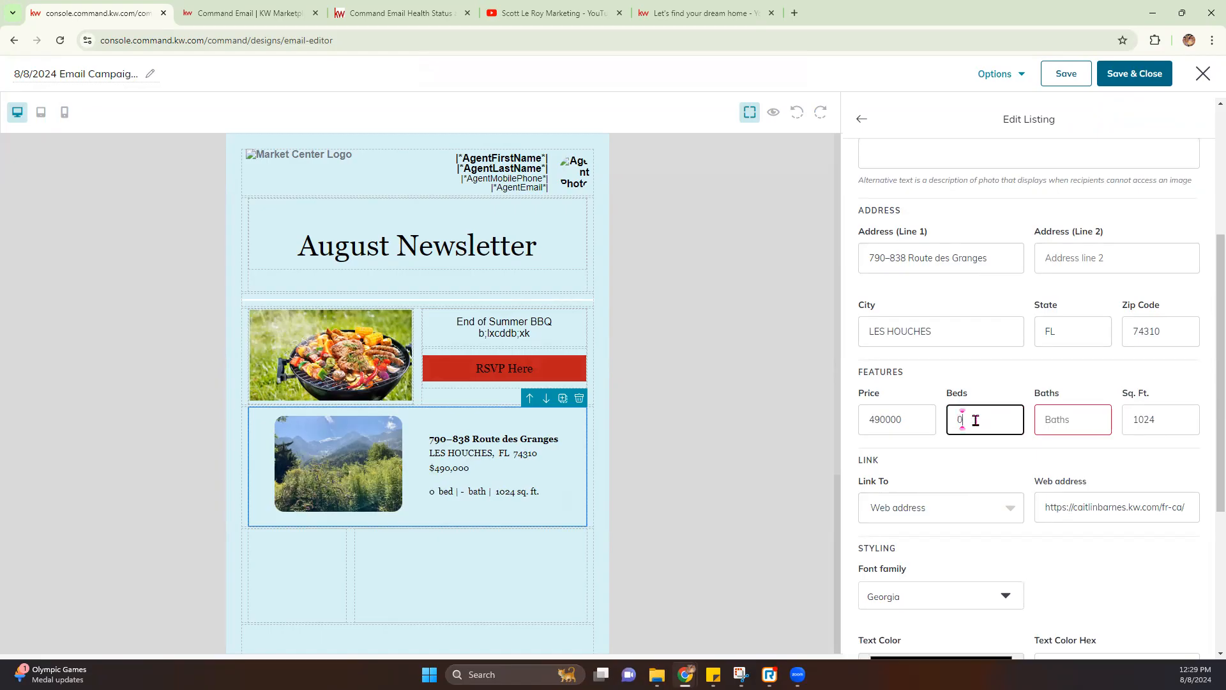
key("Tab")
type("0")
left_click(862, 120)
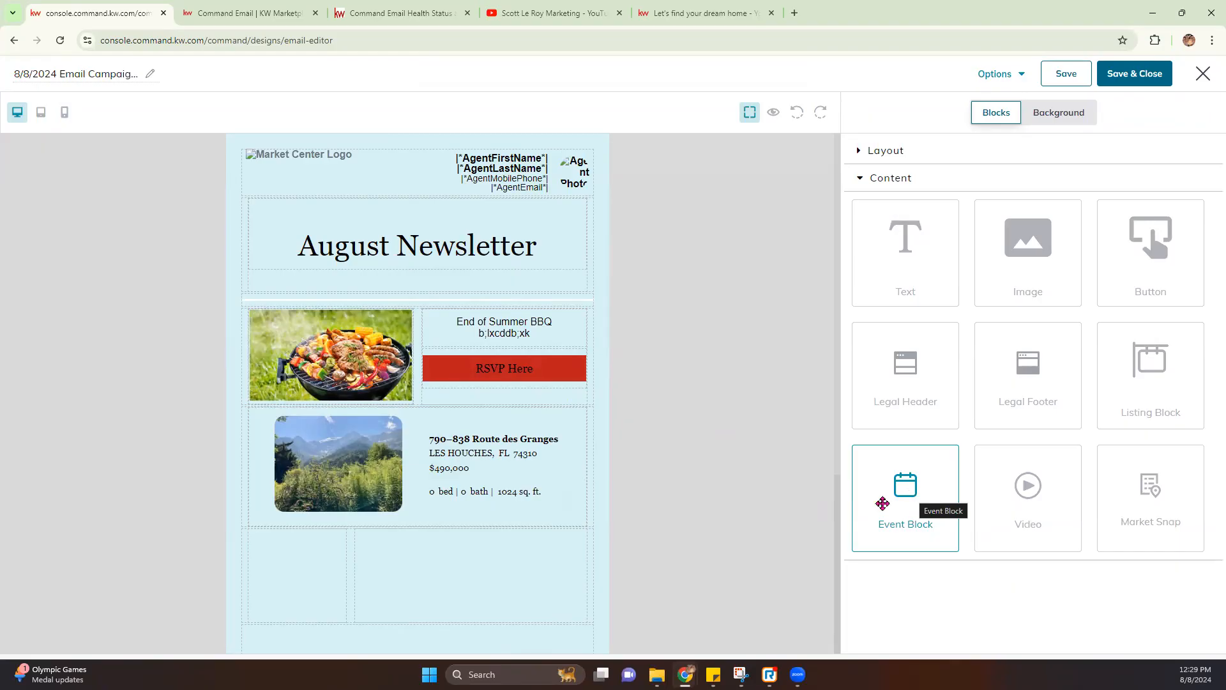
Delete the empty right column and drop an Event Block into the remaining column below the listing
left_click(470, 584)
left_click(581, 518)
left_click(542, 532)
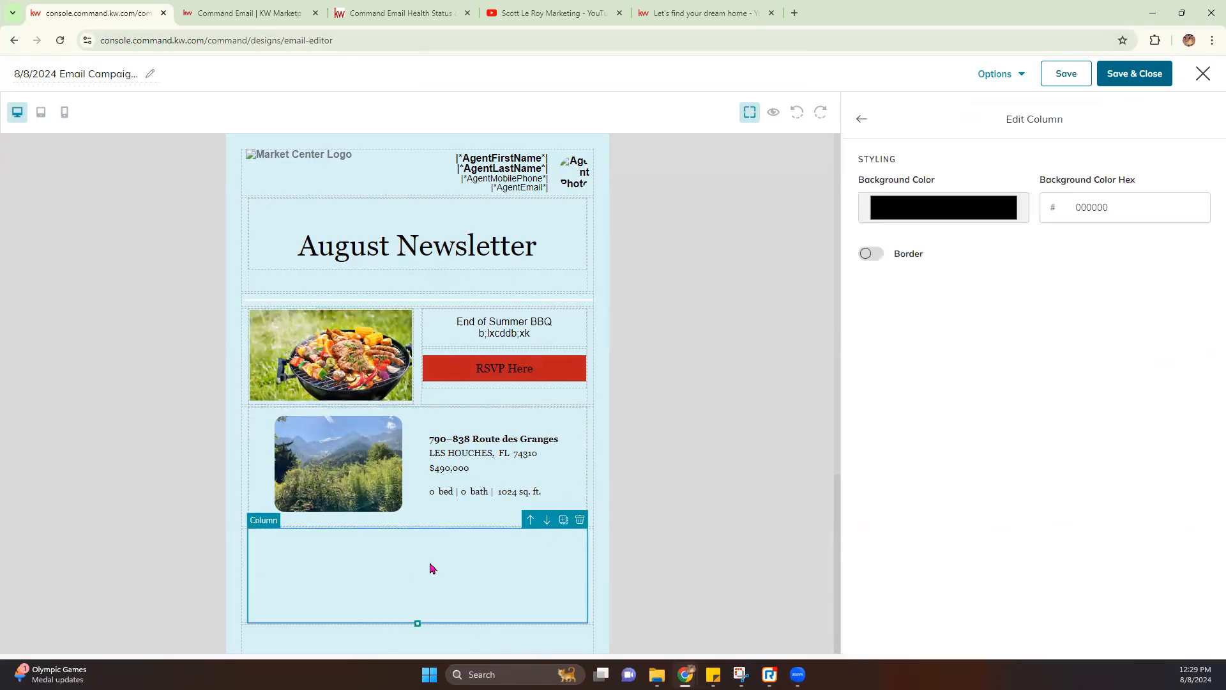
left_click(857, 121)
left_click_drag(922, 475, 432, 558)
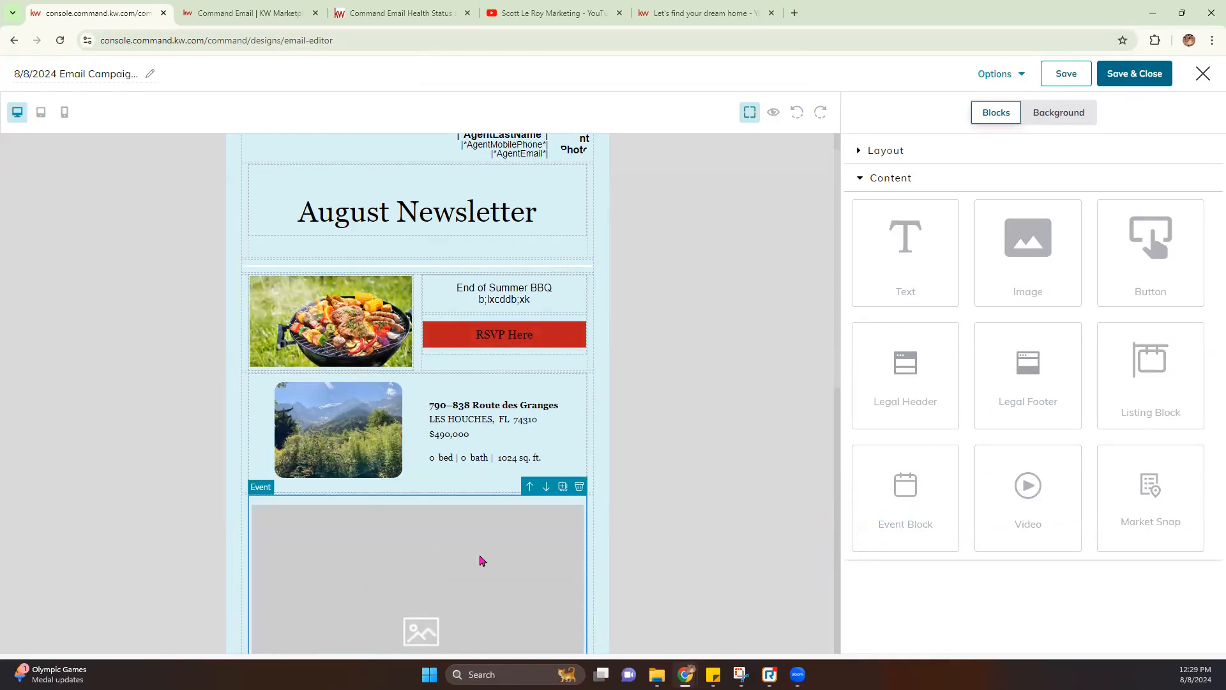
scroll(482, 560, "down", 3)
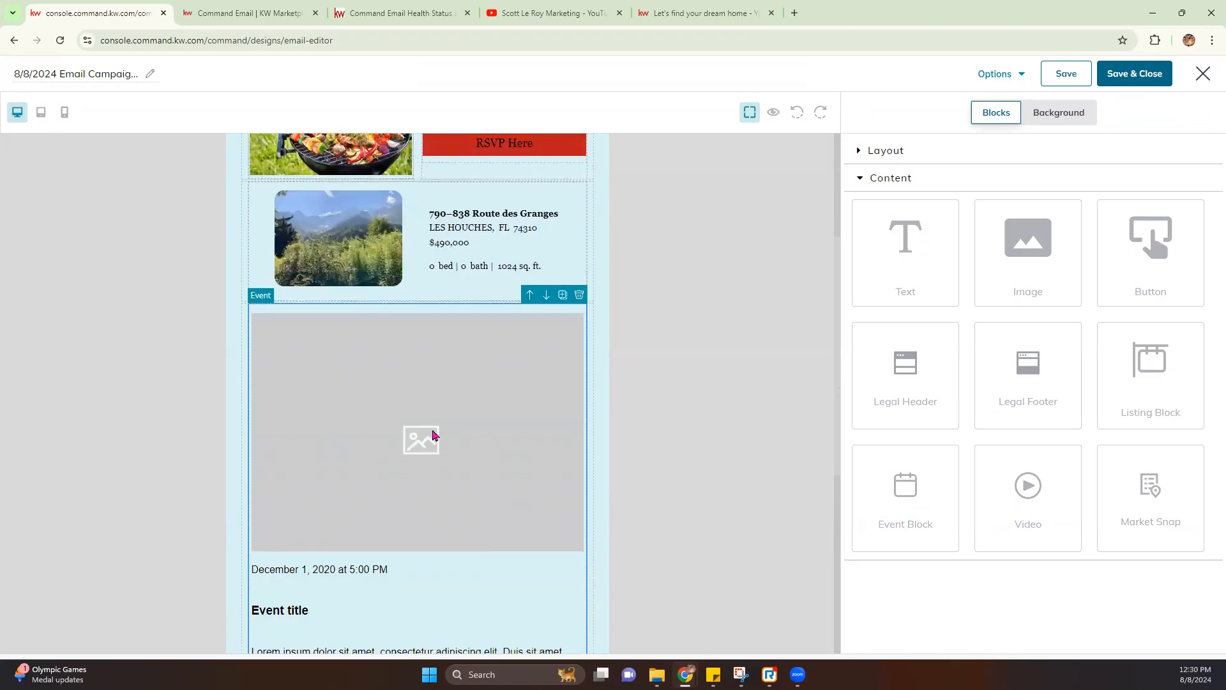
scroll(282, 458, "down", 2)
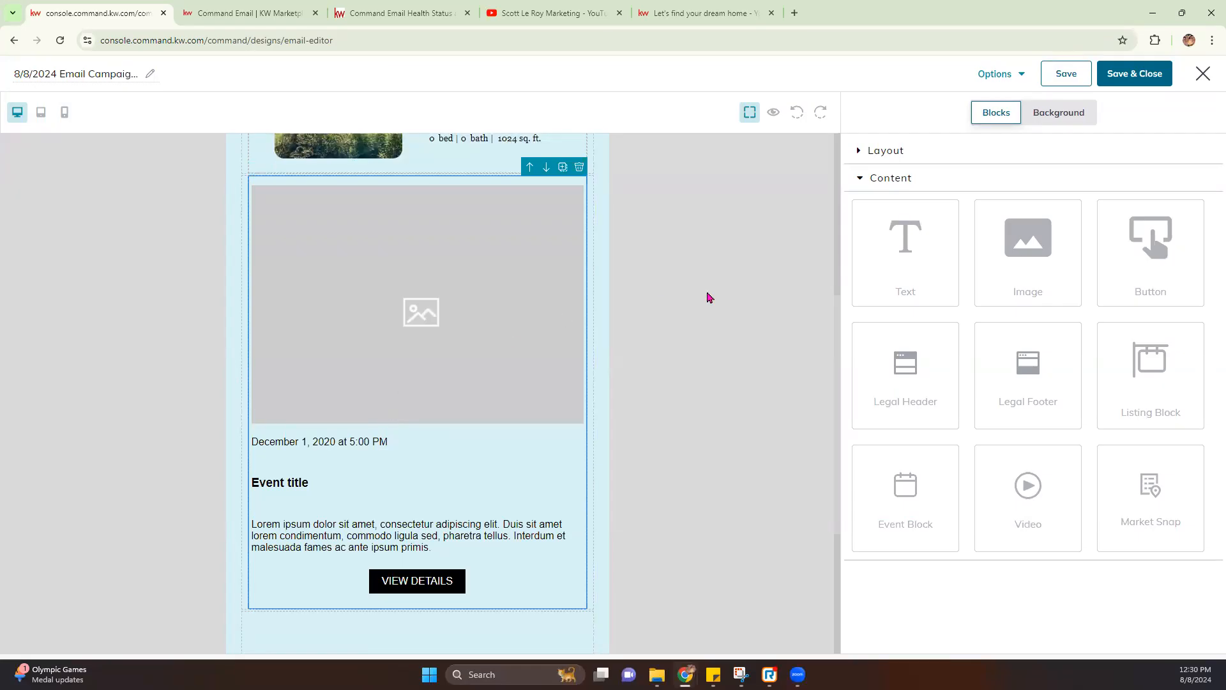
Replace the event placeholder image with the first photo from the 123 Main, Alameda listing
left_click(386, 360)
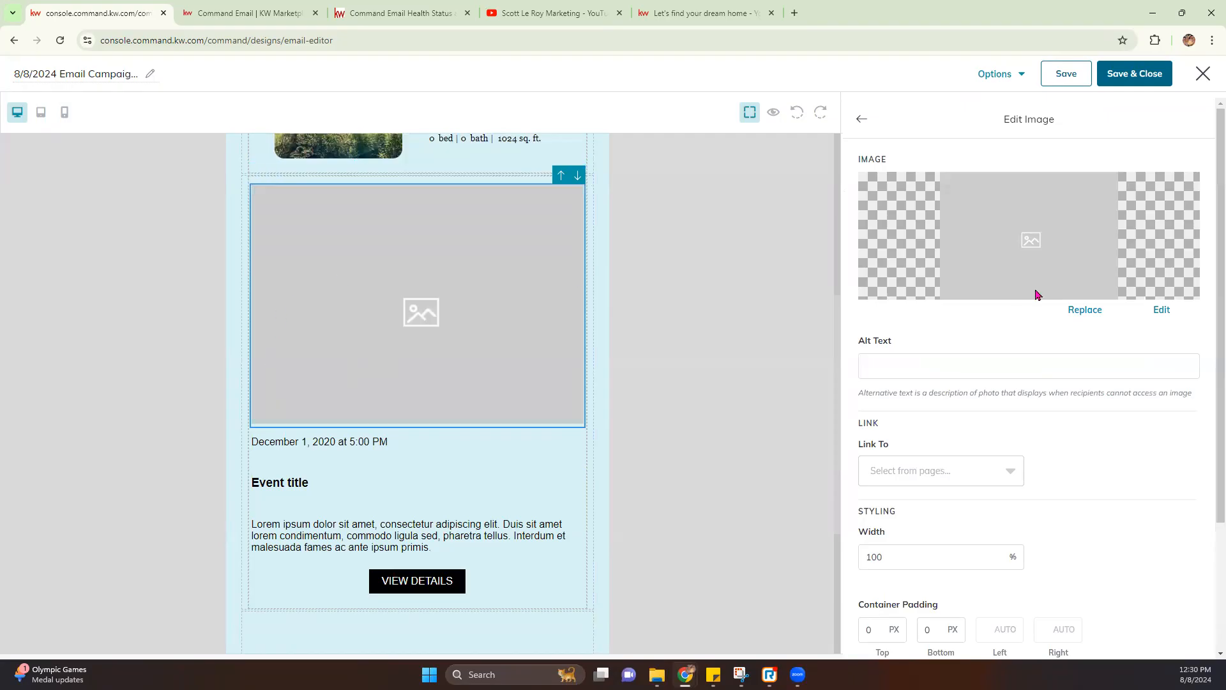
left_click(1085, 310)
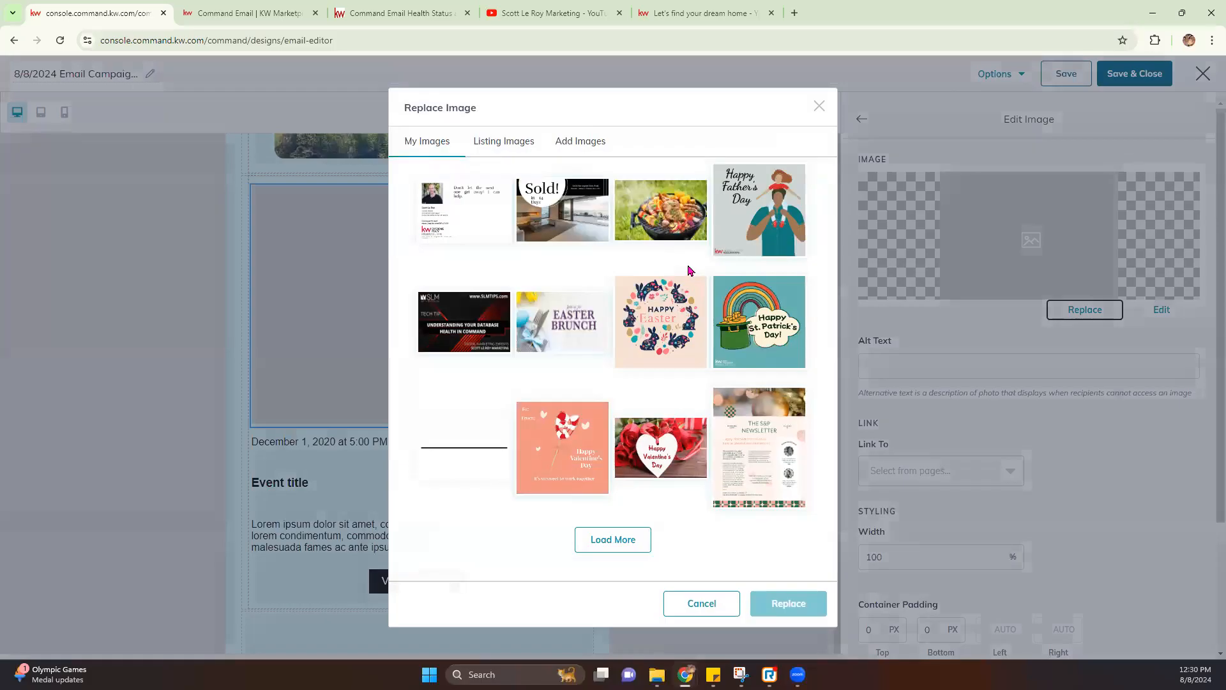
left_click(496, 143)
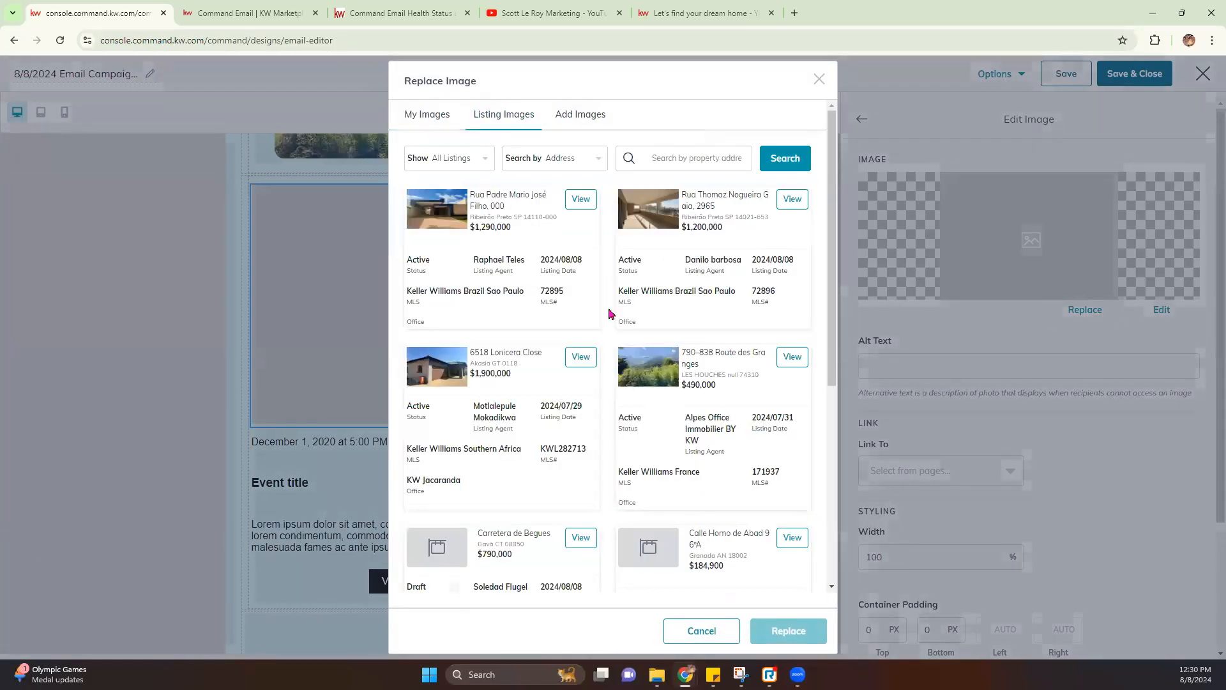
left_click(666, 158)
type("1")
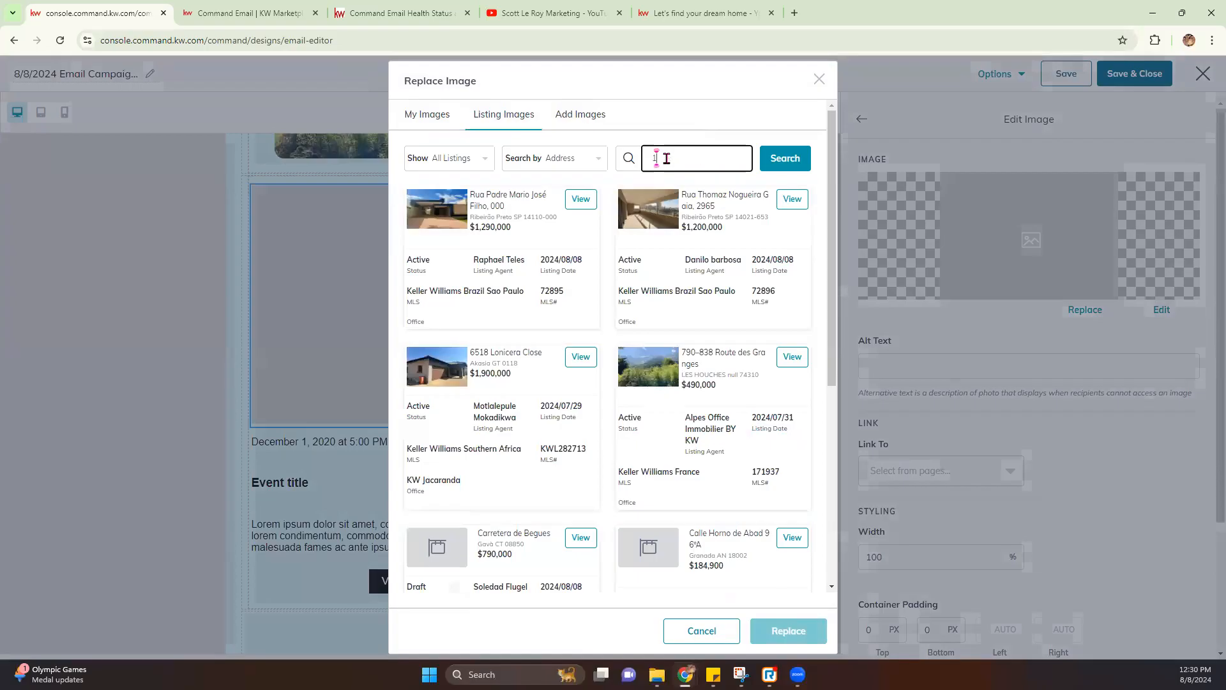
type("23 main")
left_click(774, 158)
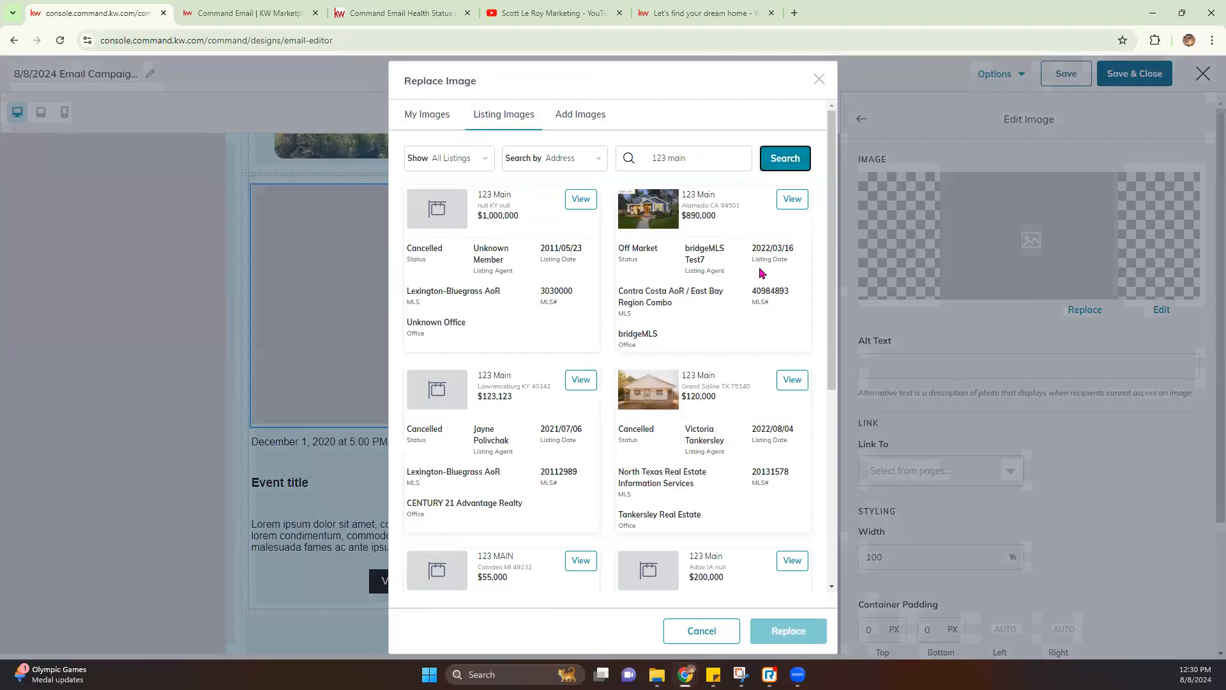
left_click(789, 205)
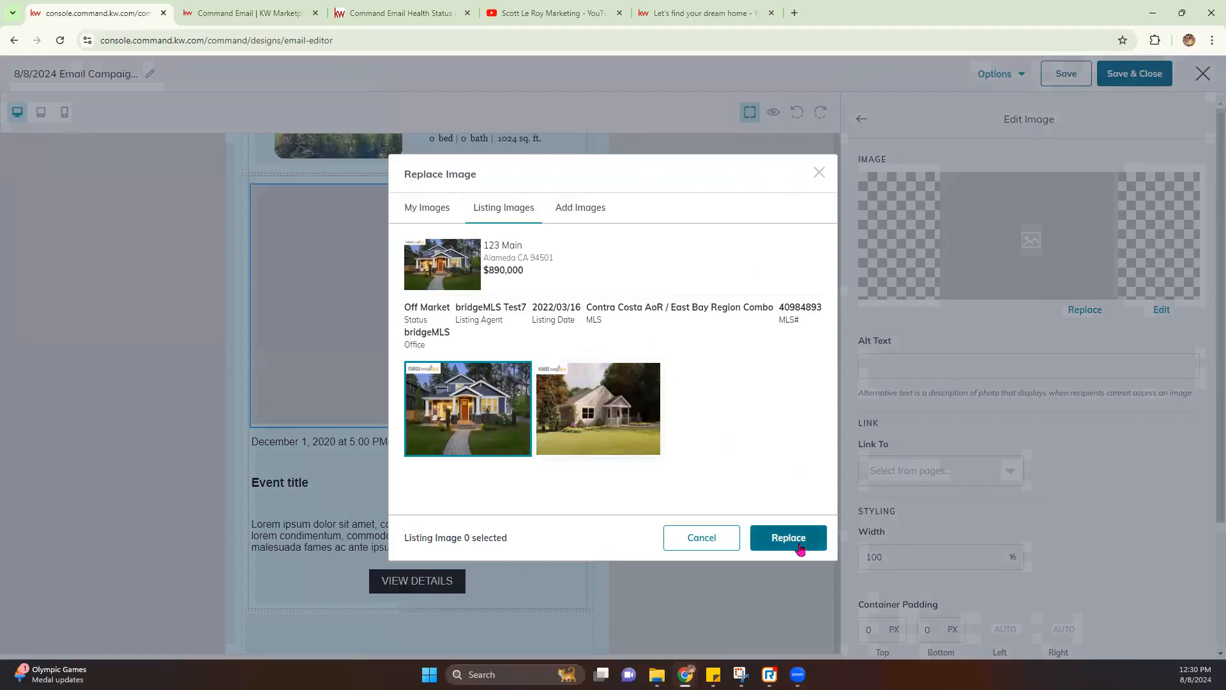
left_click(798, 544)
Change the event date text from December 1, 2020 at 5:00 to August 11, 2024 1-2 PM
left_click(341, 433)
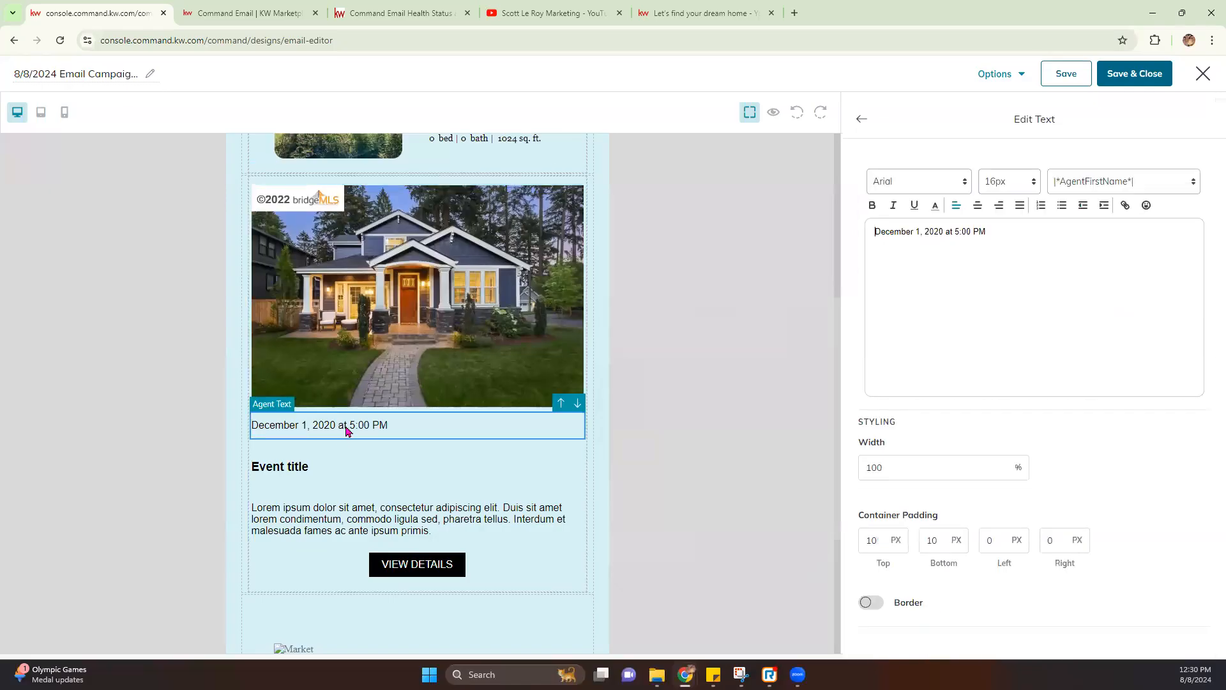
double_click(897, 233)
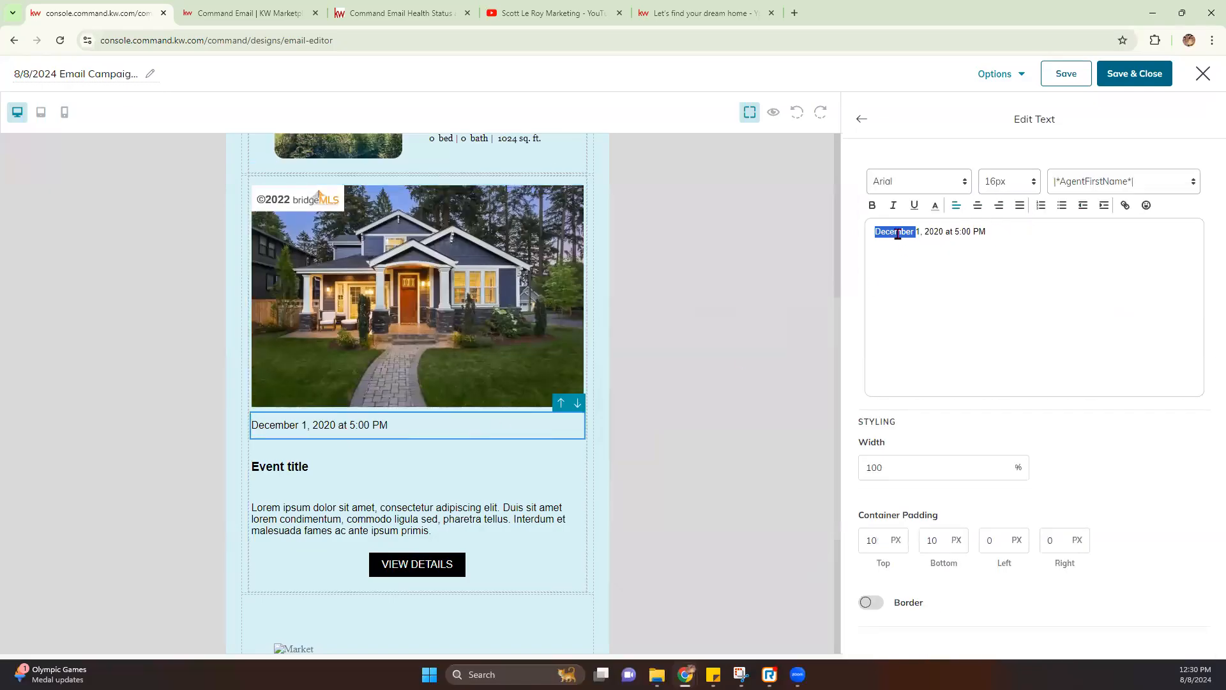
type("August")
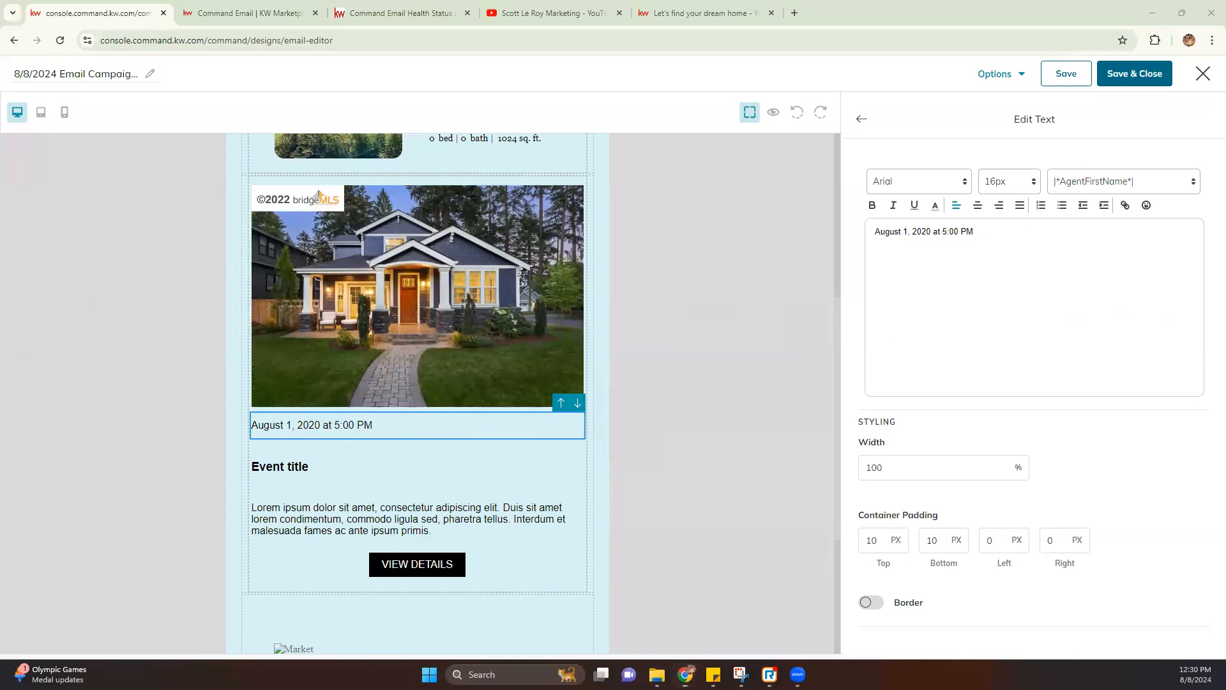
double_click(905, 232)
type("11")
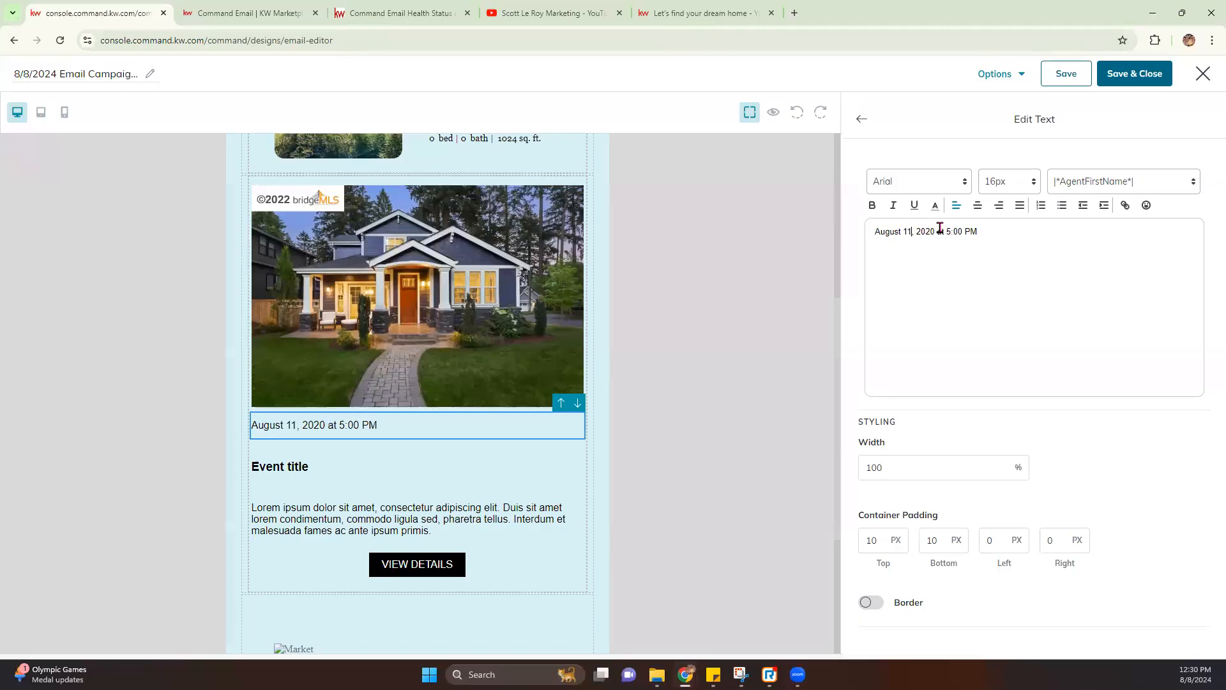
double_click(924, 231)
type("2024")
left_click_drag(966, 231, 933, 233)
key("BackSpace")
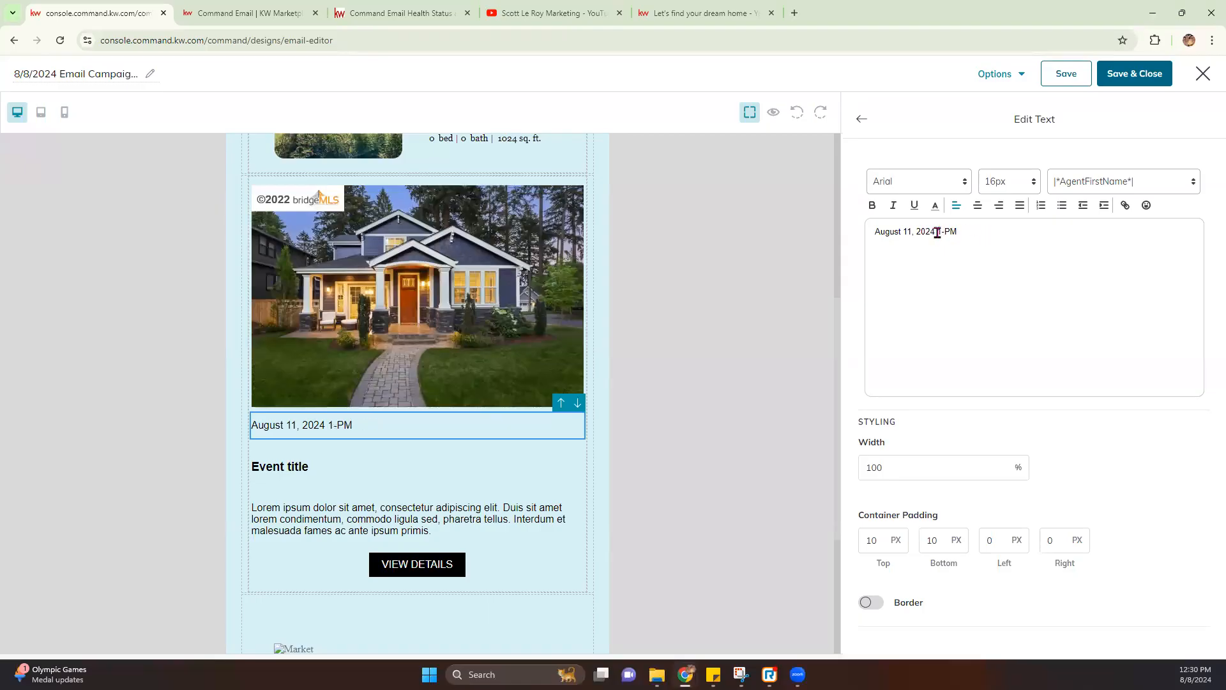
type("1-2")
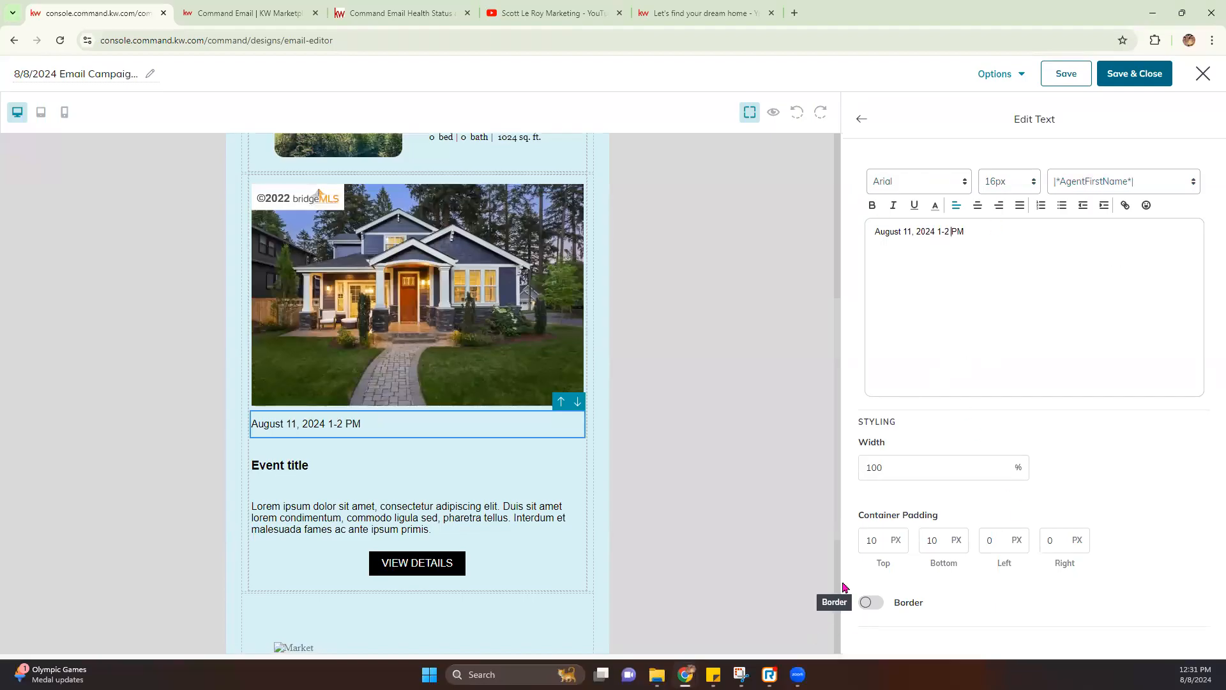
scroll(836, 584, "down", 3)
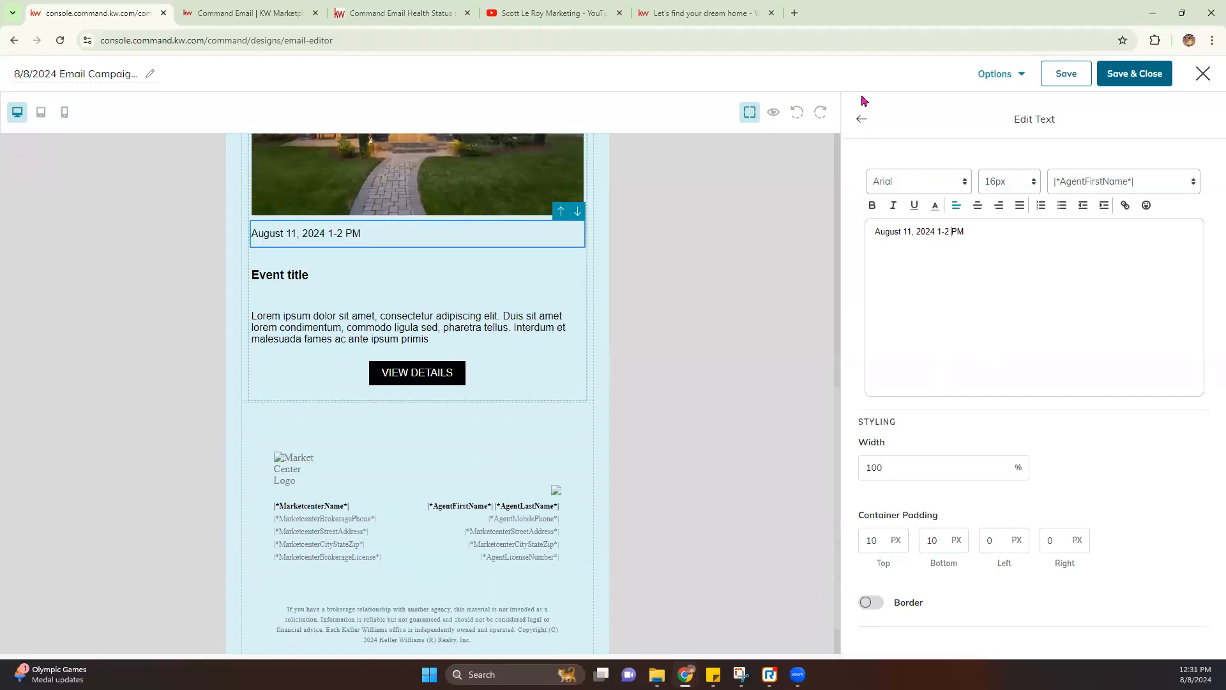
left_click(861, 118)
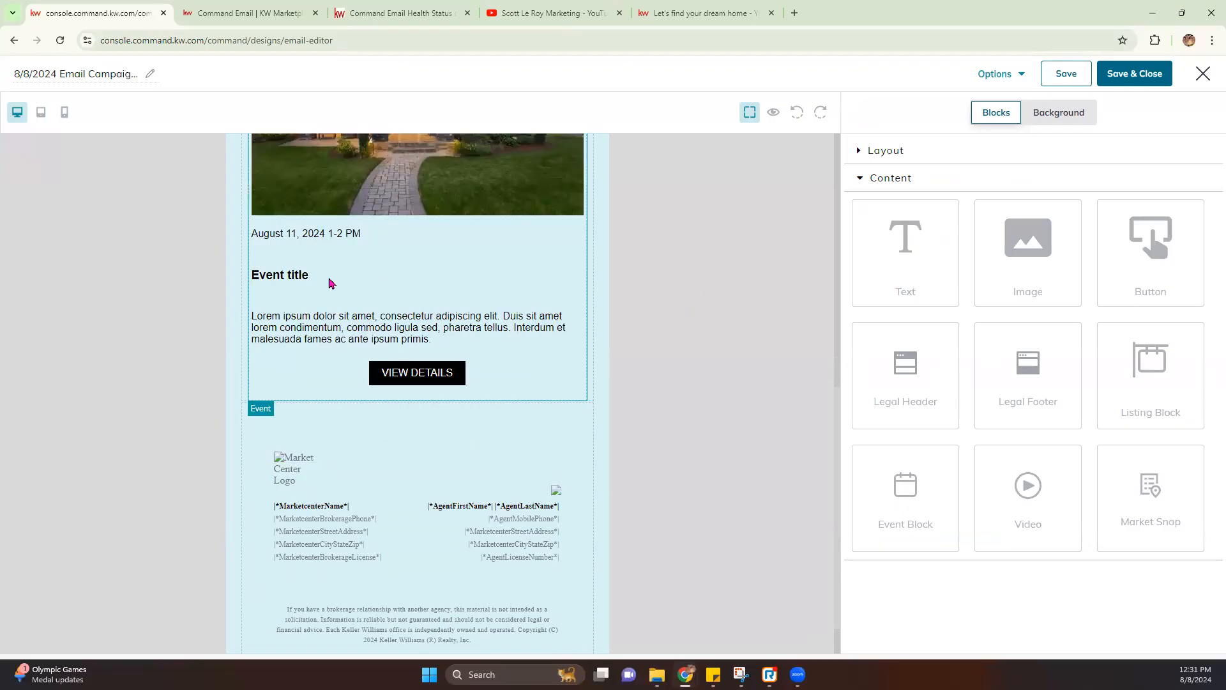
Rename the Event title heading to Open House
left_click(281, 276)
left_click_drag(984, 235, 791, 228)
type("Open House")
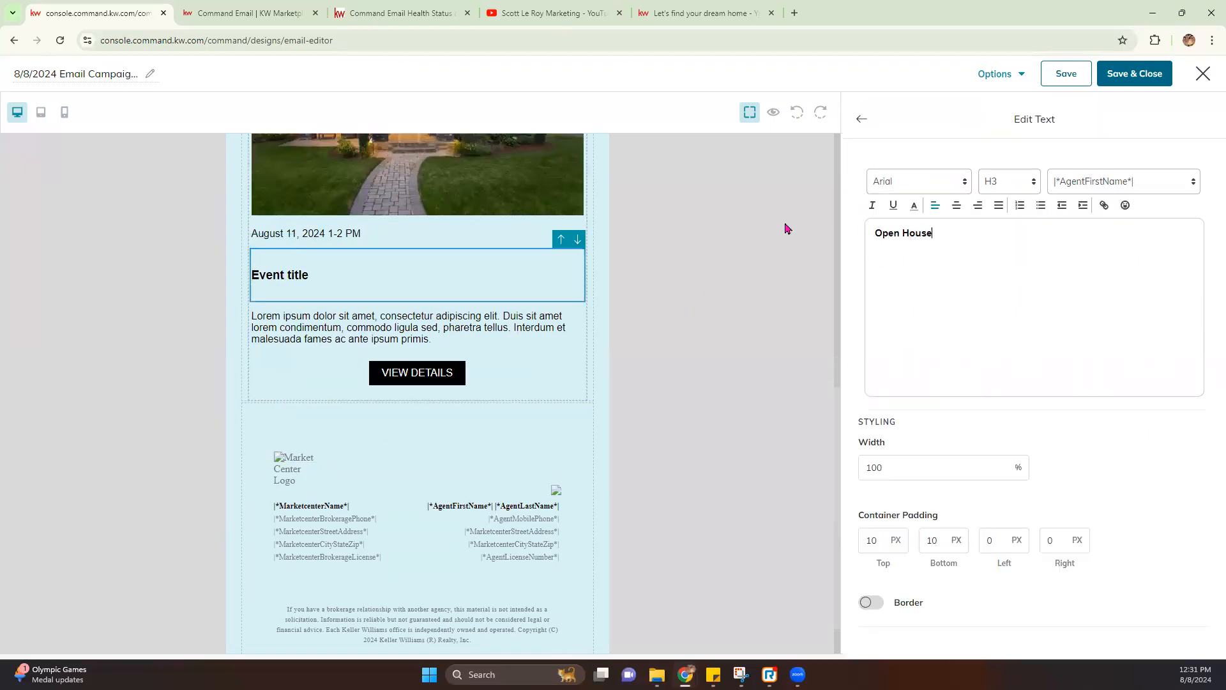
left_click(864, 120)
Delete all the placeholder Lorem ipsum text from the description block
left_click(347, 330)
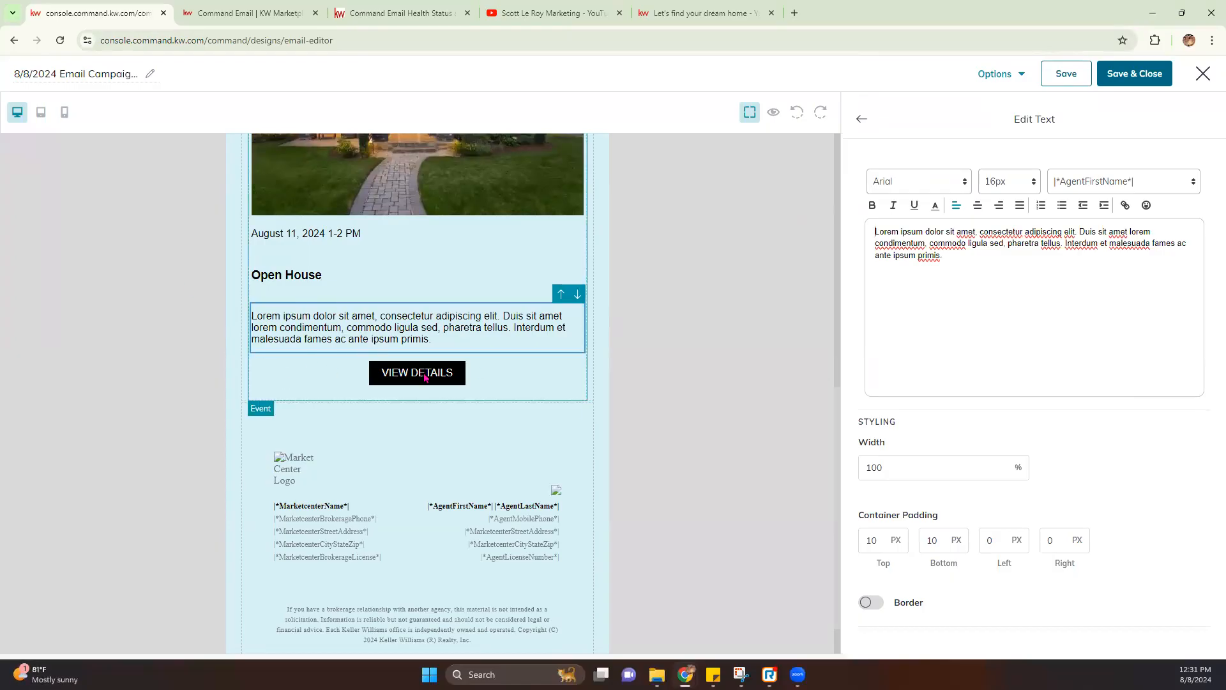
left_click_drag(996, 281, 856, 235)
key("BackSpace")
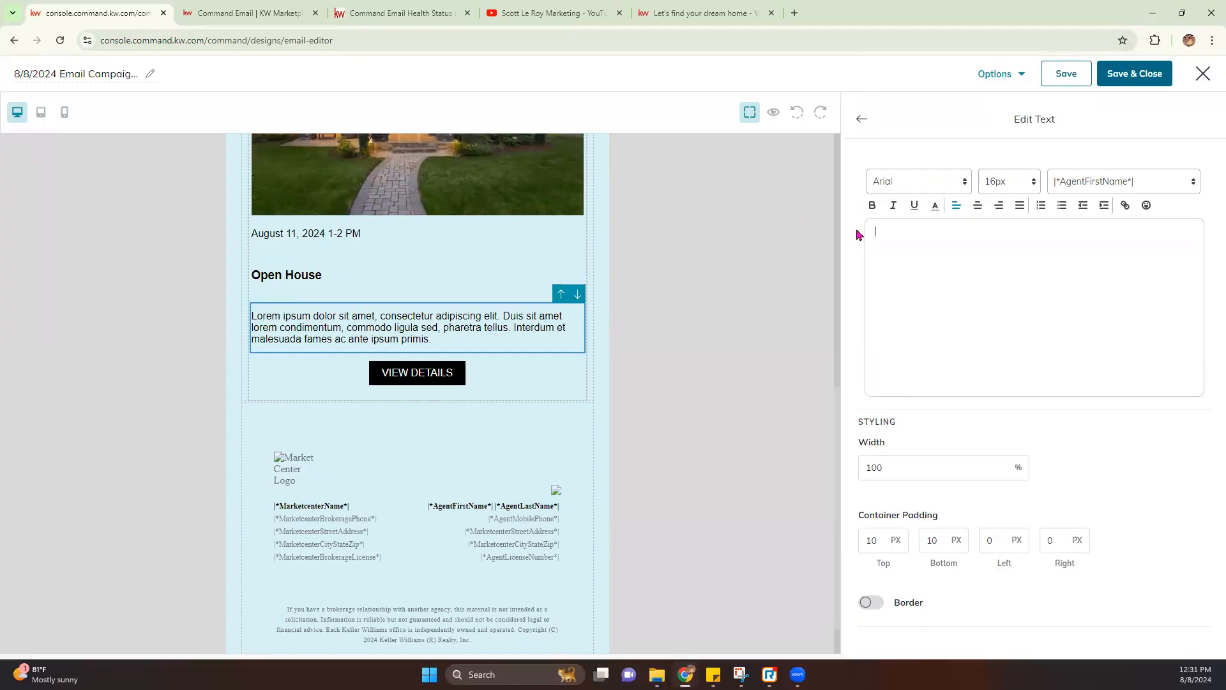
Insert the |*ContactFirstName*| merge tag, followed by 'we just wanted to invite you to our upcoming open house this weekend.'
left_click(1177, 186)
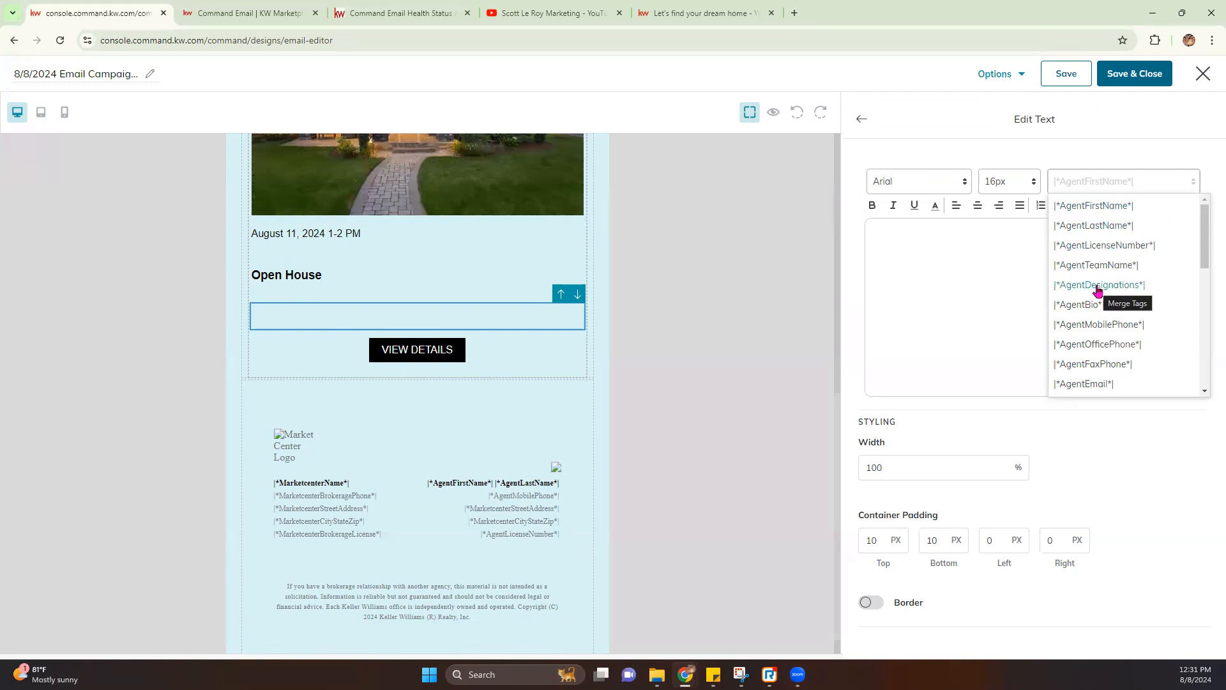
scroll(1098, 294, "down", 5)
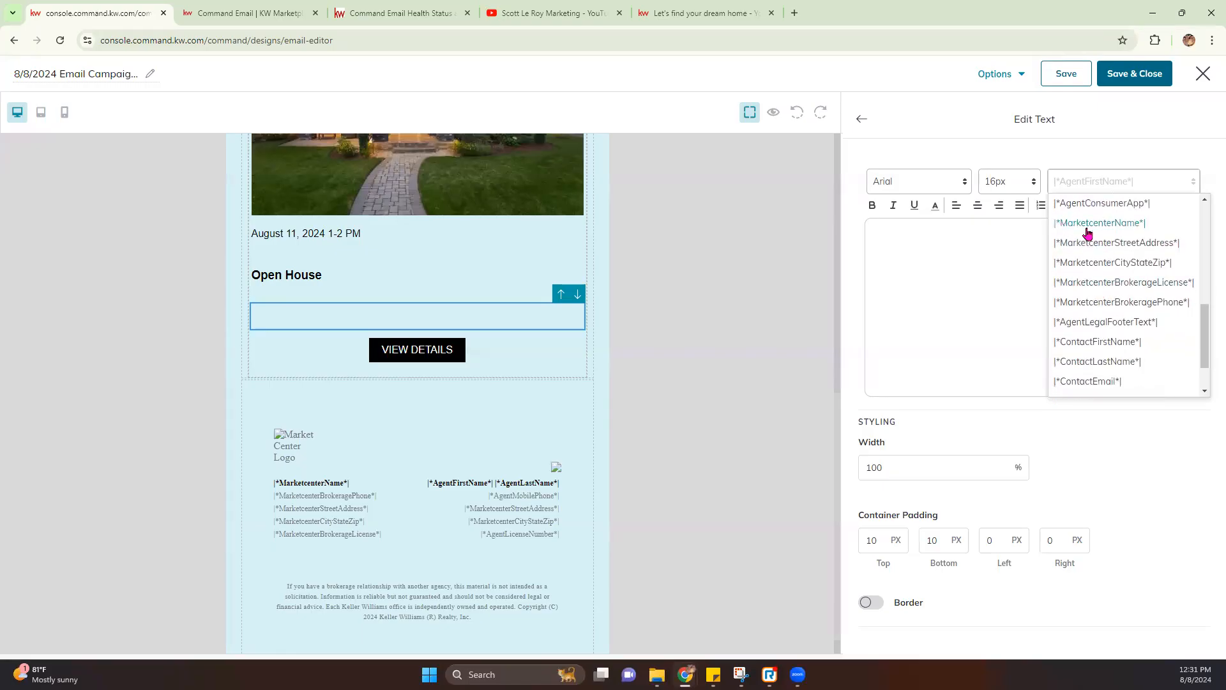
scroll(1103, 317, "down", 2)
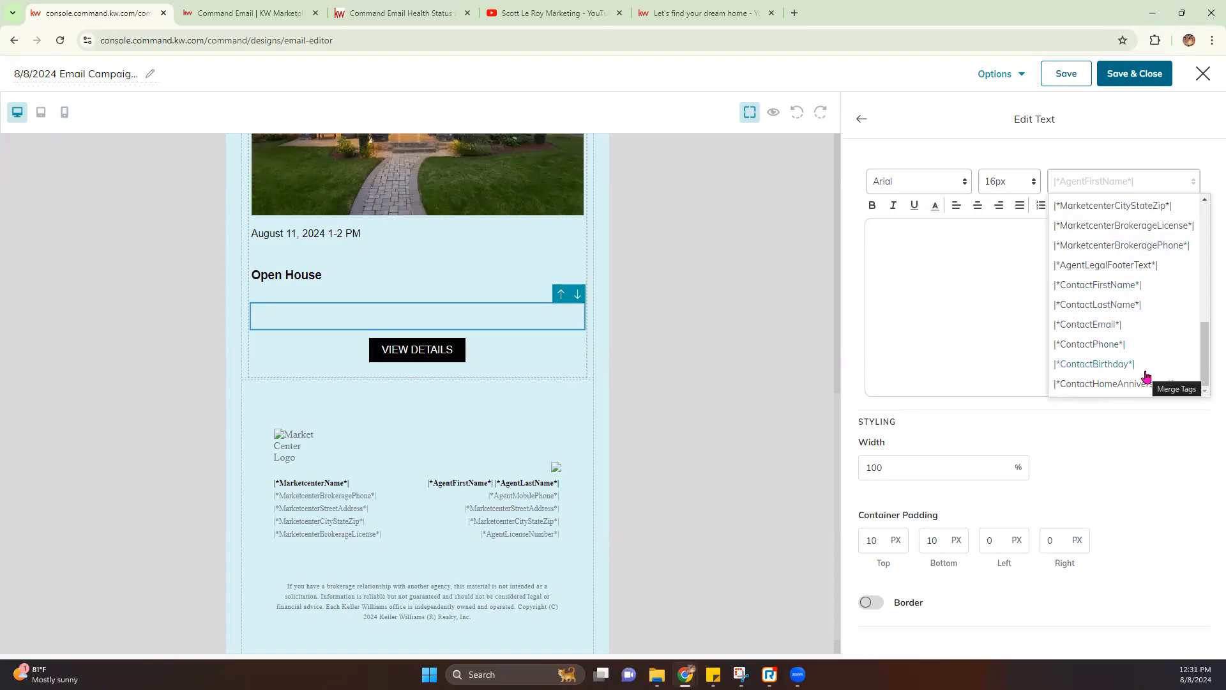
left_click(1116, 286)
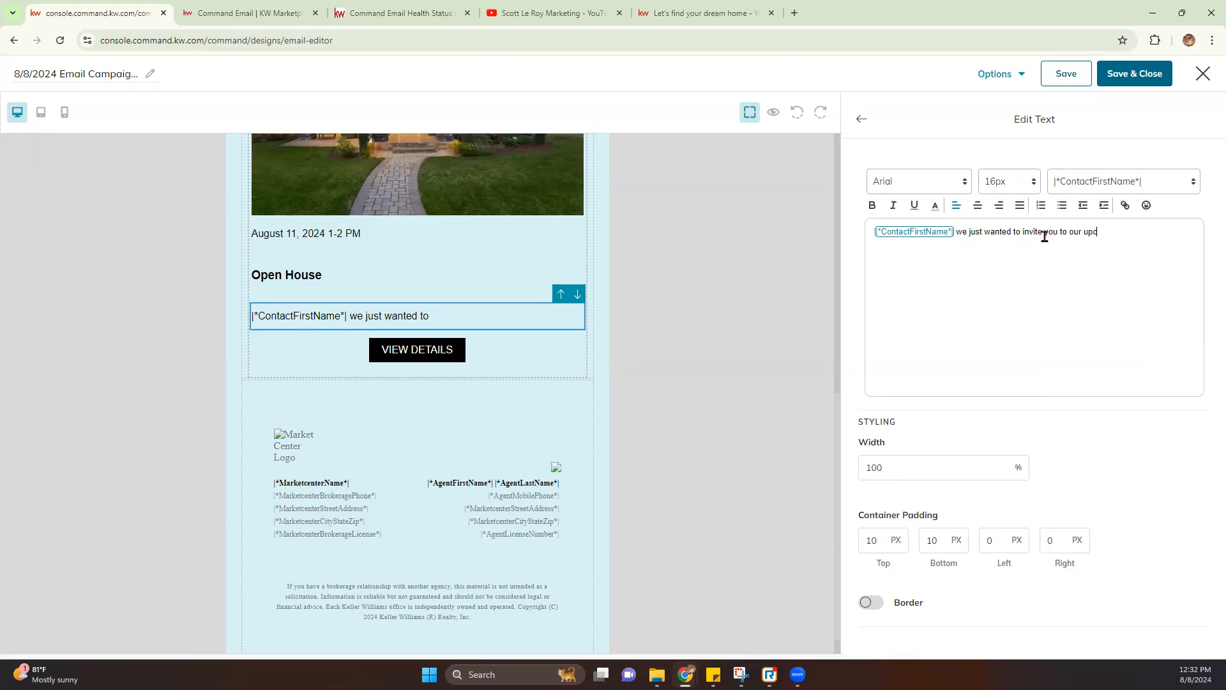
type("open house")
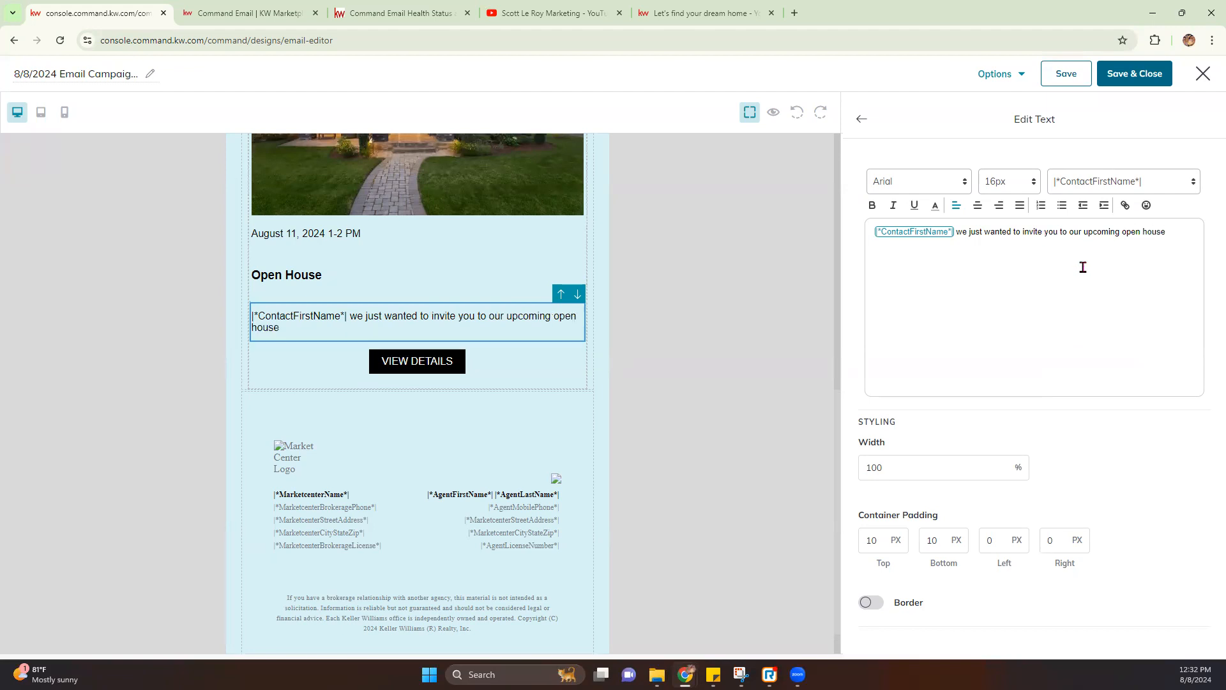
type("this weekend.")
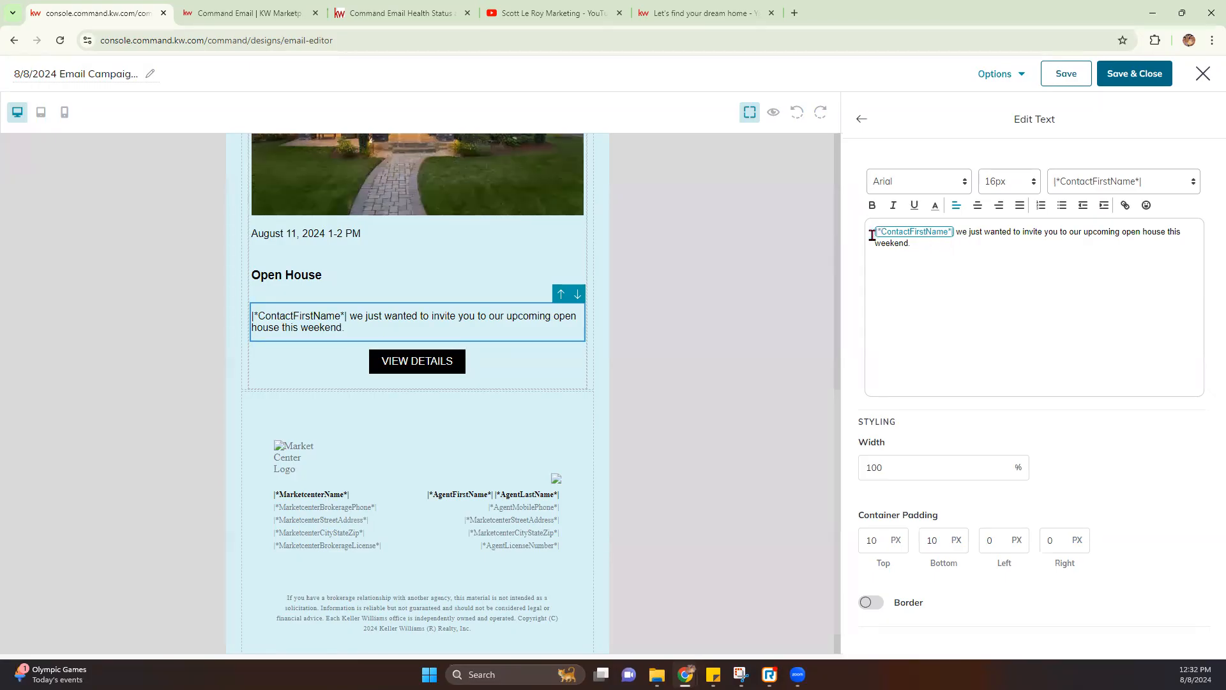
left_click(1149, 178)
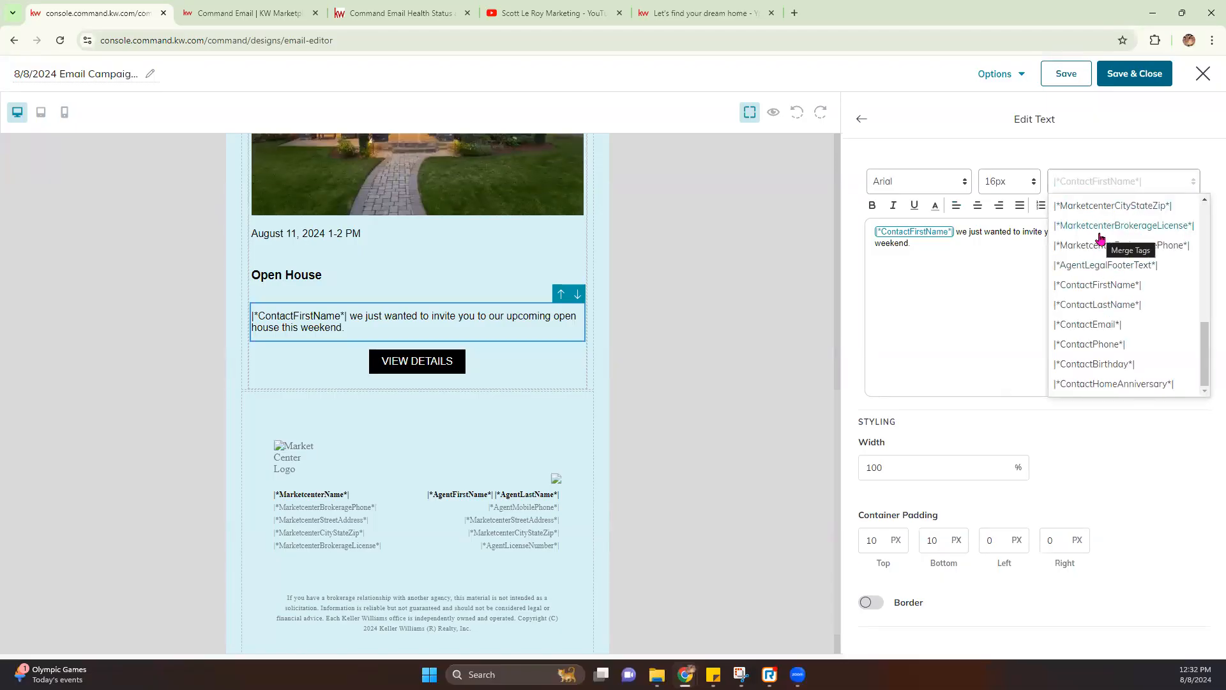
left_click(1009, 283)
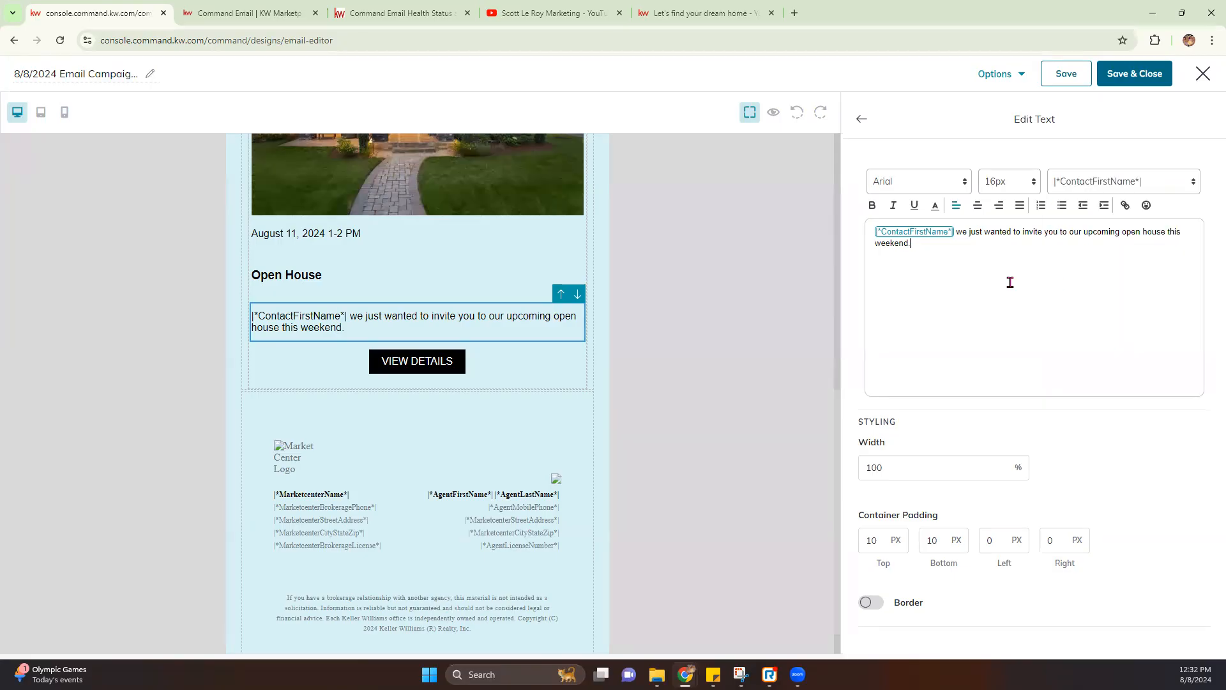
Finish the description and preview the email as a chosen contact
left_click(861, 121)
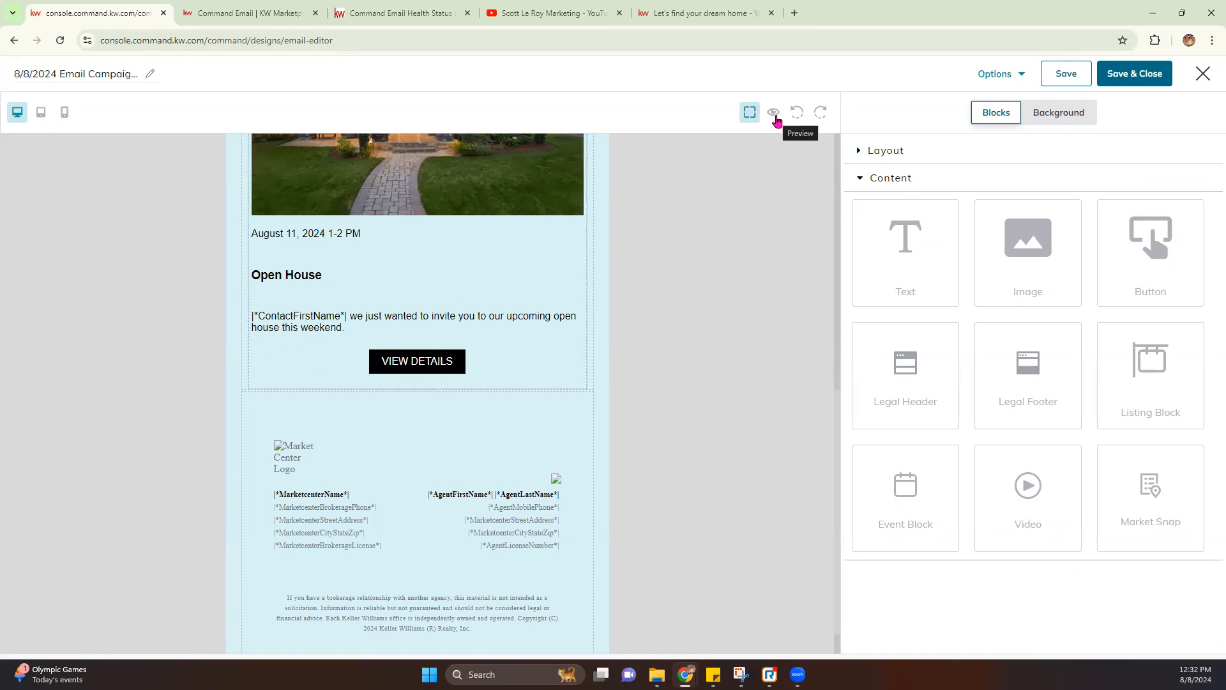
left_click(774, 114)
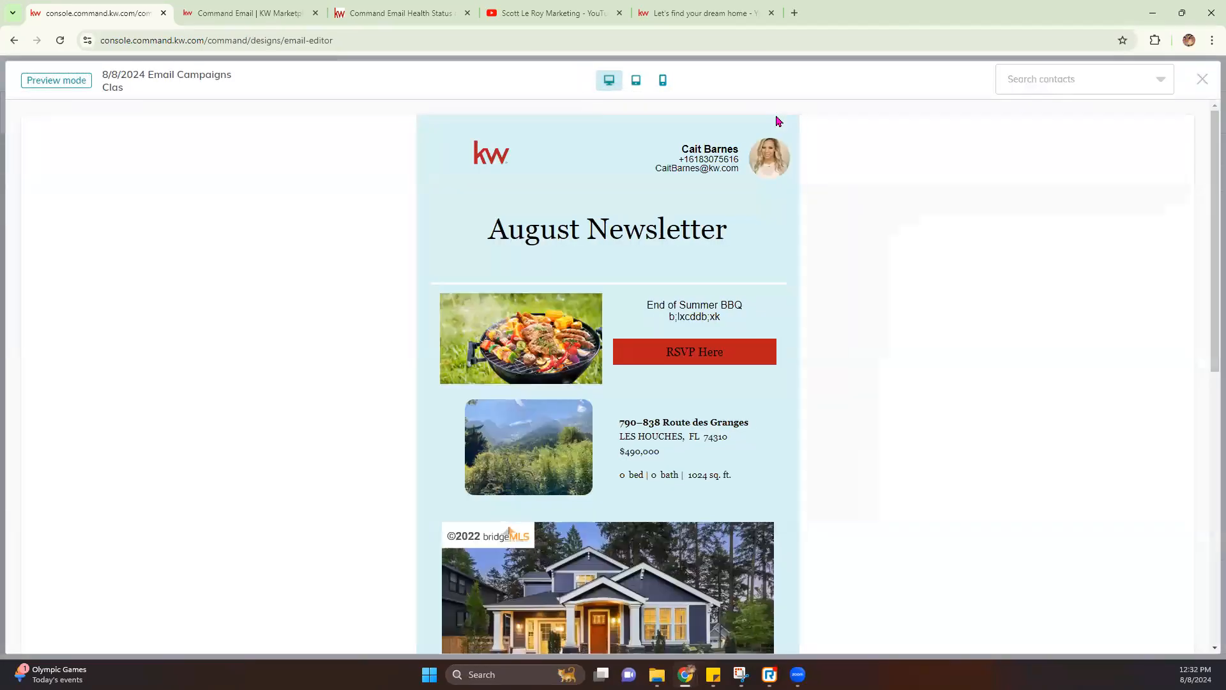
scroll(710, 274, "down", 9)
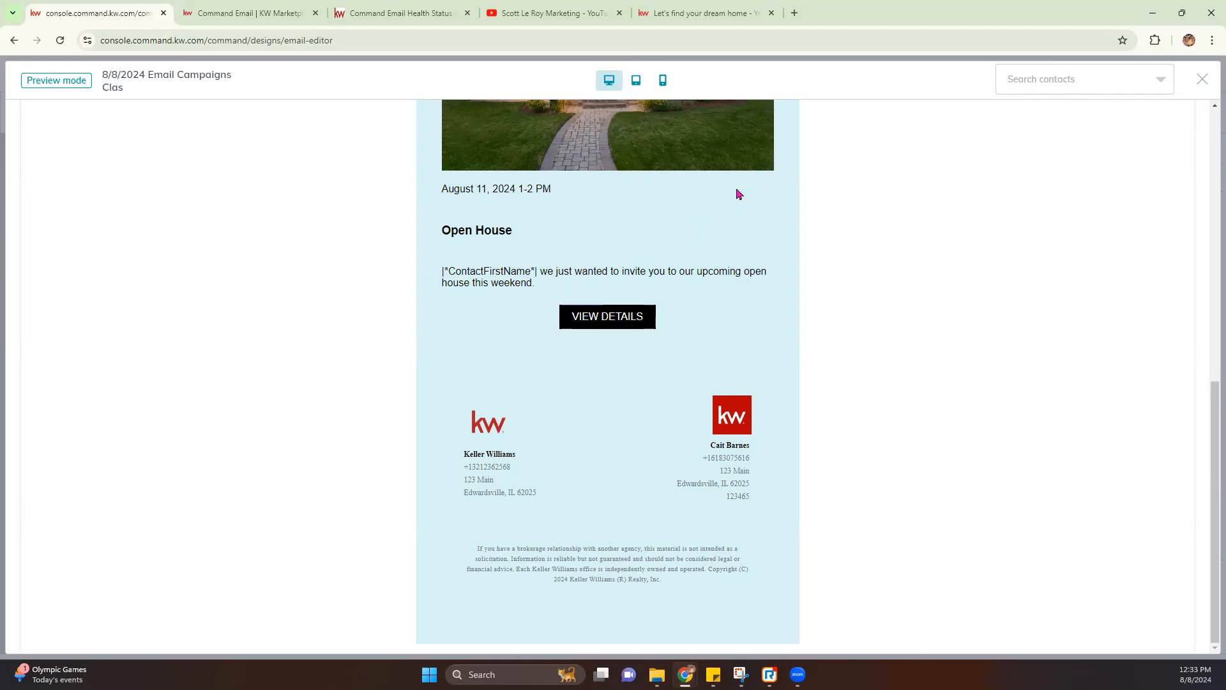
left_click(1058, 78)
left_click(1042, 171)
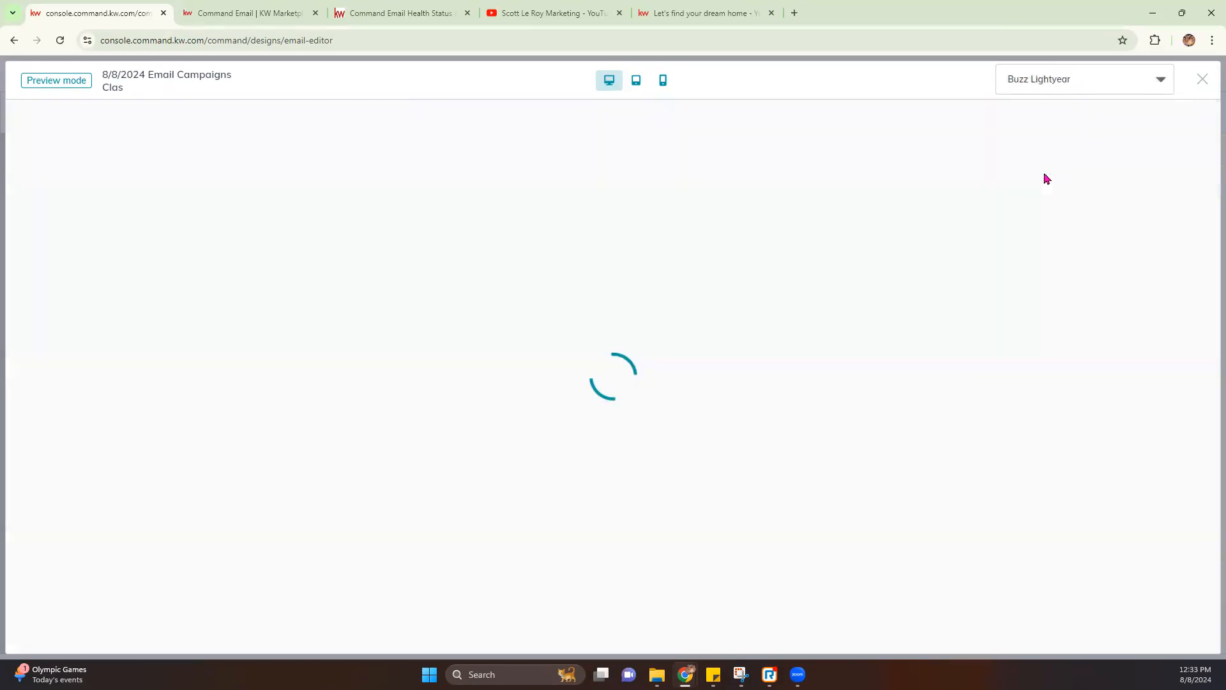
scroll(791, 304, "down", 9)
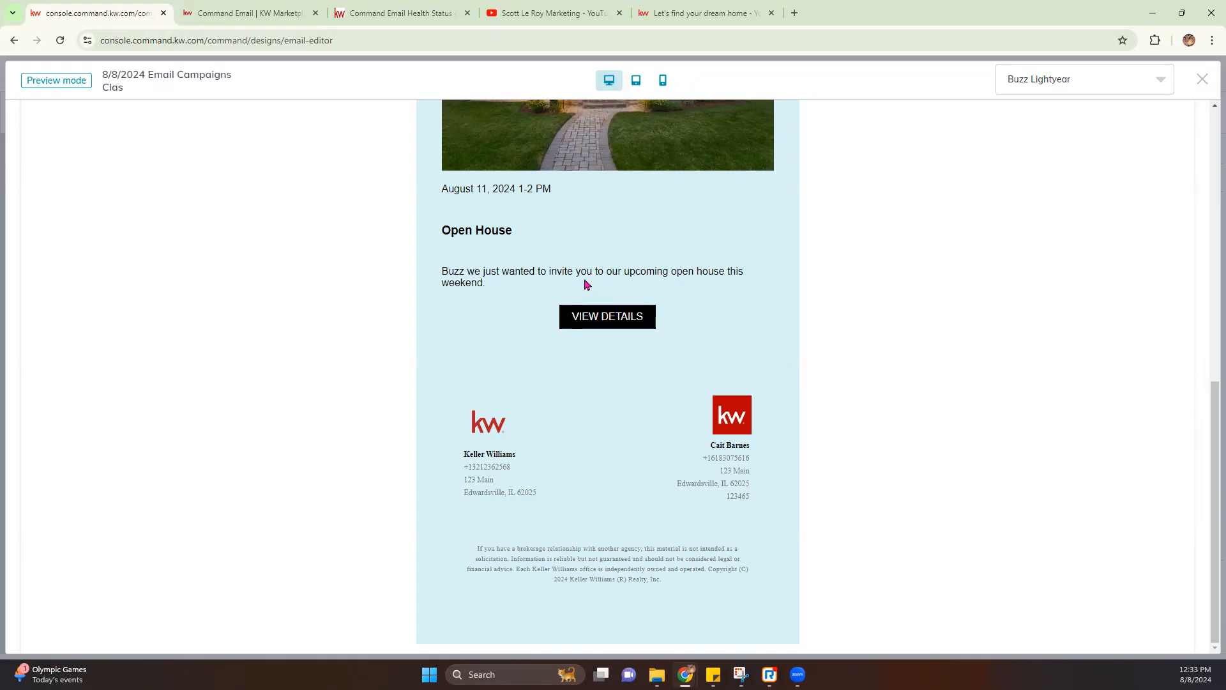
Keep the same preview recipient, return to the top and exit the preview
left_click(1089, 79)
left_click(852, 177)
left_click(1076, 91)
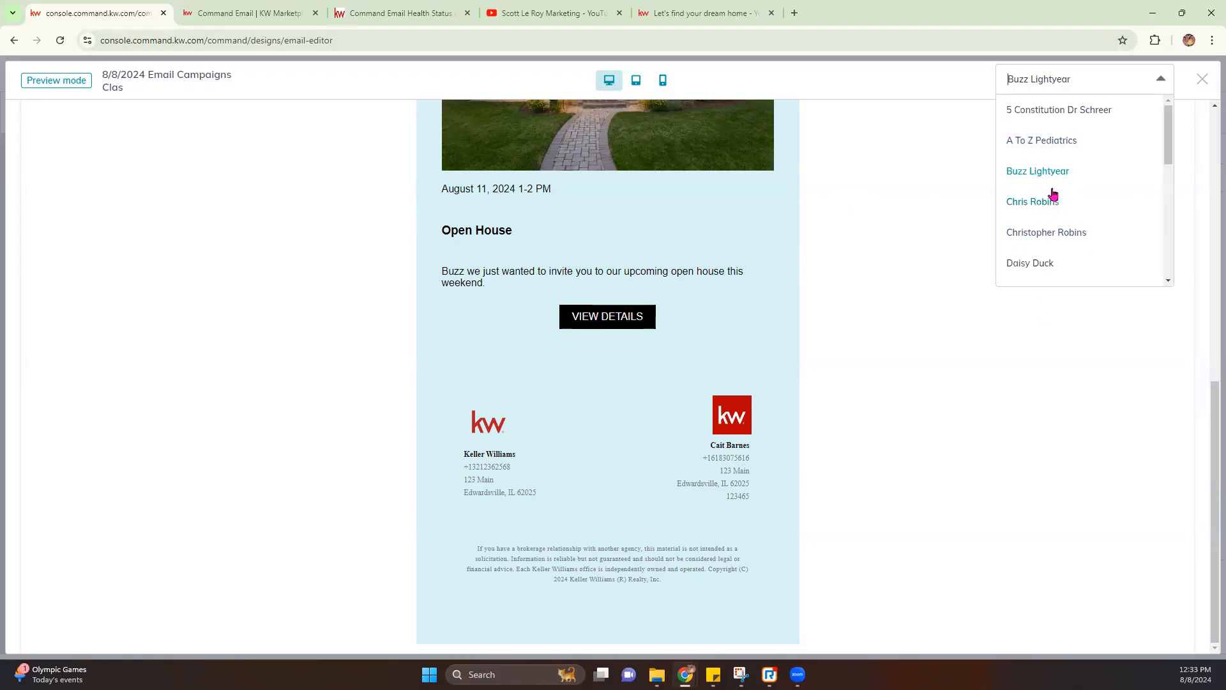
left_click(917, 281)
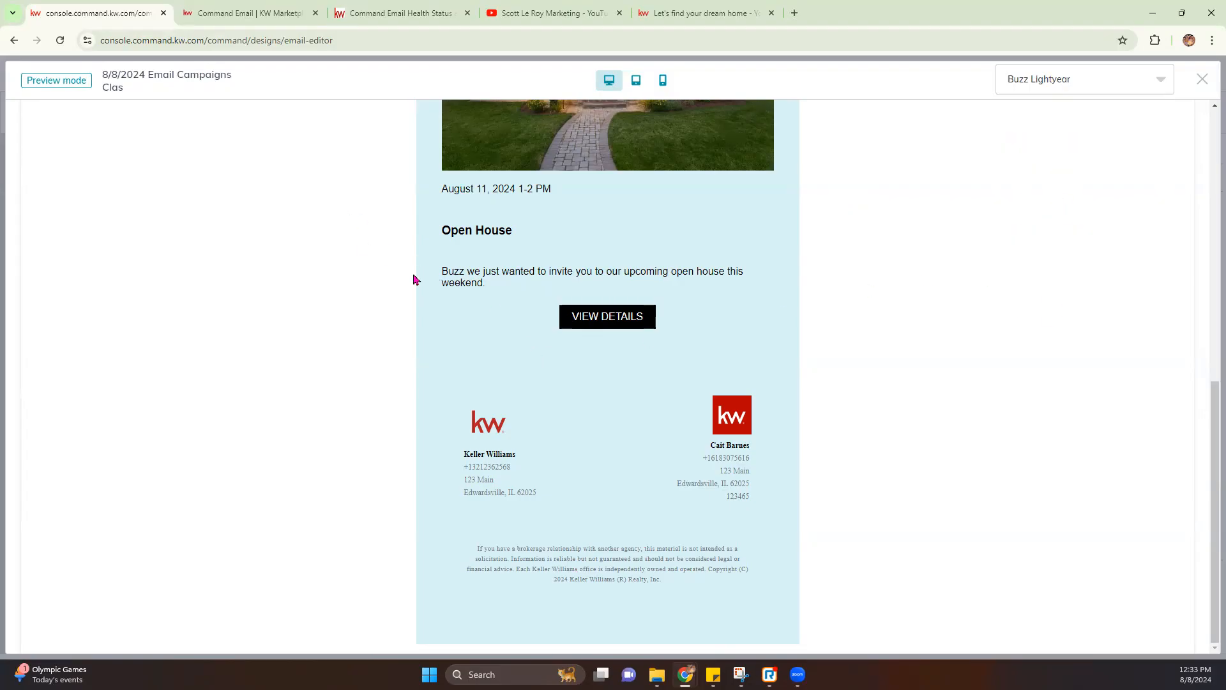
scroll(626, 333, "up", 9)
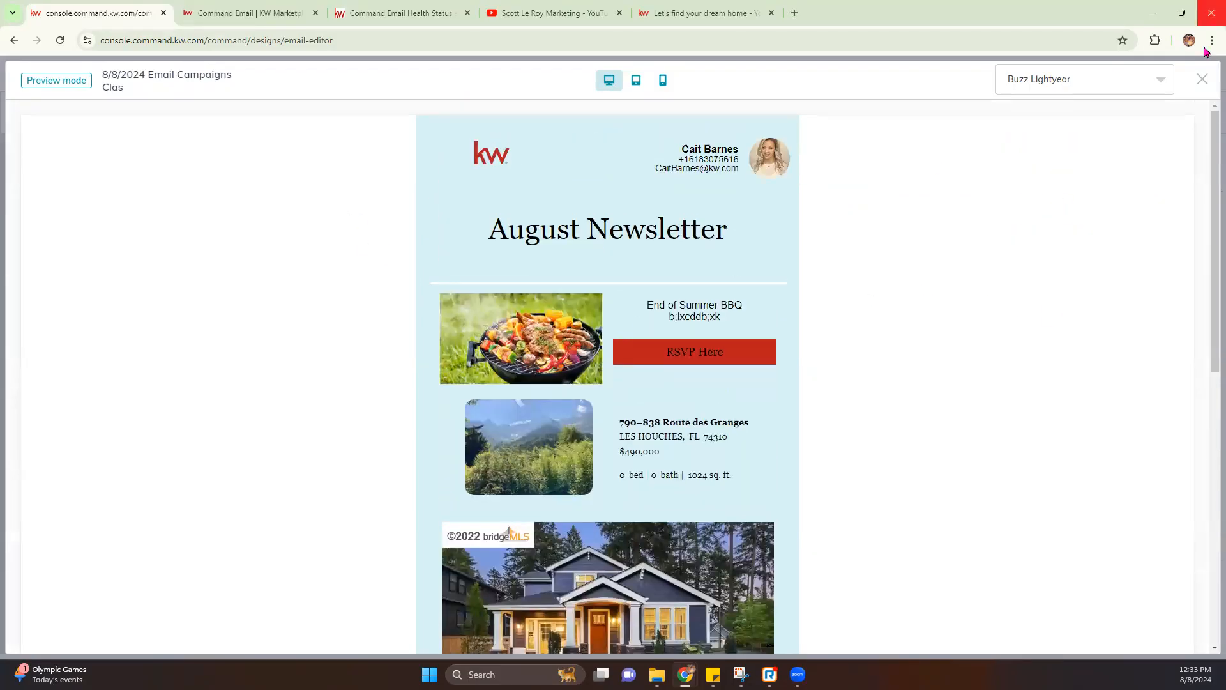
left_click(1203, 79)
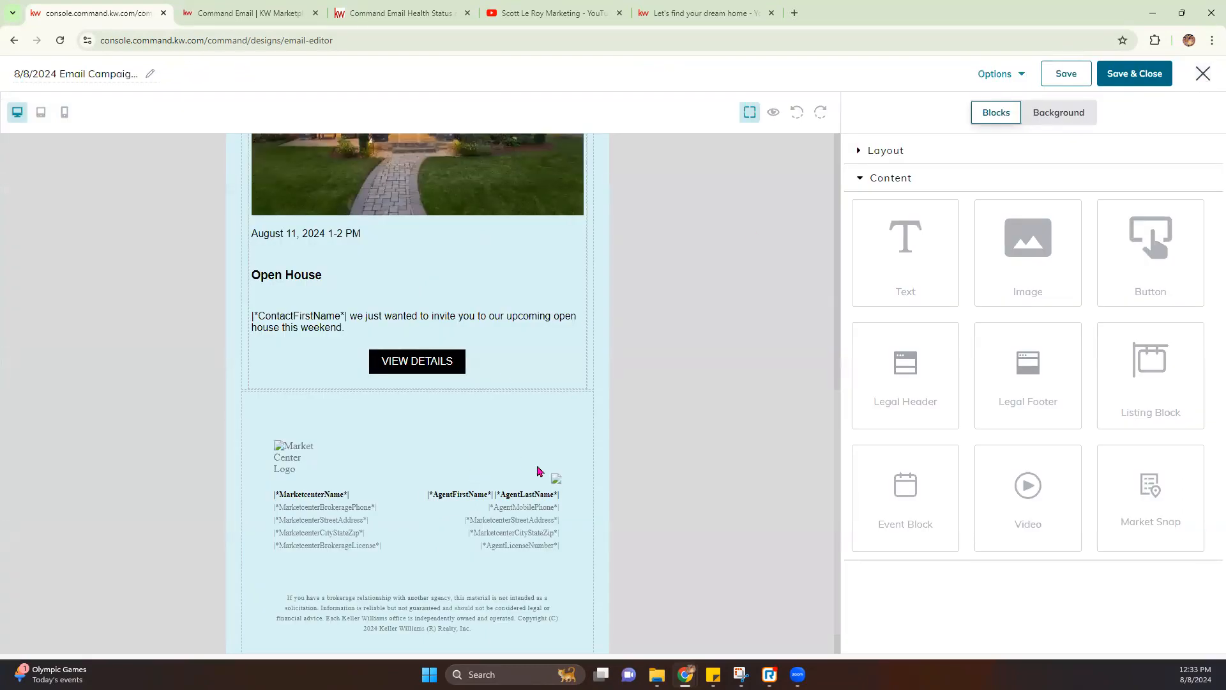
left_click(408, 366)
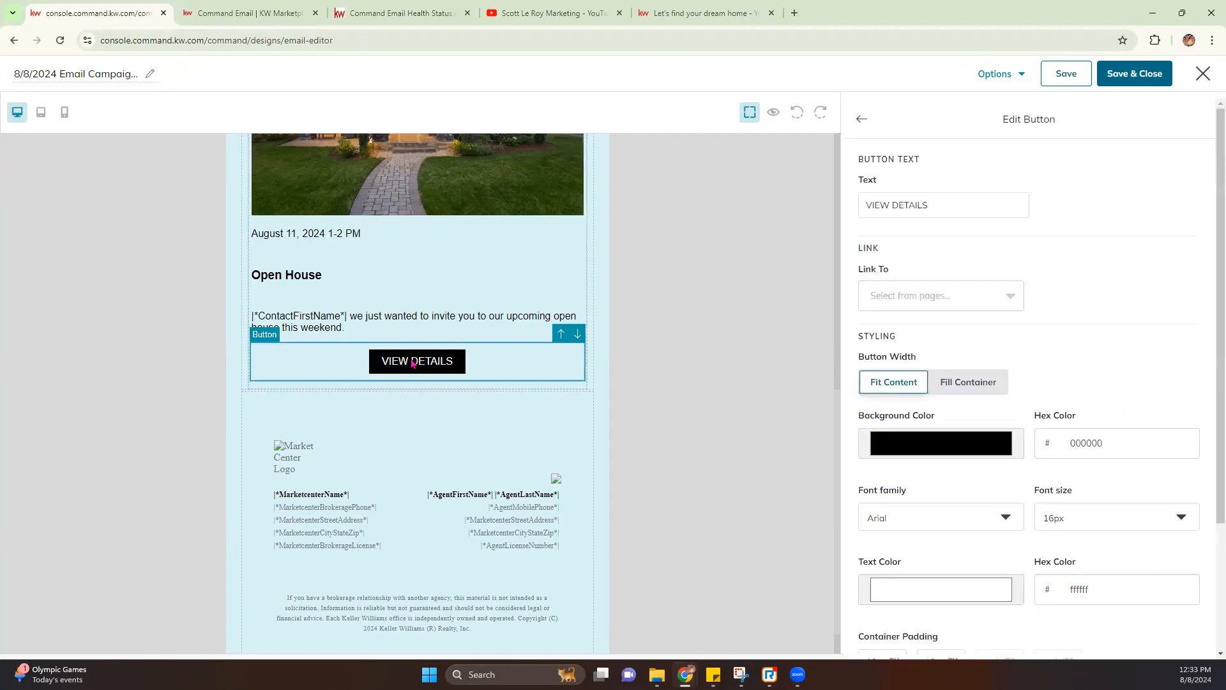
scroll(419, 306, "up", 7)
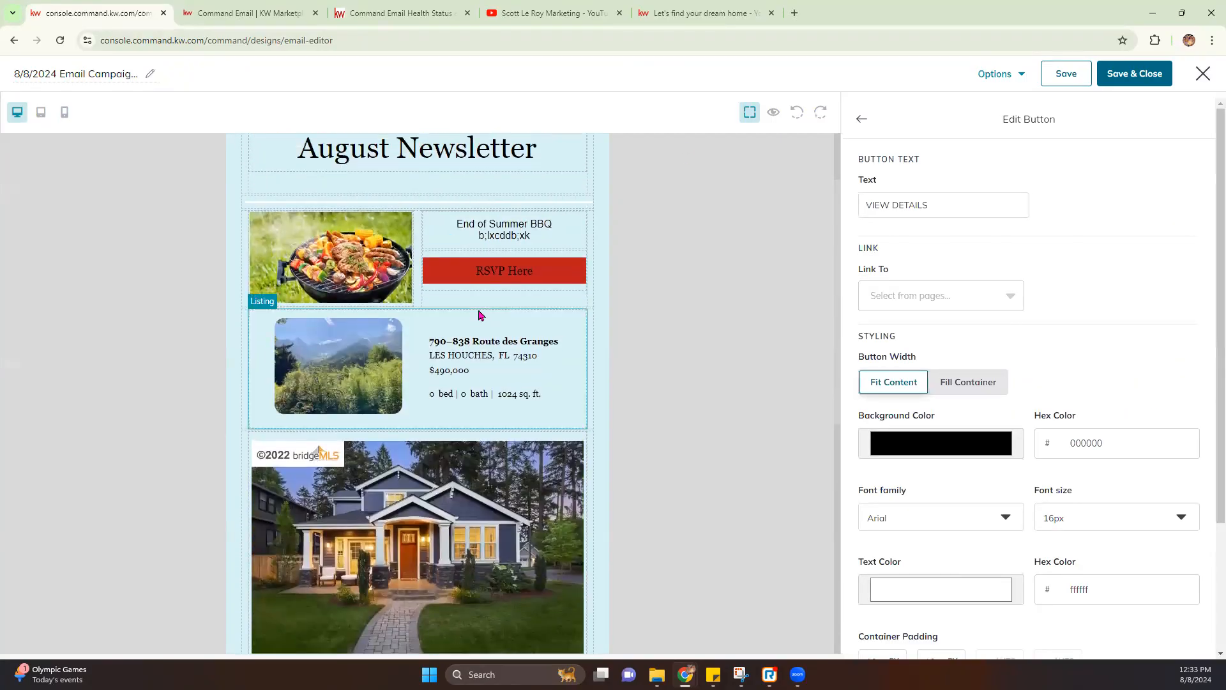
scroll(479, 319, "down", 4)
scroll(481, 386, "down", 2)
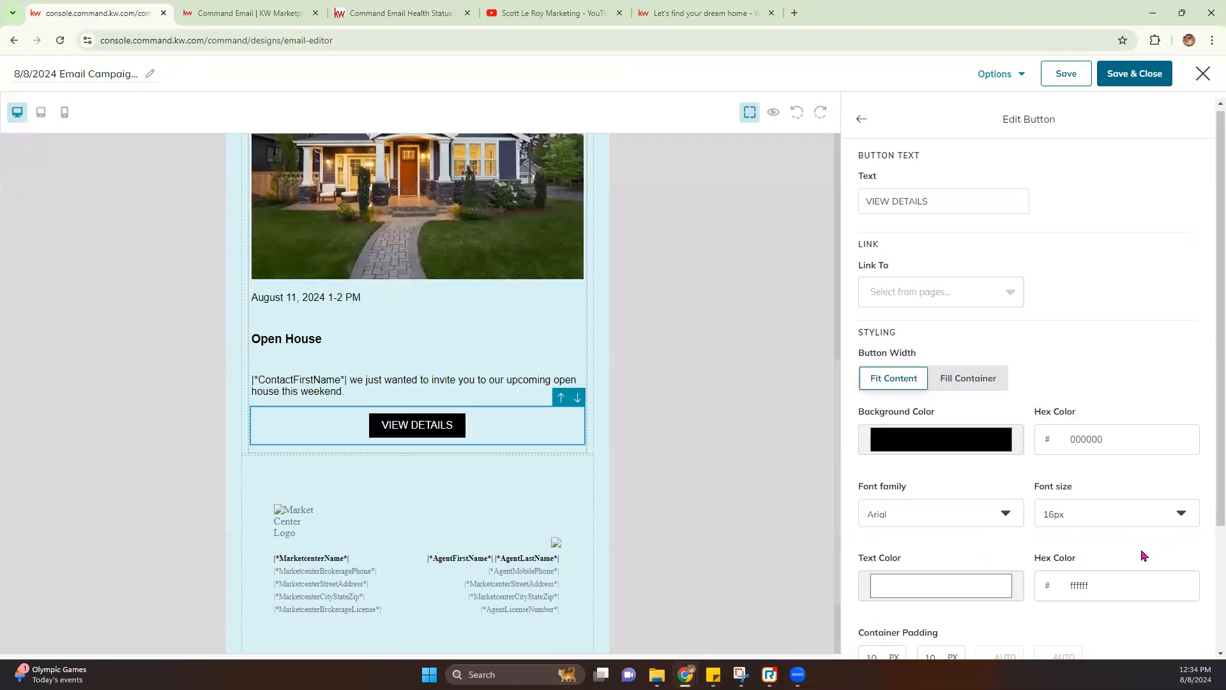
scroll(1141, 557, "down", 3)
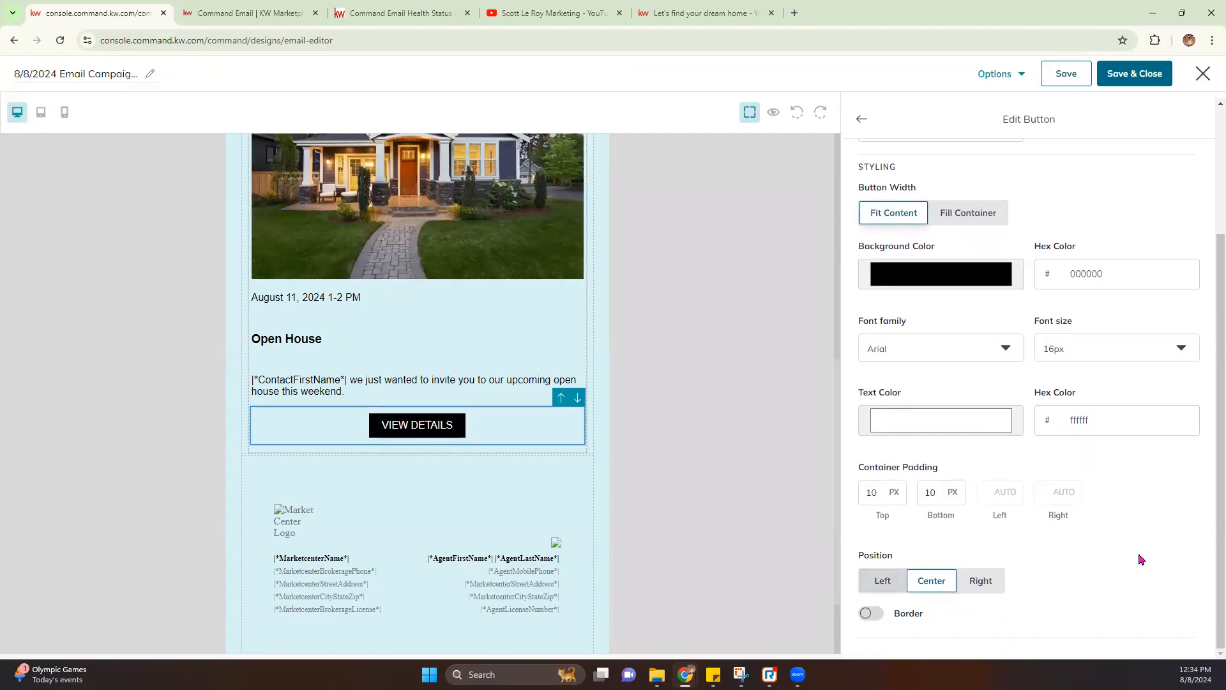
scroll(1141, 559, "up", 3)
left_click(861, 119)
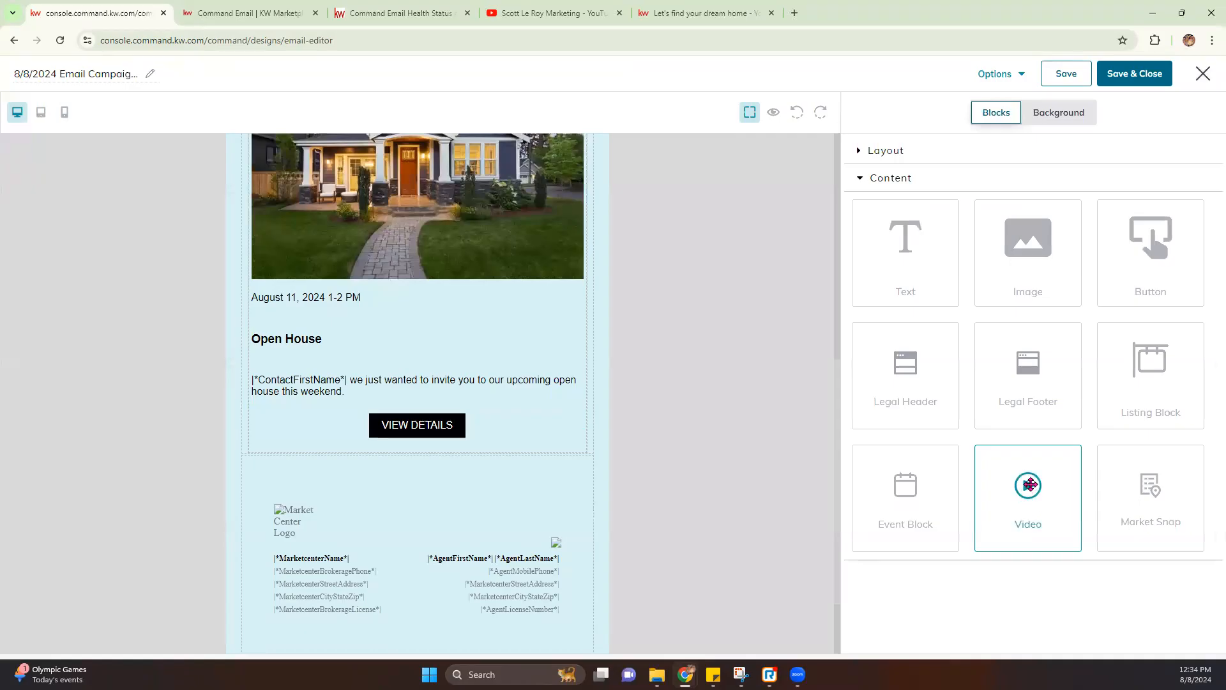
Drop a Video block below the Open House section and select it for editing
left_click_drag(1025, 500, 542, 476)
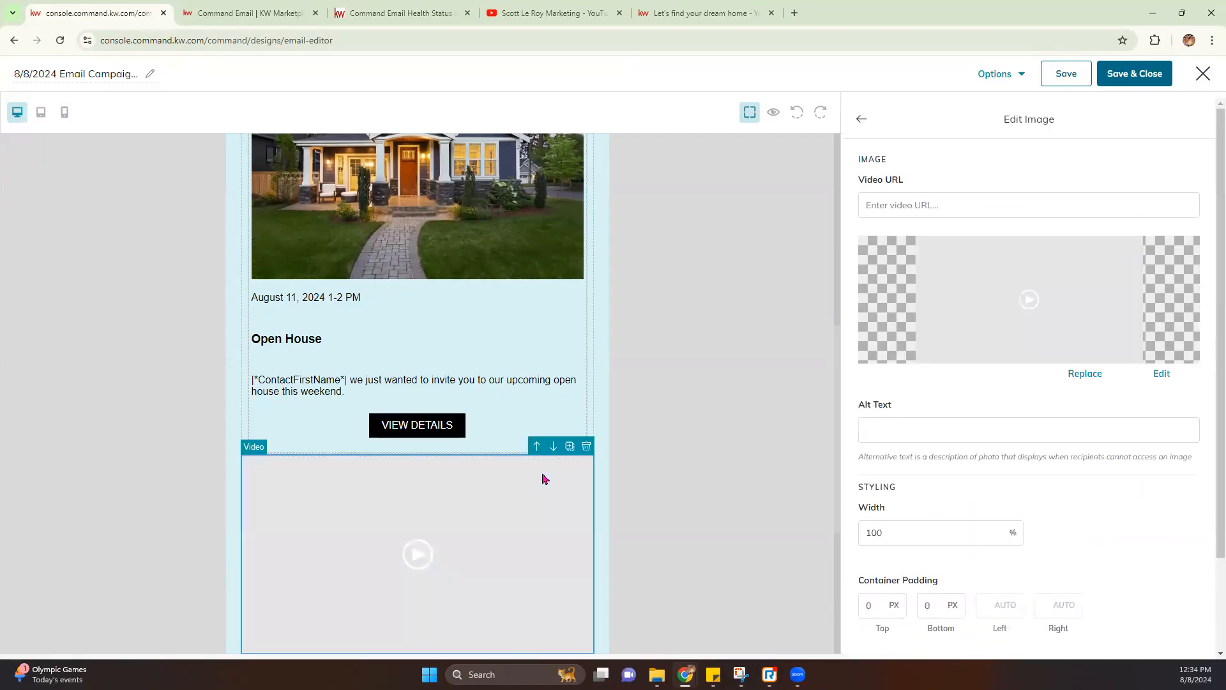
left_click(870, 122)
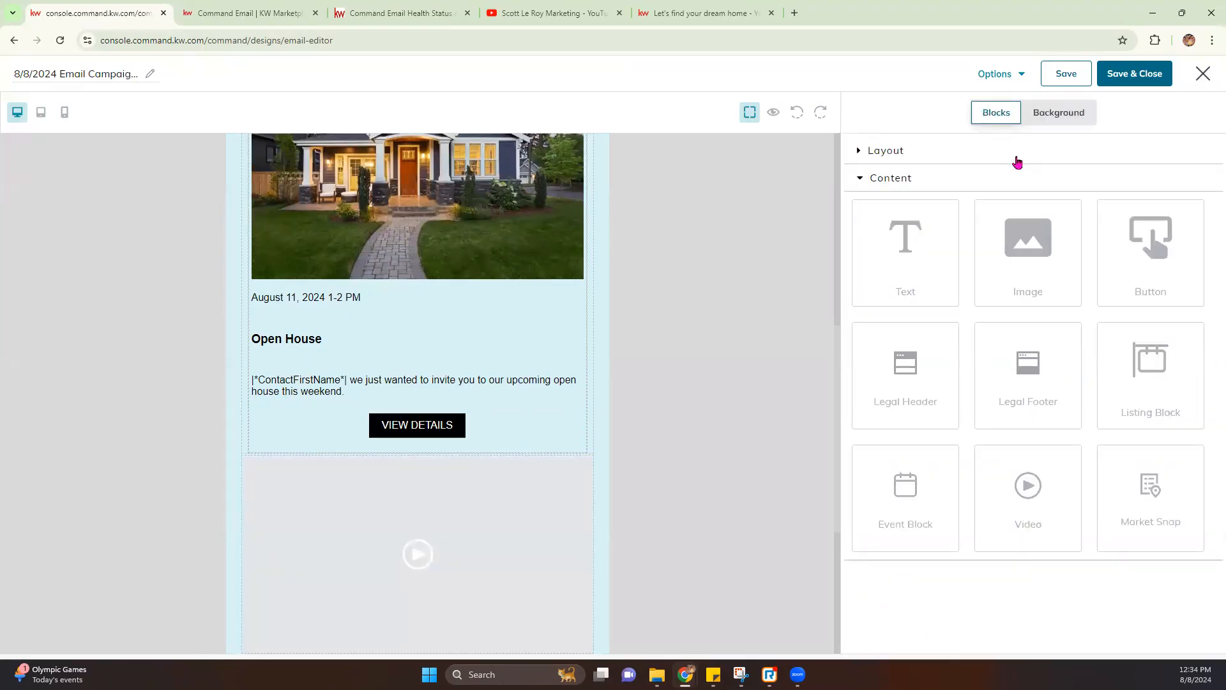
left_click(901, 152)
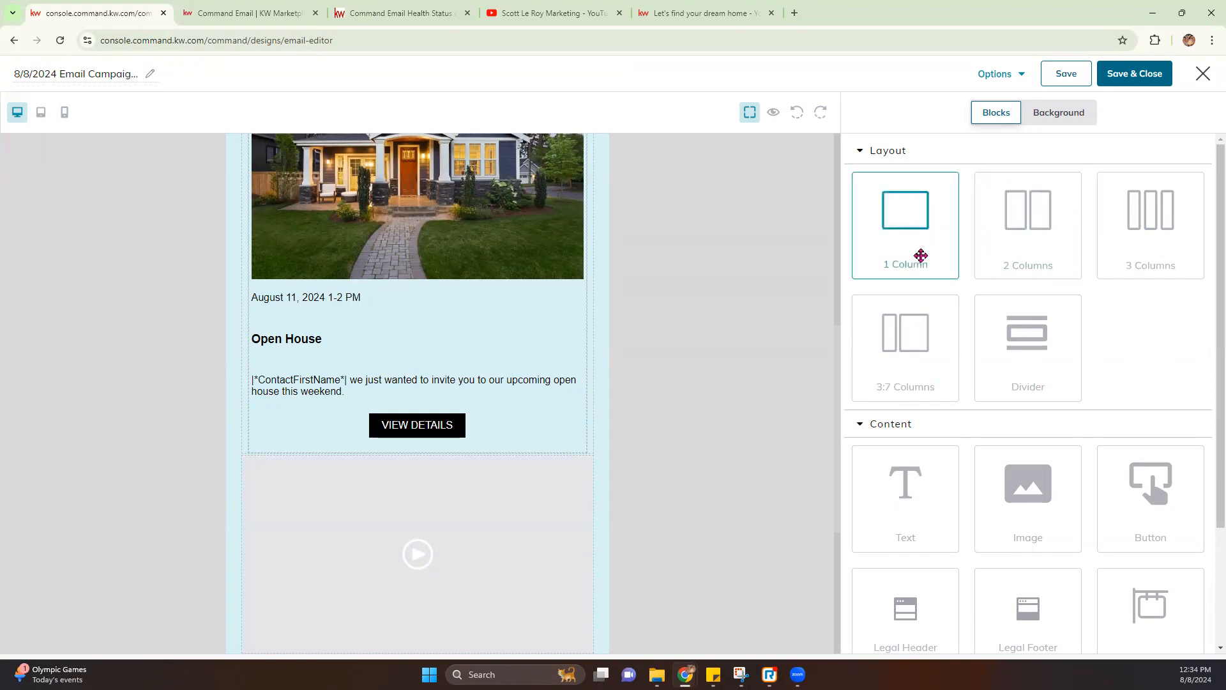
left_click(862, 152)
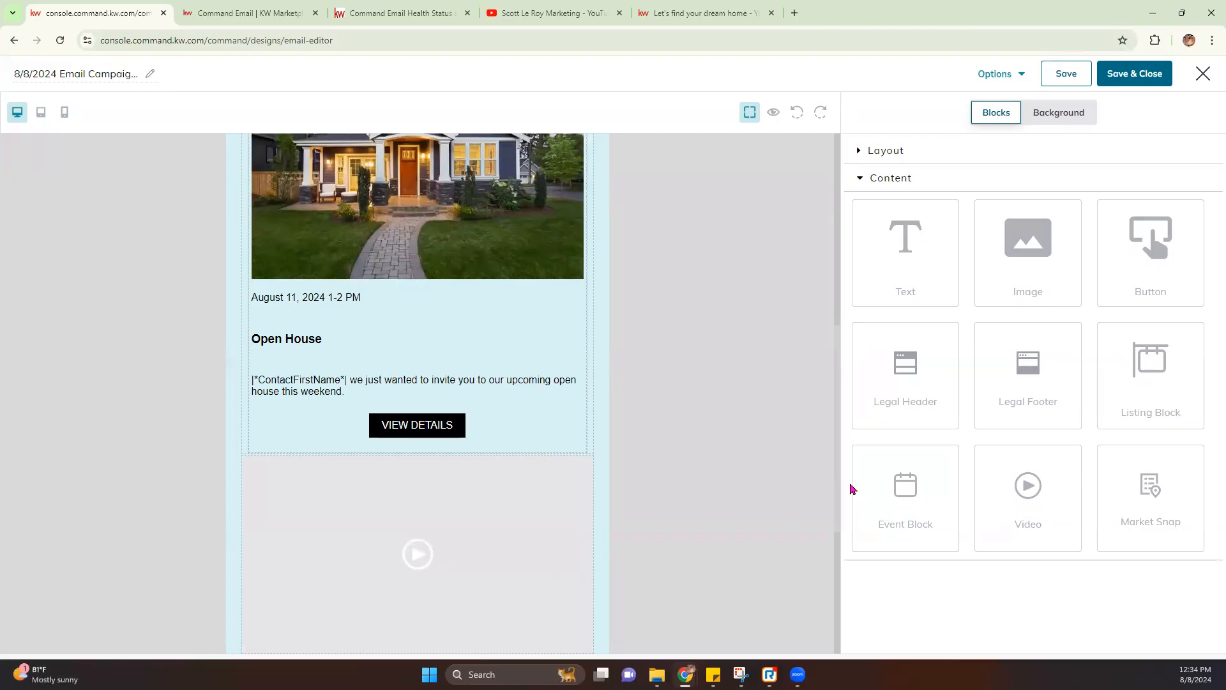
scroll(666, 500, "down", 2)
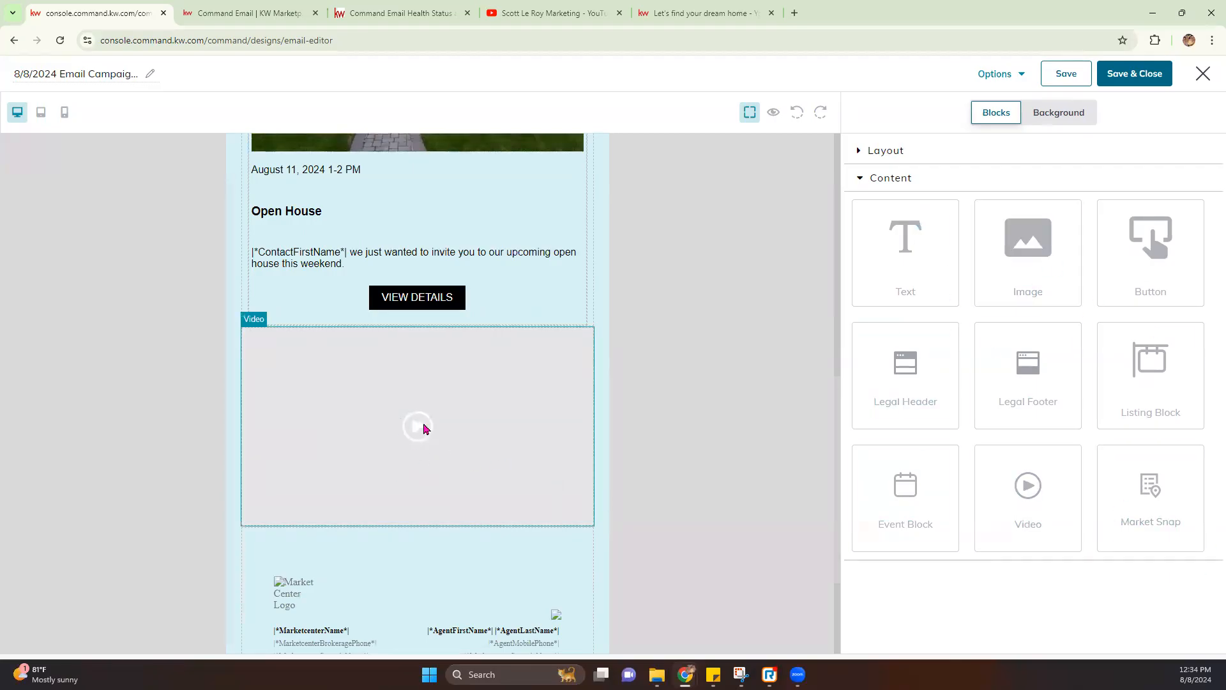
left_click(507, 411)
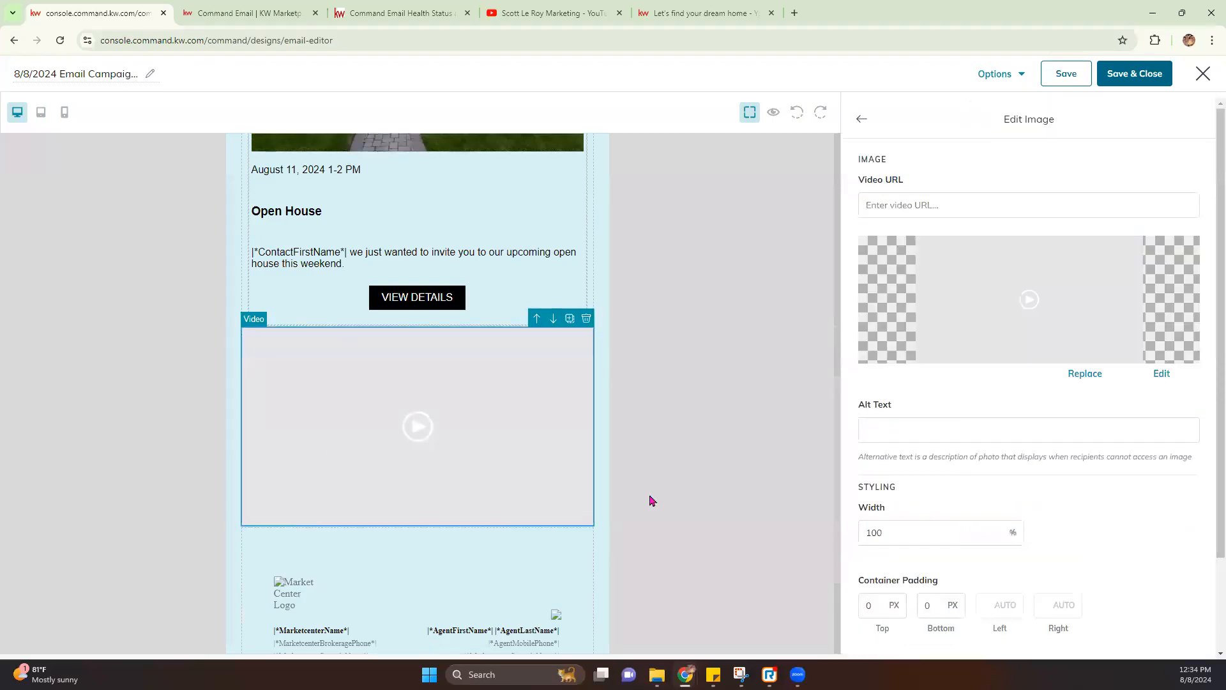
Focus the Video URL field and switch to the Scott Le Roy Marketing YouTube tab
left_click(873, 205)
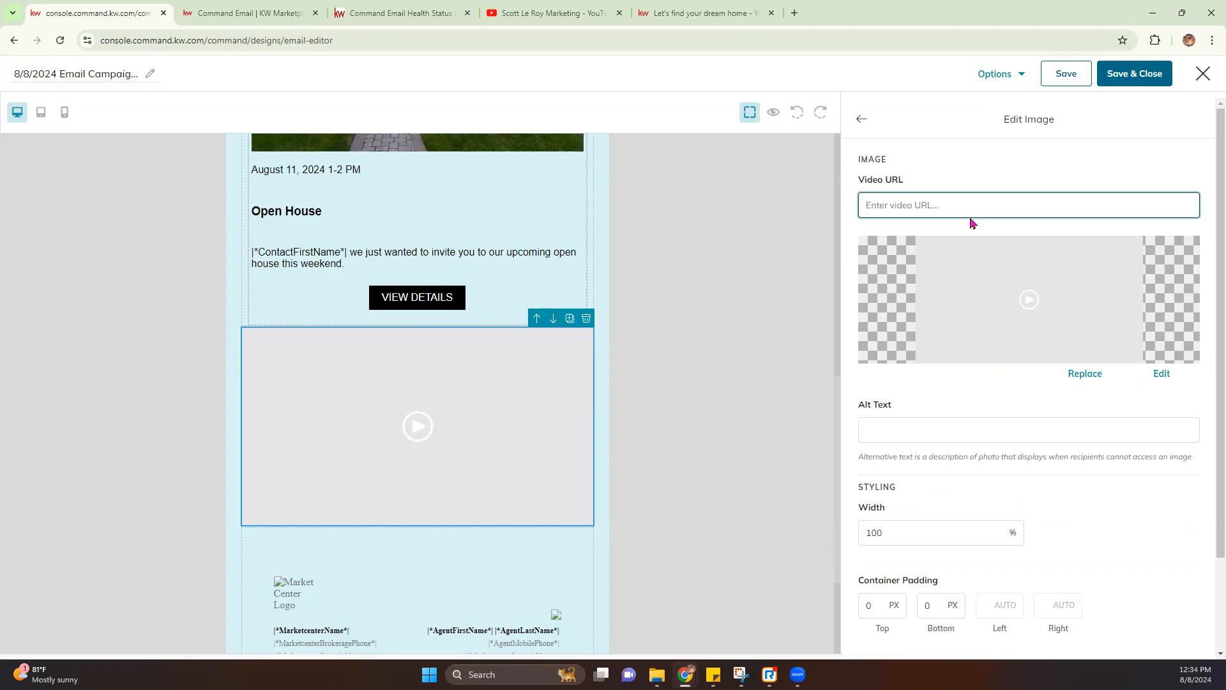
left_click(575, 15)
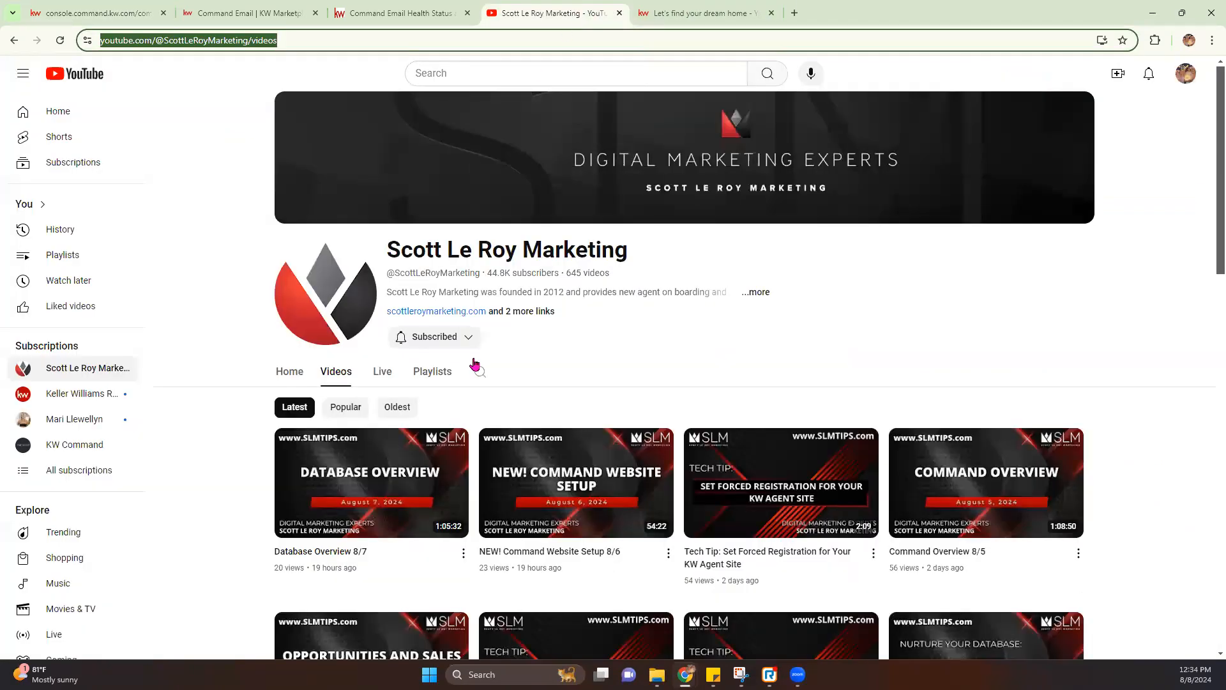
Copy the Database Overview 8/7 video's URL and paste it into the Video URL field
left_click(364, 501)
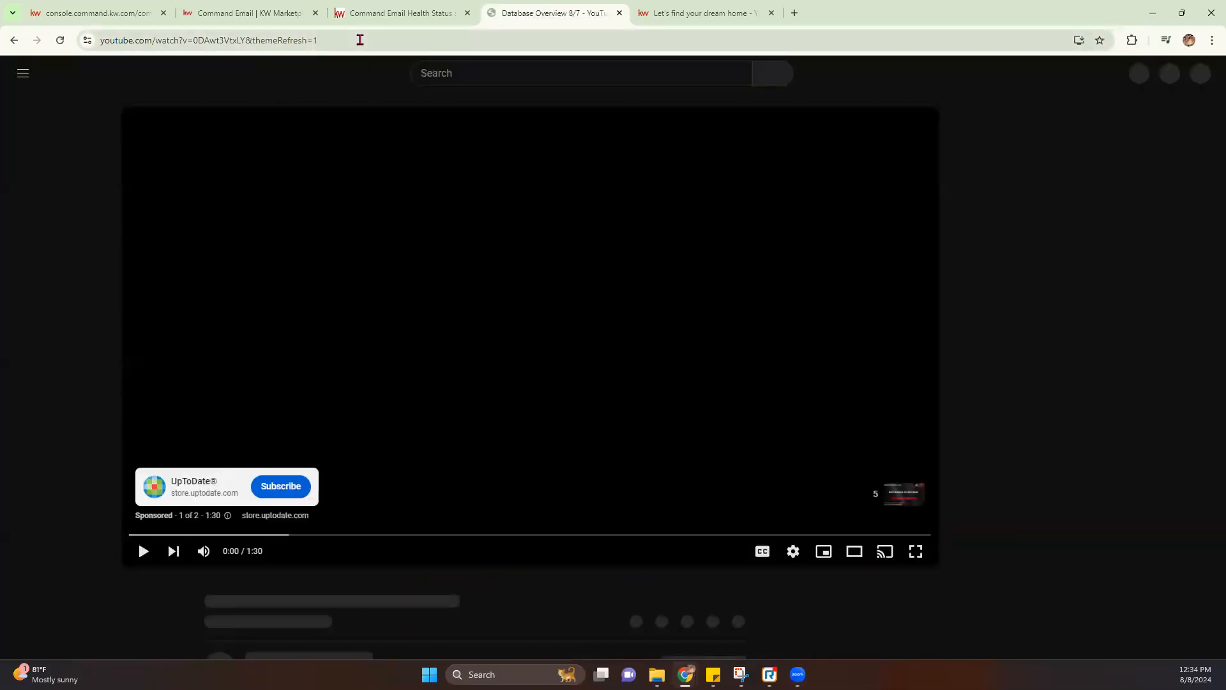
left_click(358, 39)
key("ctrl+c")
key("ctrl+shift+Tab")
key("ctrl+shift+Tab")
key("ctrl+shift+Tab")
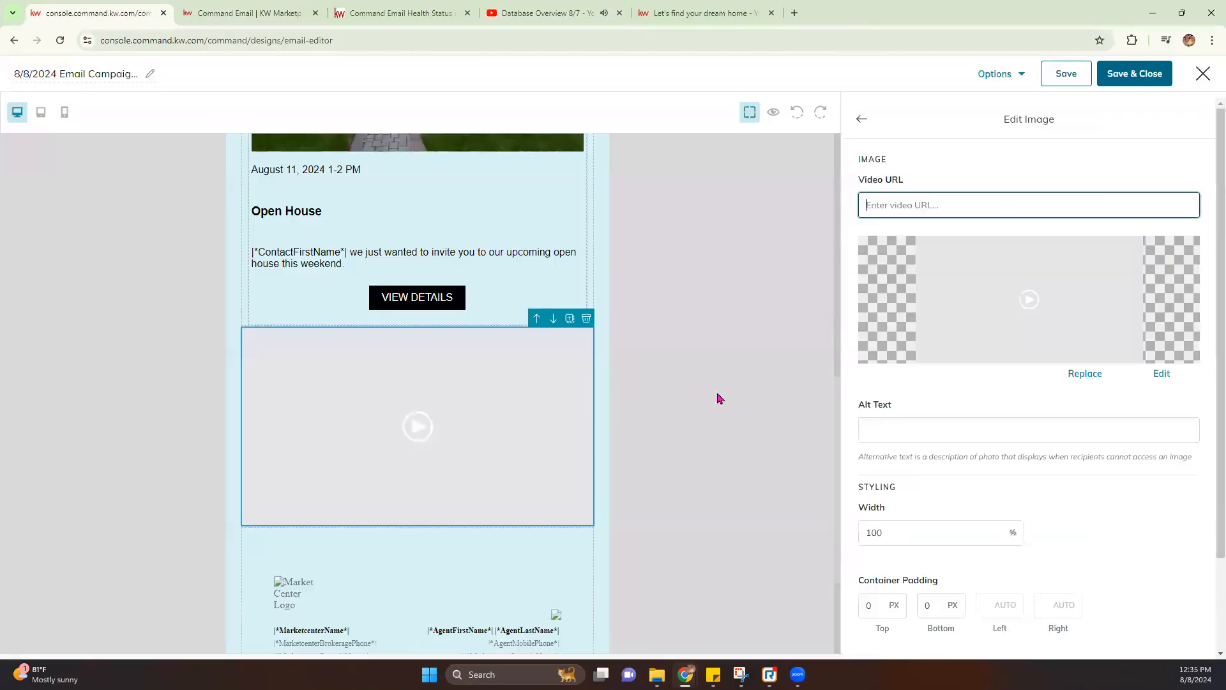
left_click(905, 204)
key("ctrl+v")
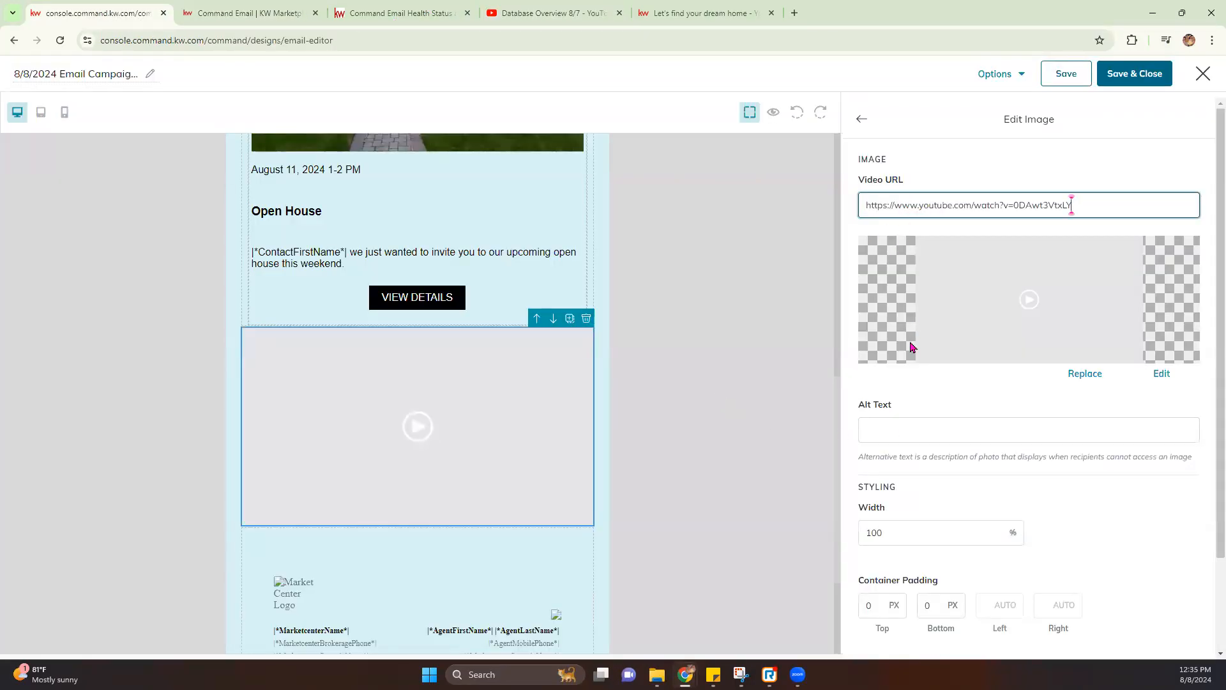
Set the video thumbnail to the SLM 'Understanding Your Database Health in Command' image
left_click(1084, 374)
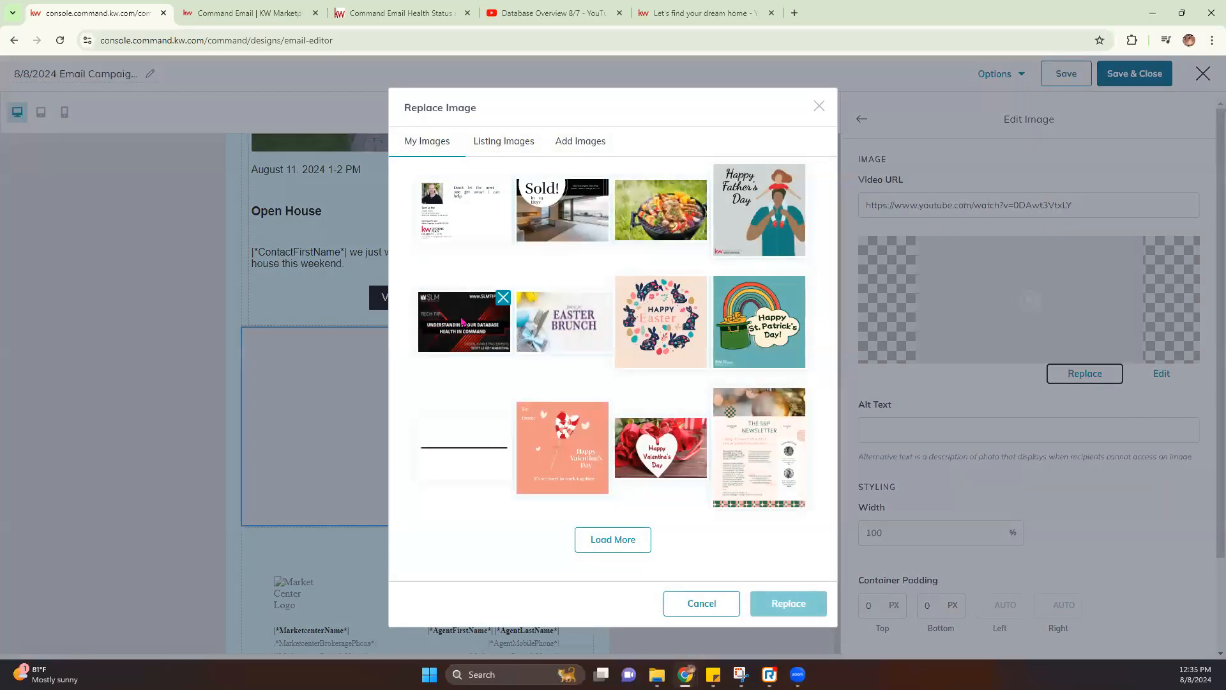
left_click(454, 322)
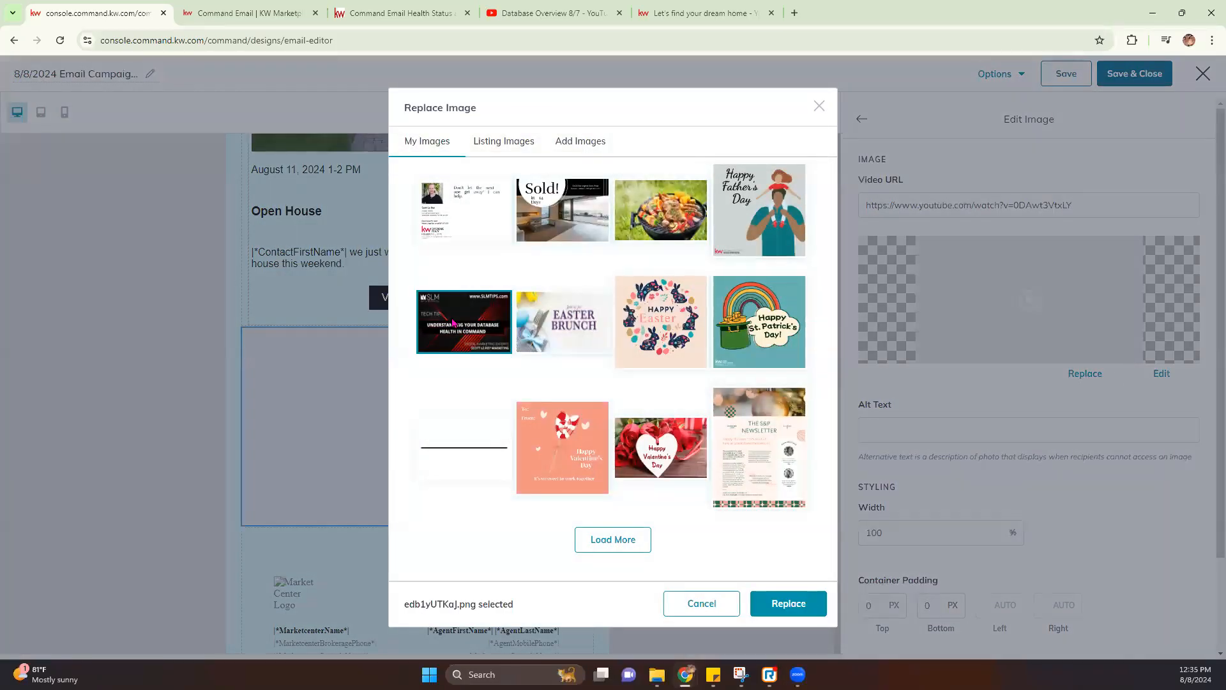
left_click(790, 608)
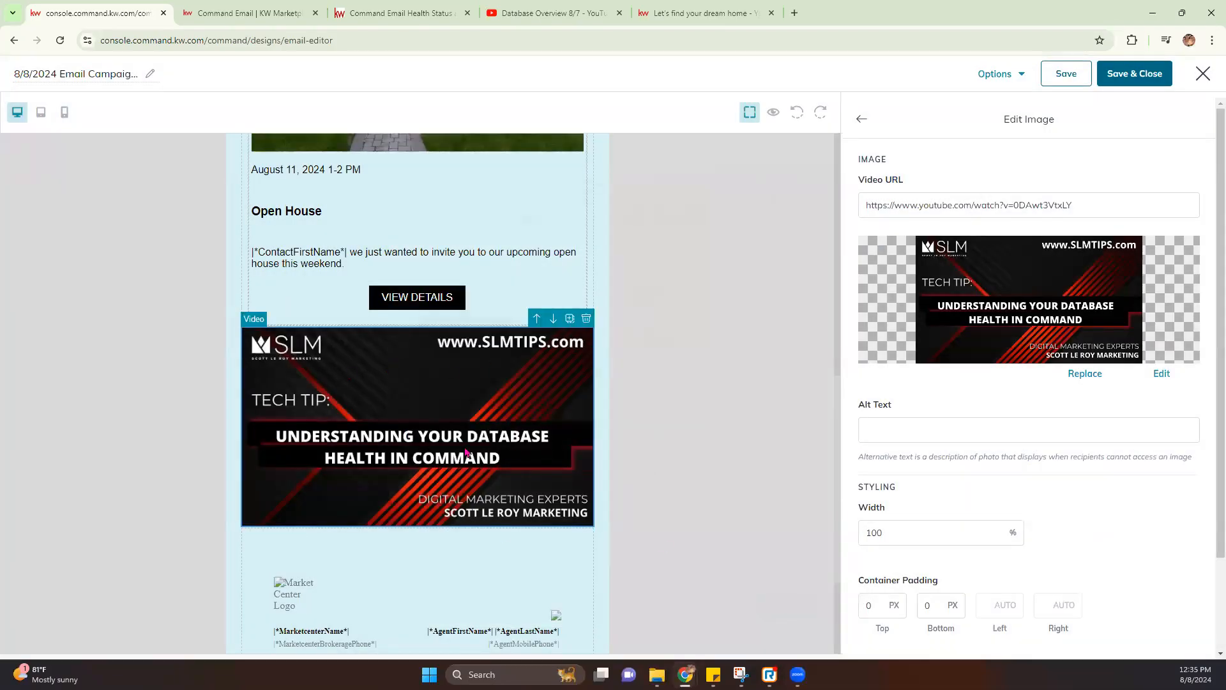
scroll(979, 380, "down", 1)
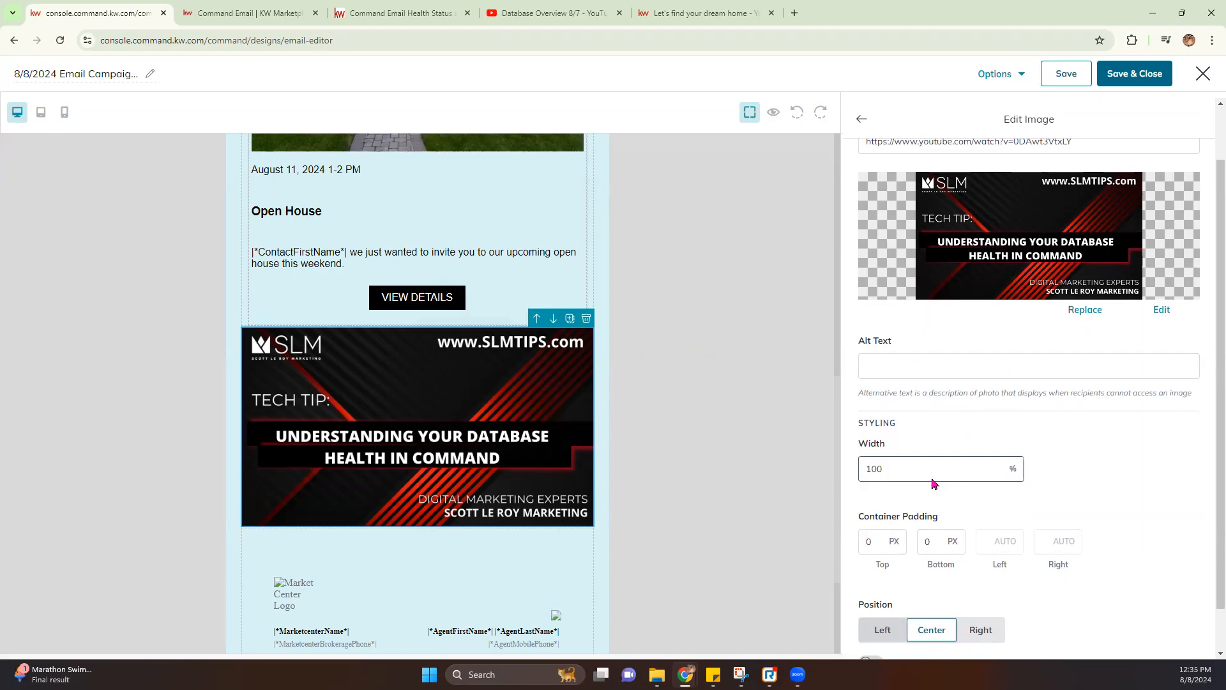
Set the thumbnail width to 75% and its top and bottom padding to 10 px
left_click_drag(1004, 473, 807, 473)
type("75")
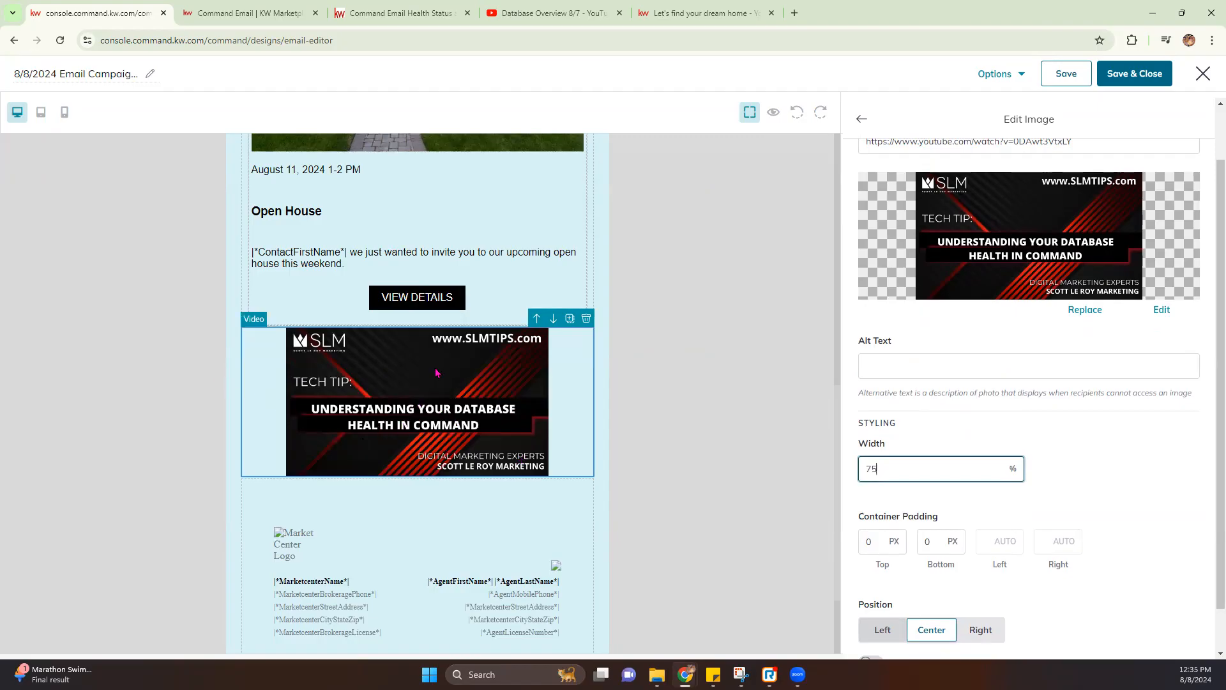
scroll(1093, 541, "down", 1)
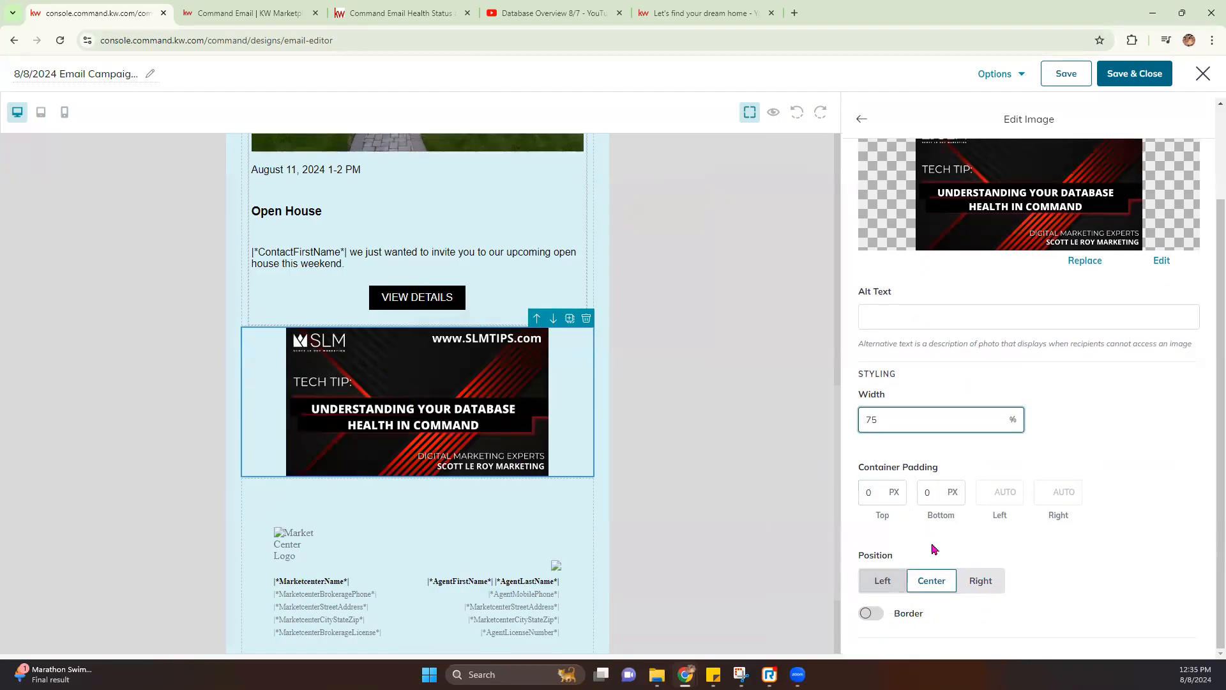
left_click(902, 498)
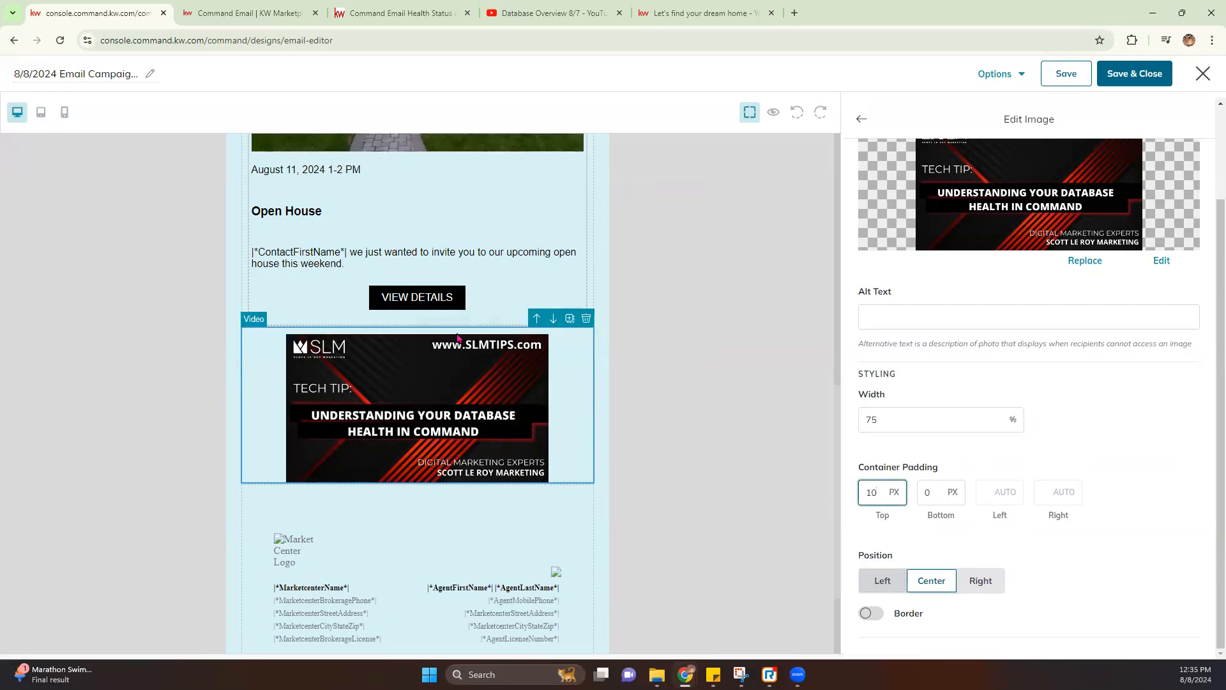
key("Tab")
type("10")
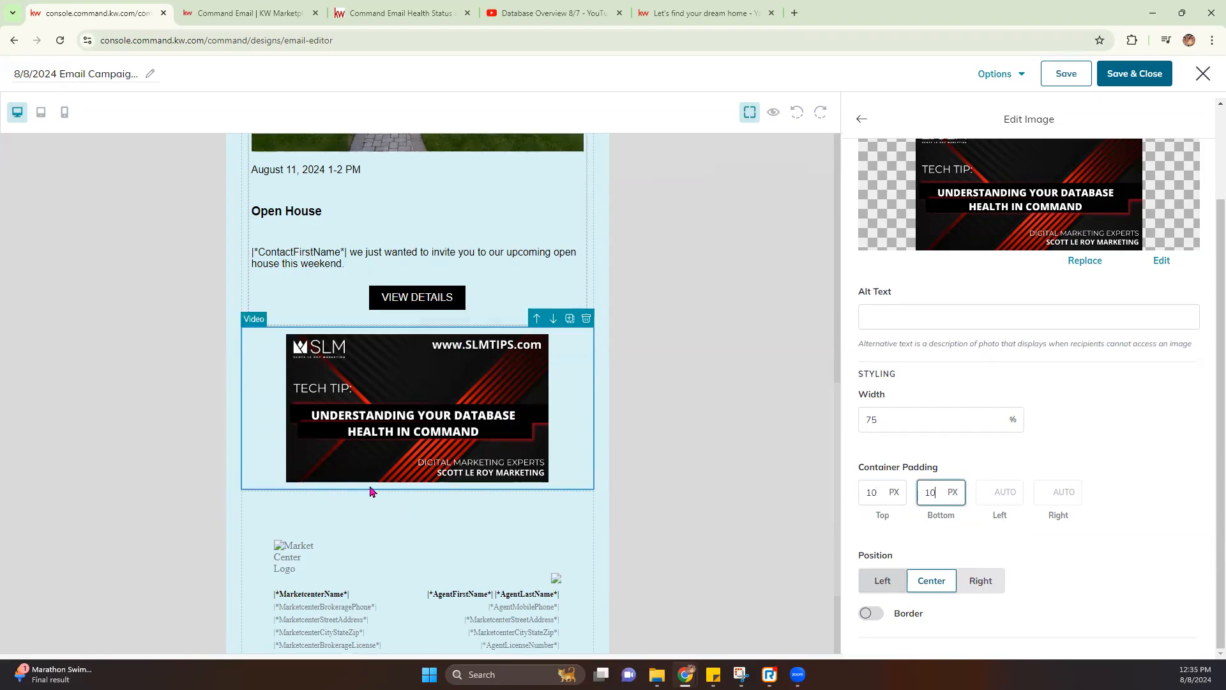
Center the Tech Tip image and switch its border on
left_click(980, 580)
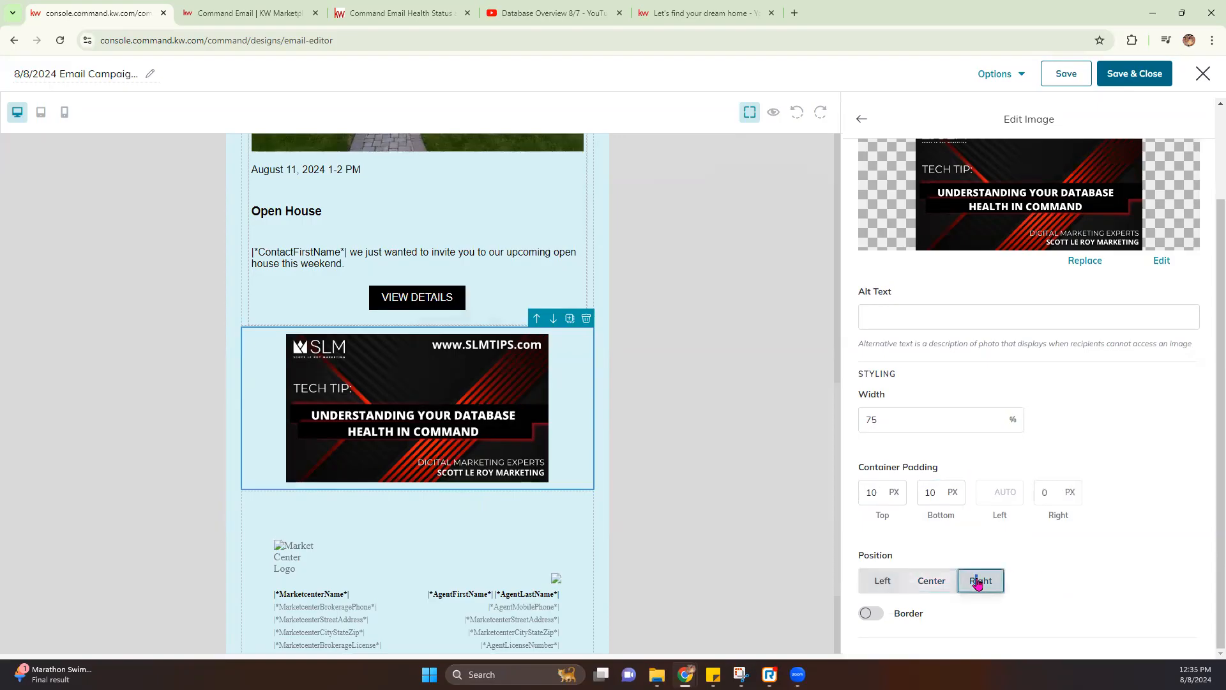
left_click(882, 580)
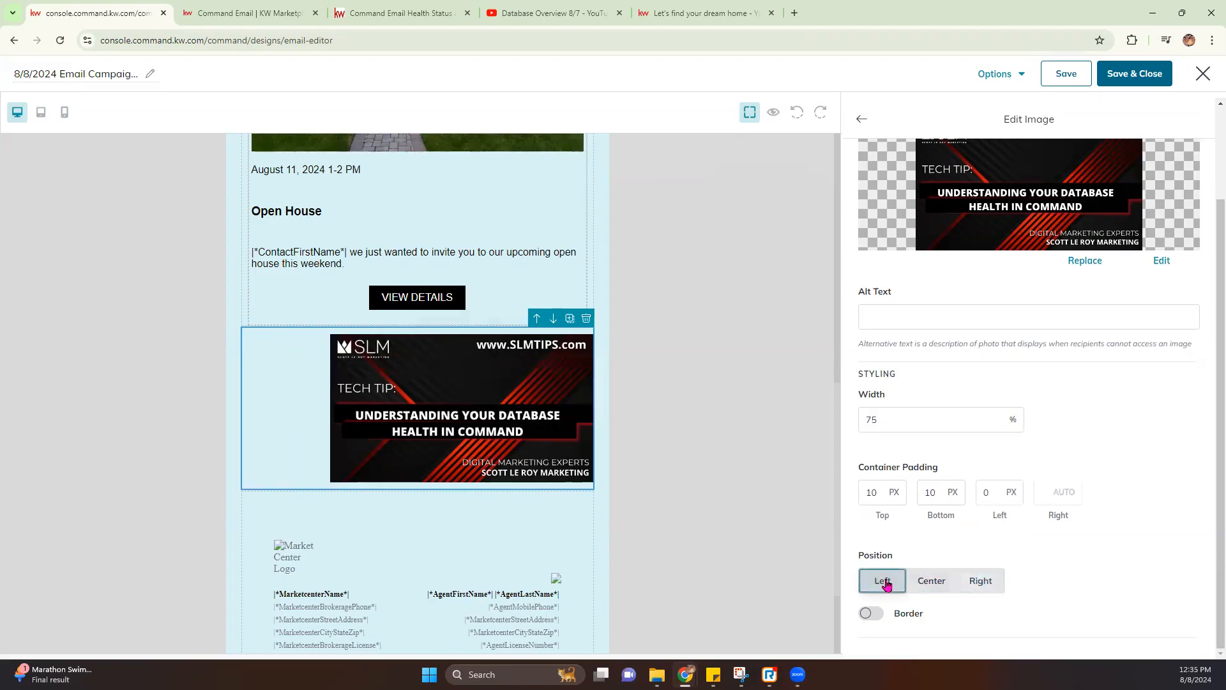
left_click(931, 580)
left_click(869, 615)
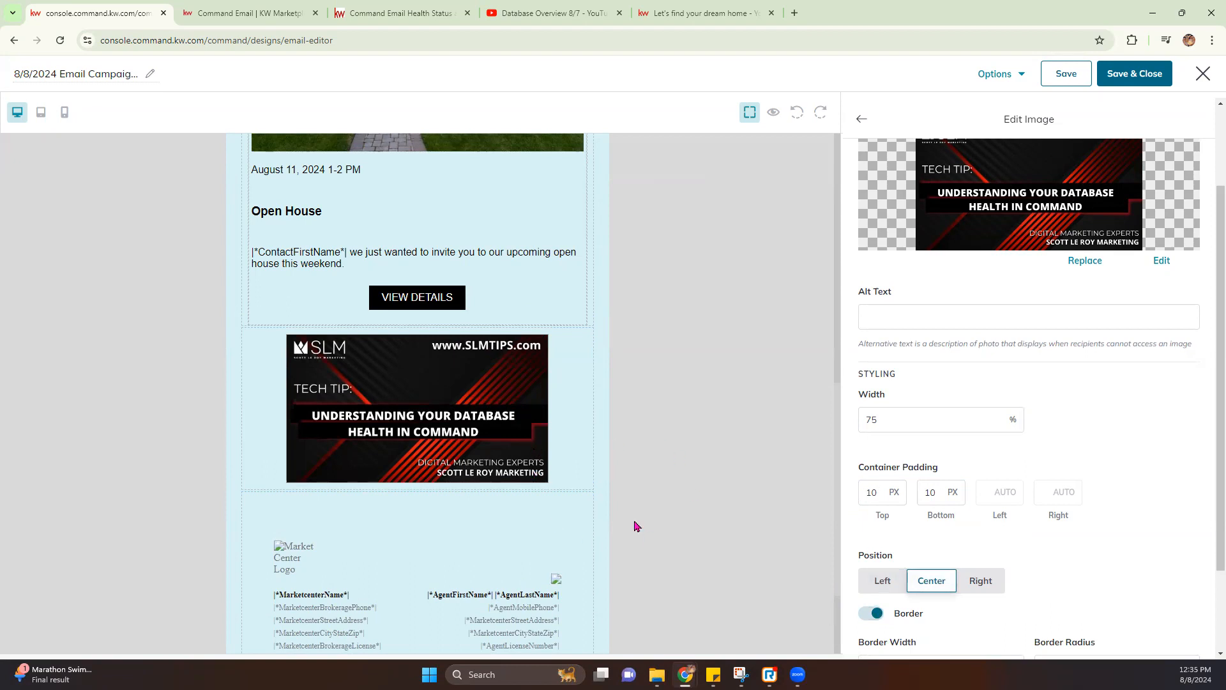
Set the Tech Tip image border colour to red e20808
scroll(973, 578, "down", 1)
scroll(974, 578, "down", 1)
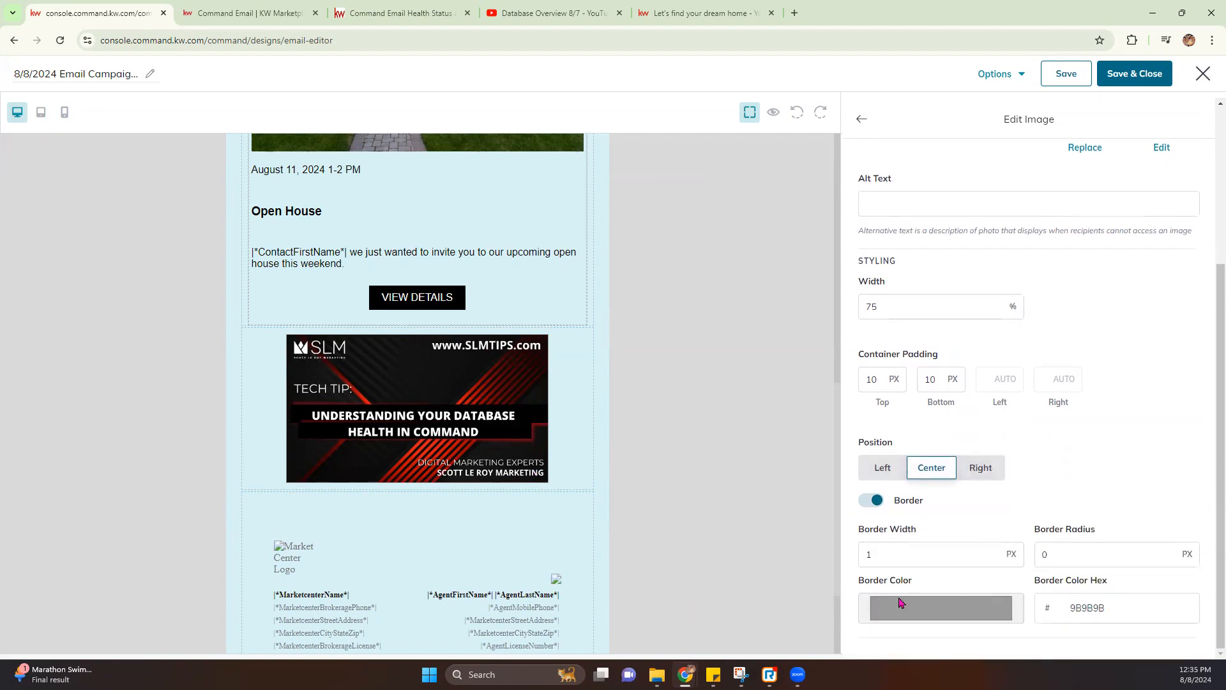
left_click(950, 607)
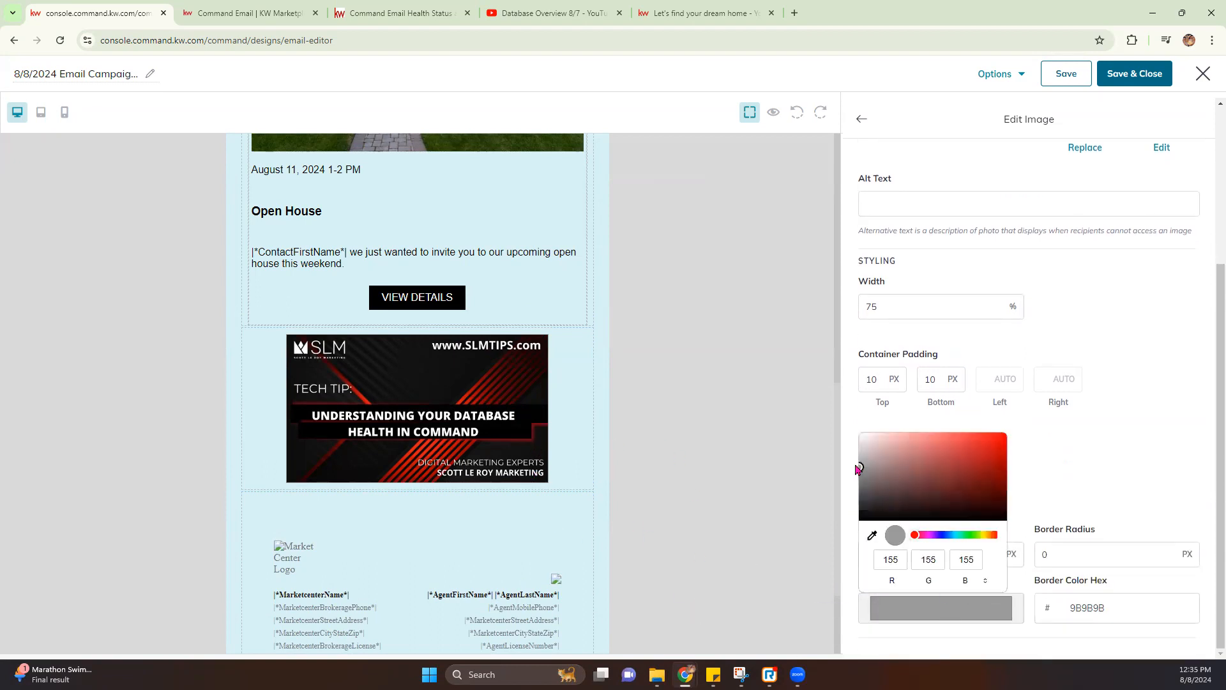
left_click(855, 468)
left_click(951, 614)
left_click(1000, 443)
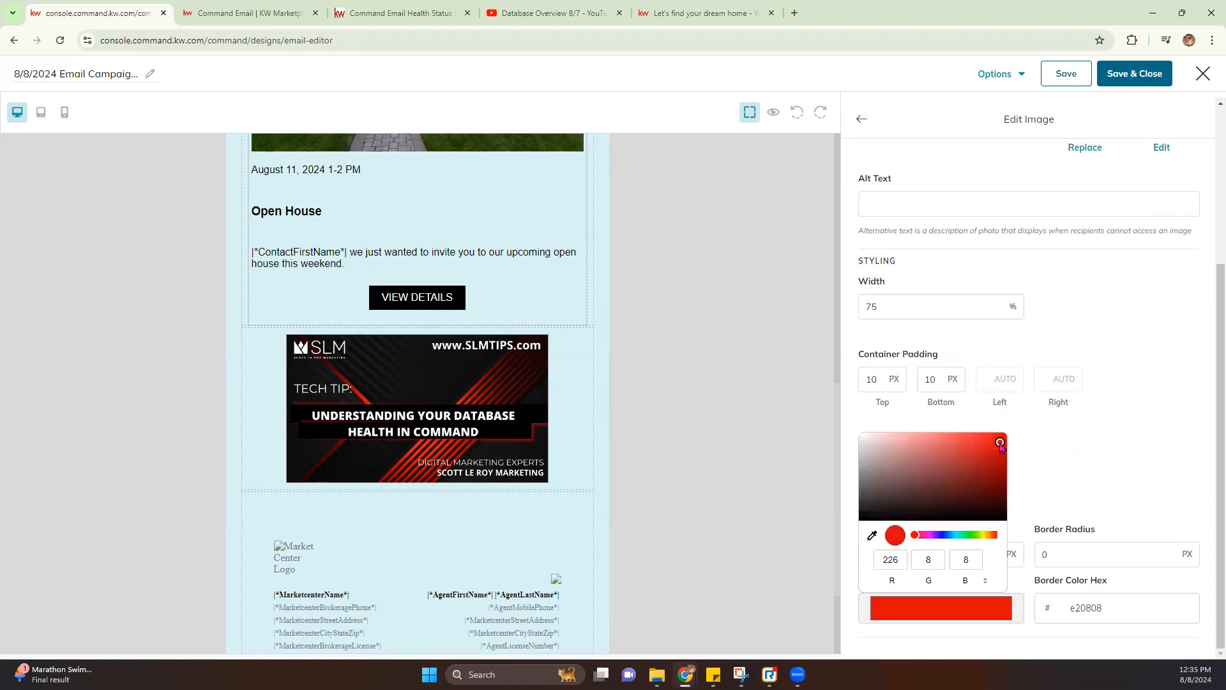
left_click(1089, 452)
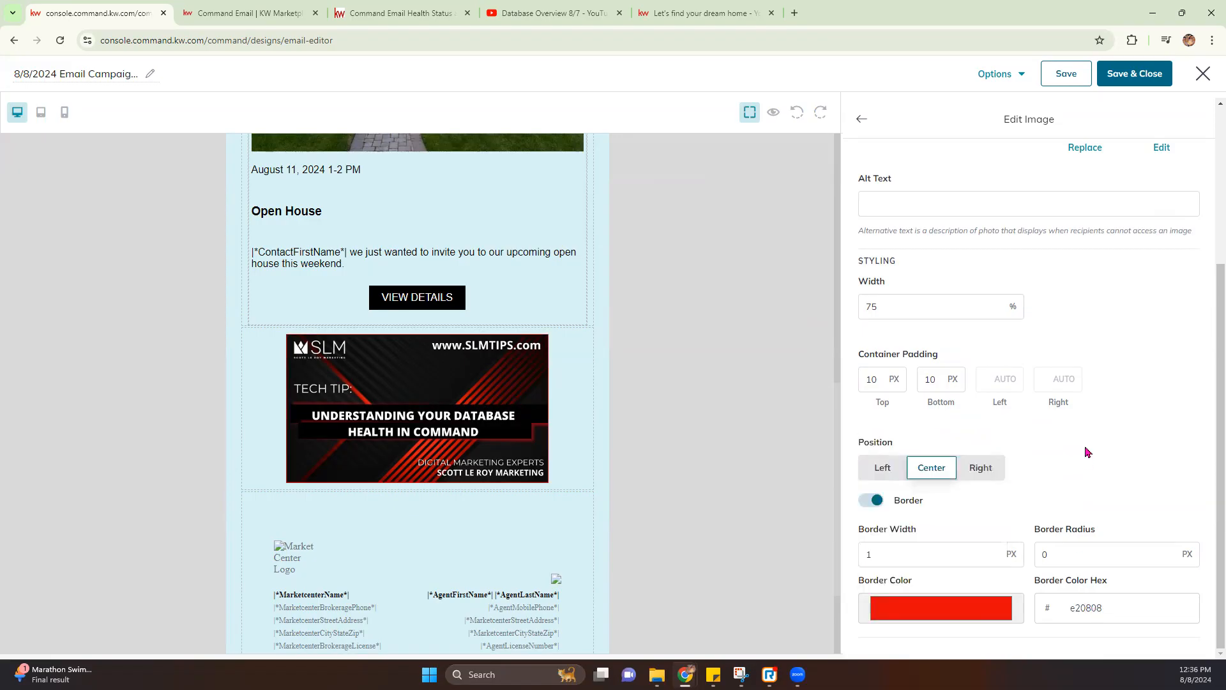
Set the image border width to 10 and border radius to 5, then finish editing the image
left_click(864, 553)
double_click(864, 554)
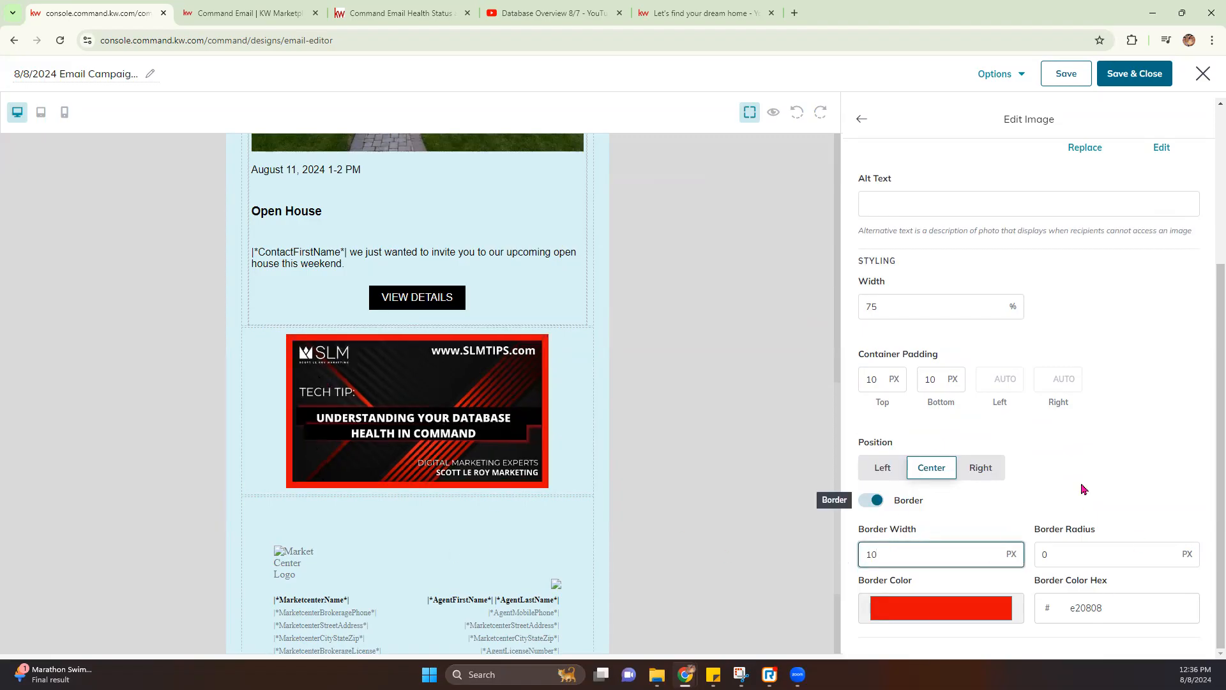
left_click_drag(1084, 554, 1039, 560)
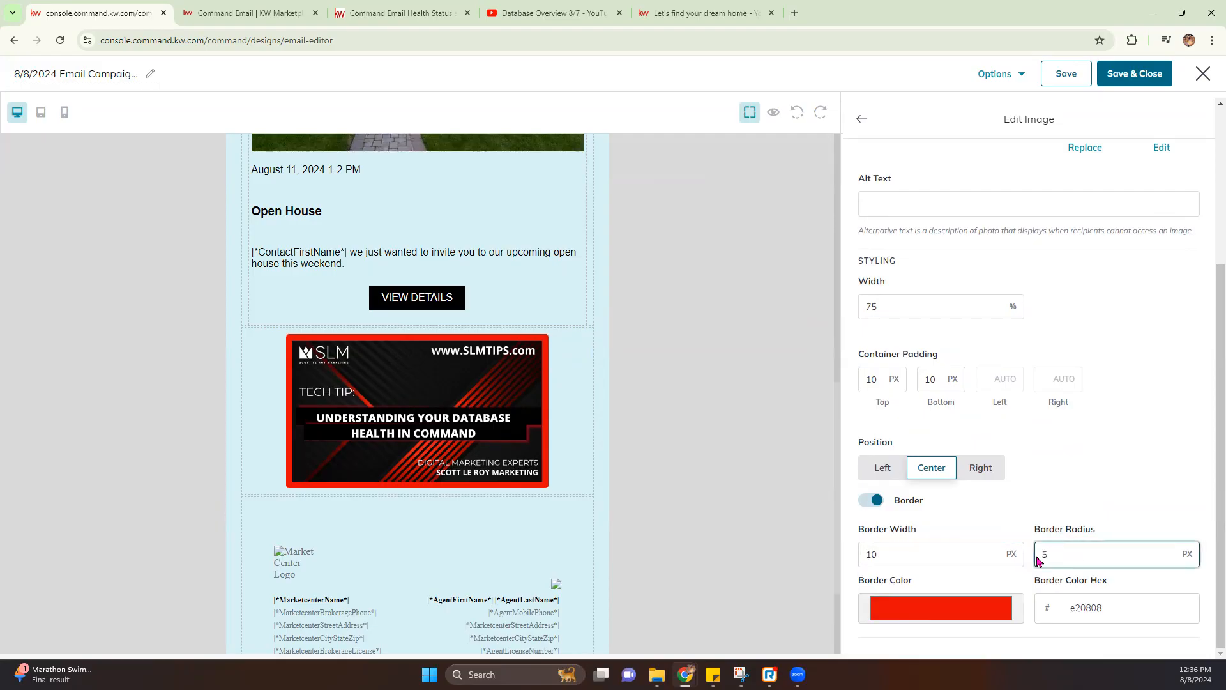
left_click_drag(1039, 560, 990, 553)
scroll(1114, 491, "up", 4)
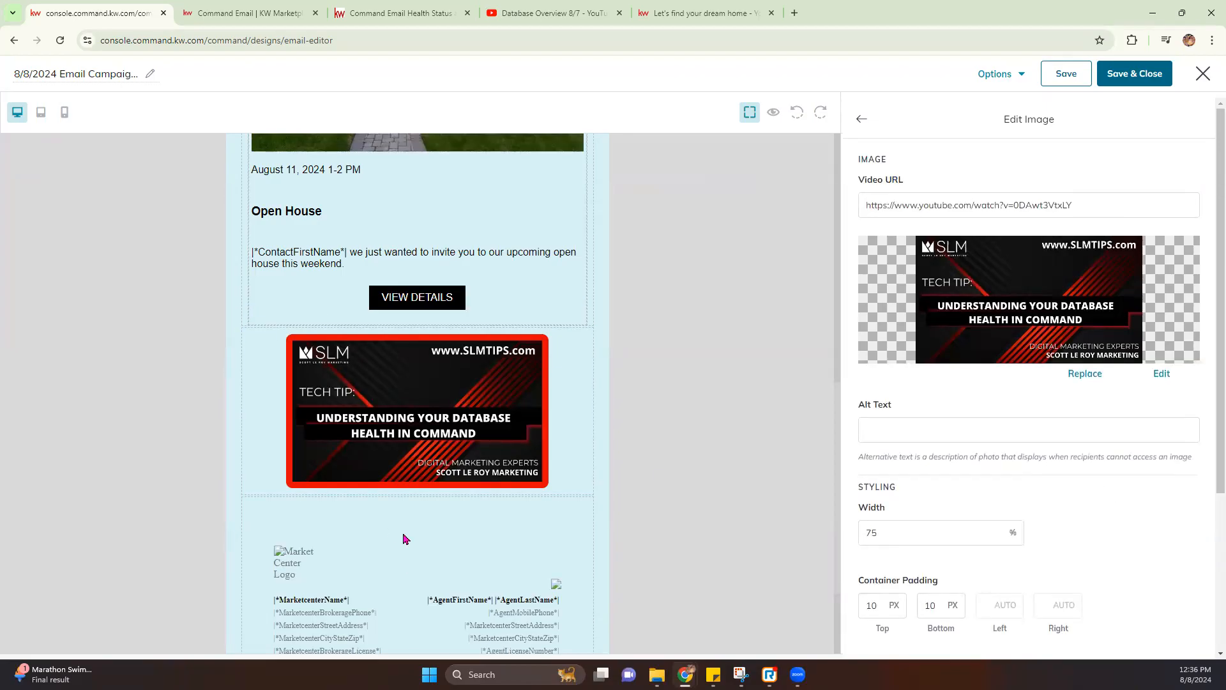
left_click(863, 118)
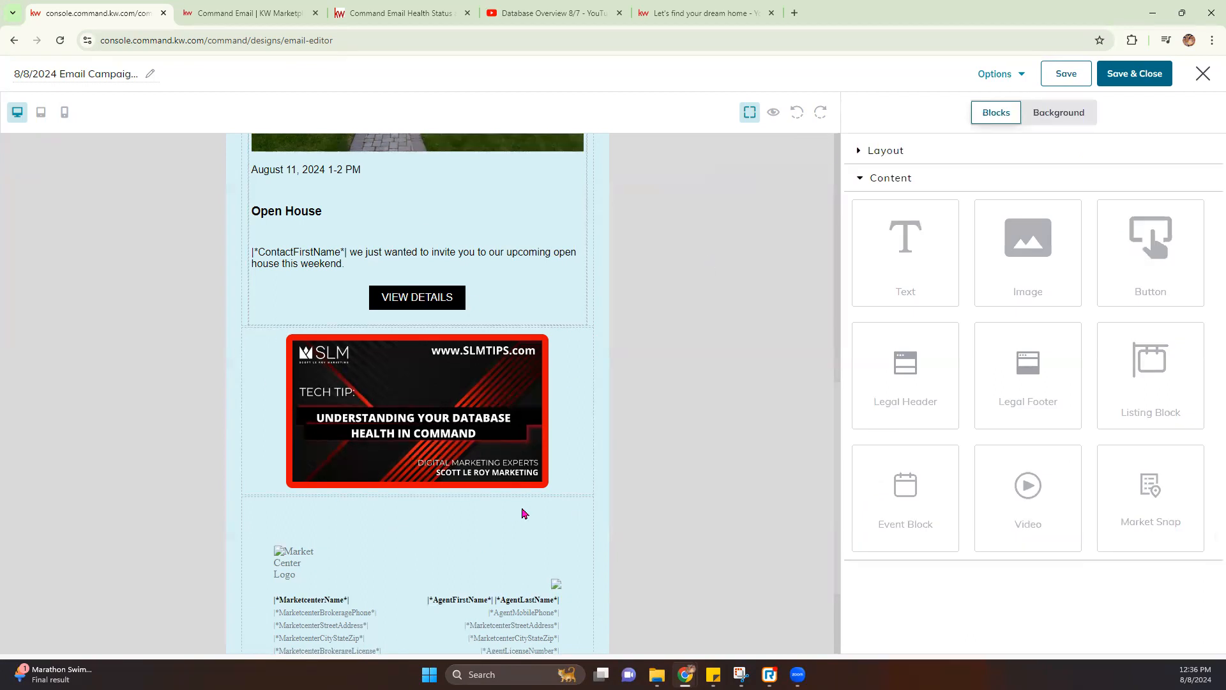
Drop a Market Snap block beneath the Tech Tip image and select its 'Neighborhood Trends' header text
scroll(575, 471, "up", 3)
scroll(498, 491, "down", 4)
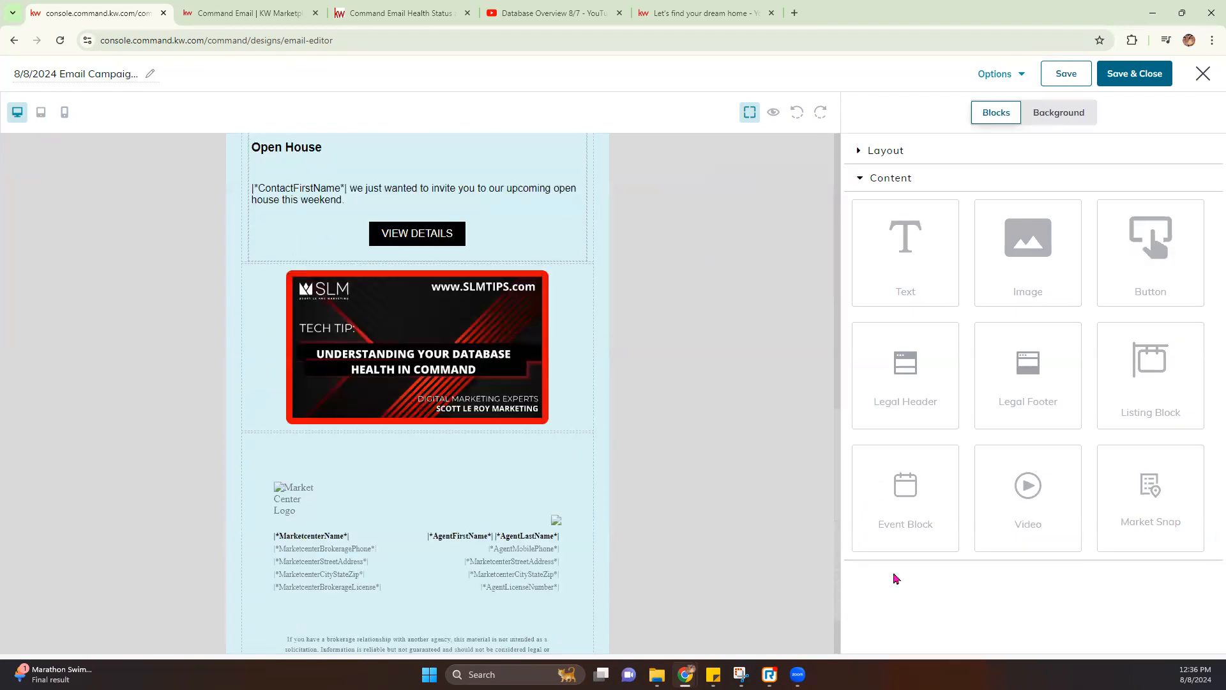
left_click_drag(1178, 493, 583, 434)
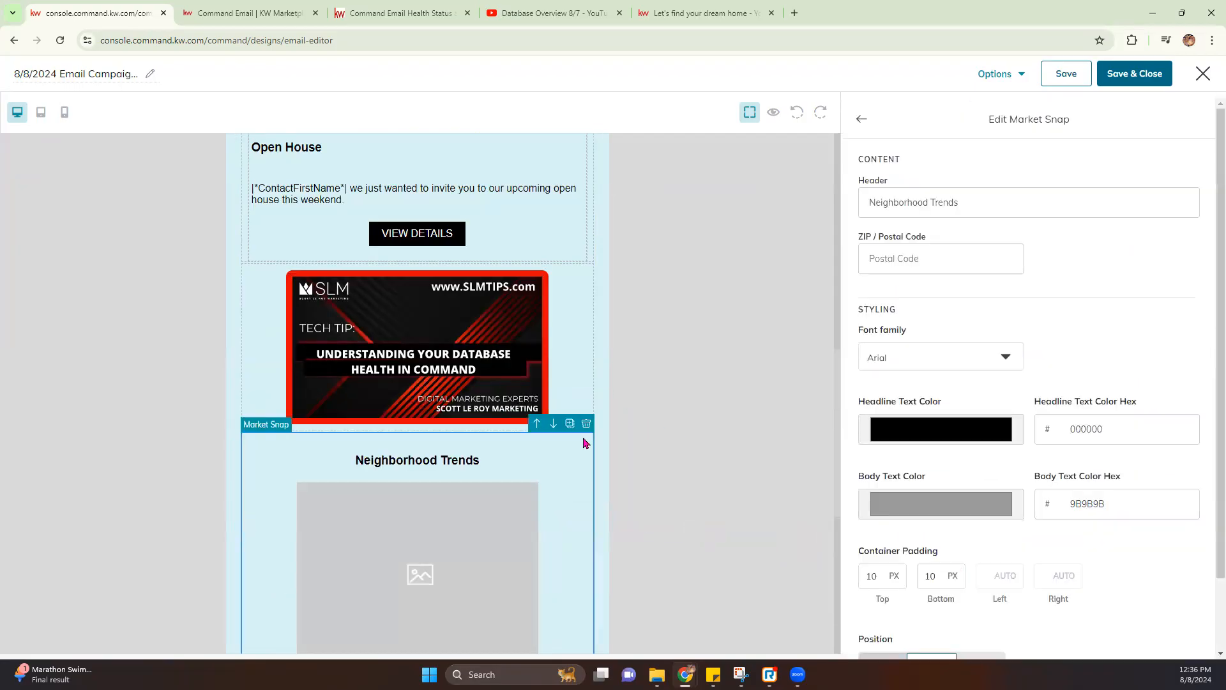
scroll(583, 490, "down", 2)
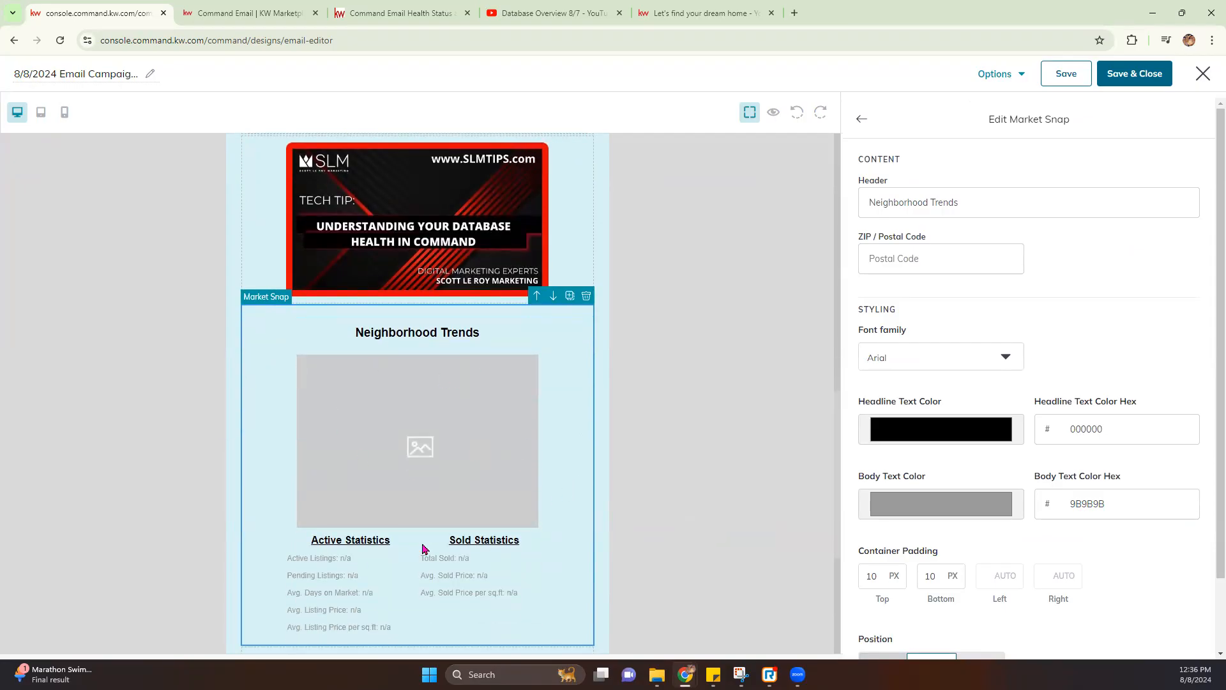
left_click_drag(994, 211, 835, 195)
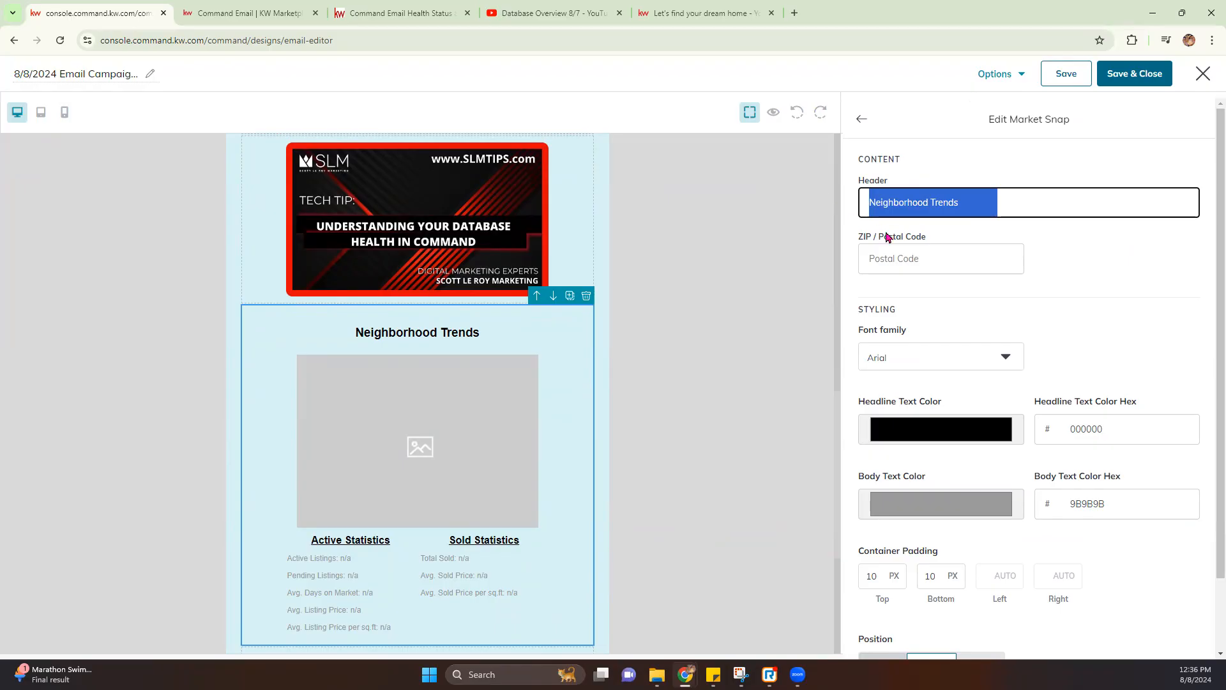
Open scottleroymarketing.com and scroll to the footer to find the office ZIP code
left_click(681, 13)
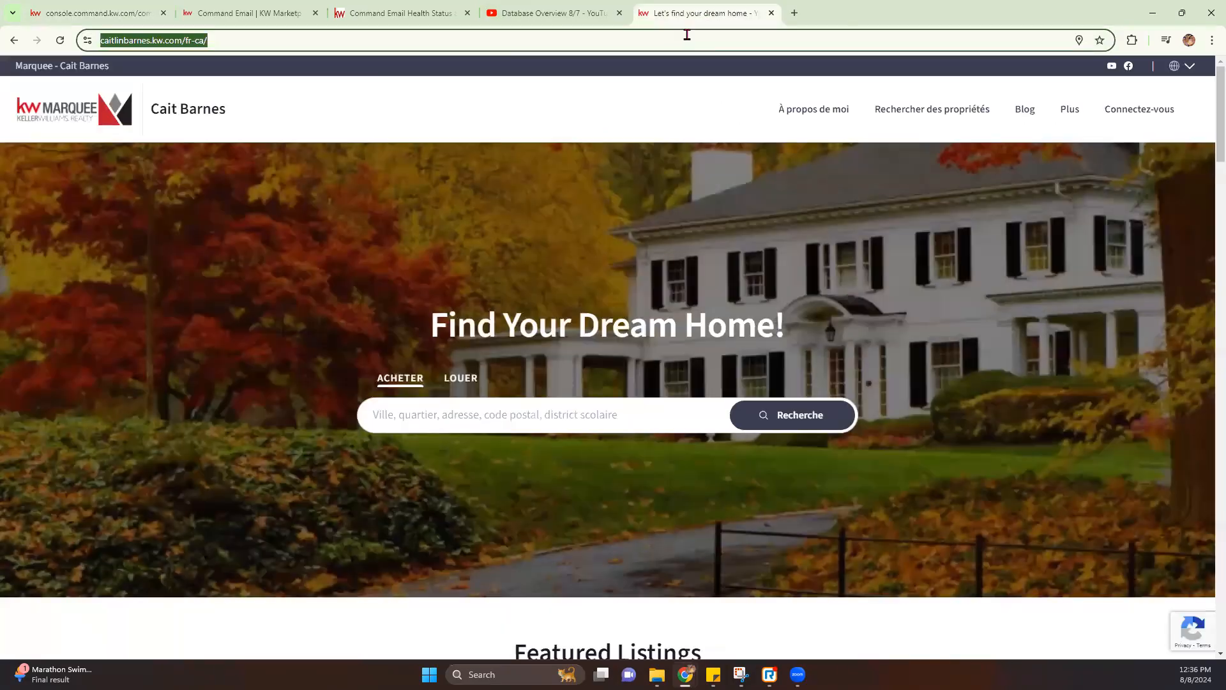
type("sc")
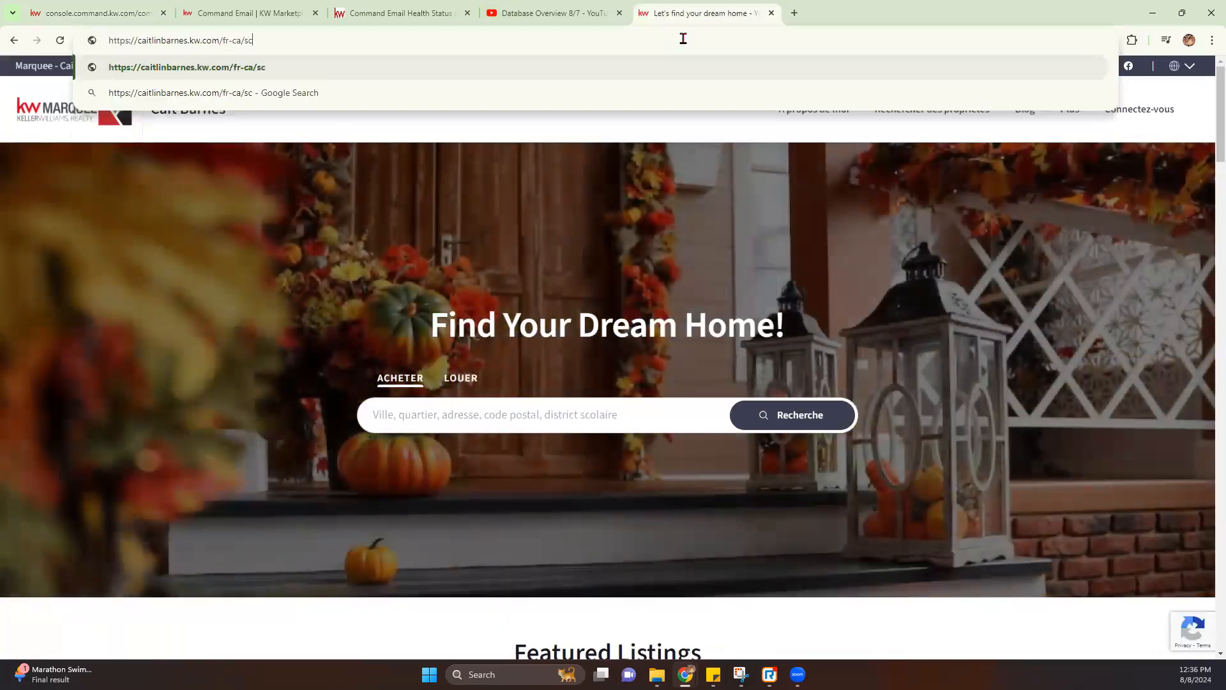
left_click(509, 129)
left_click(186, 40)
type("sc")
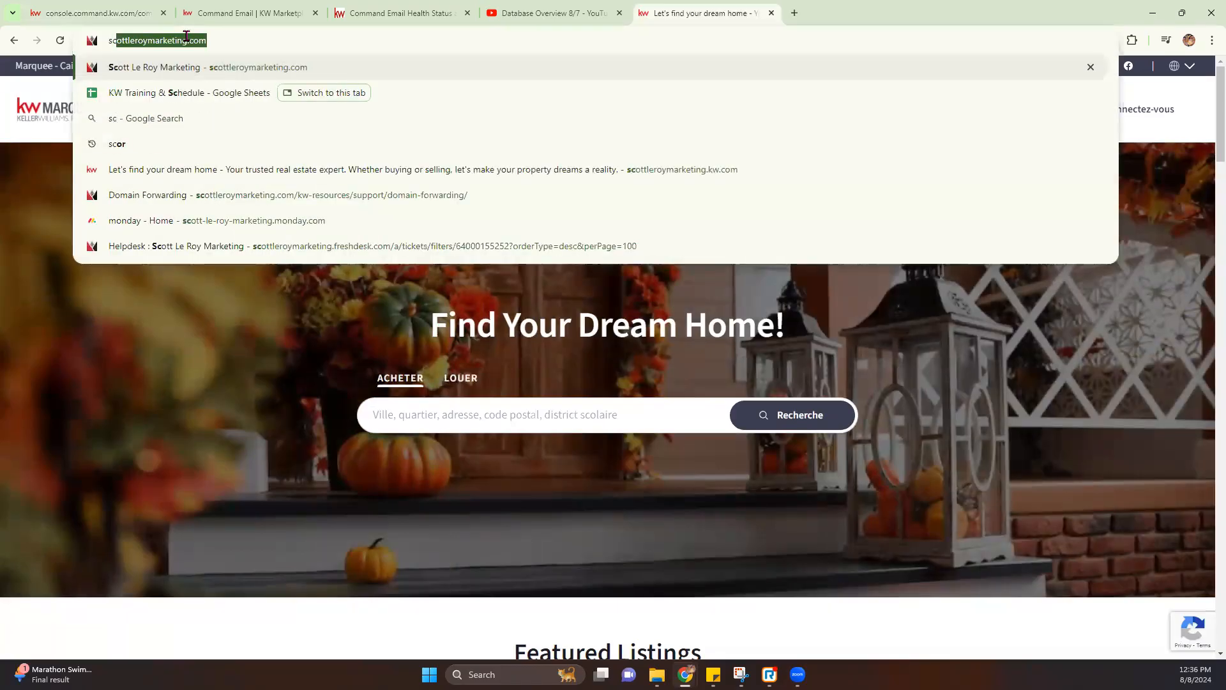
key("Return")
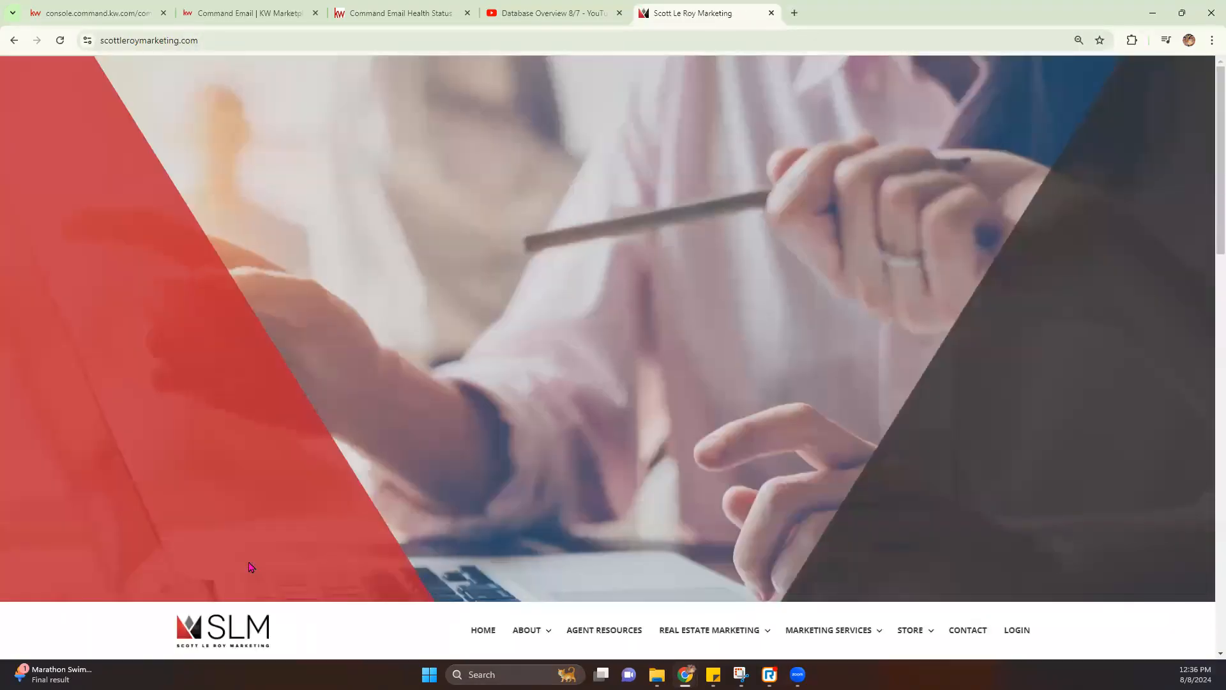
scroll(267, 582, "down", 15)
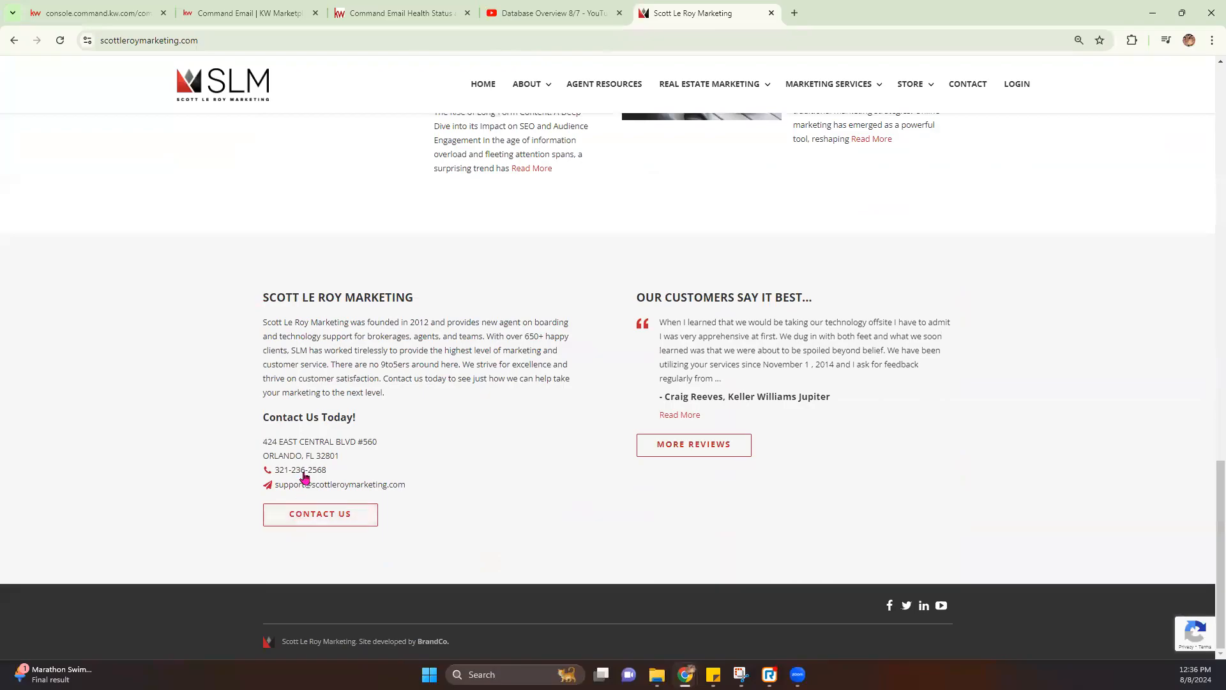
Back in the email editor, enter 32801 as the Market Snap ZIP / Postal Code
left_click(156, 17)
left_click(912, 262)
type("32801")
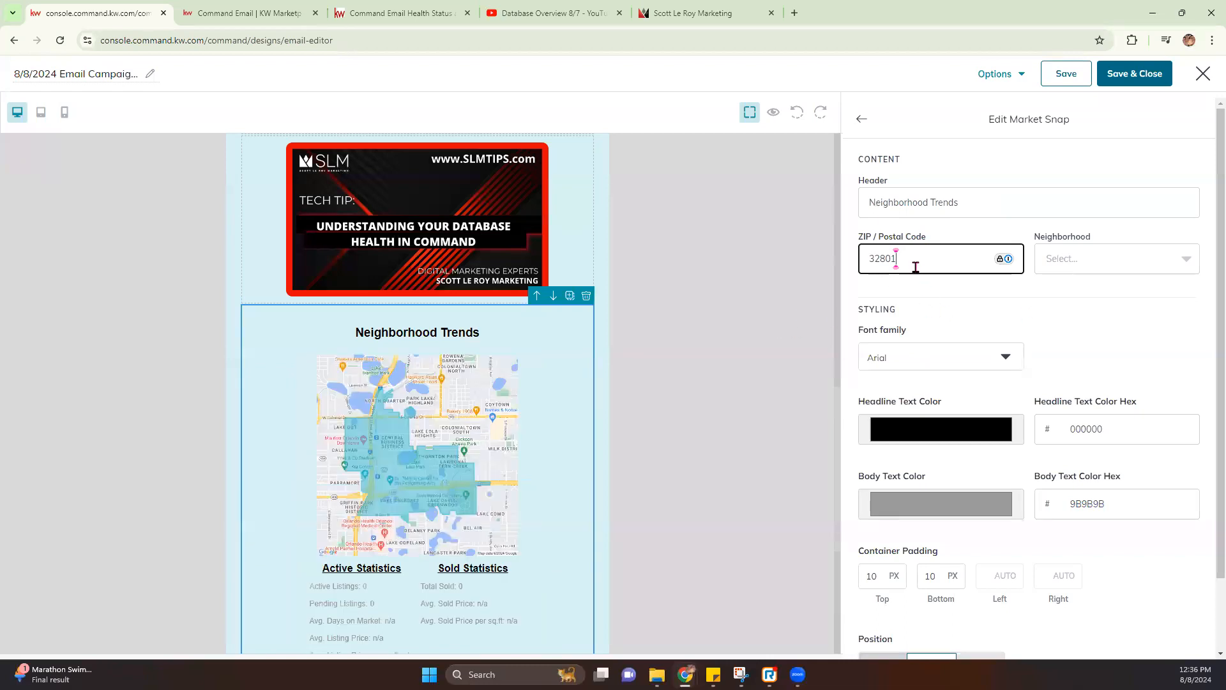
Choose Downtown South from the Market Snap Neighborhood list
left_click(1130, 263)
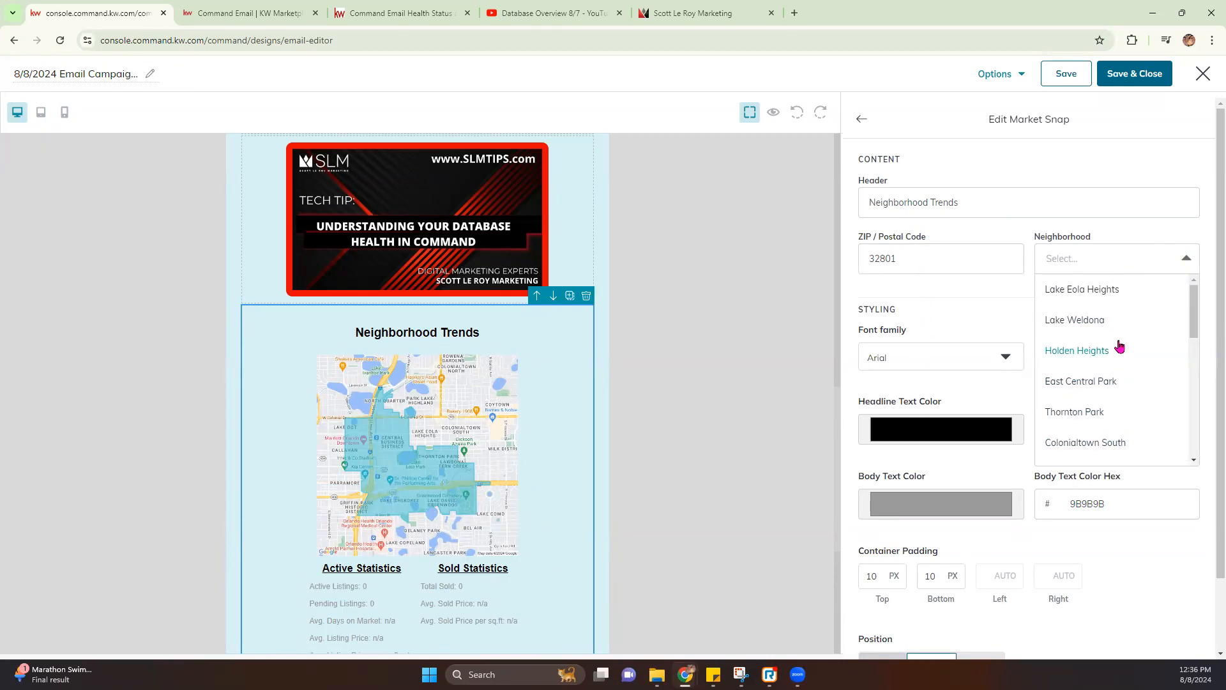
scroll(1086, 362, "down", 1)
scroll(1086, 383, "down", 3)
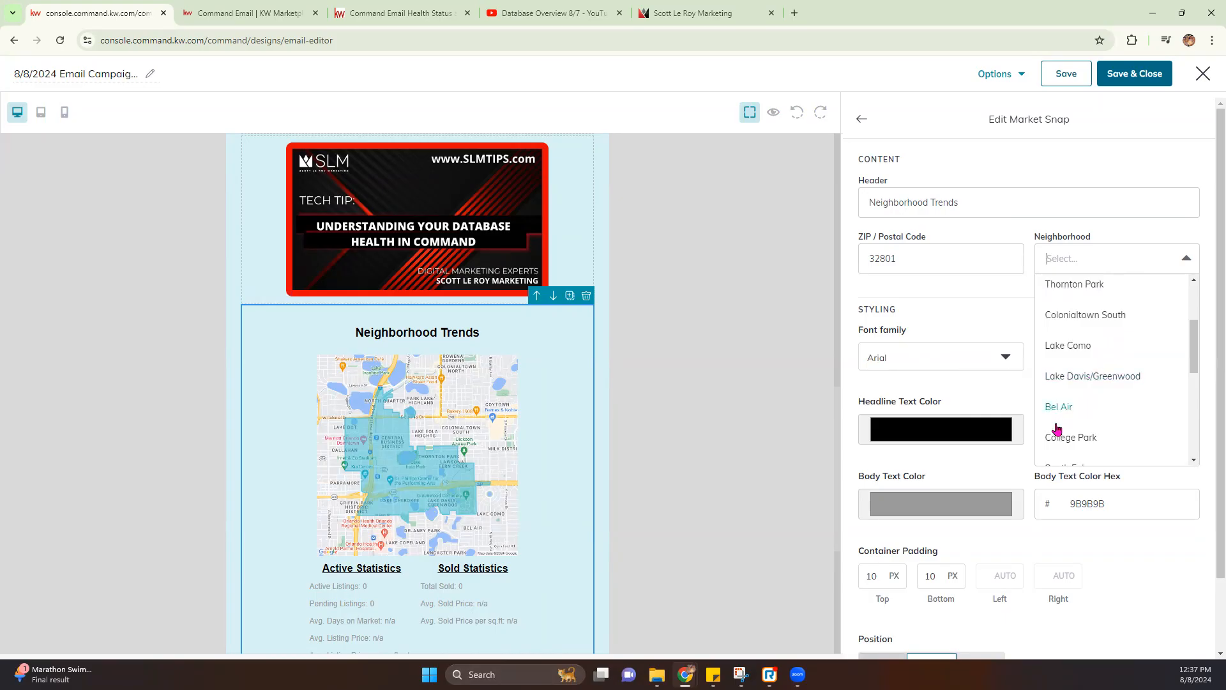
scroll(1060, 424, "down", 8)
left_click(1082, 456)
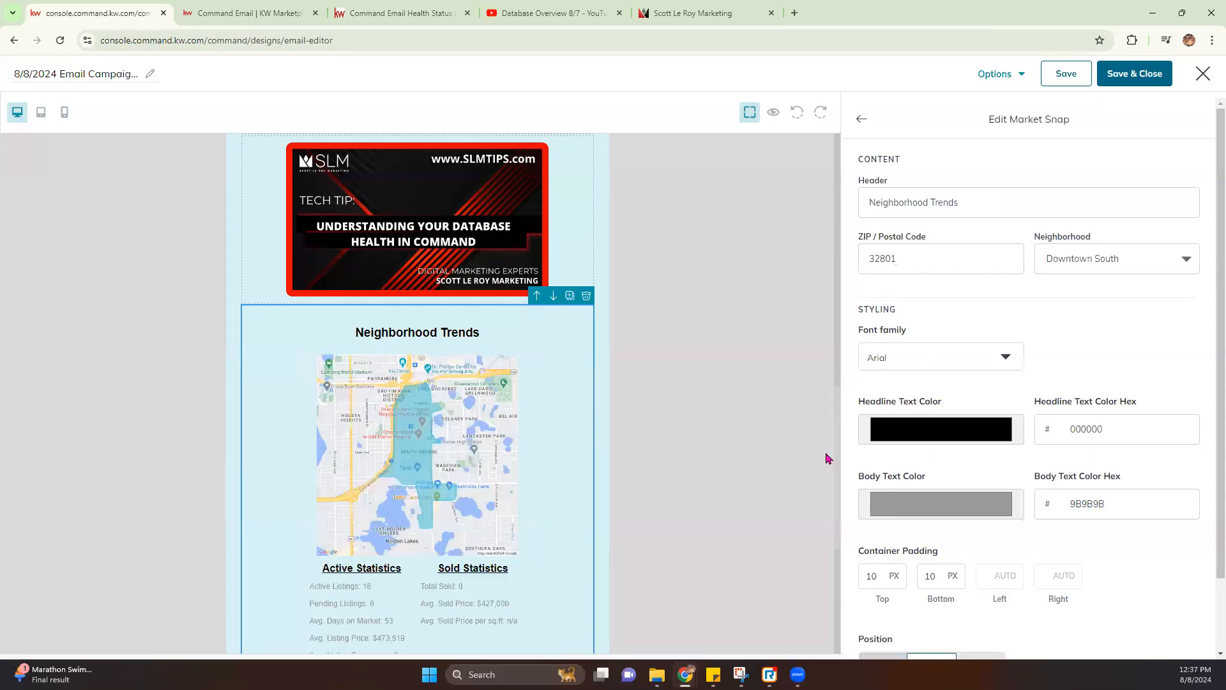
scroll(684, 473, "down", 1)
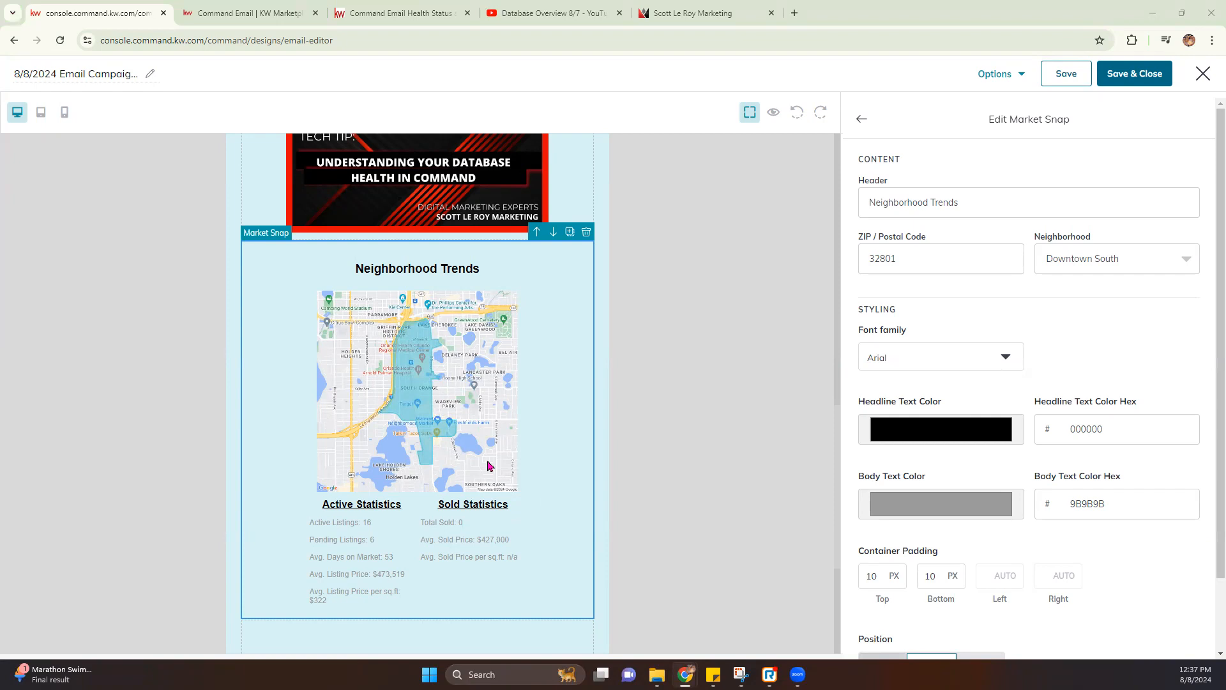
left_click(912, 354)
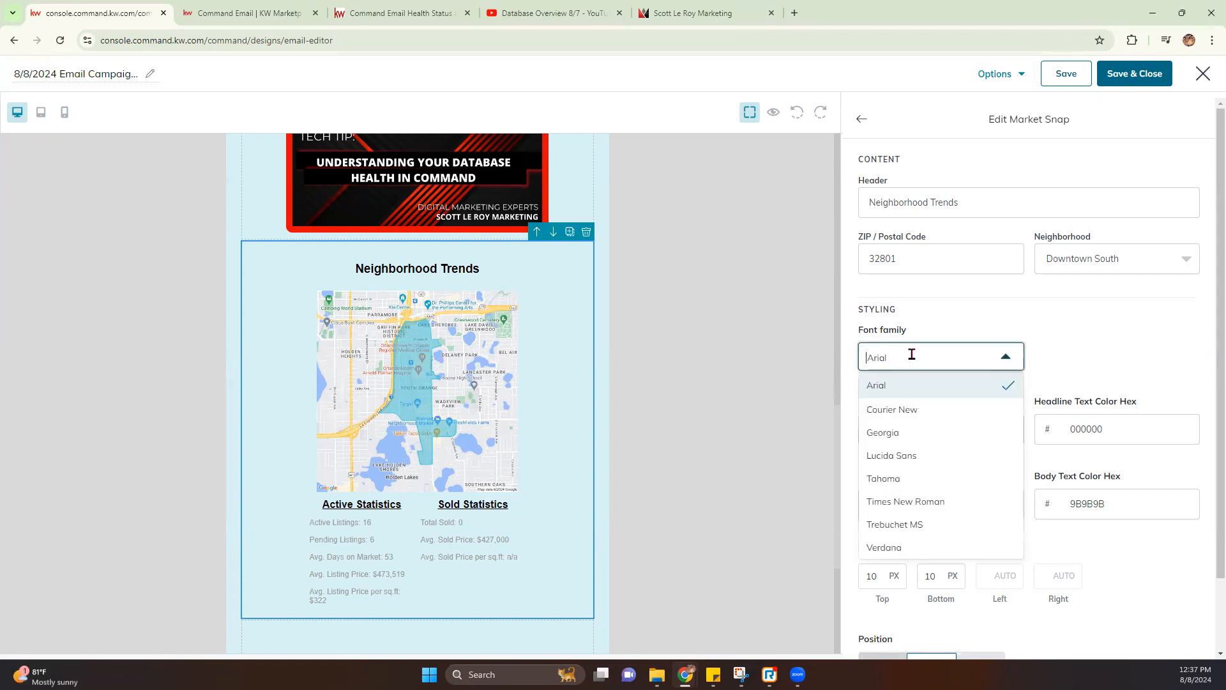
Switch the Market Snap font to Georgia and make the Neighborhood Trends headline red
left_click(895, 434)
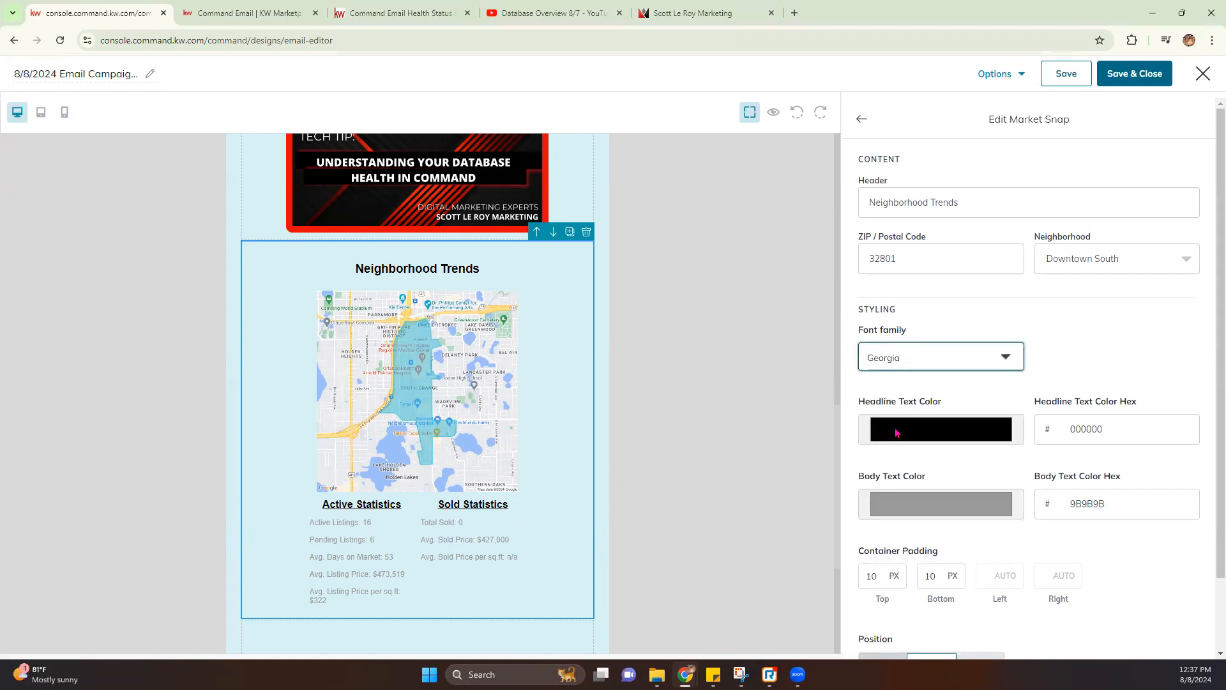
left_click(937, 427)
mouse_move(917, 483)
left_mouse_down()
mouse_move(911, 505)
mouse_move(949, 473)
mouse_move(993, 465)
left_mouse_up()
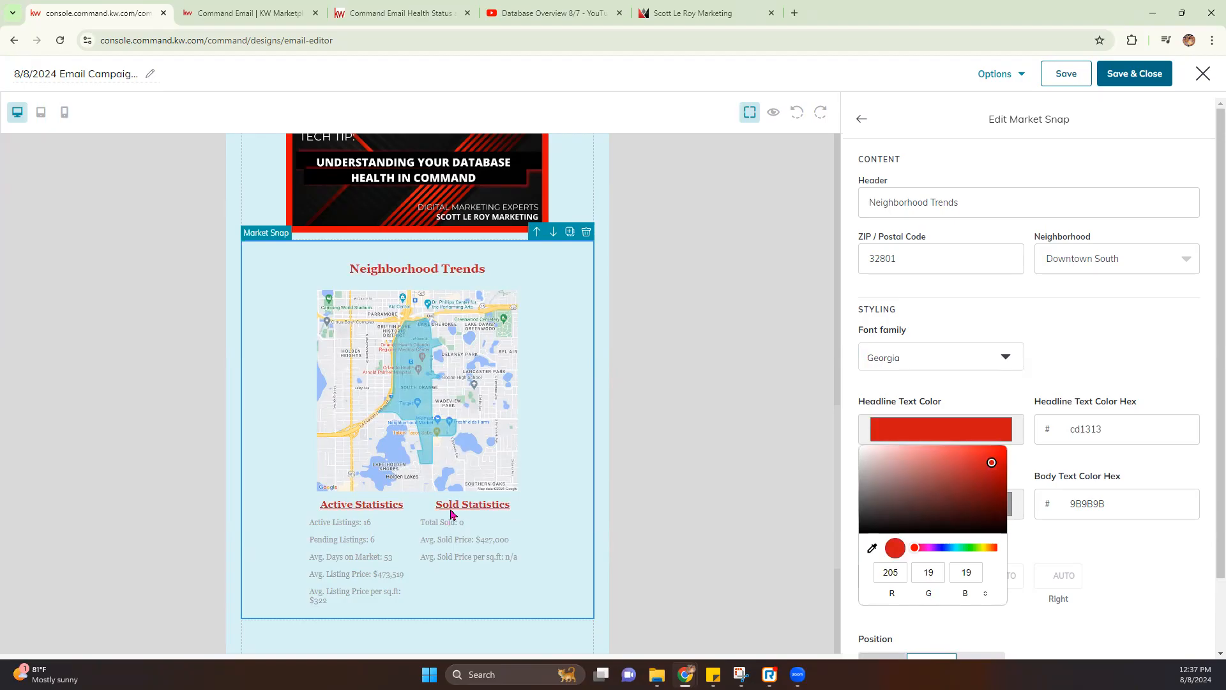
left_click(1127, 546)
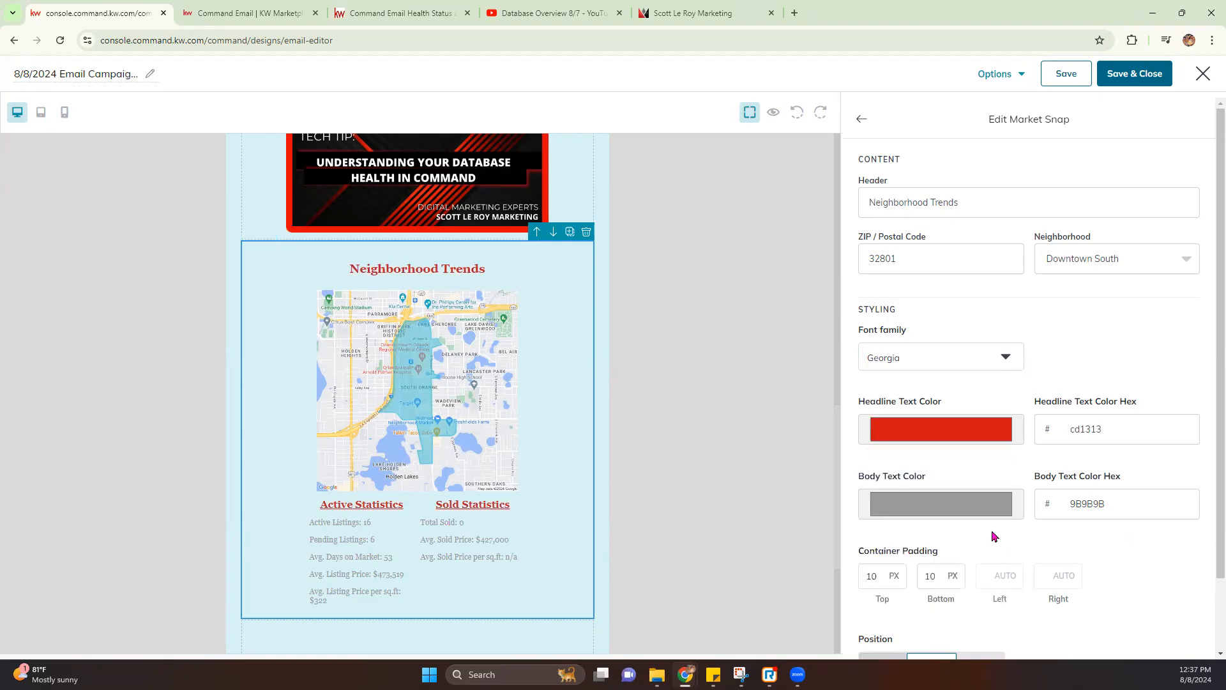
Set the Market Snap body text colour to black (000000)
left_click(940, 514)
left_click_drag(921, 387, 938, 359)
left_click(568, 420)
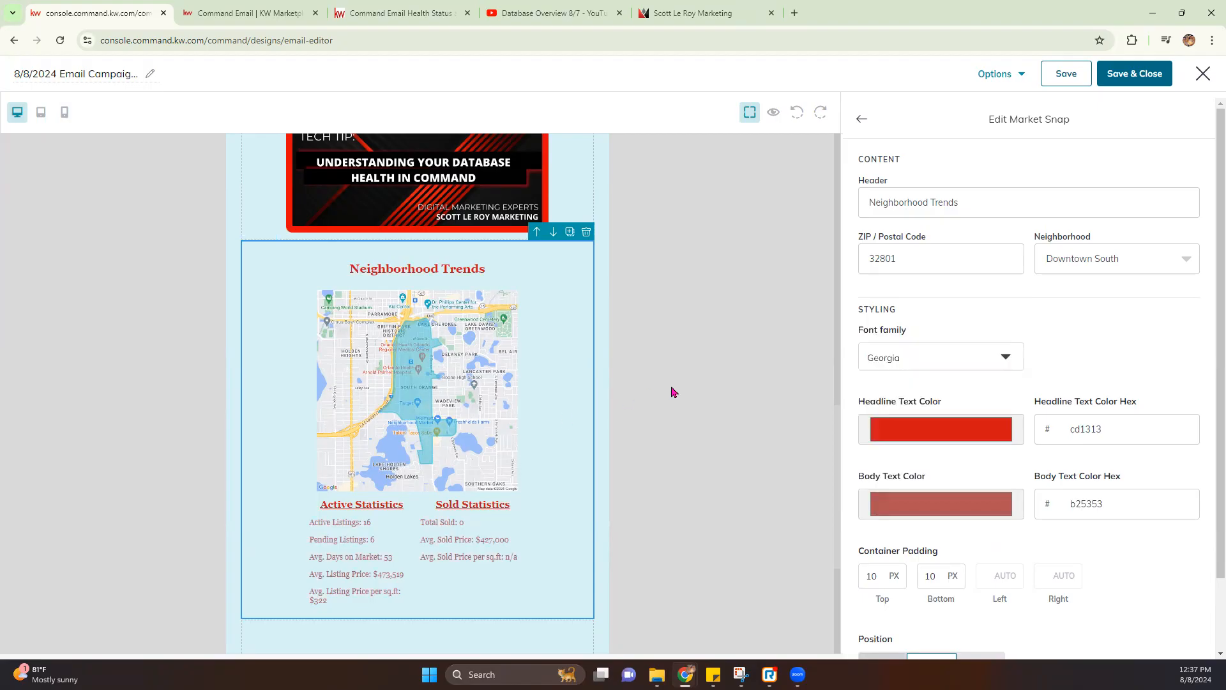
left_click(943, 509)
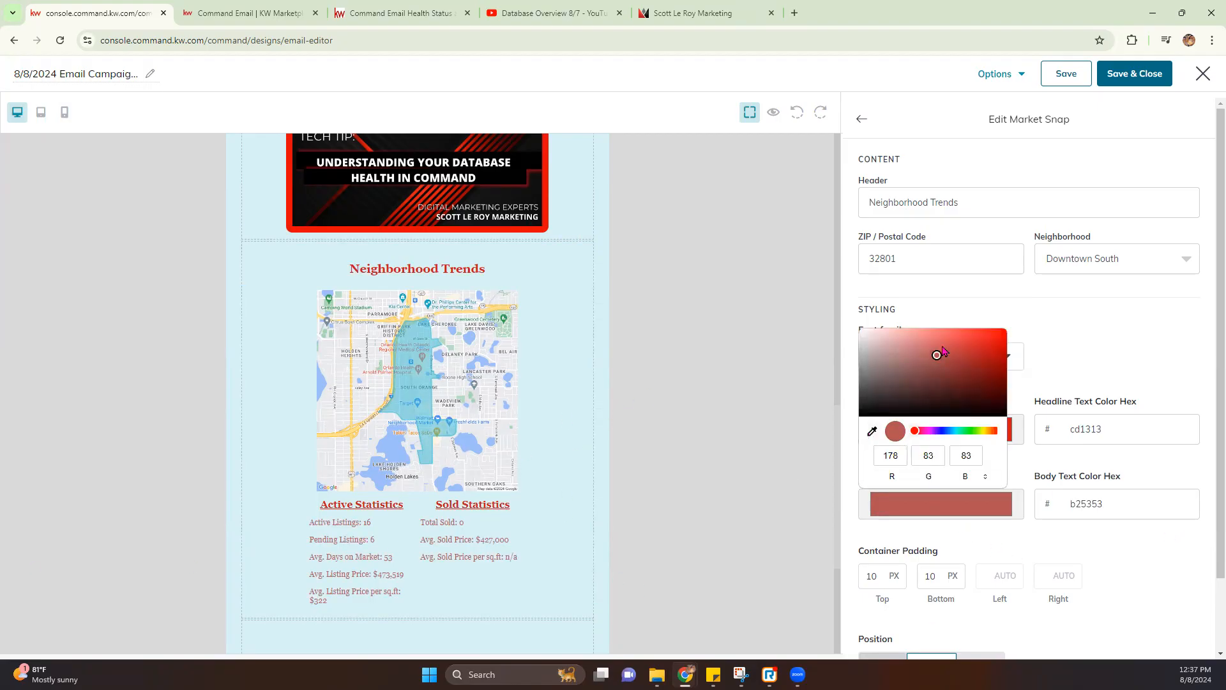
left_click_drag(936, 354, 977, 346)
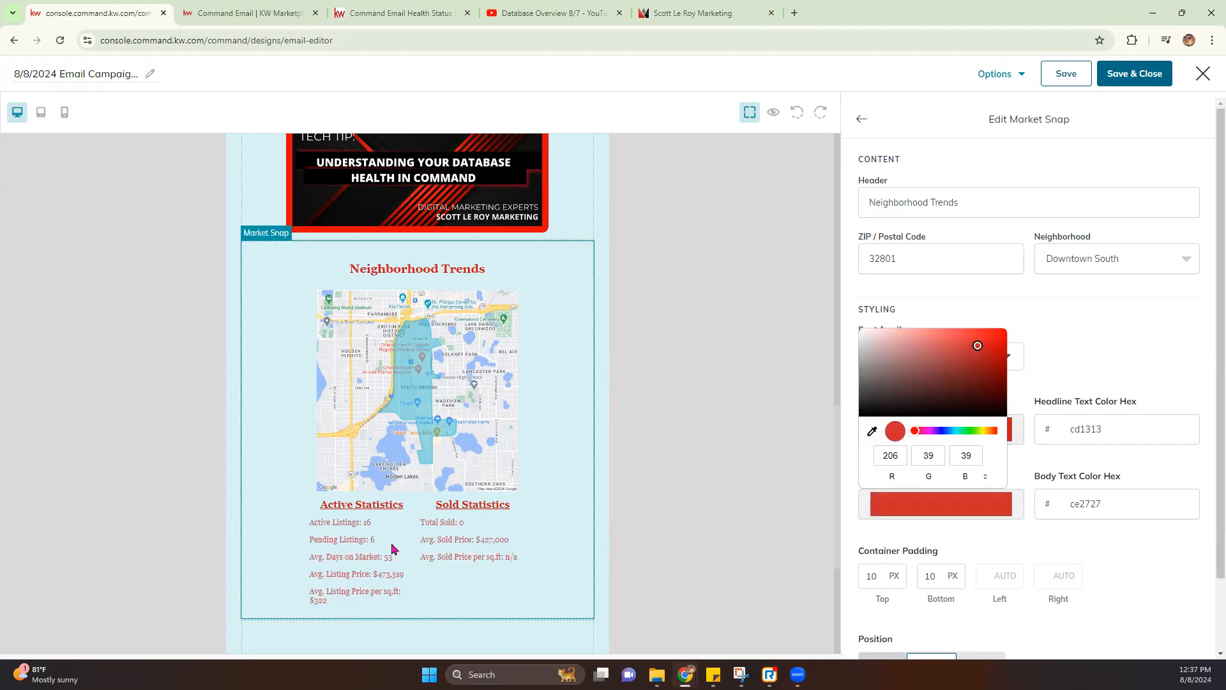
left_click_drag(978, 348, 837, 419)
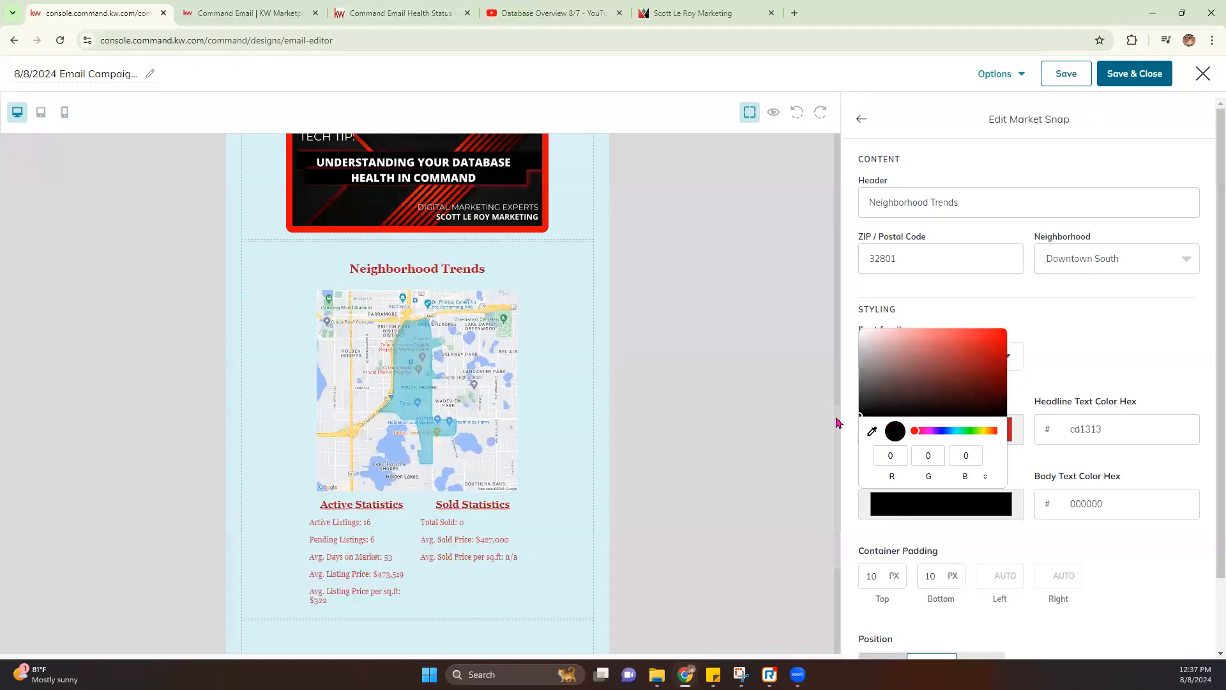
left_click(1123, 533)
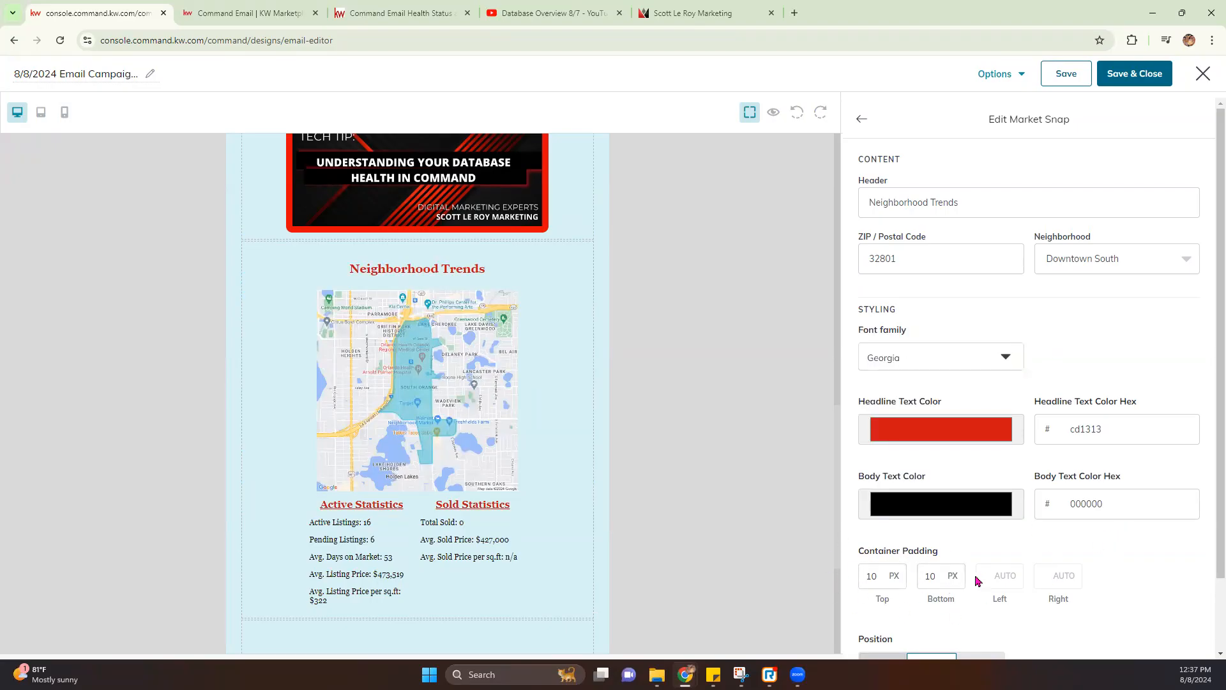
Turn on the Market Snap border, colour it bright red ff0000 and set its width to 10 px
scroll(933, 575, "down", 2)
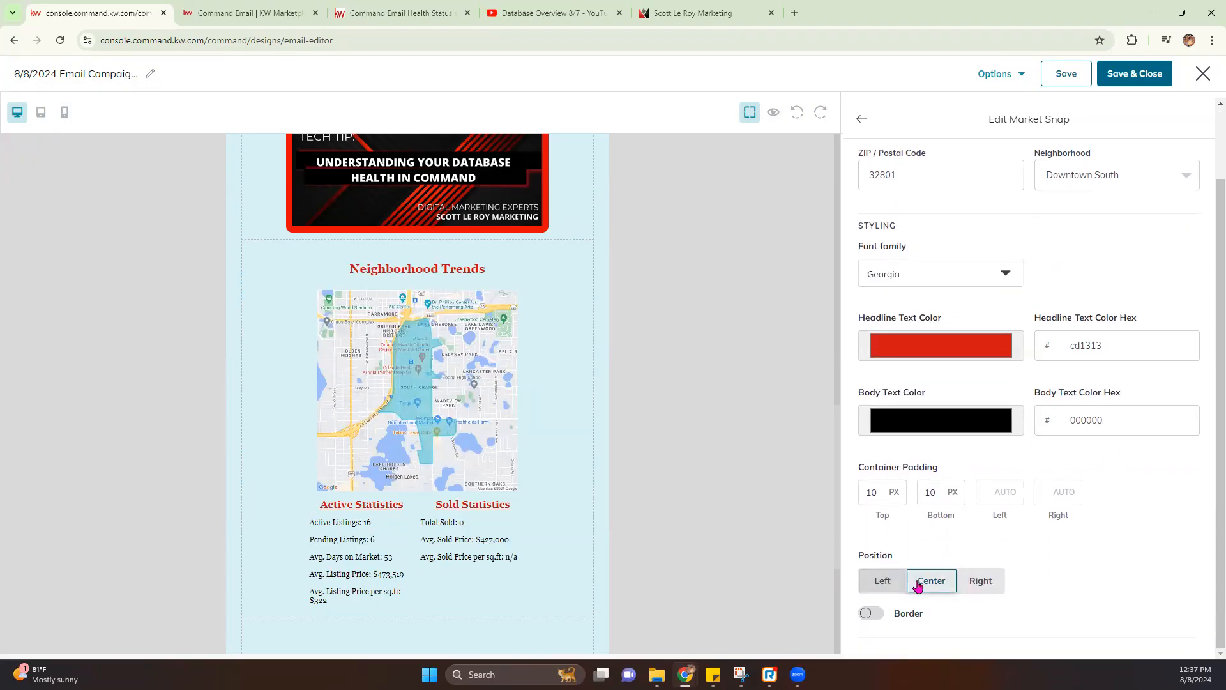
left_click(869, 613)
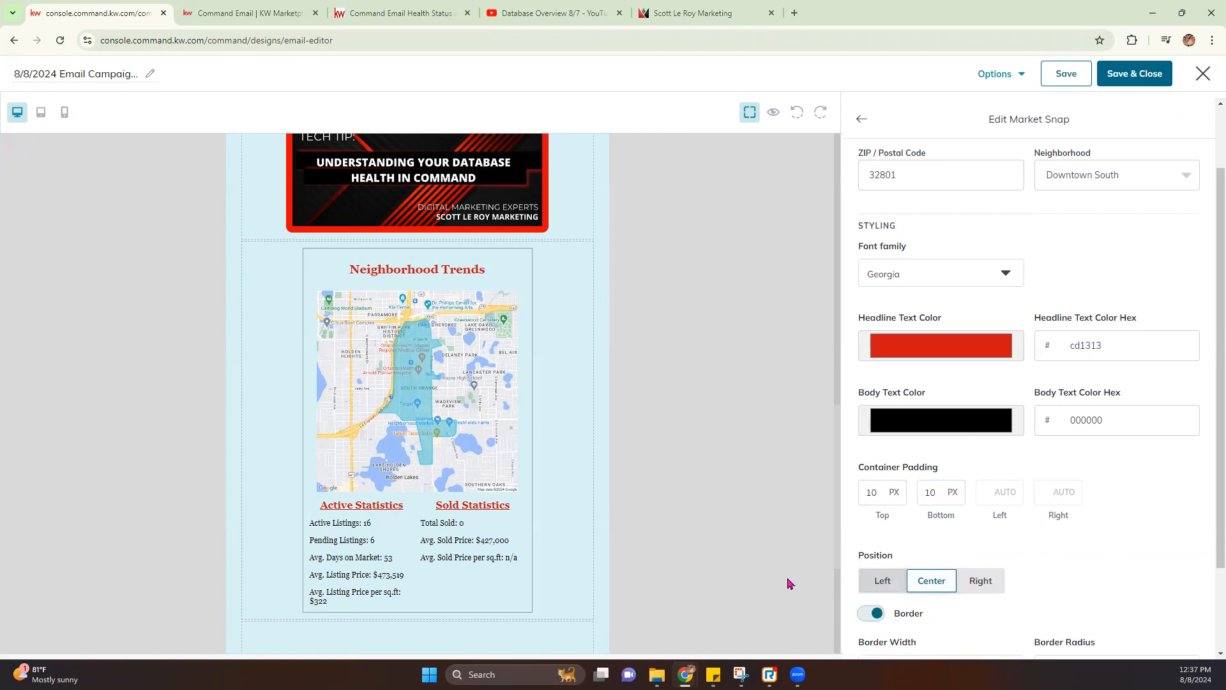
scroll(938, 562, "down", 2)
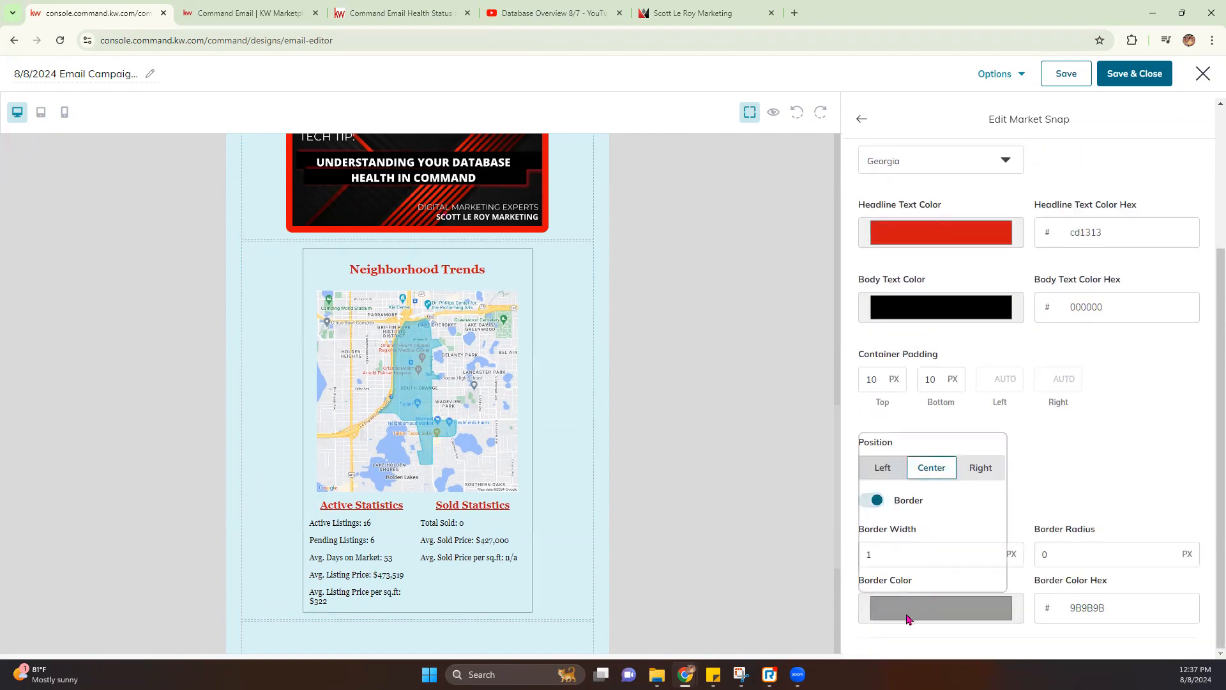
left_click(908, 618)
left_click(981, 461)
left_click_drag(980, 463, 1010, 435)
left_click(947, 600)
left_click_drag(888, 555, 784, 566)
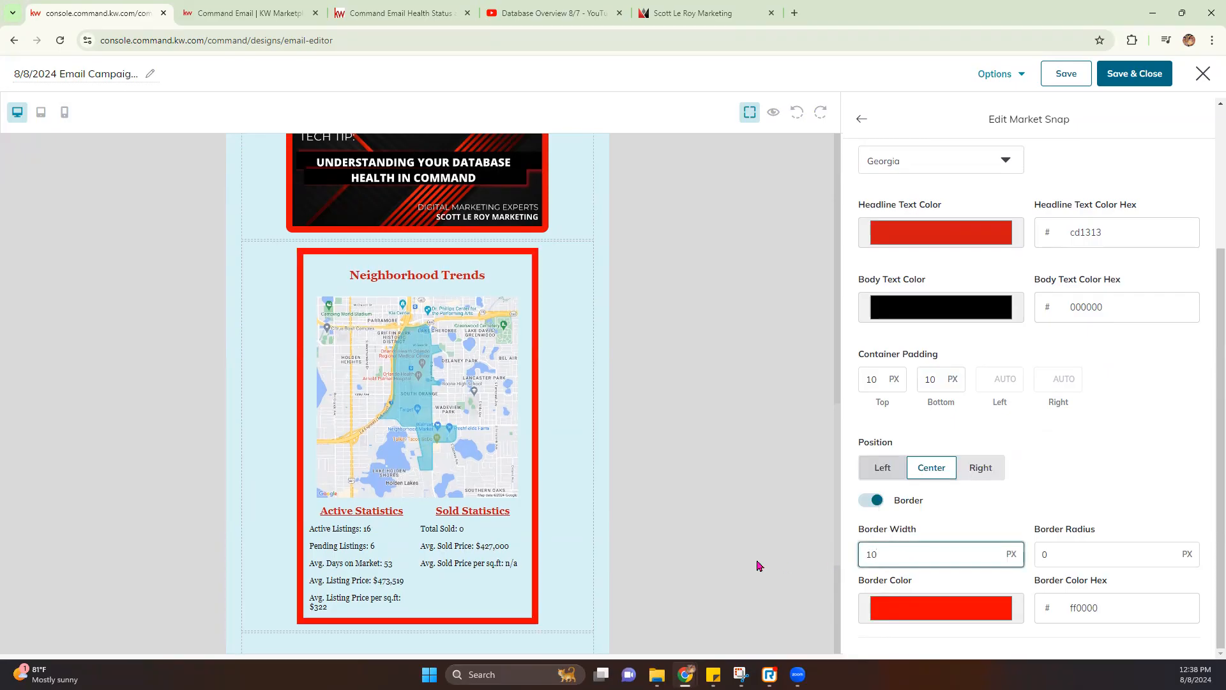
scroll(622, 495, "up", 10)
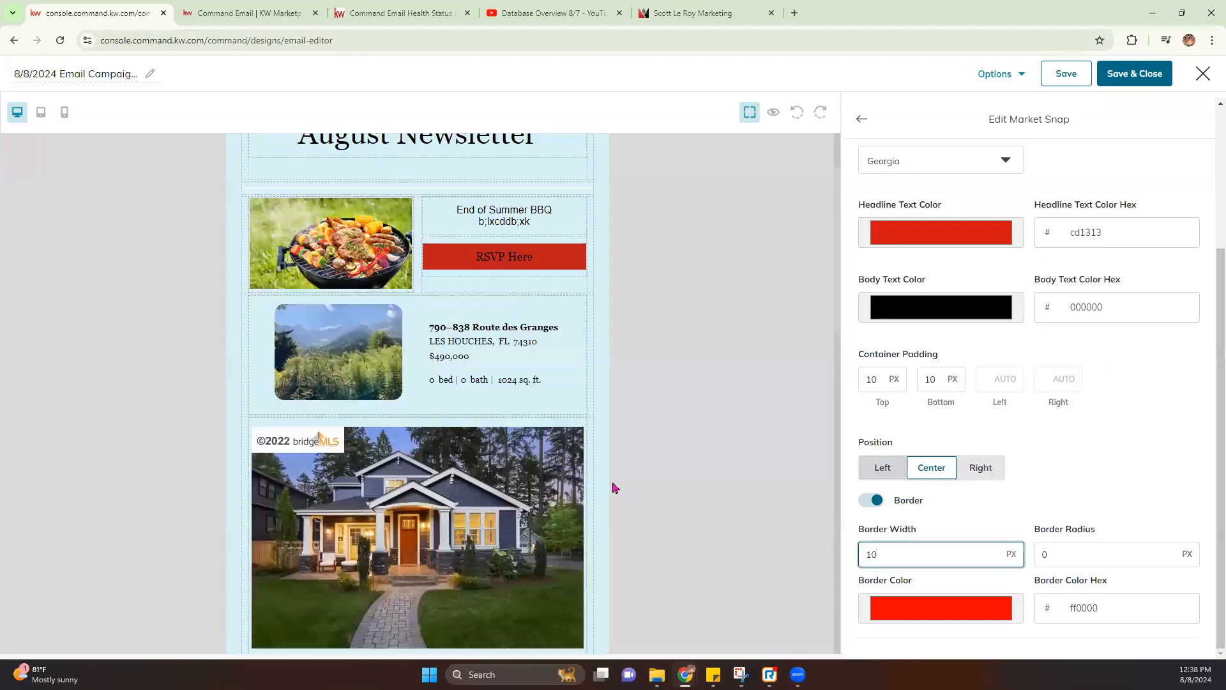
scroll(613, 488, "down", 15)
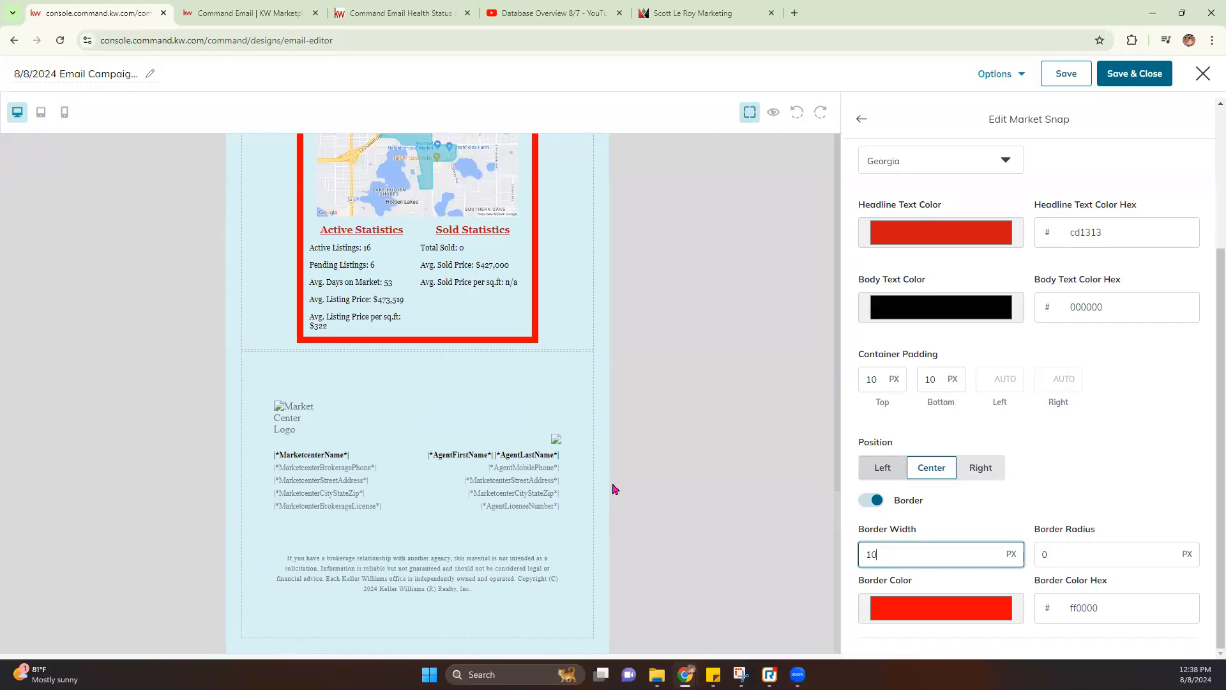
scroll(1078, 549, "up", 3)
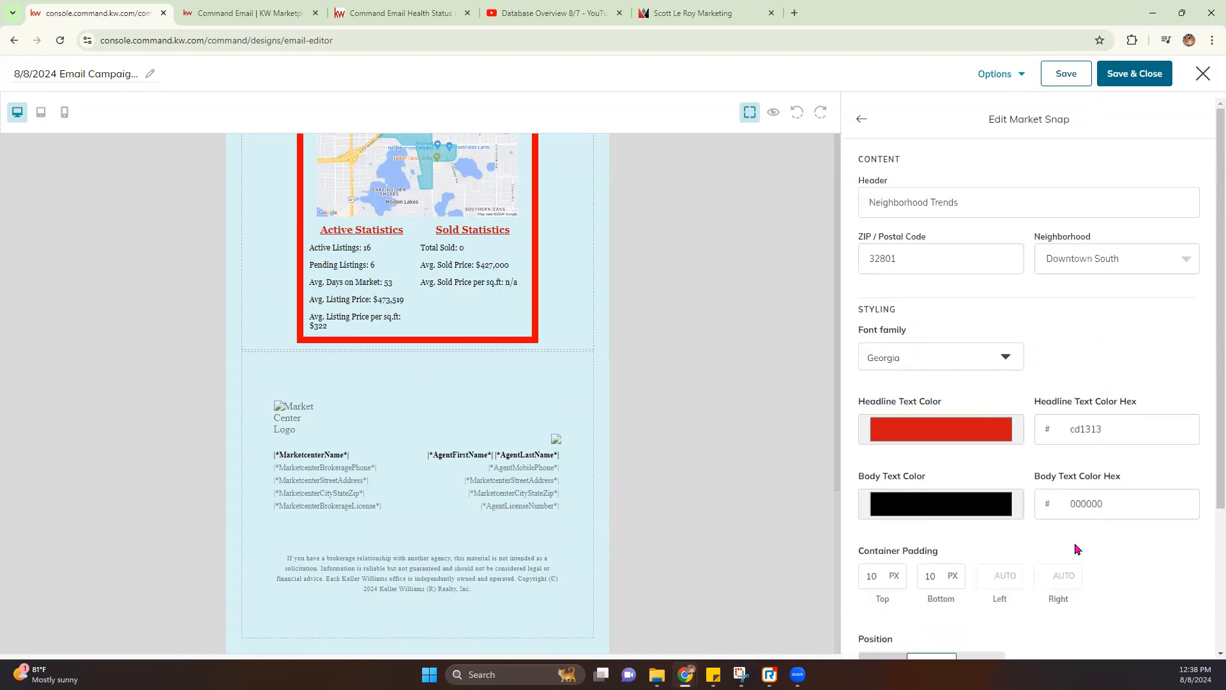
Leave the Market Snap settings and scroll through the newsletter in the editor
left_click(861, 118)
scroll(550, 482, "up", 10)
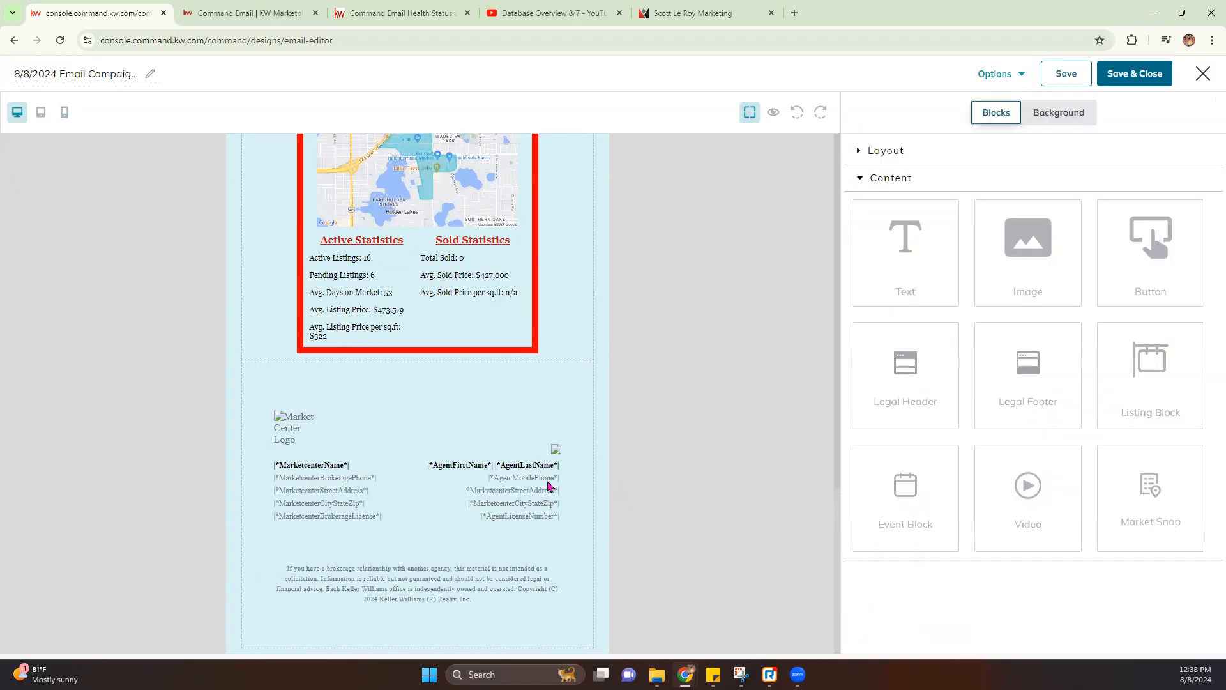
scroll(472, 415, "down", 4)
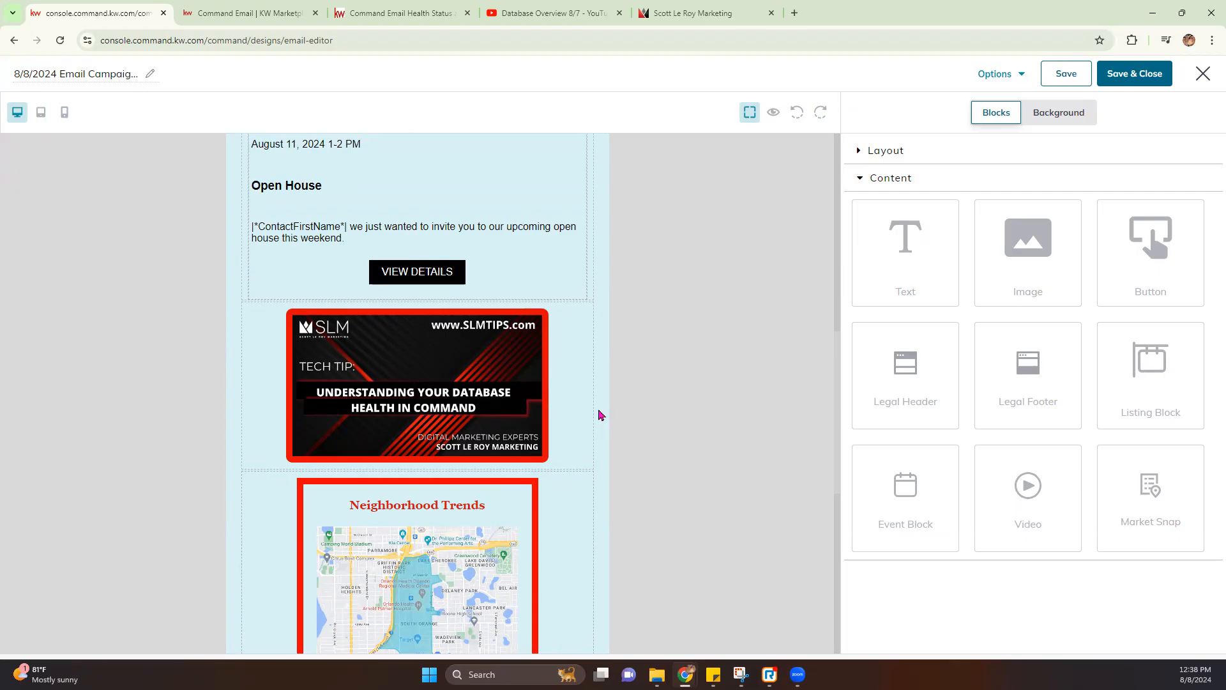
scroll(600, 415, "up", 10)
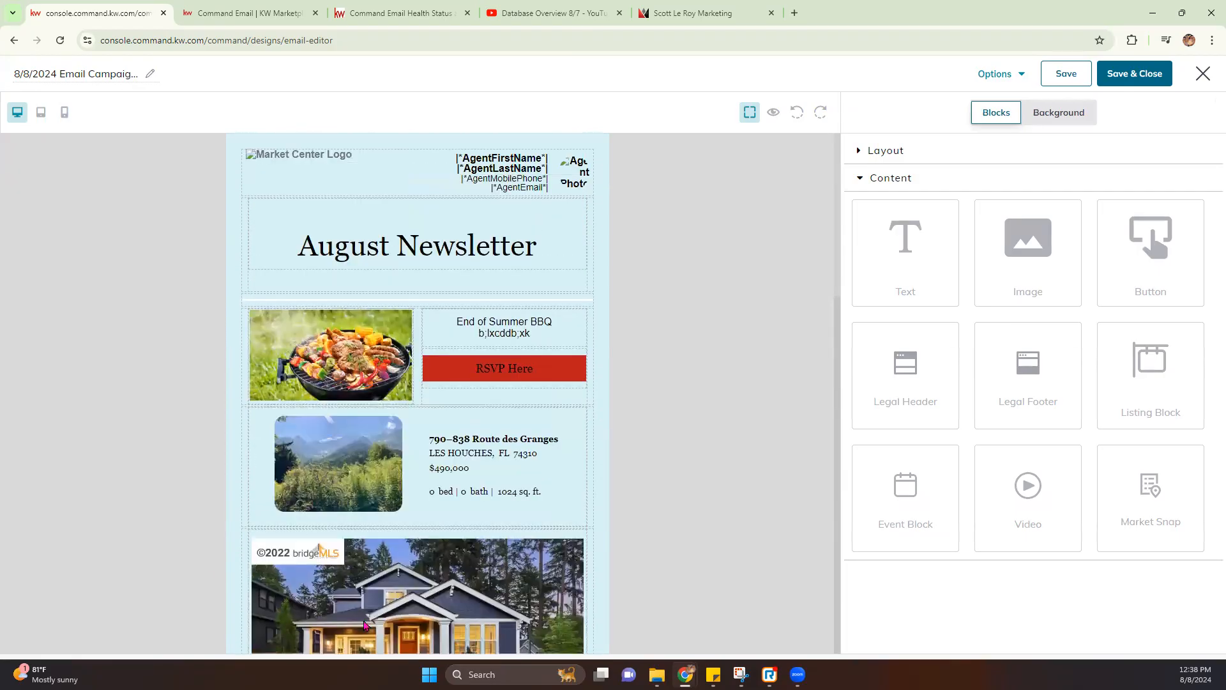
scroll(603, 486, "down", 2)
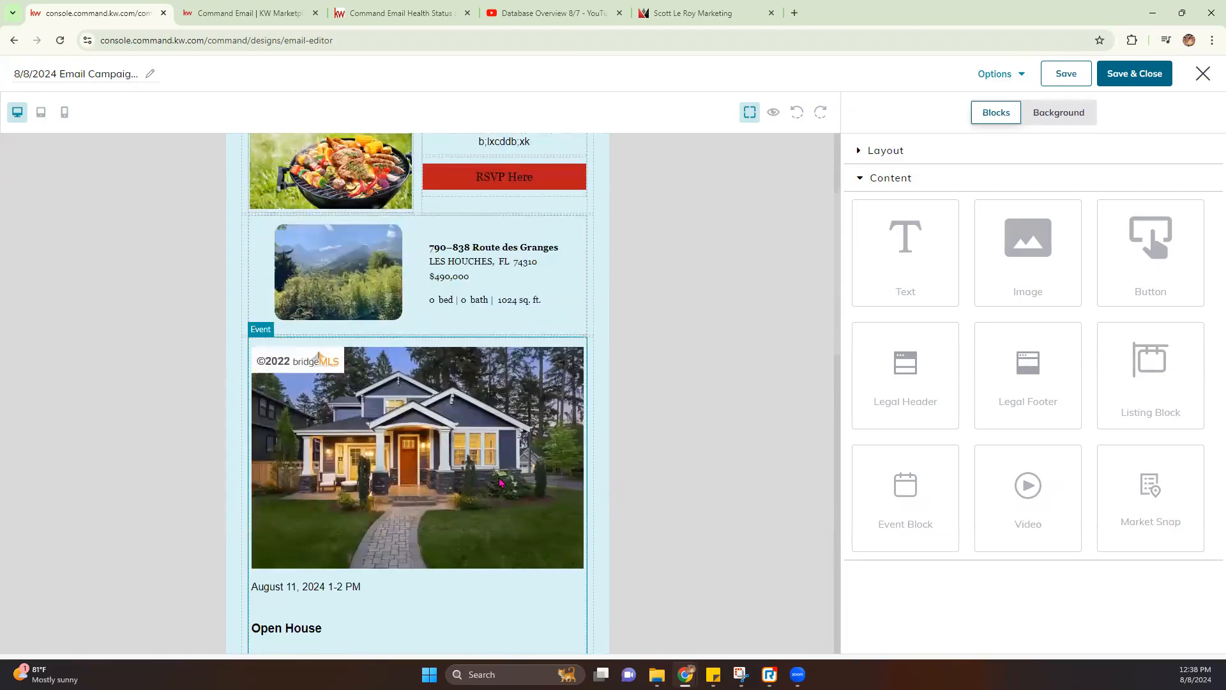
scroll(500, 482, "down", 10)
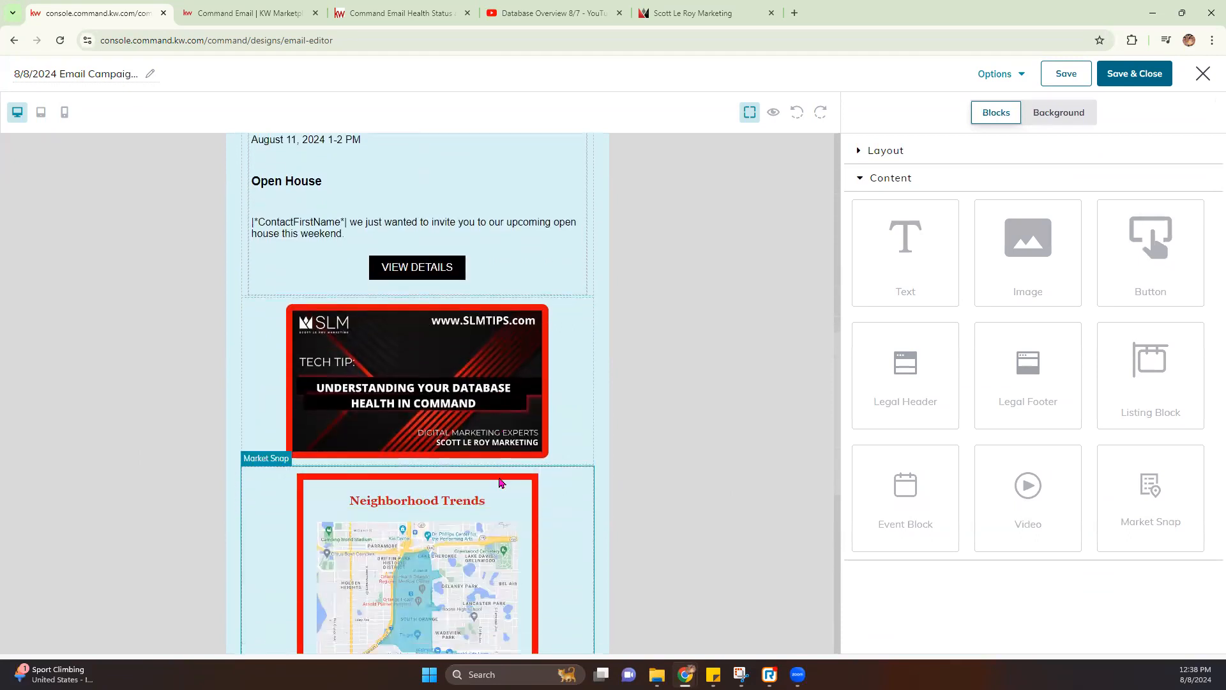
scroll(500, 482, "down", 4)
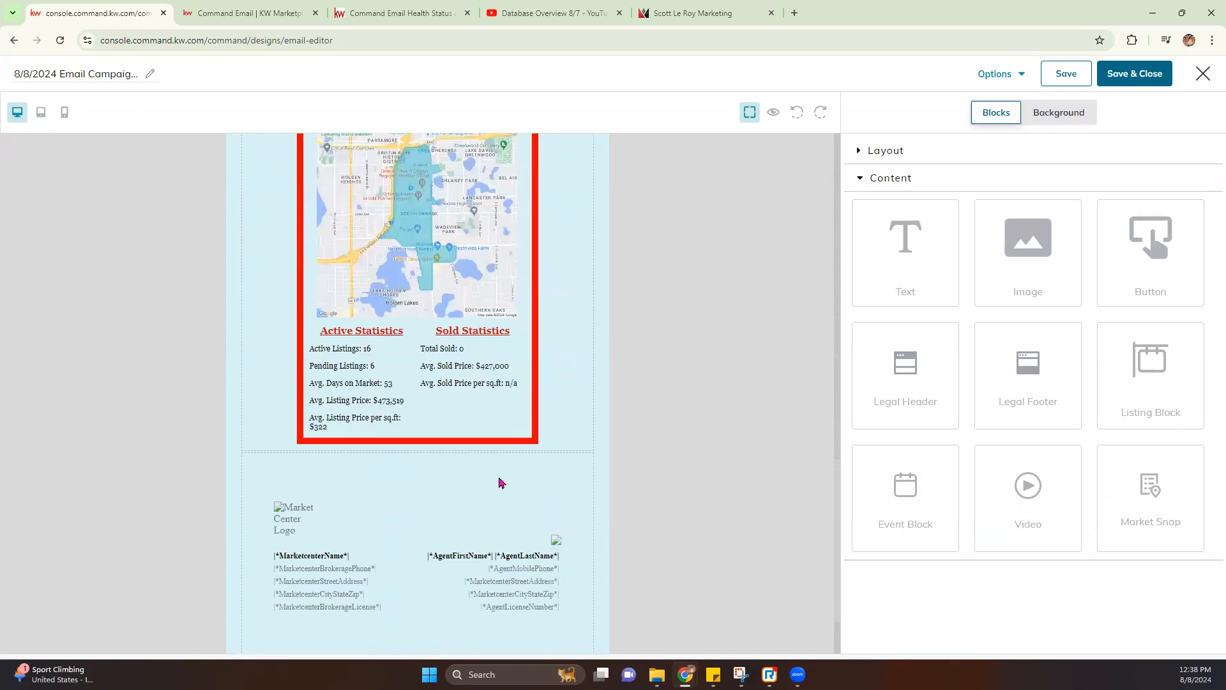
Preview the whole newsletter as recipients will see it
left_click(774, 114)
scroll(551, 409, "down", 7)
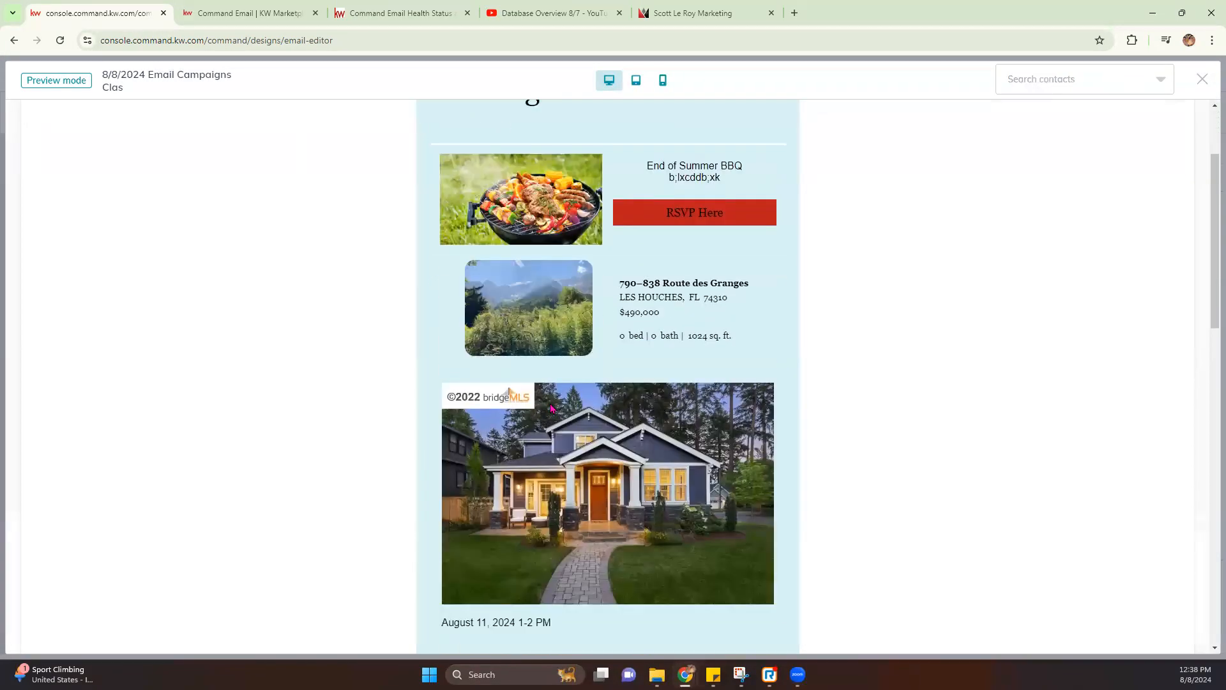
scroll(551, 409, "down", 8)
scroll(553, 407, "up", 20)
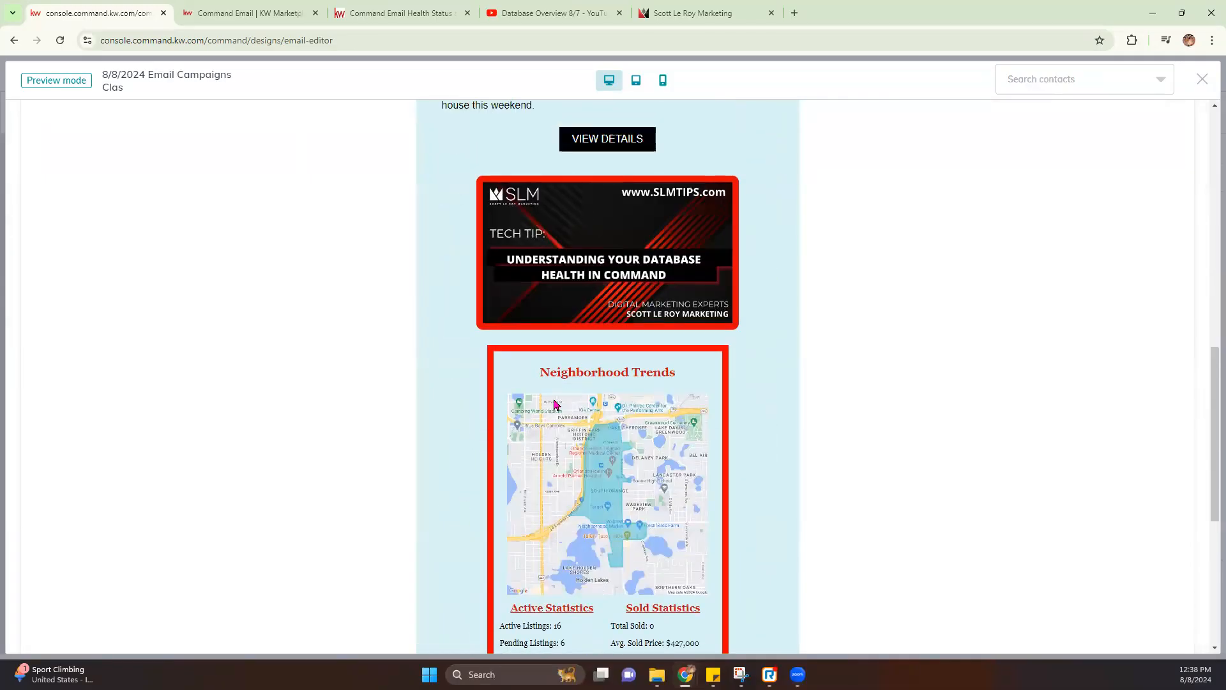
Exit the preview and send a test email to the agent's own email address
left_click(1202, 79)
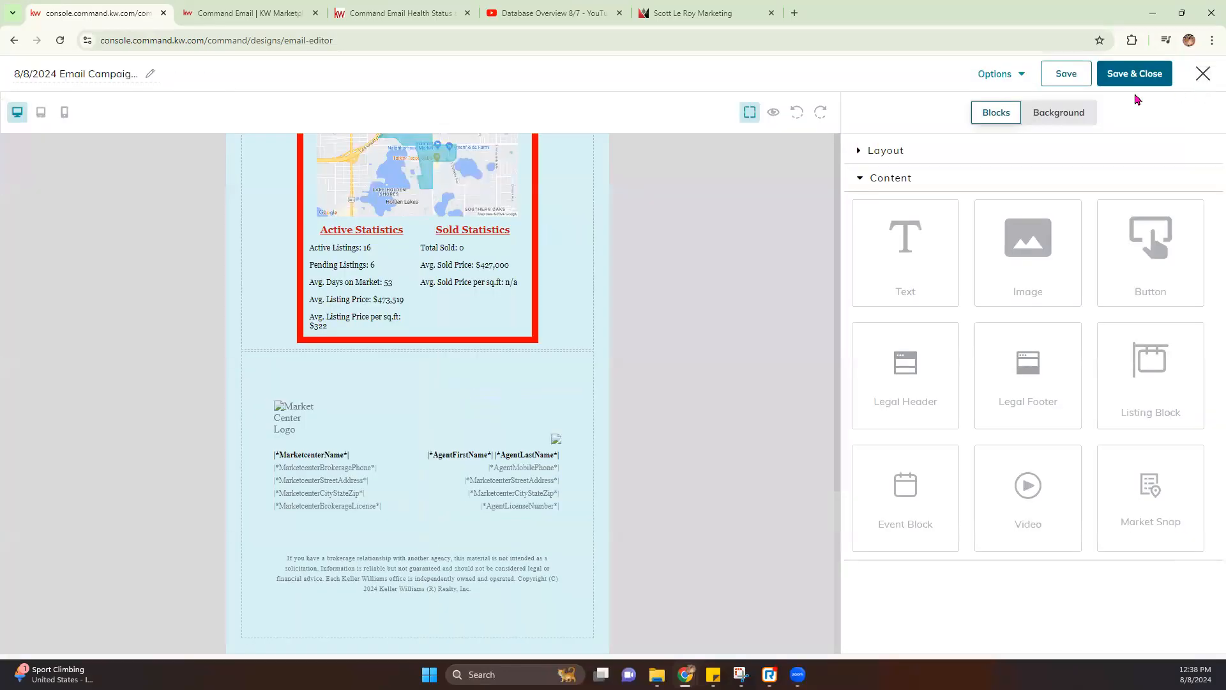
left_click(999, 87)
left_click(1009, 143)
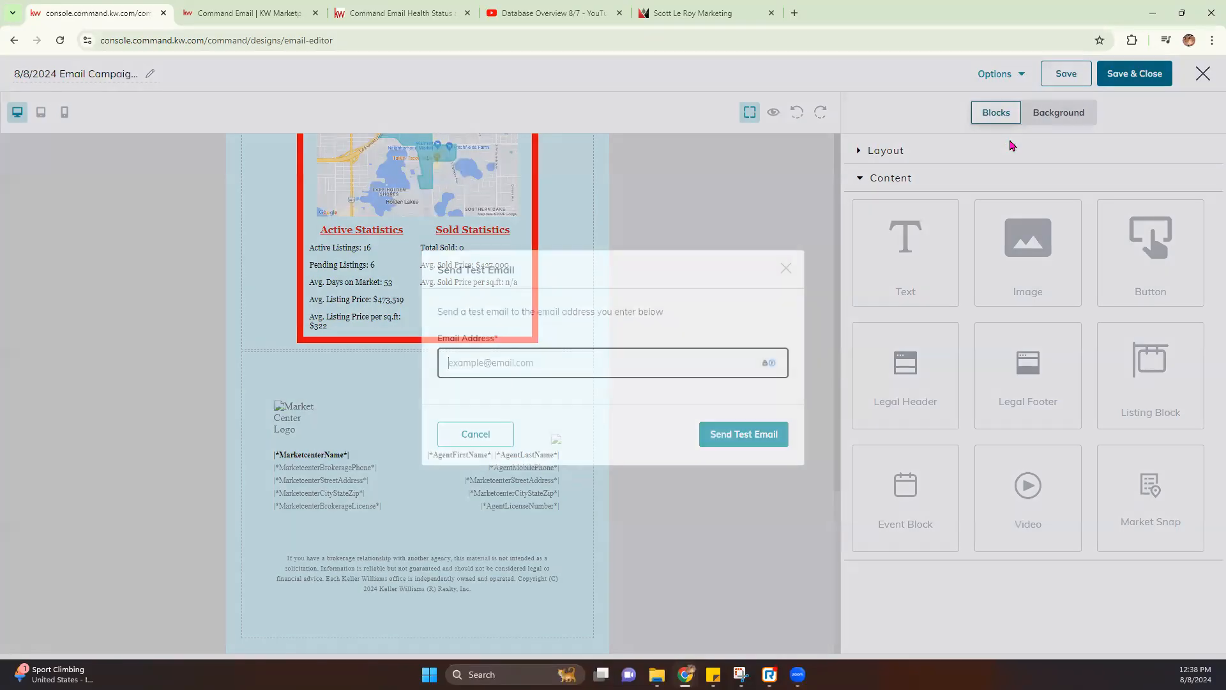
left_click(511, 362)
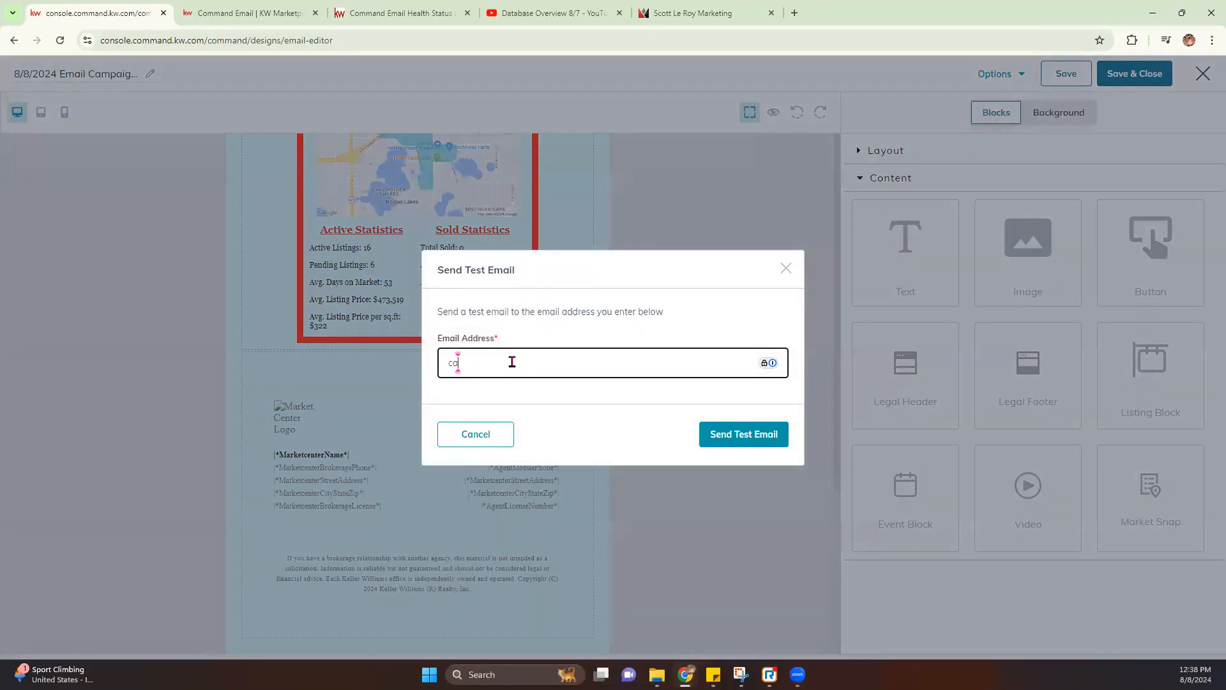
left_click(766, 438)
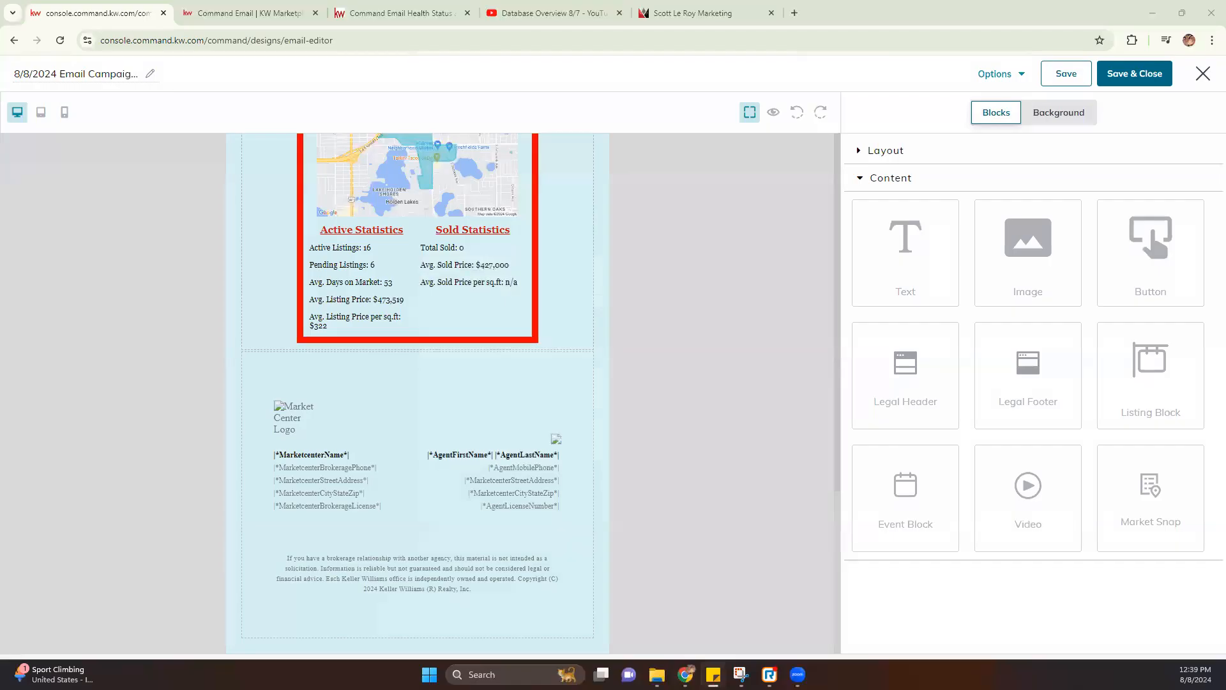
Bring the browser forward, attach the Gmail tab, and close the calendar side panel
key("alt+Tab")
left_click_drag(0, 25, 79, 24)
left_click(1210, 76)
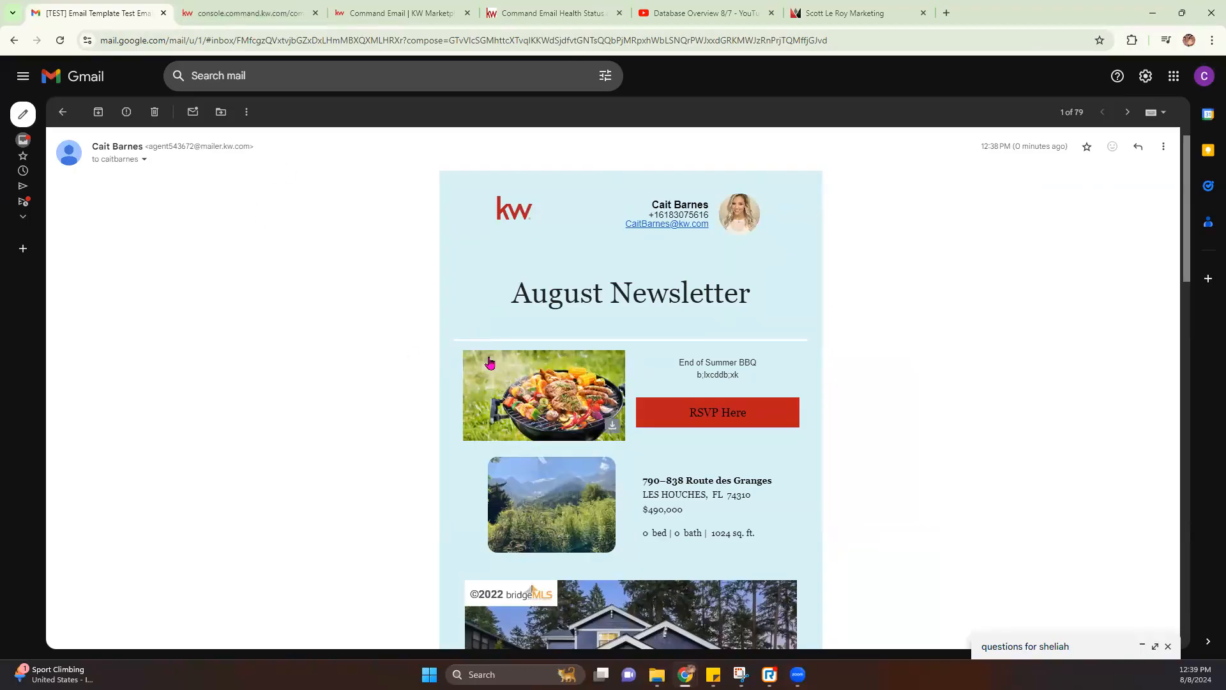
left_click(1169, 656)
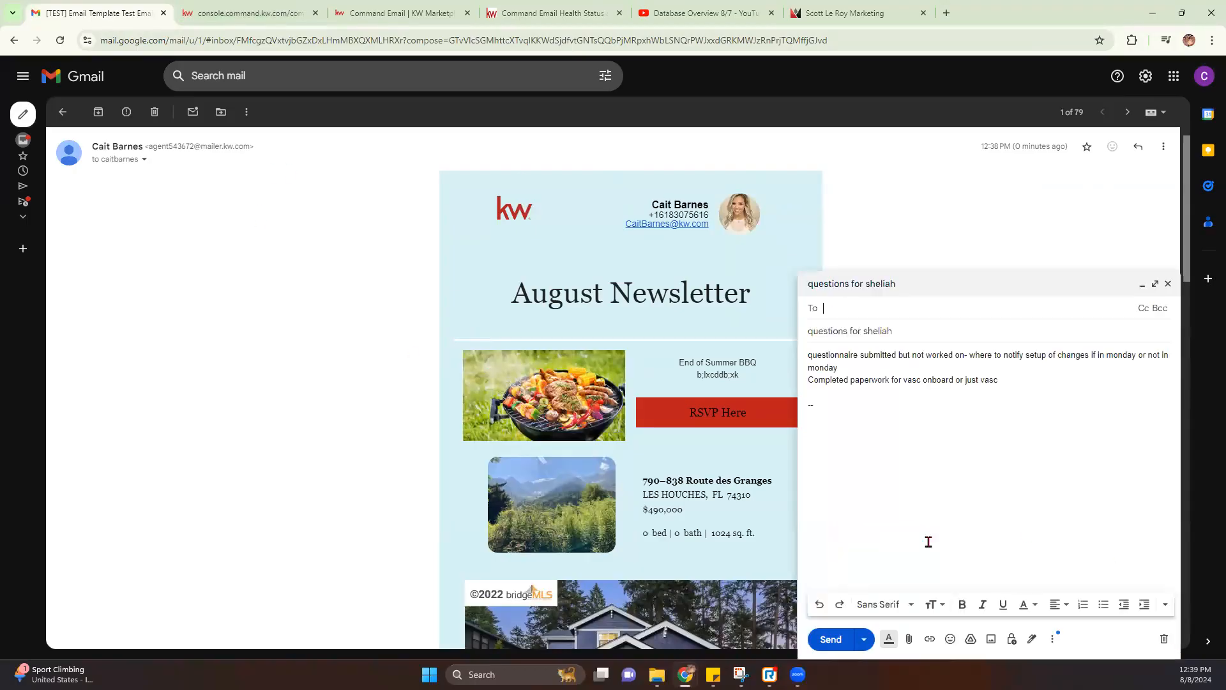
left_click(1176, 283)
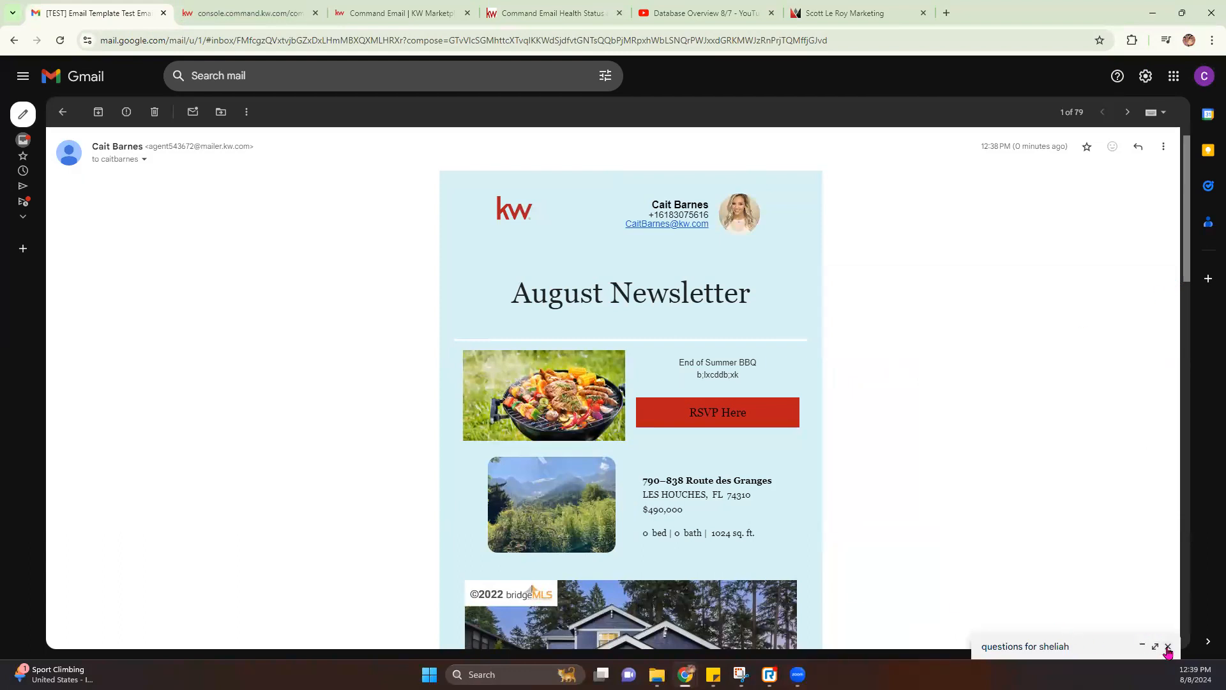
Scroll through the test email and check where the Tech Tip image links to
scroll(792, 504, "down", 1)
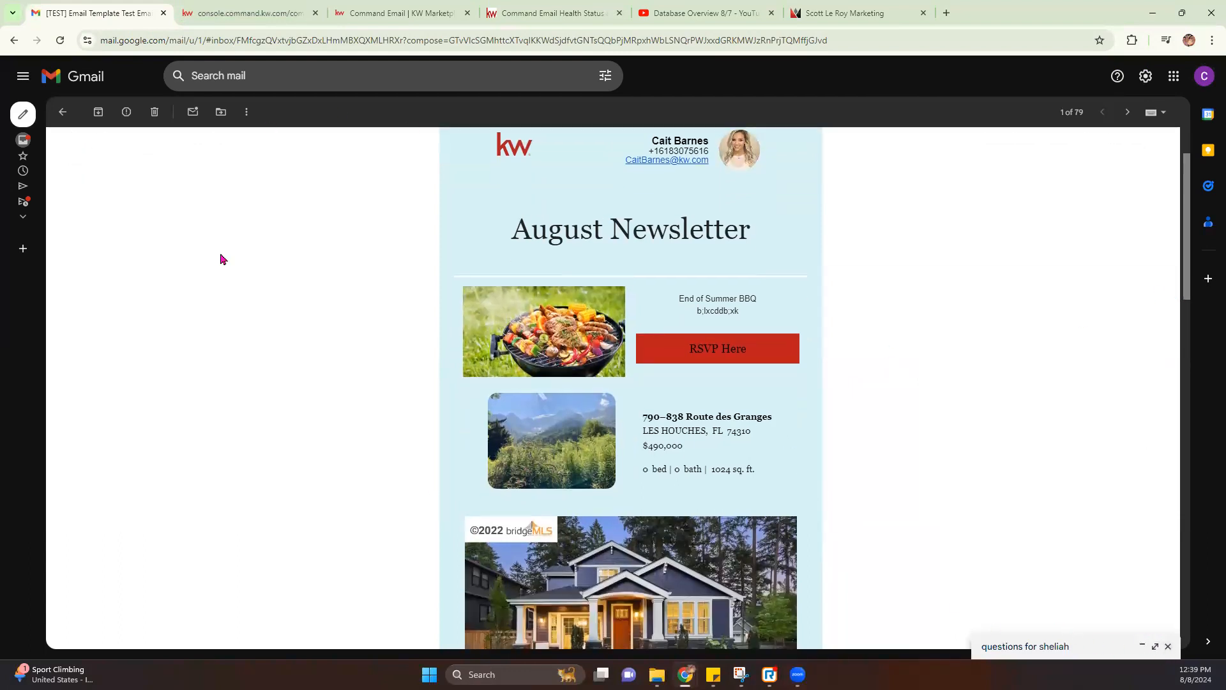
scroll(948, 292, "down", 7)
left_click_drag(466, 389, 551, 388)
left_click(821, 409)
scroll(820, 408, "down", 2)
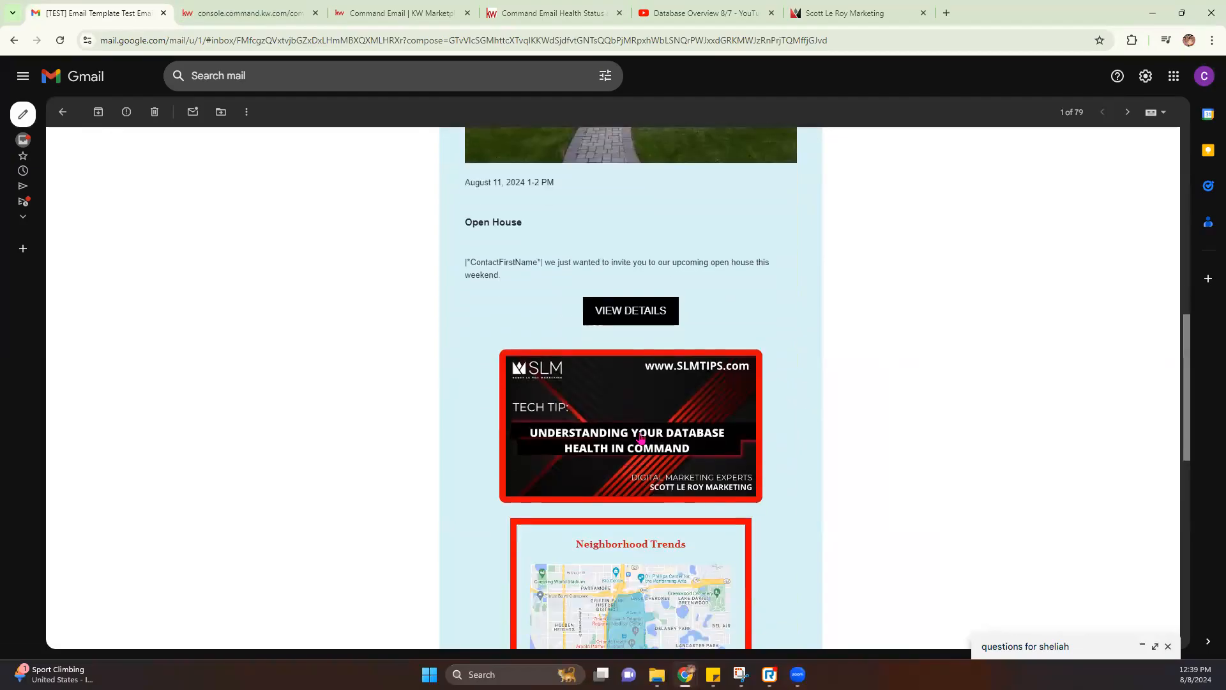
left_click(584, 438)
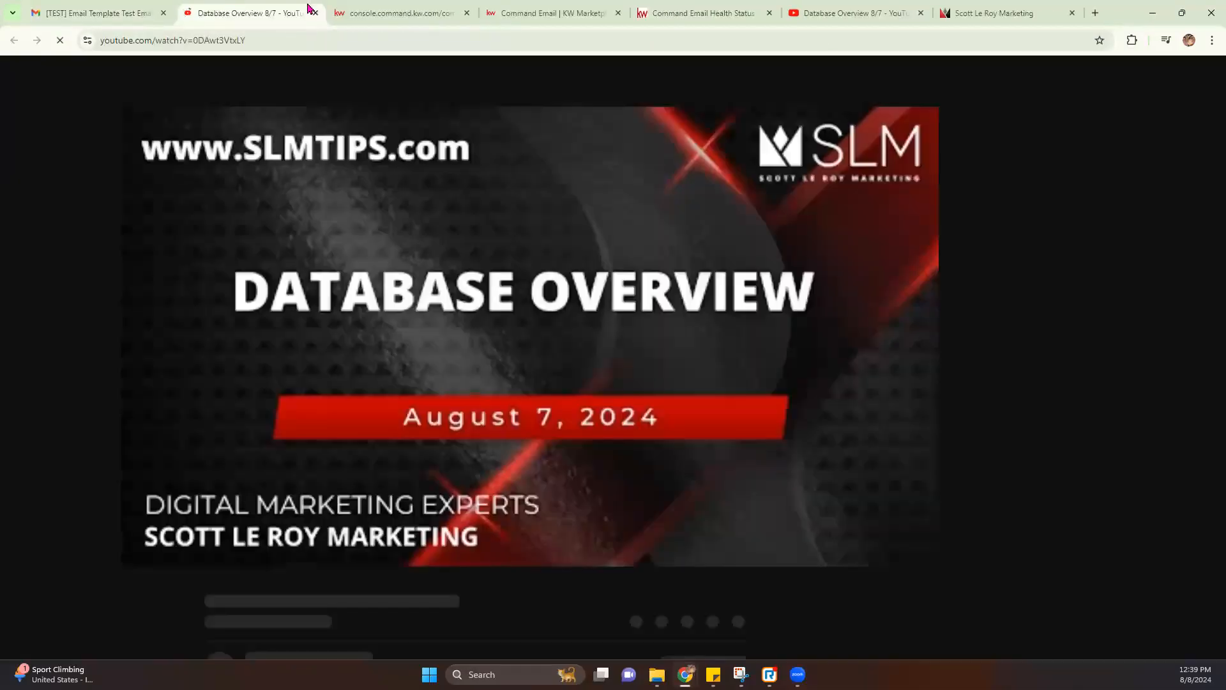
left_click(316, 13)
Check the red RSVP Here button link, then close the YouTube channel page
scroll(579, 534, "down", 3)
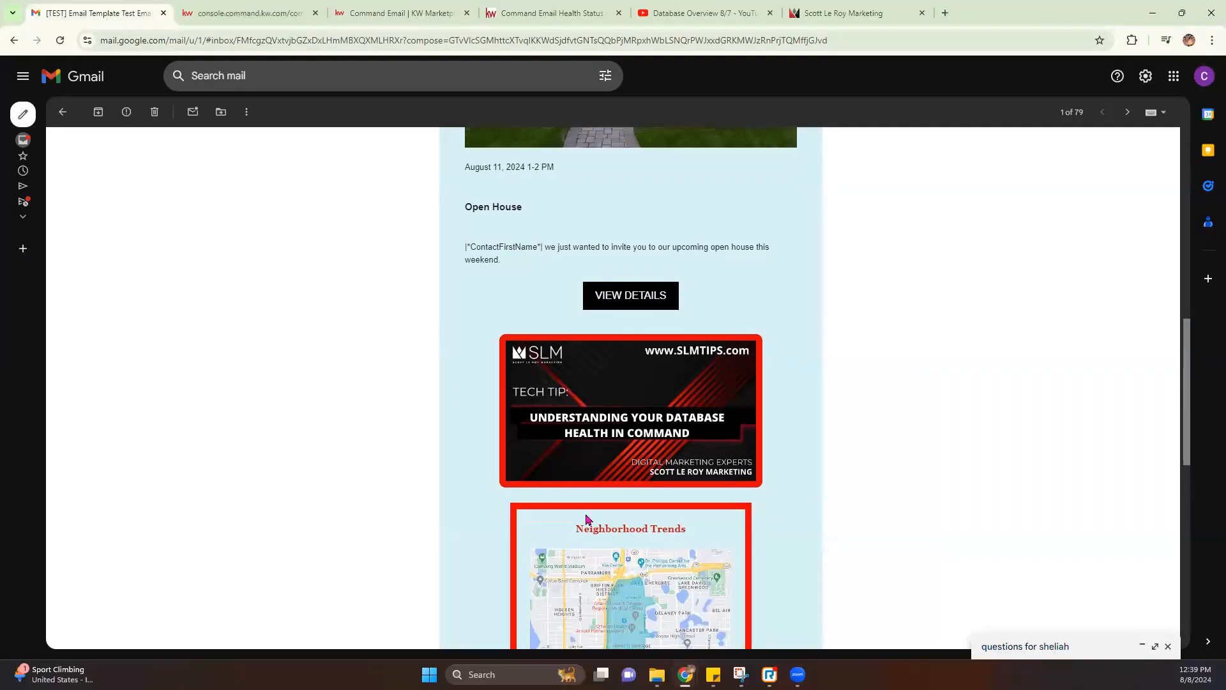
scroll(511, 451, "up", 8)
scroll(602, 427, "up", 3)
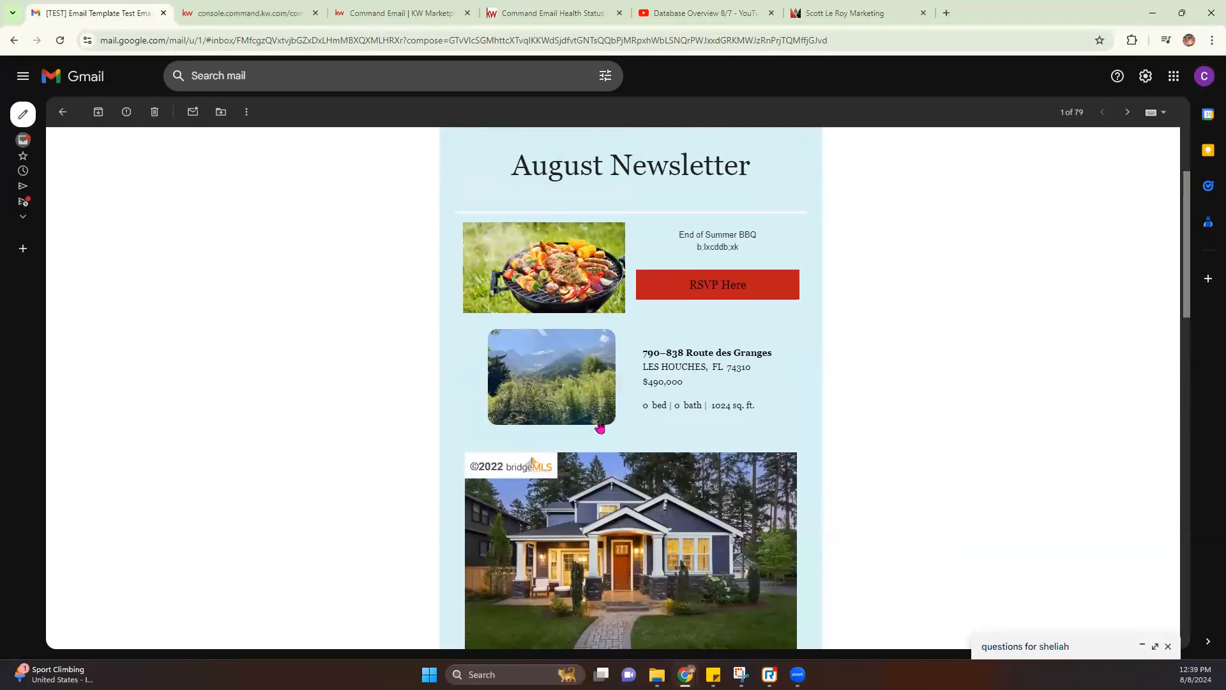
left_click(699, 291)
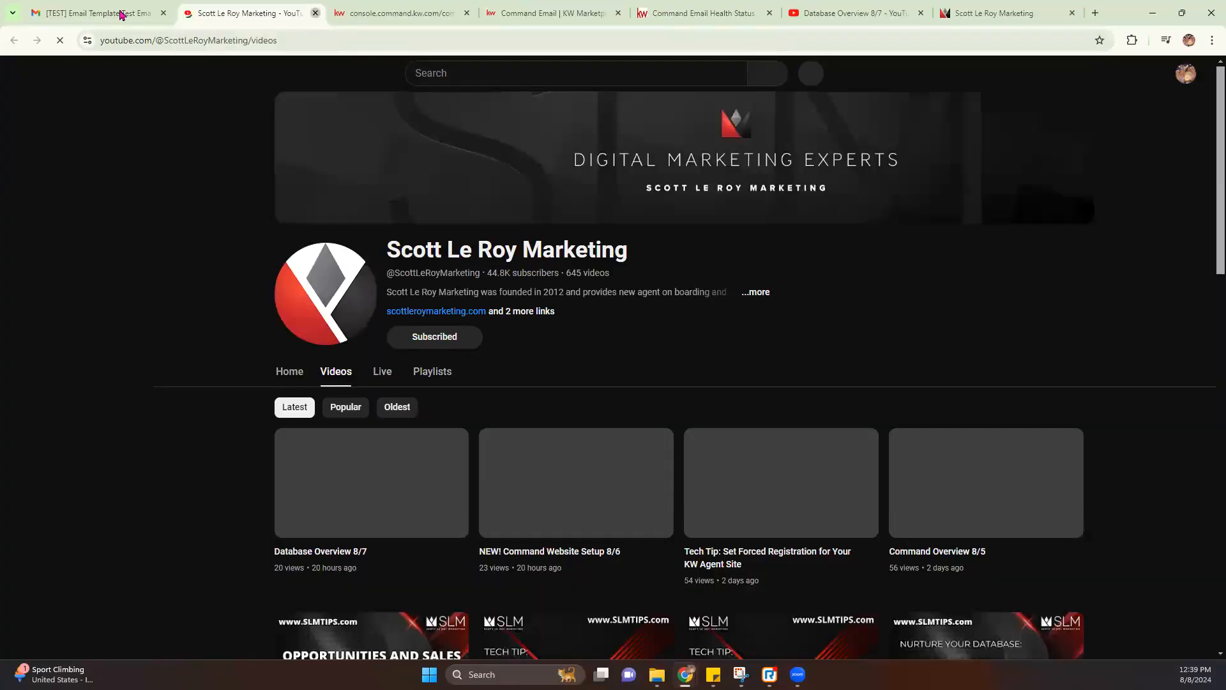
left_click(315, 14)
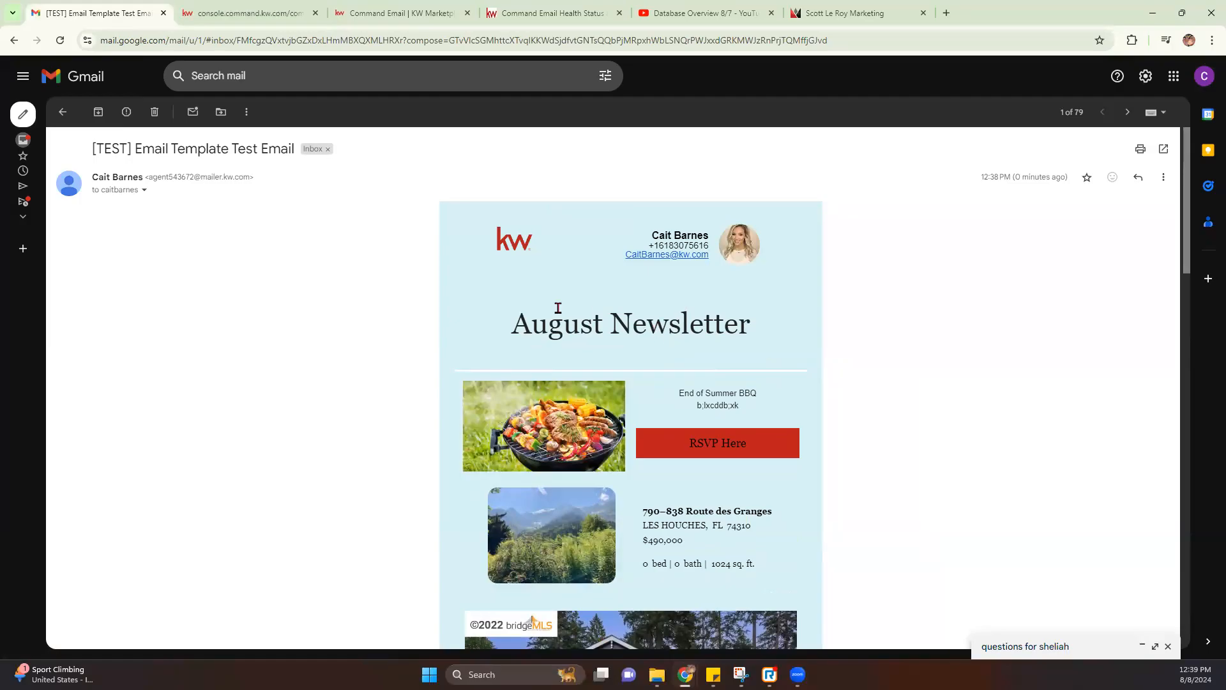
left_click_drag(150, 177, 245, 180)
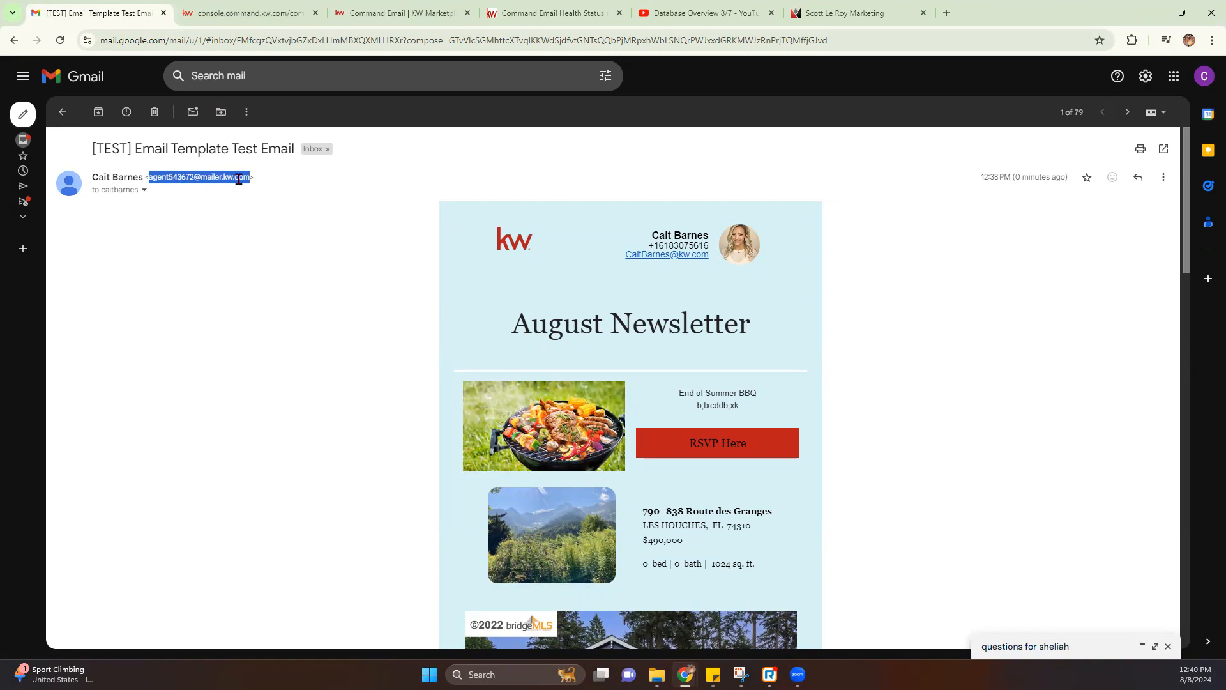
left_click_drag(92, 178, 141, 181)
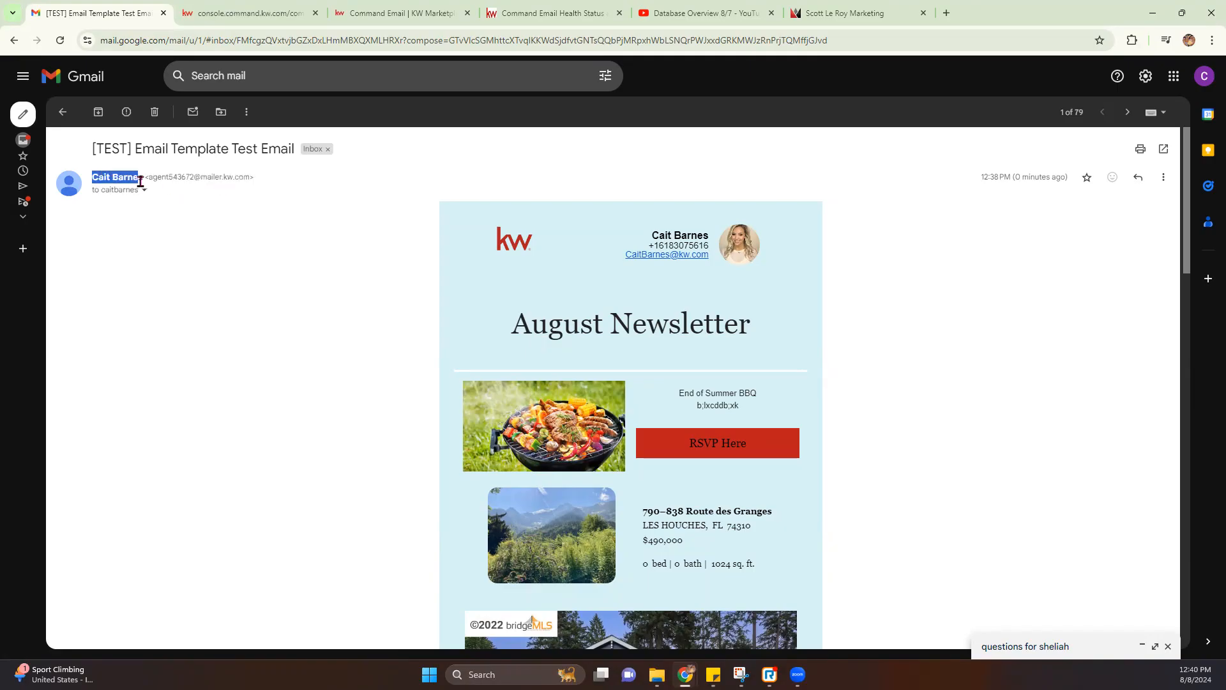
mouse_move(143, 182)
left_click(283, 331)
Close the Gmail test email and Save & Close the August Newsletter design
key("ctrl+w")
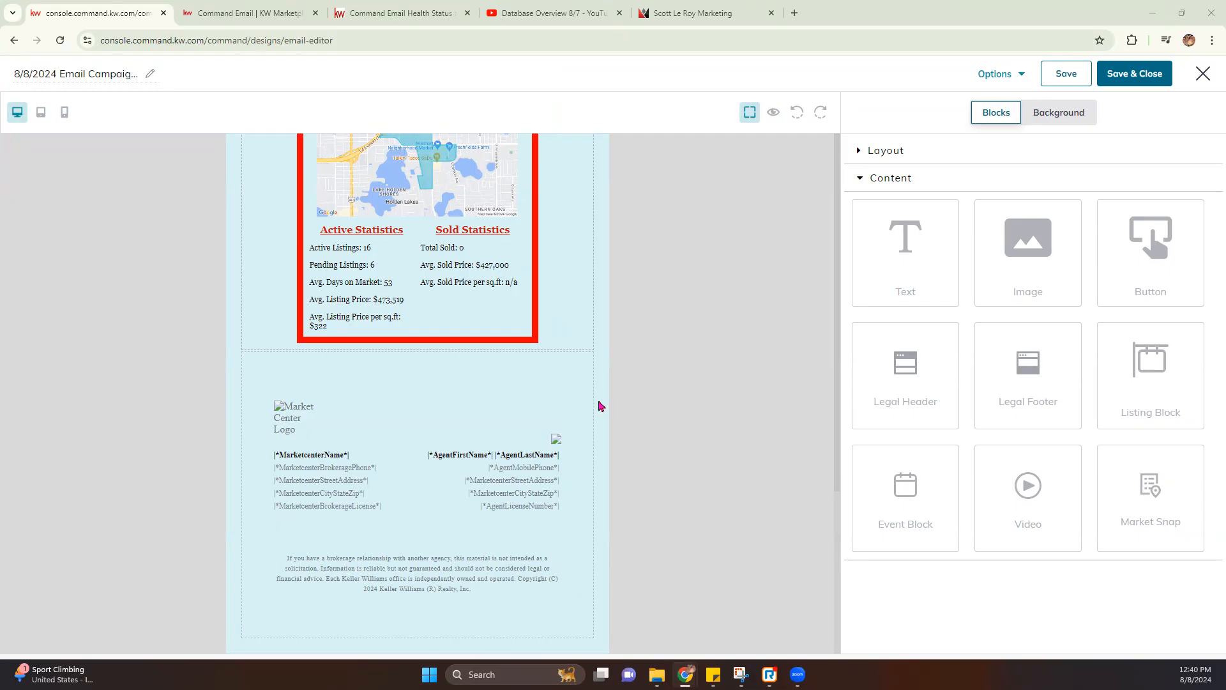
scroll(600, 406, "up", 20)
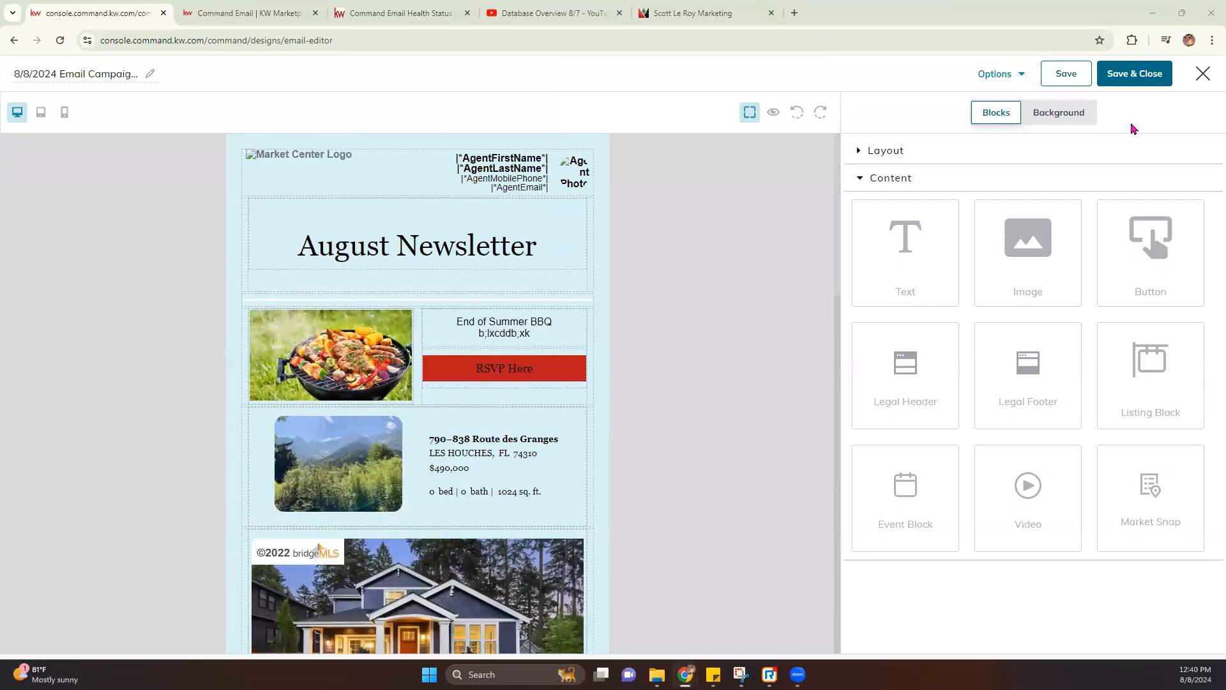
left_click(1114, 78)
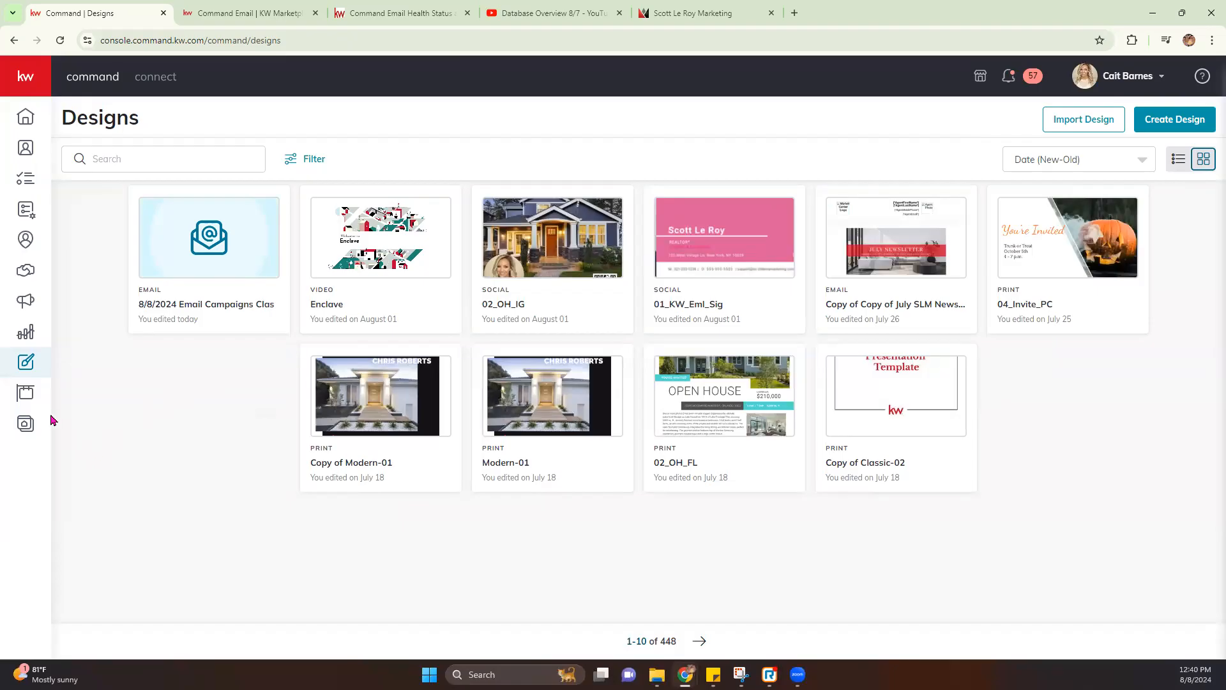
Go to Campaigns and show the Emails list
left_click(25, 303)
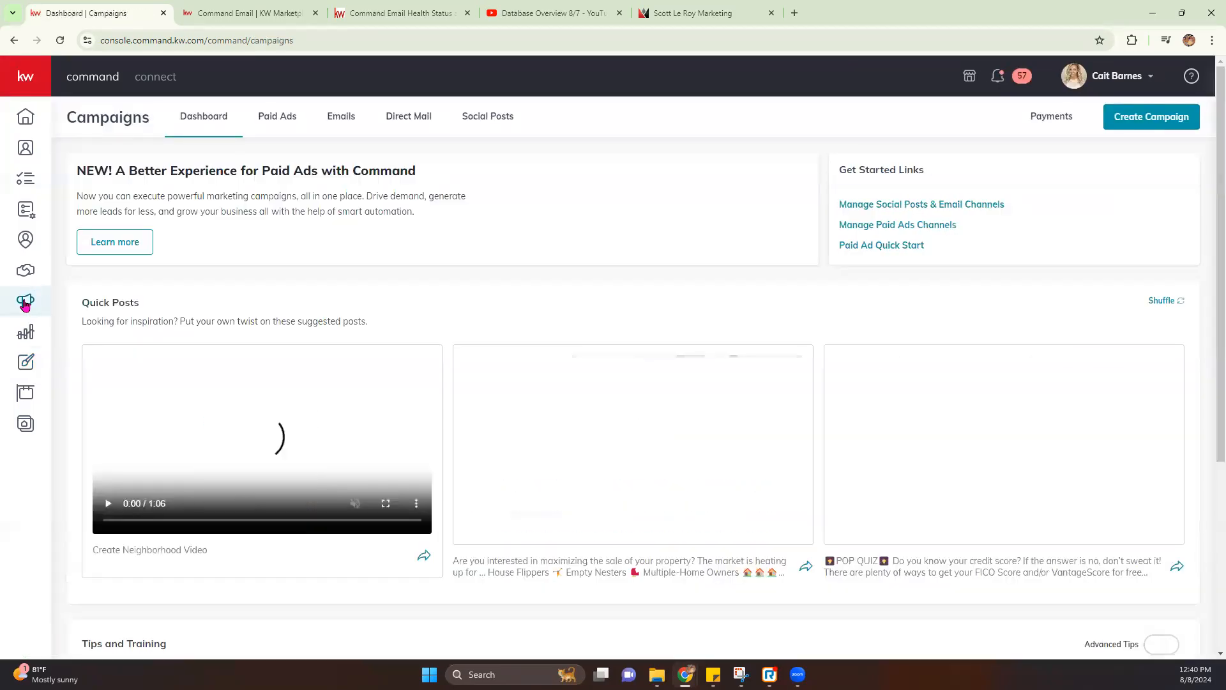
left_click(342, 125)
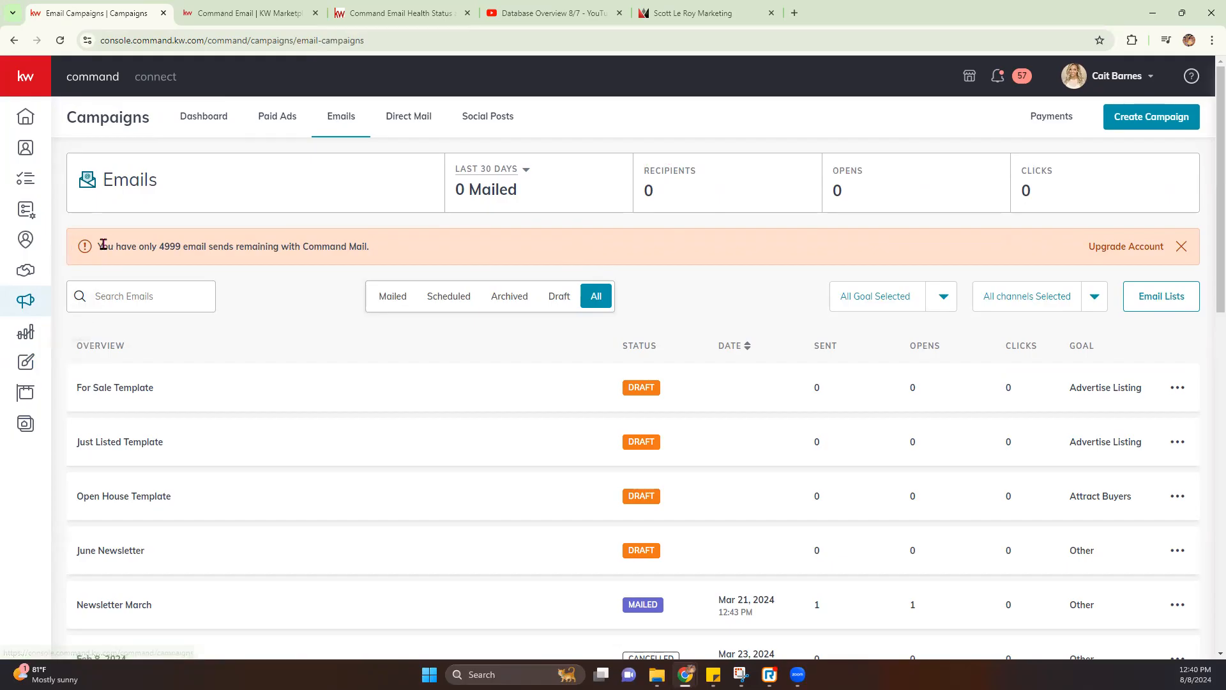
left_click_drag(103, 245, 372, 244)
left_click(427, 257)
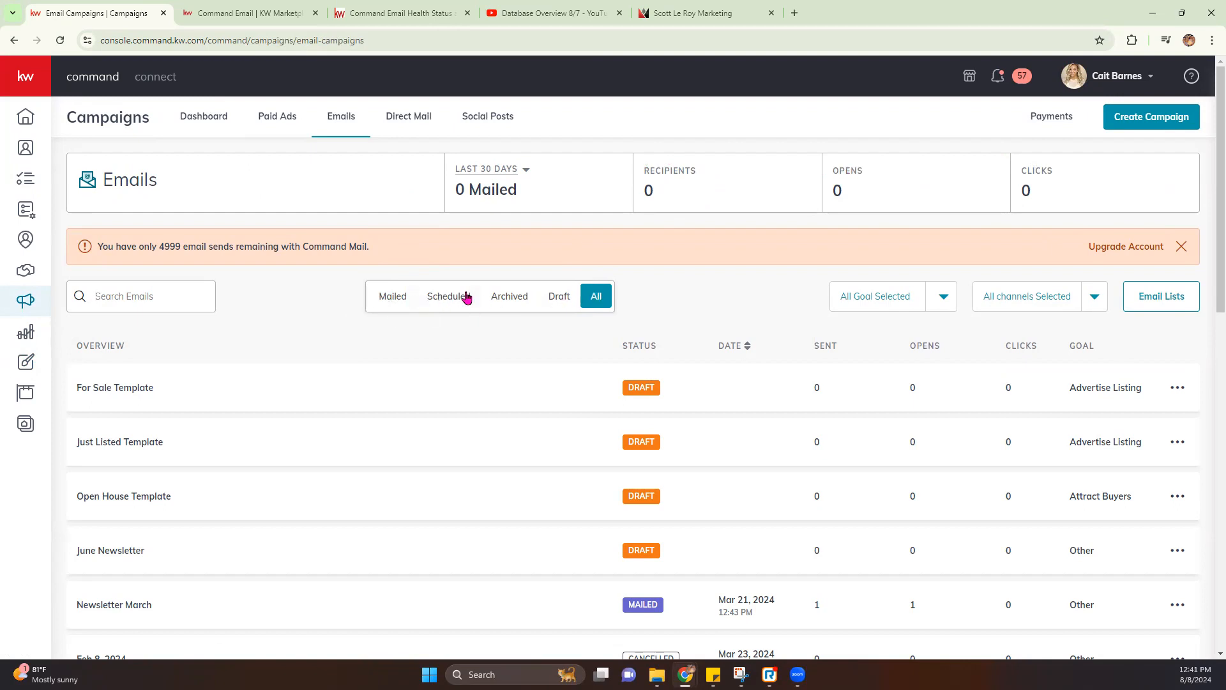
Check the goal and channel filters without changing them, then scroll past campaigns like For Sale Template
left_click(931, 289)
scroll(923, 380, "down", 3)
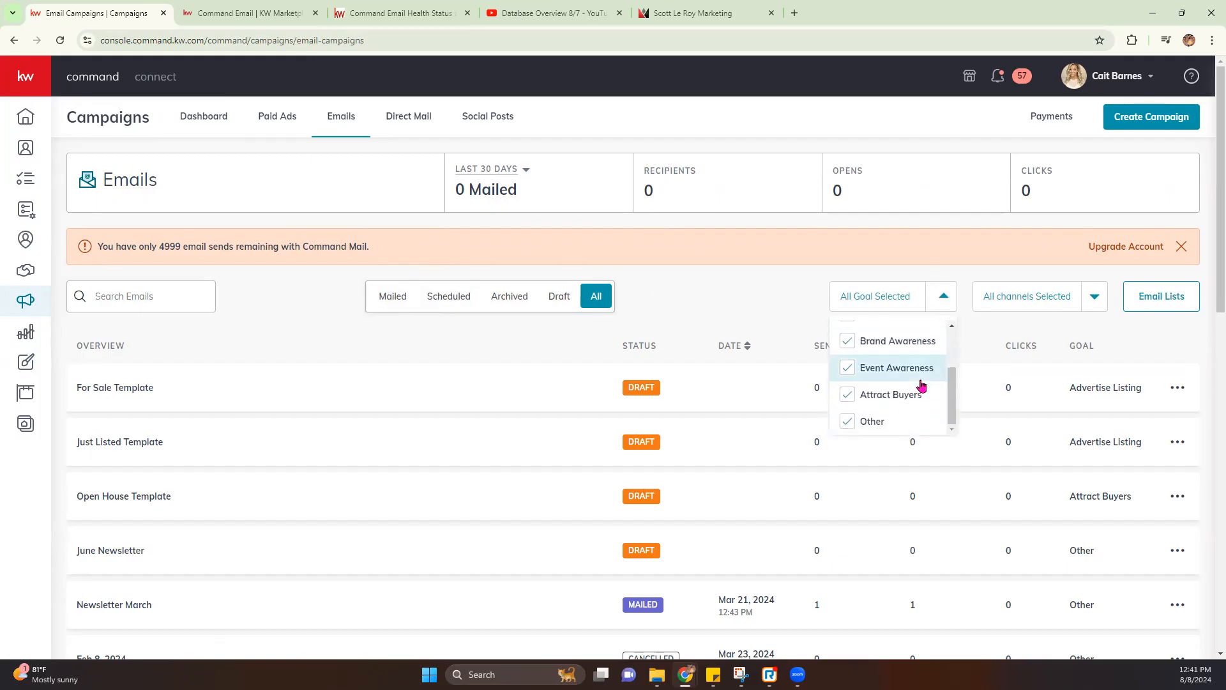
scroll(923, 383, "up", 3)
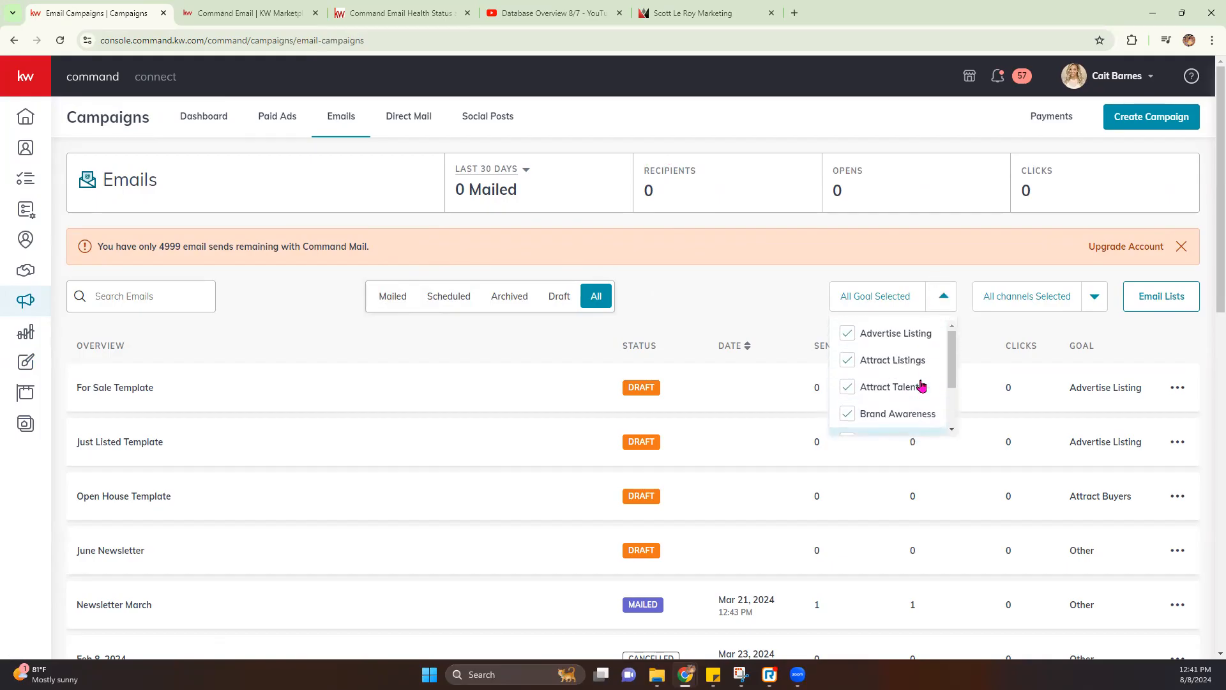
left_click(1104, 304)
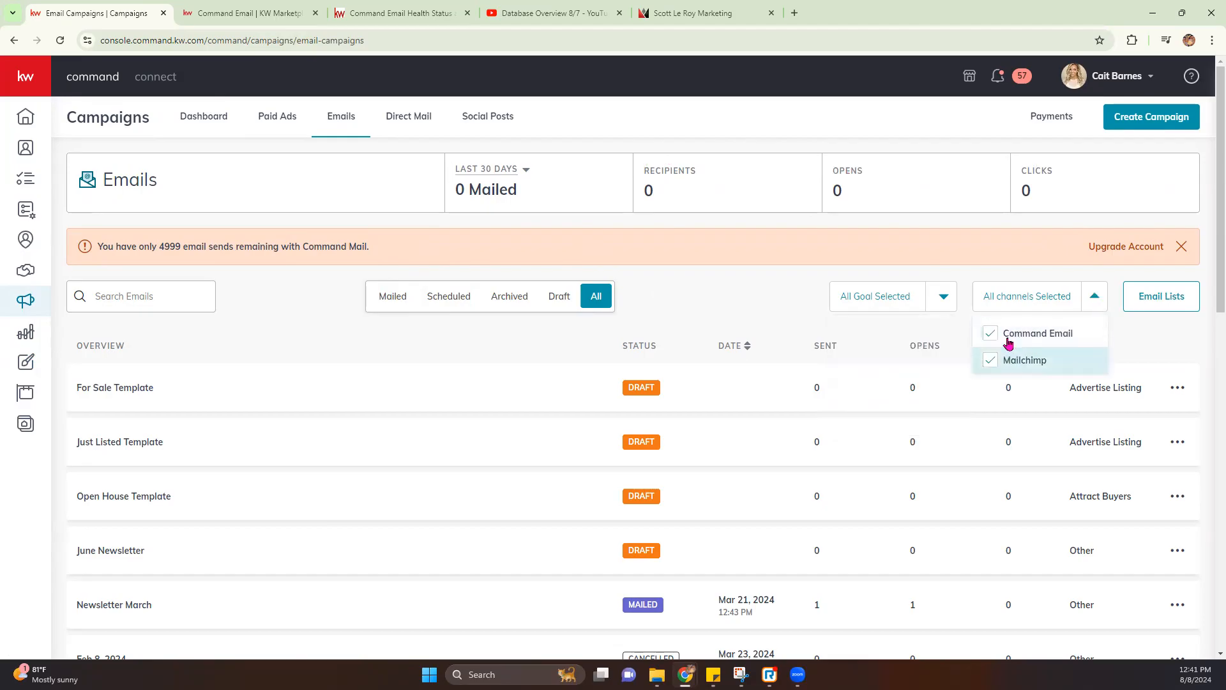
left_click(704, 294)
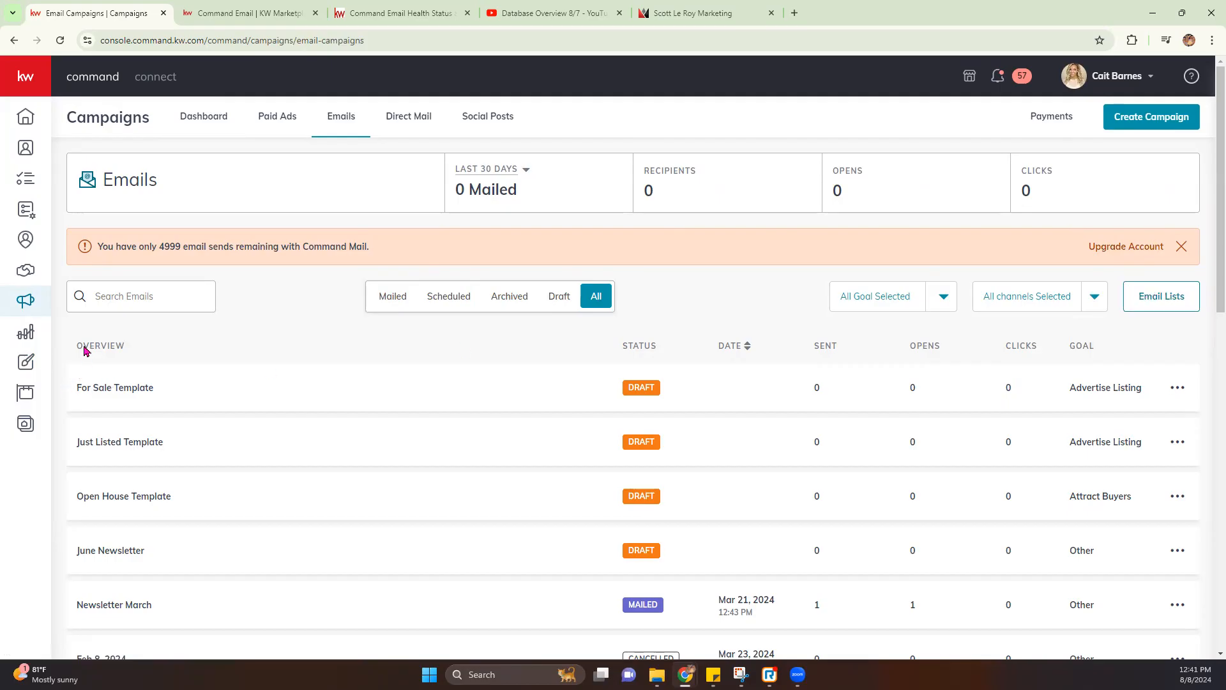
left_click_drag(75, 386, 184, 401)
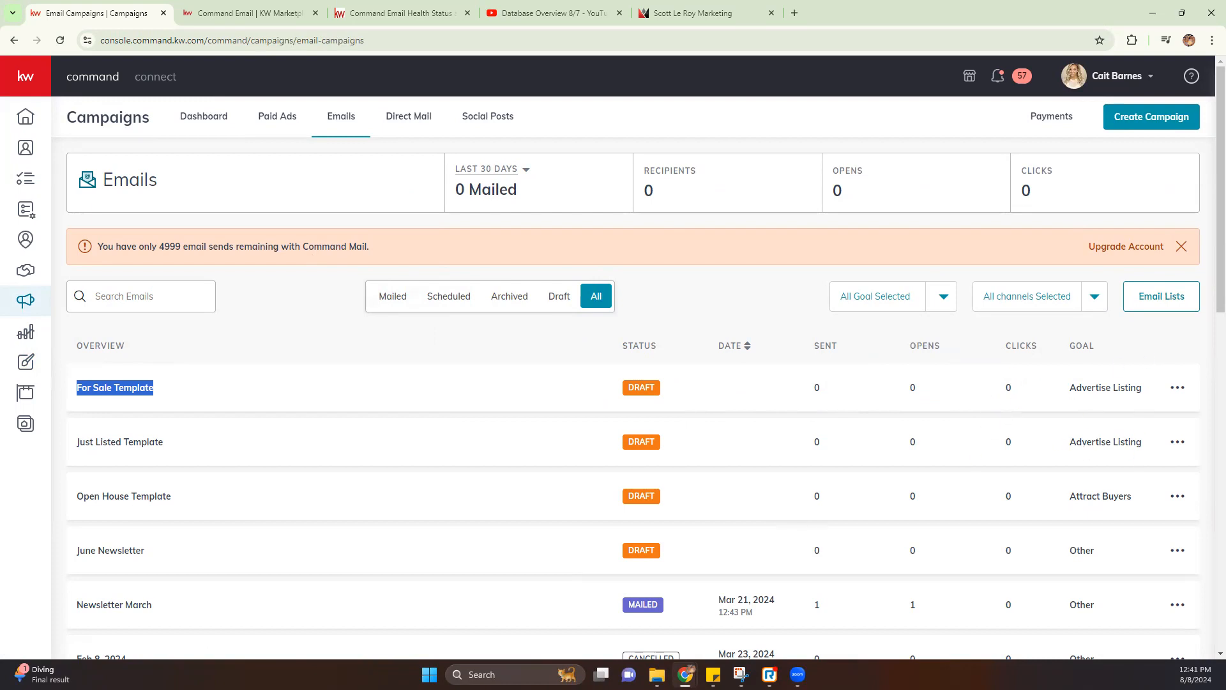
scroll(143, 607, "down", 1)
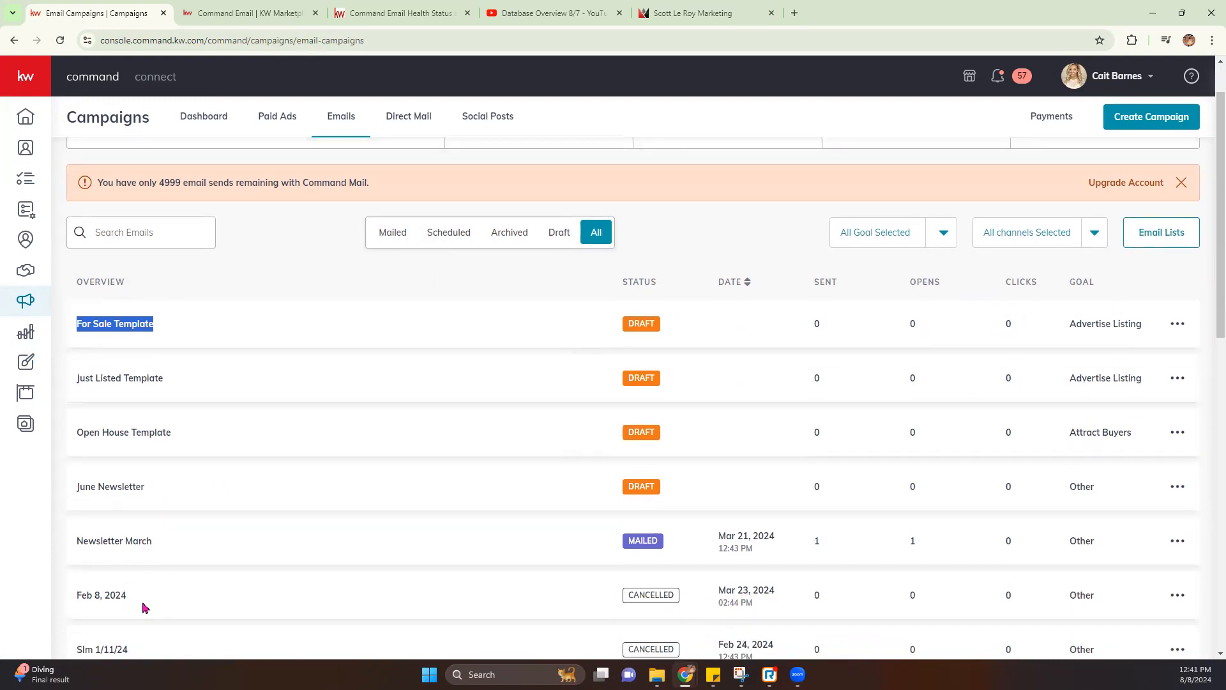
scroll(144, 606, "down", 7)
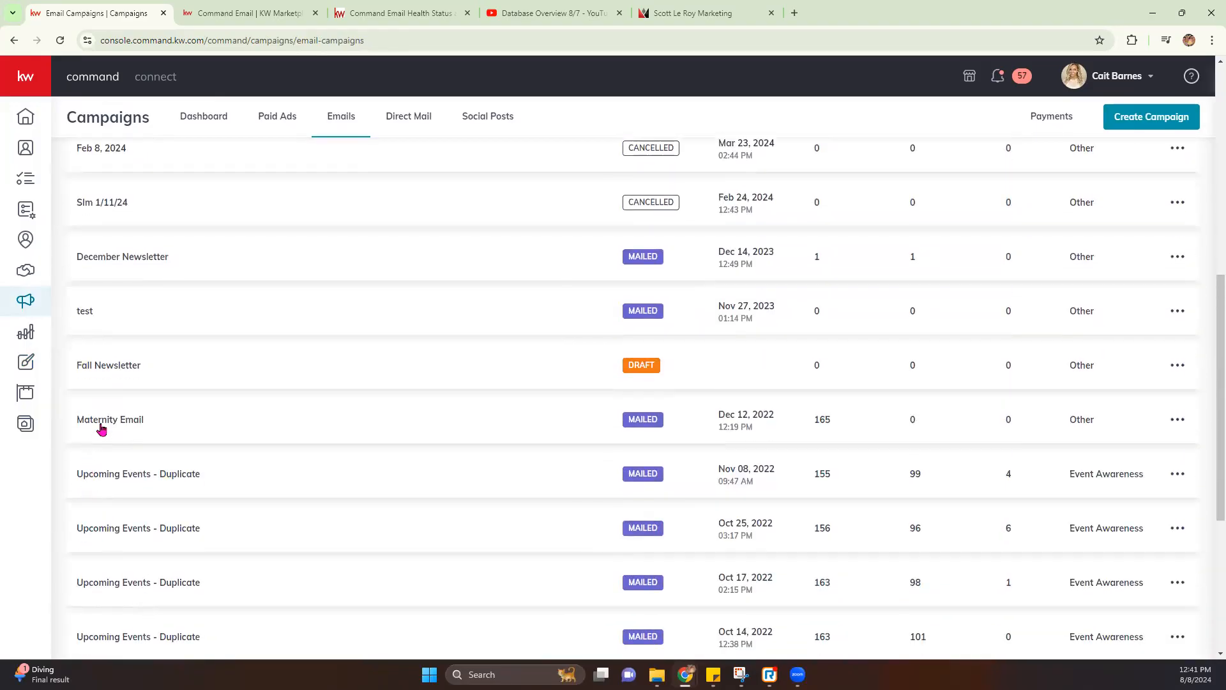
left_click(121, 485)
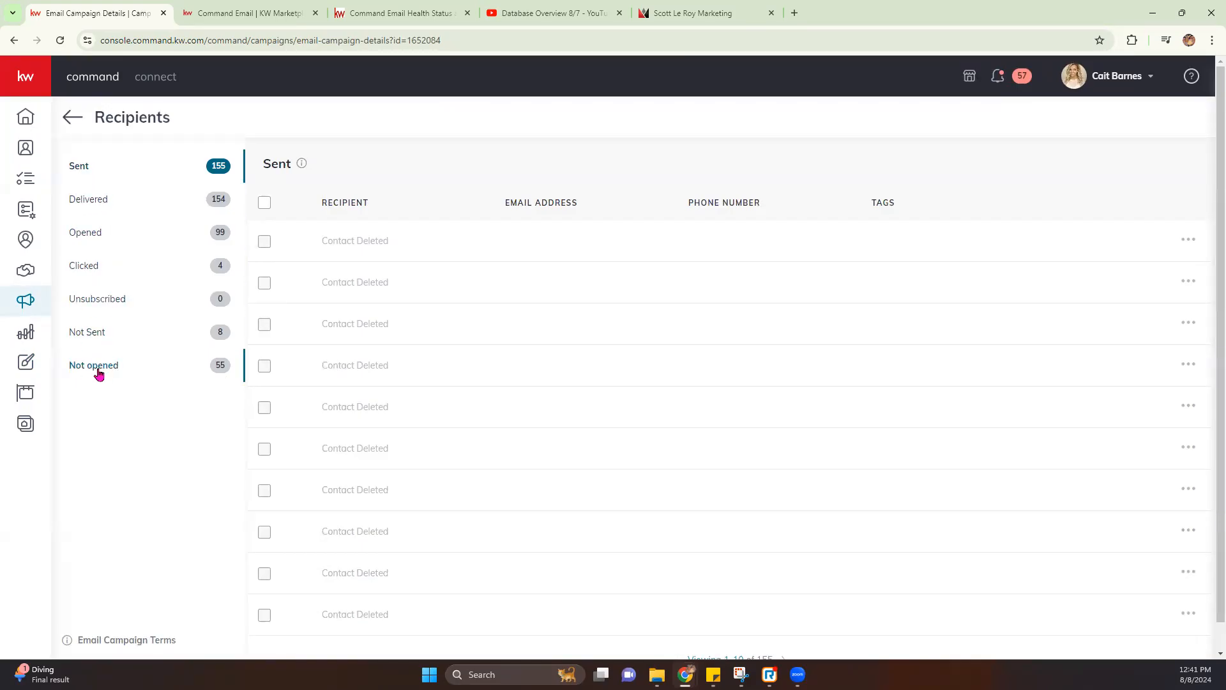
left_click(92, 203)
left_click(90, 235)
left_click(89, 270)
left_click(90, 298)
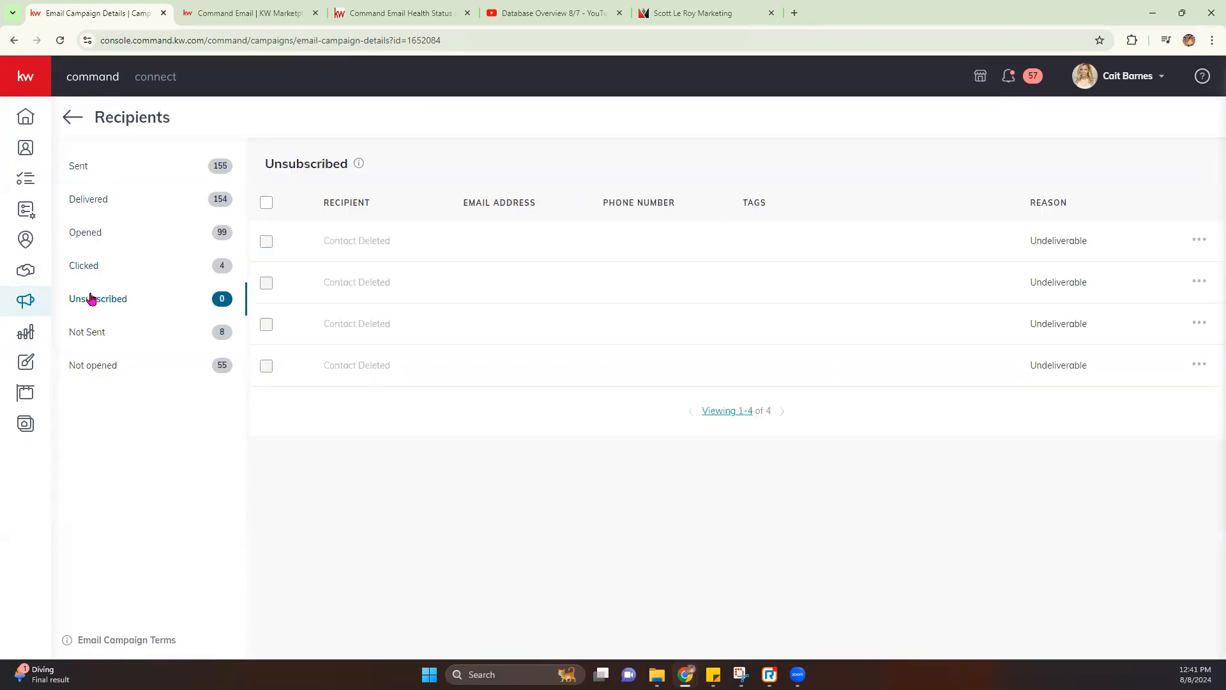
left_click(93, 343)
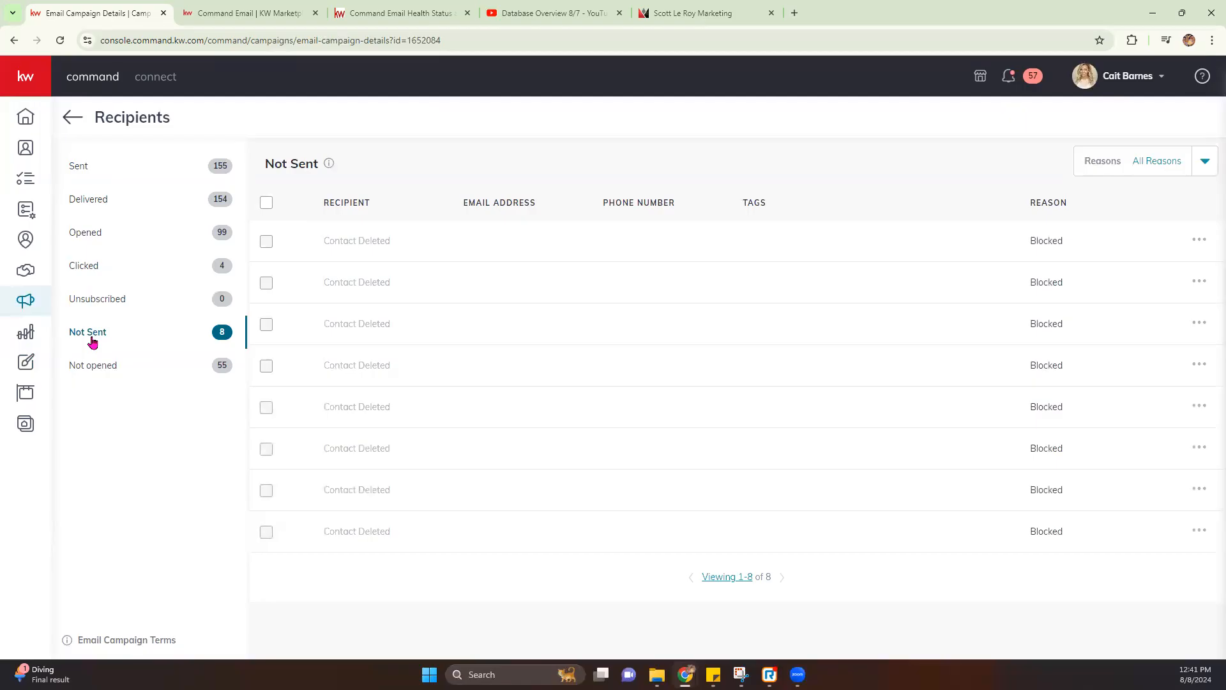
left_click(89, 367)
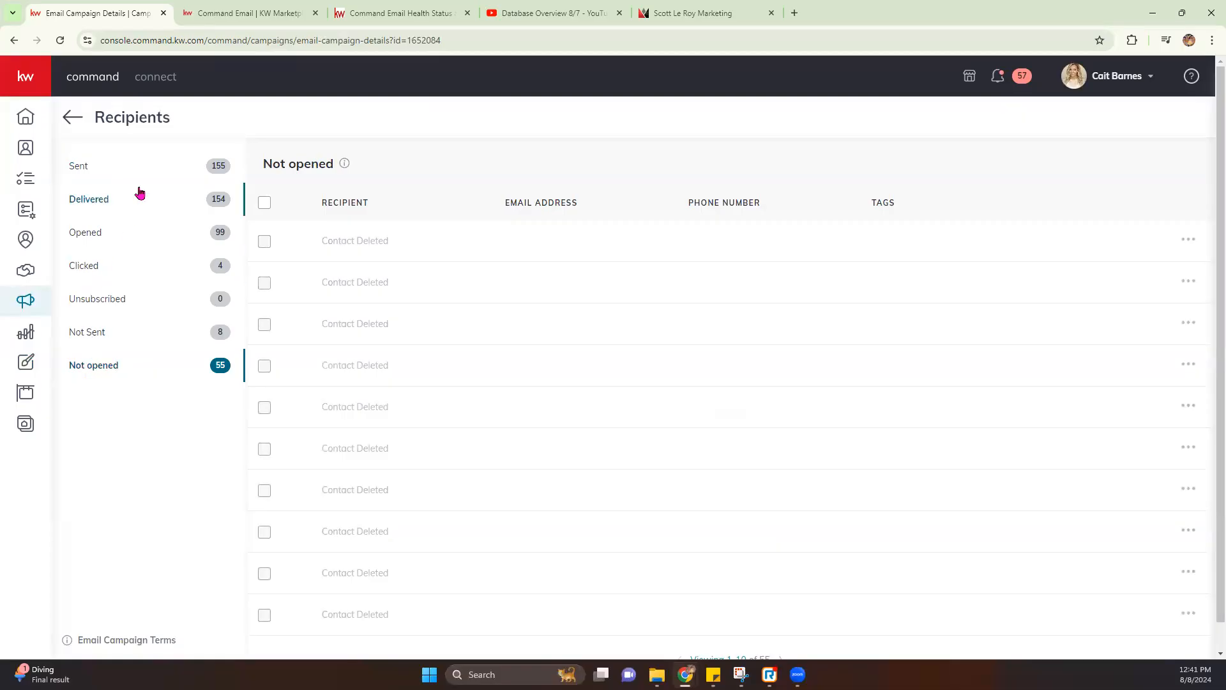
left_click(116, 248)
left_click(70, 118)
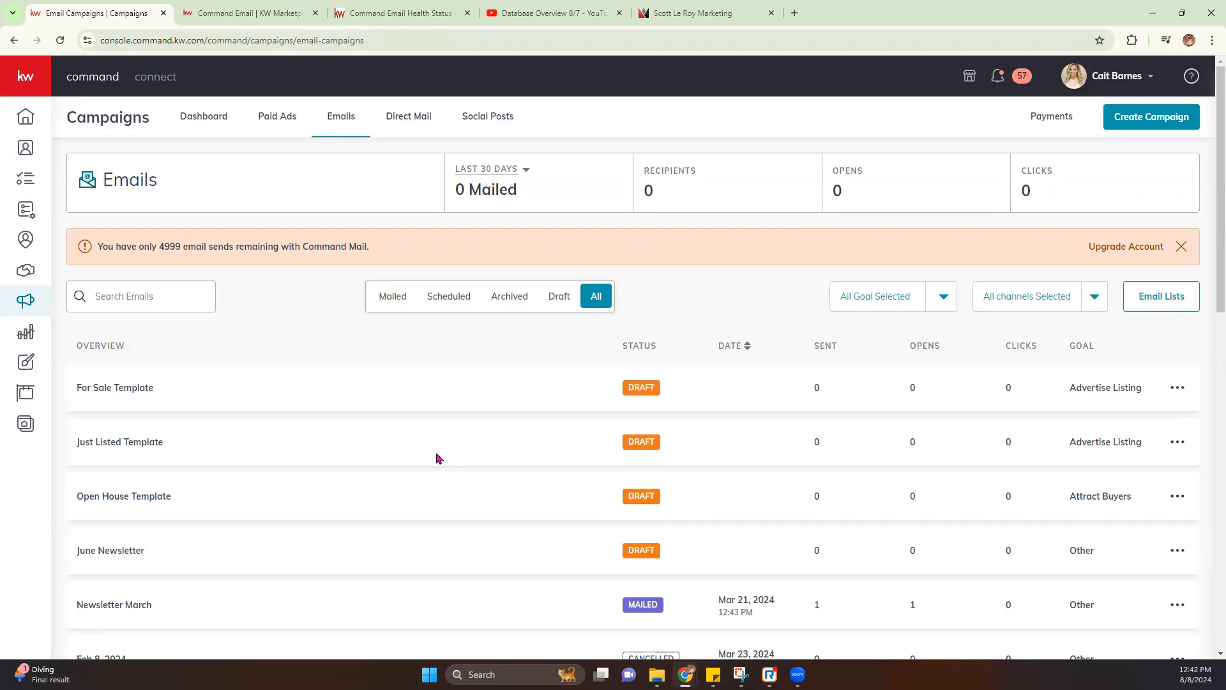
Open Email Lists, preview the MailChimp source, return to Command Email lists, and keep the sending account
left_click(1167, 298)
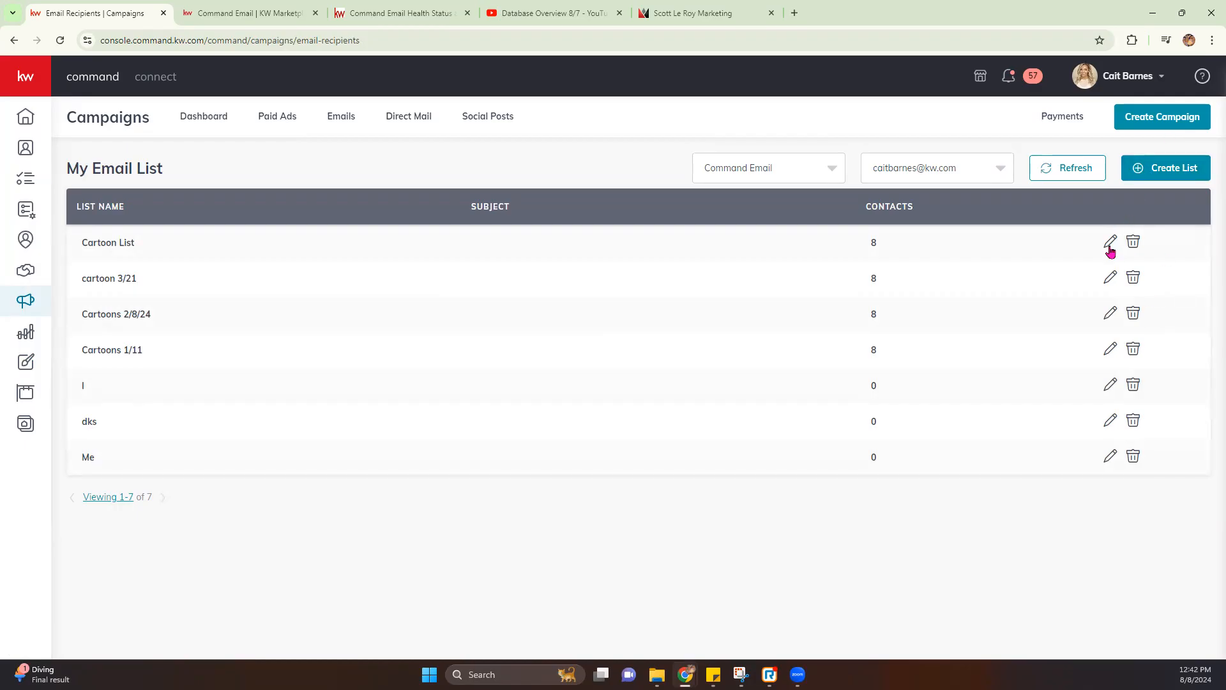
left_click(830, 168)
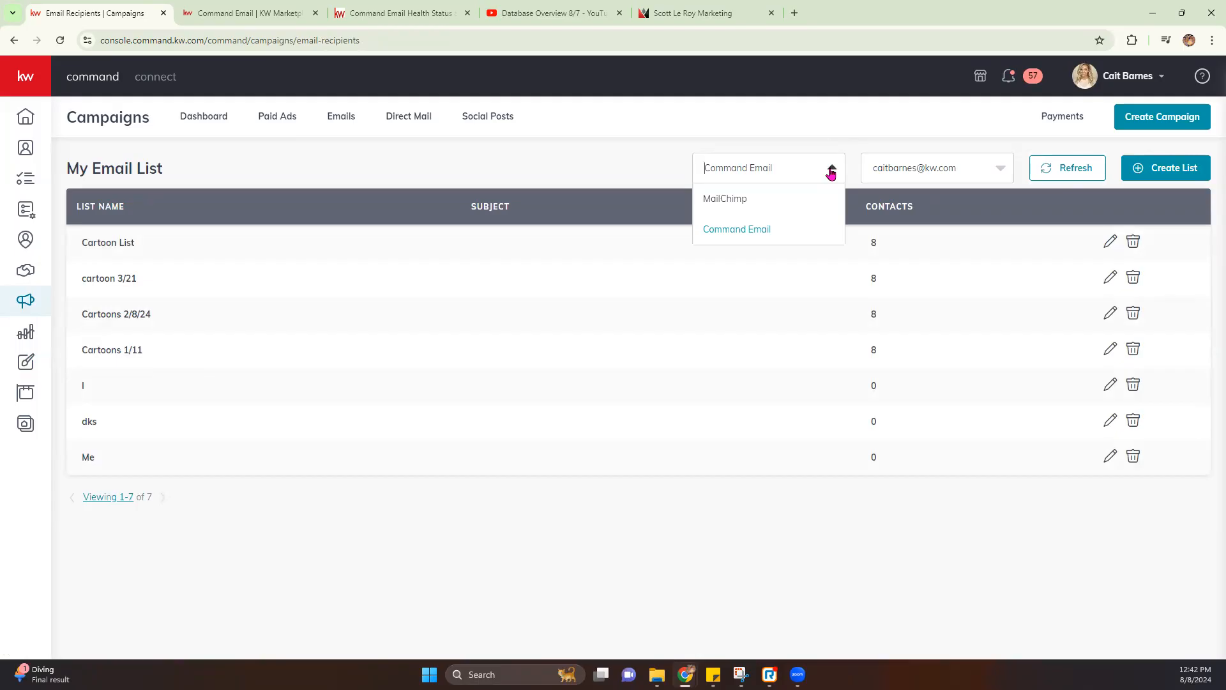
left_click(732, 201)
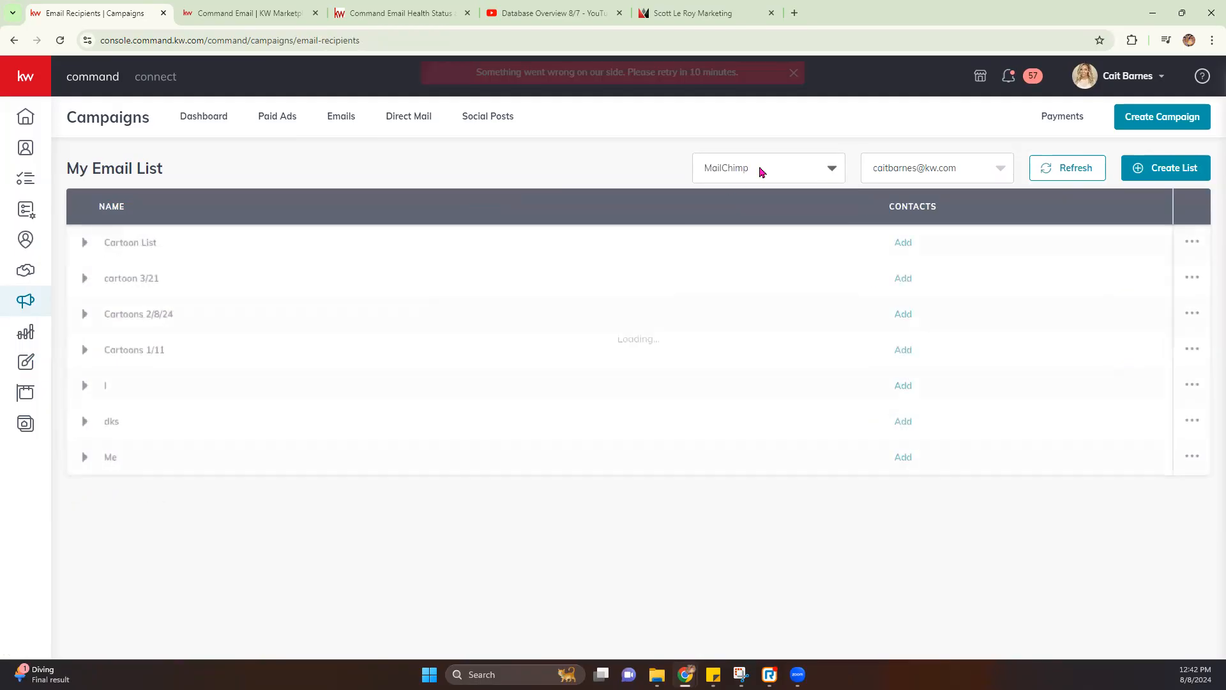
left_click(828, 171)
left_click(791, 226)
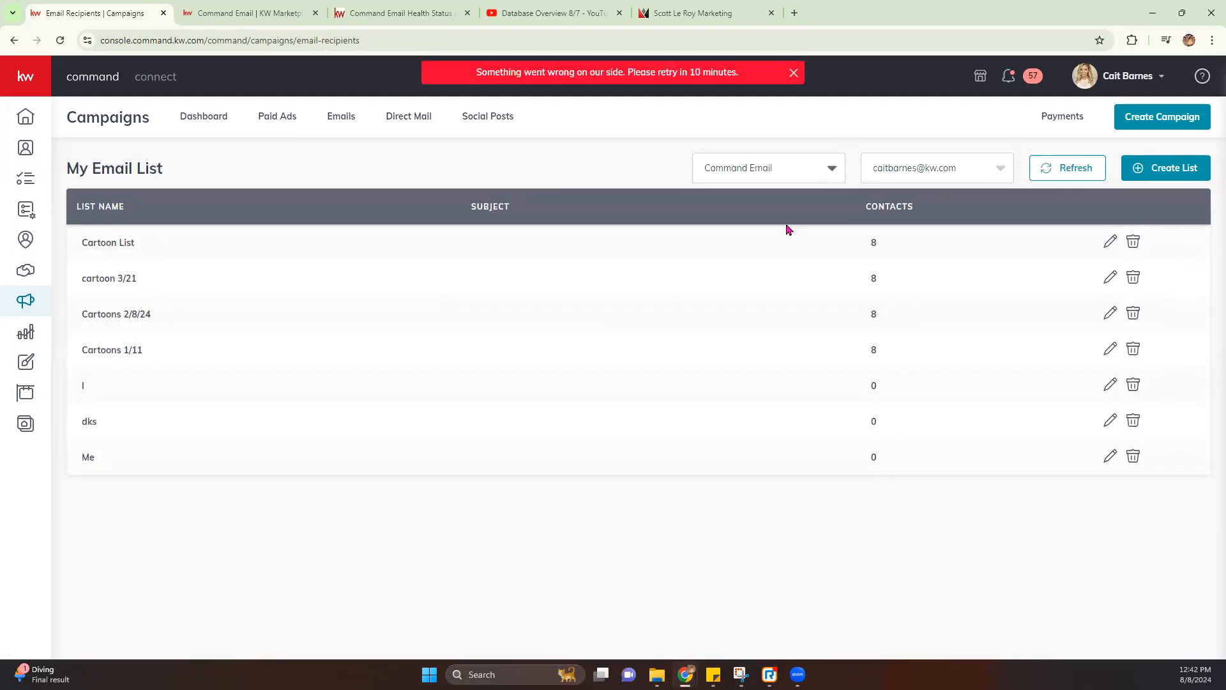
left_click(996, 169)
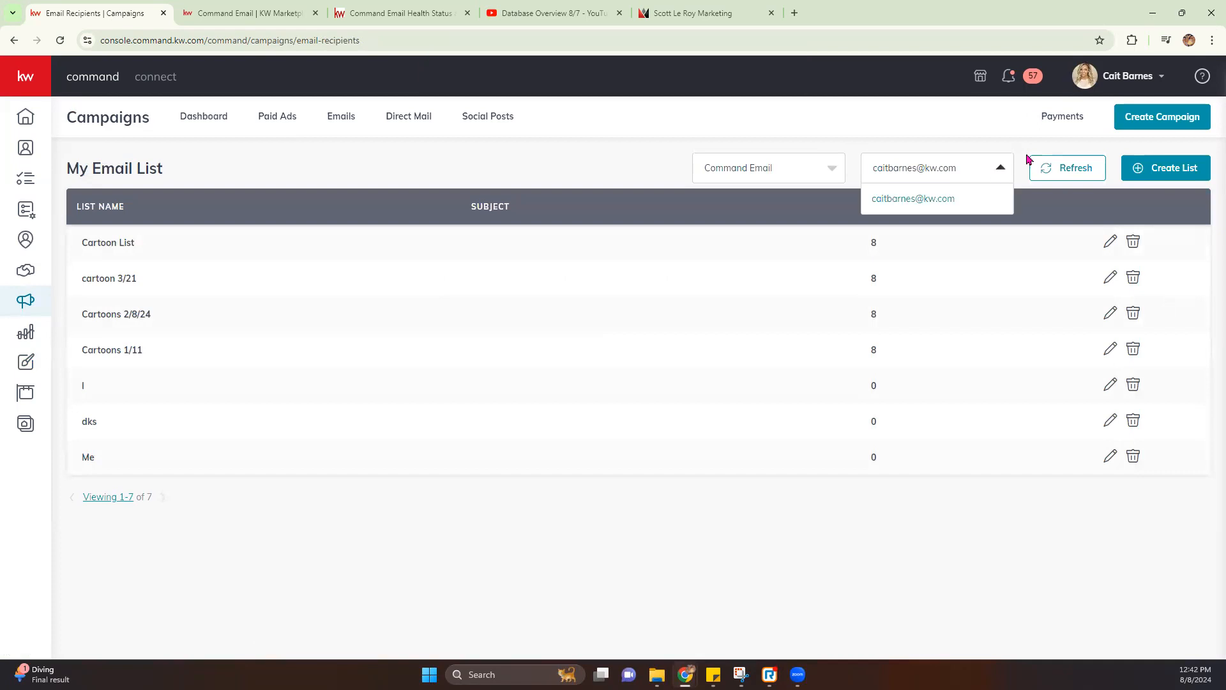
left_click(1081, 143)
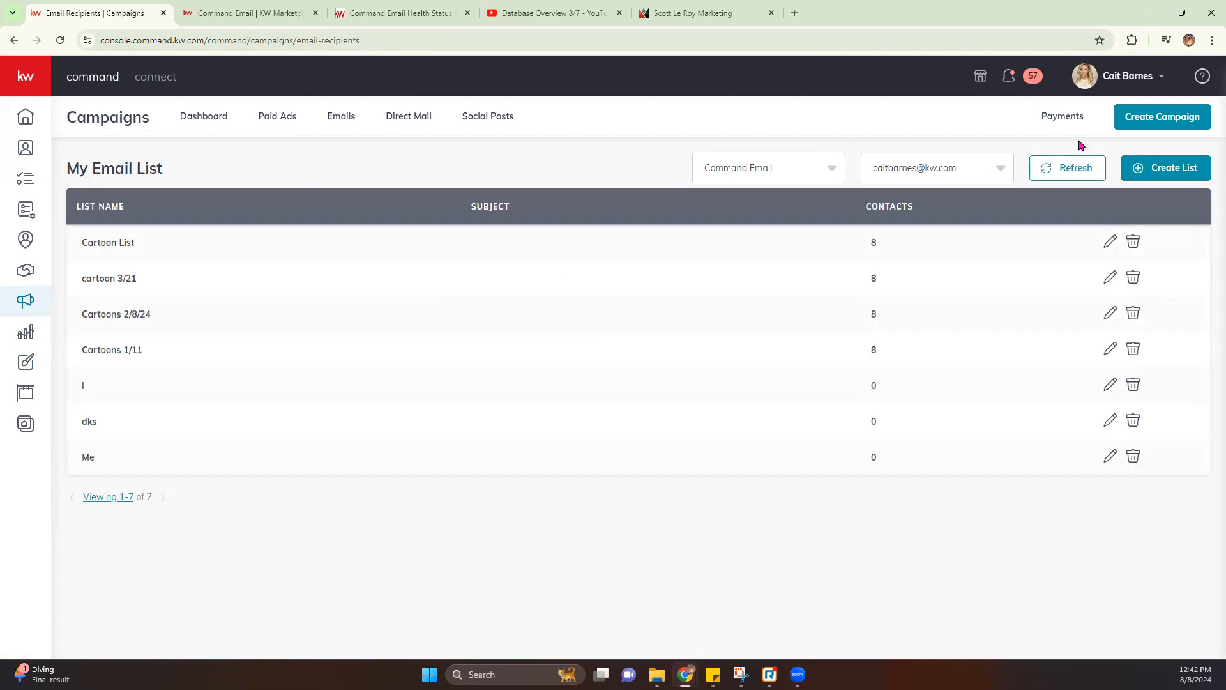
Start a new email list named 'Cartoon 8/8'
left_click(1155, 169)
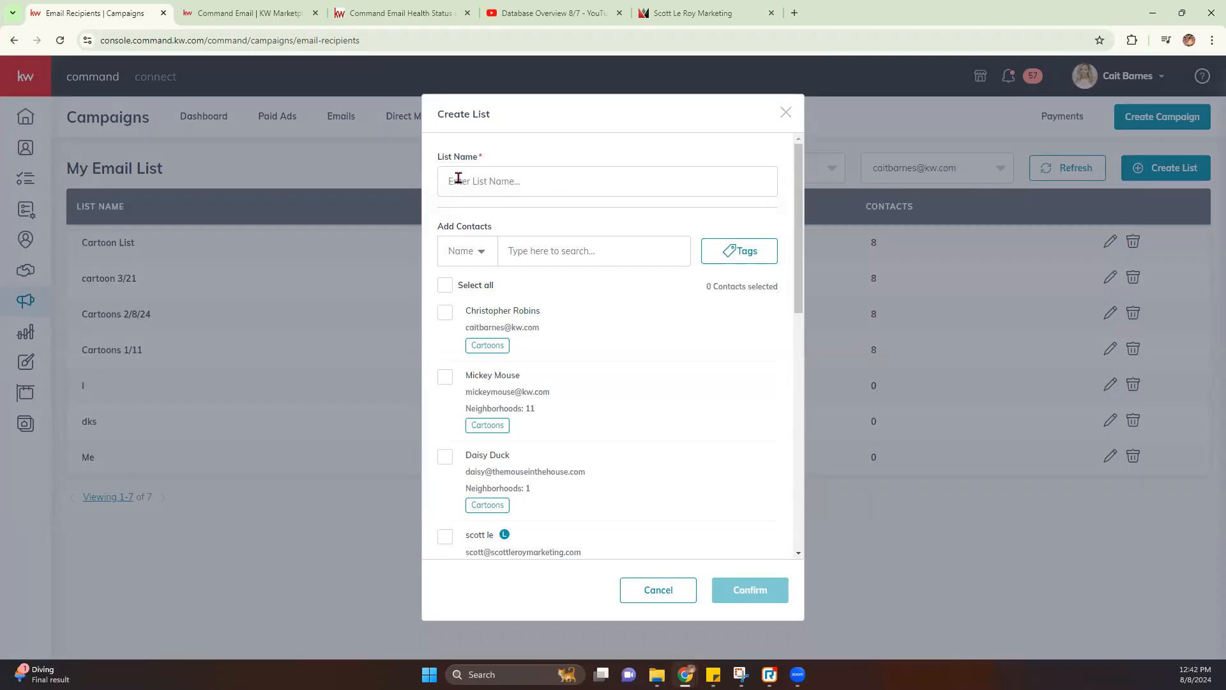
left_click(519, 180)
type("Cartoon 8/8")
left_click(485, 251)
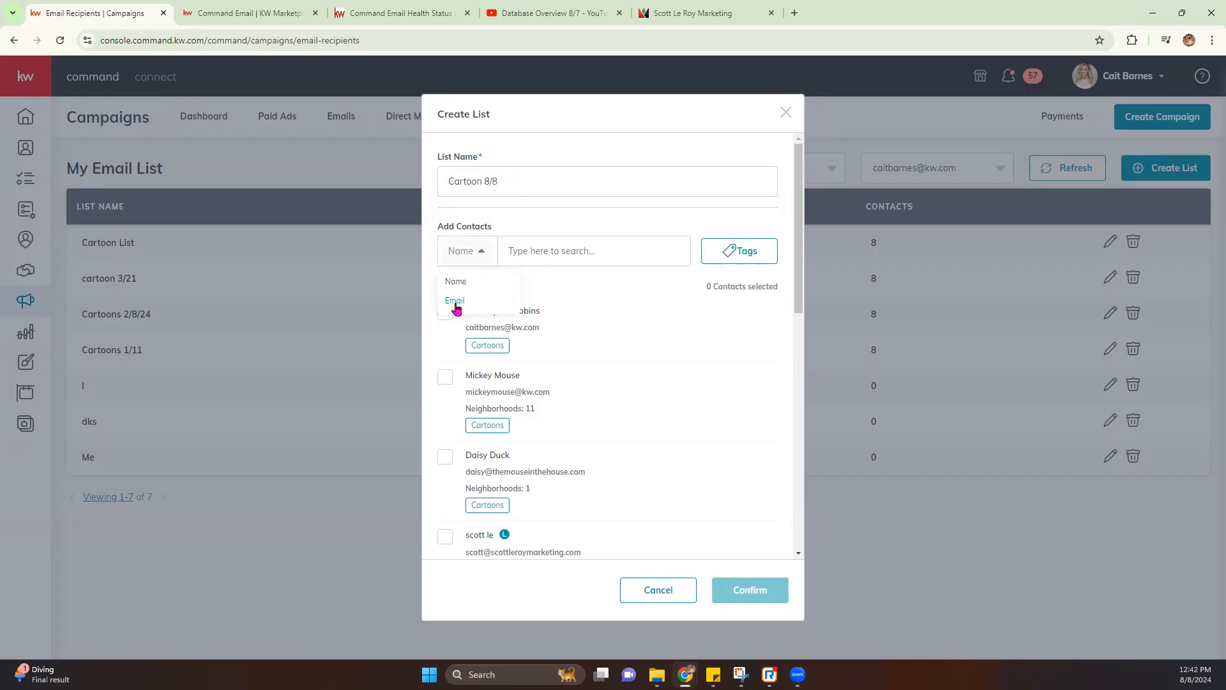
left_click(744, 276)
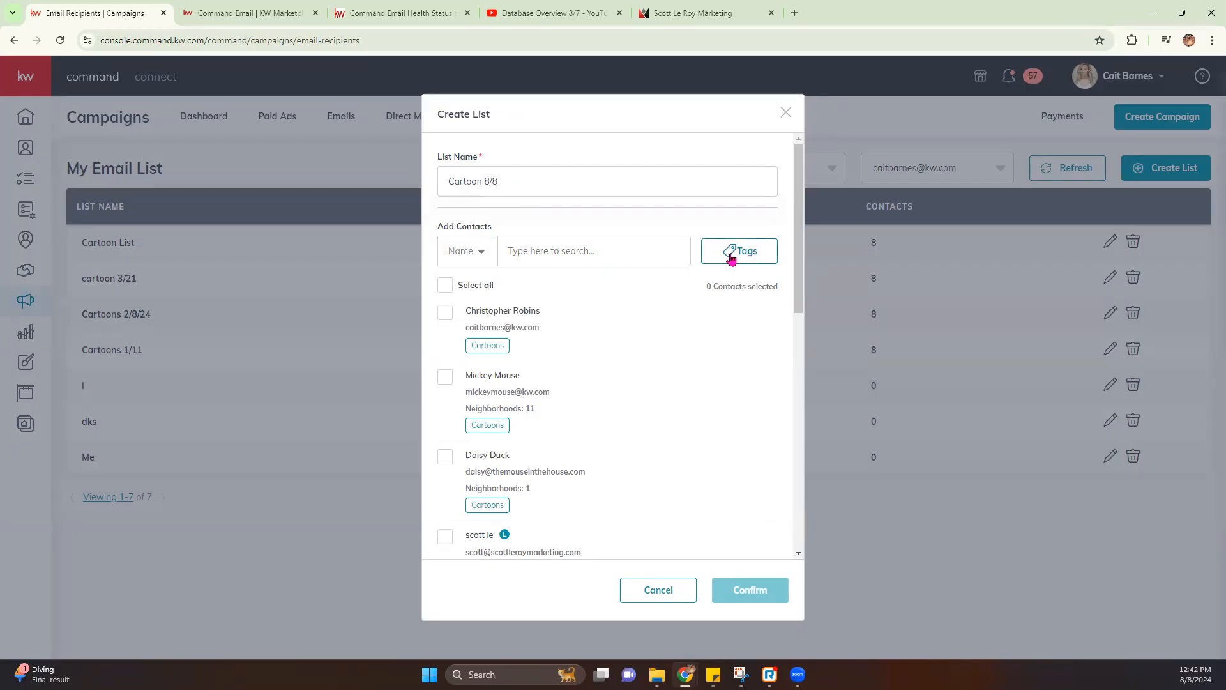
Filter contacts by the cartoons tag, select all 9, and save the list
left_click(735, 255)
scroll(699, 380, "down", 5)
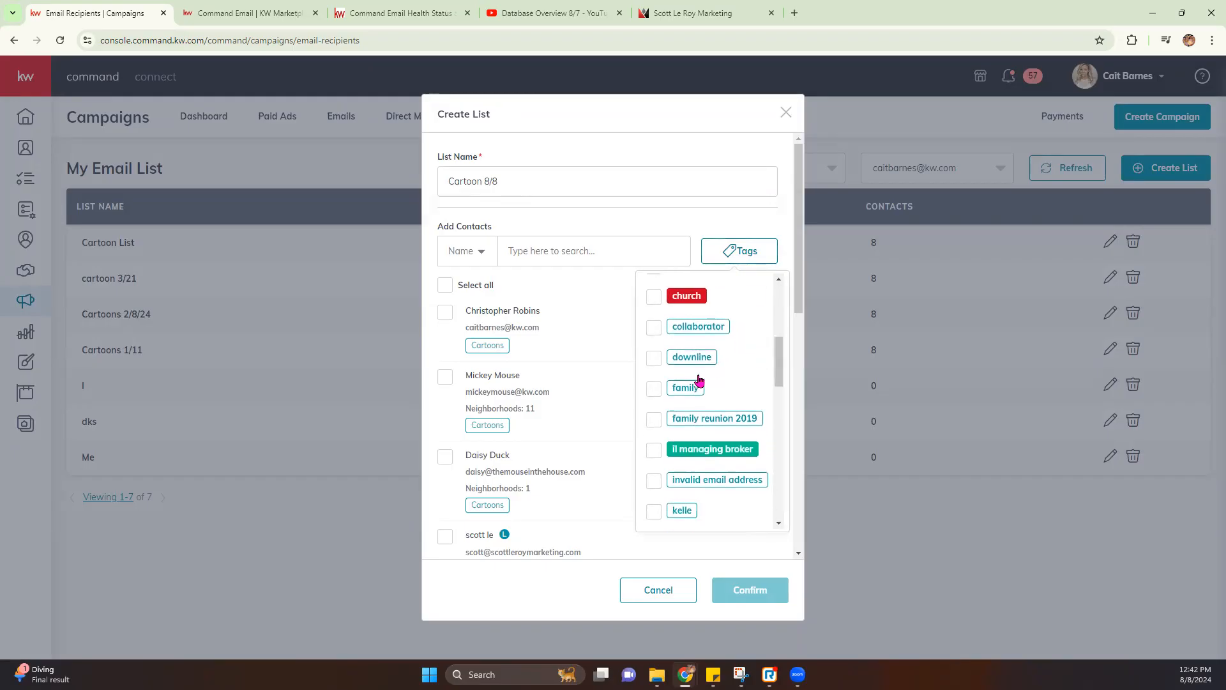
scroll(696, 373, "up", 3)
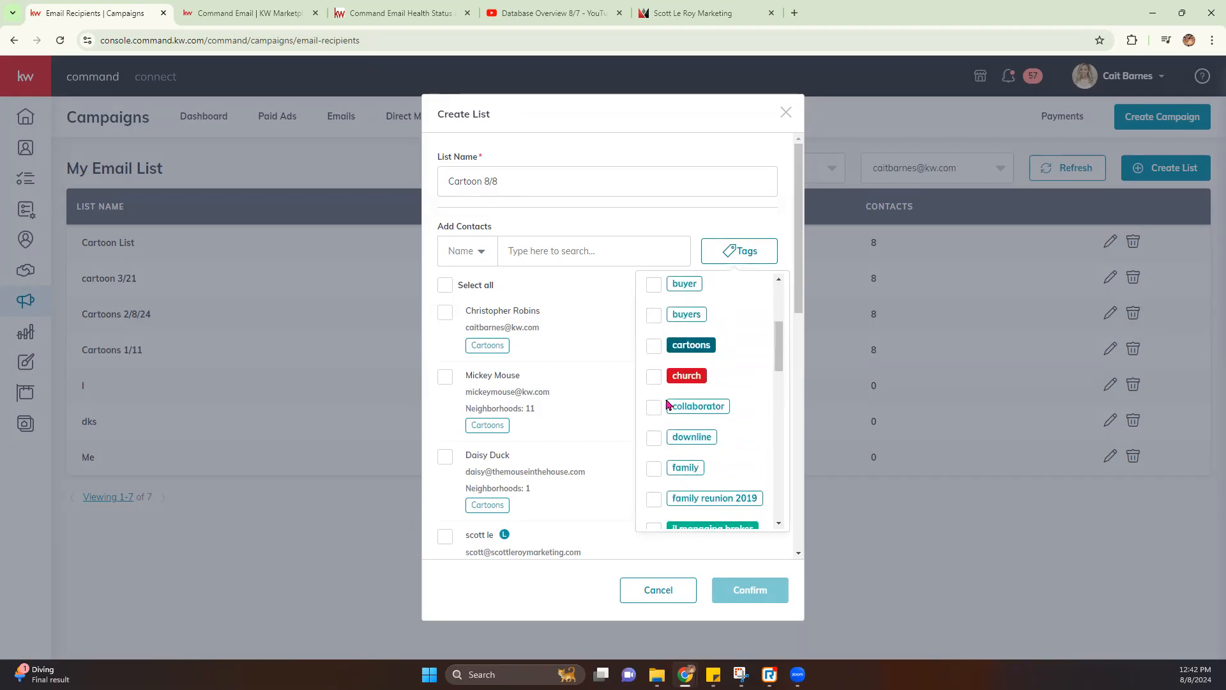
scroll(673, 344, "down", 1)
left_click(654, 282)
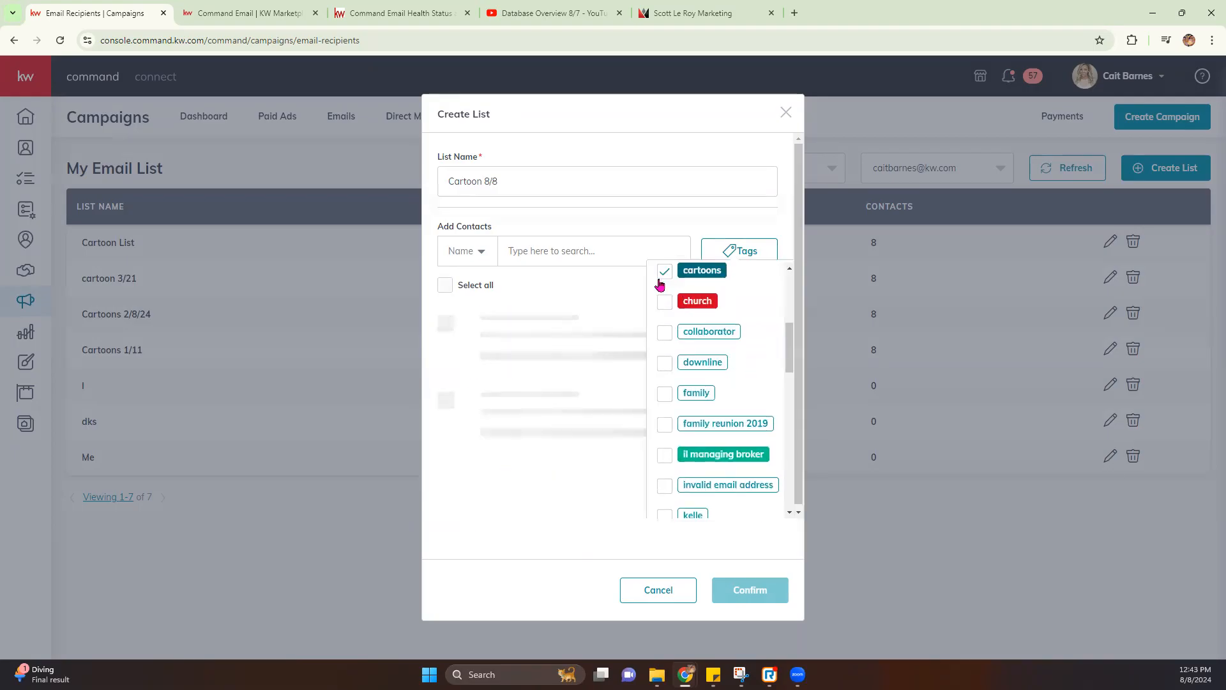
left_click(649, 222)
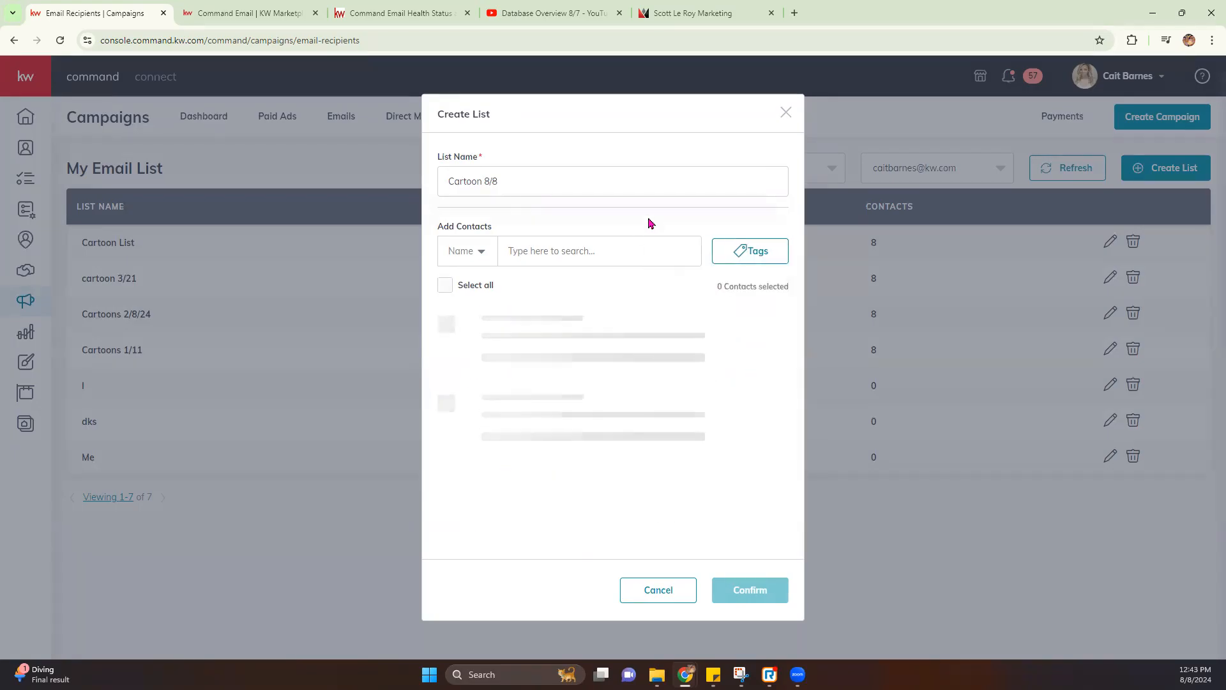
left_click(445, 285)
scroll(618, 345, "down", 6)
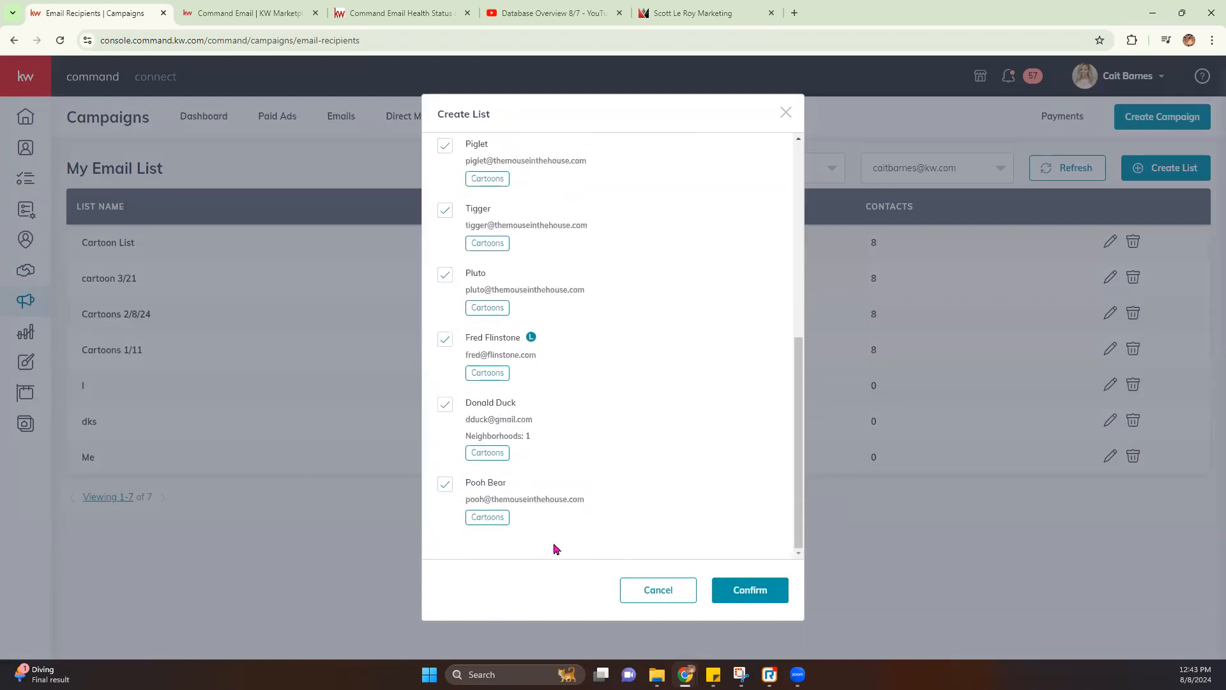
scroll(610, 348, "up", 6)
scroll(623, 415, "down", 6)
scroll(467, 364, "up", 6)
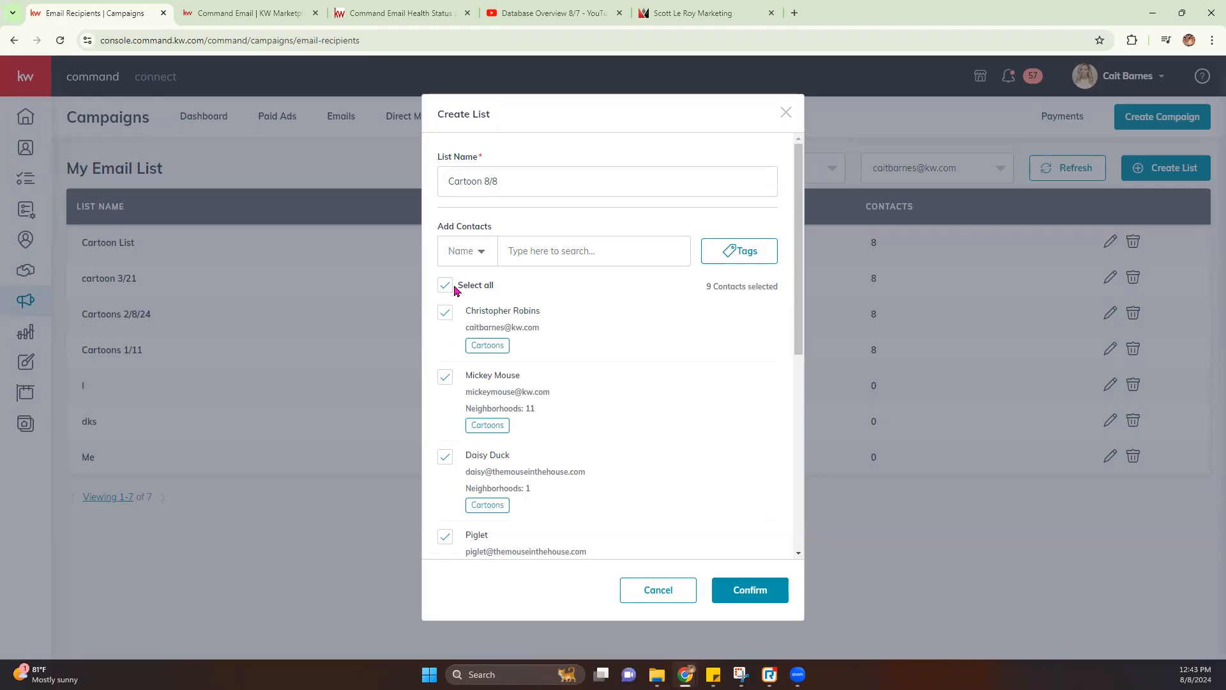
left_click(745, 590)
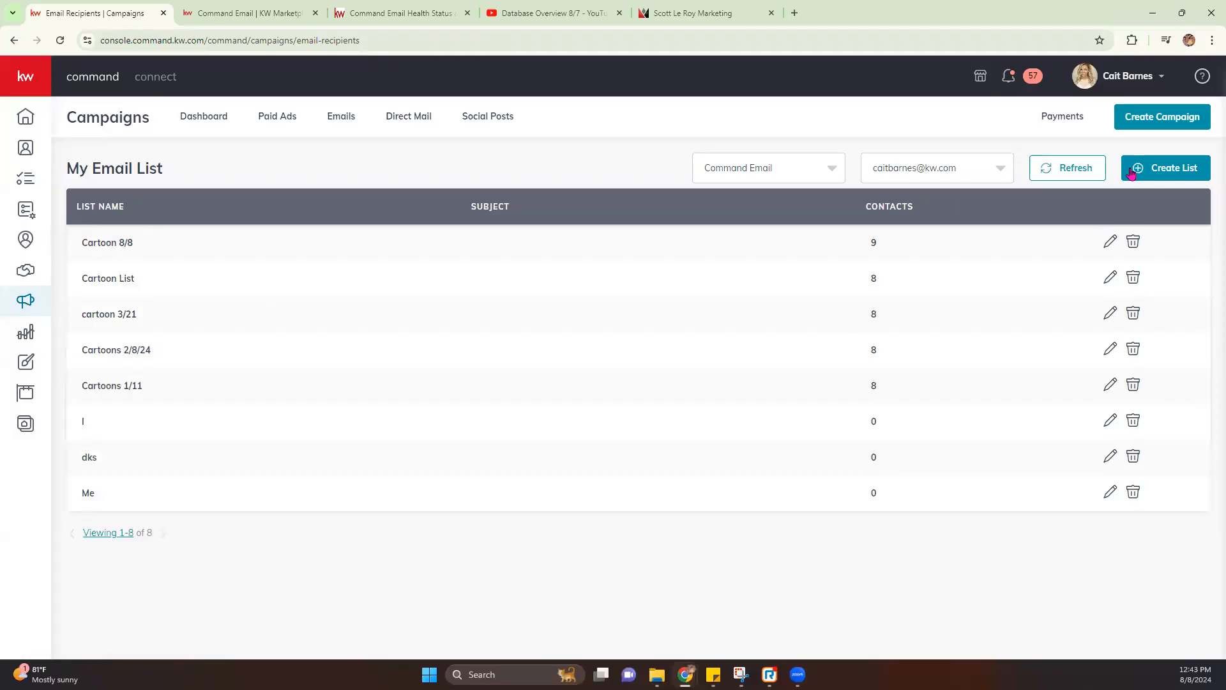
Start a new email campaign named 'Email Campaign Class 8/8'
left_click(1160, 123)
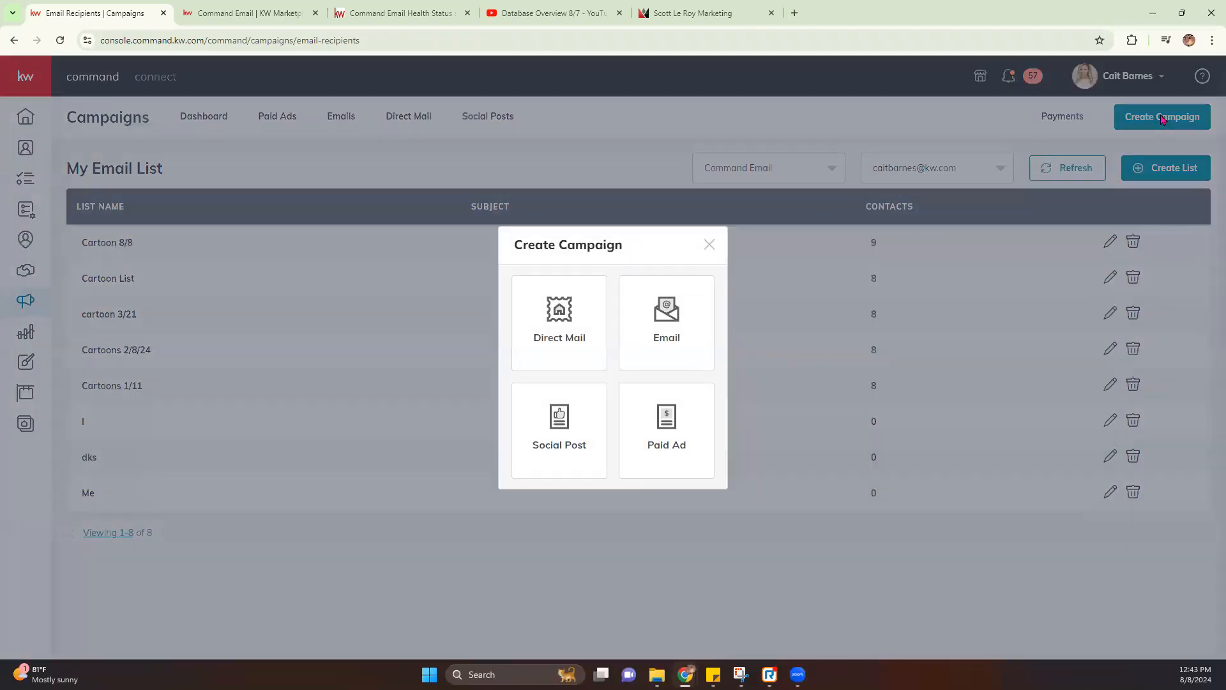
left_click(664, 320)
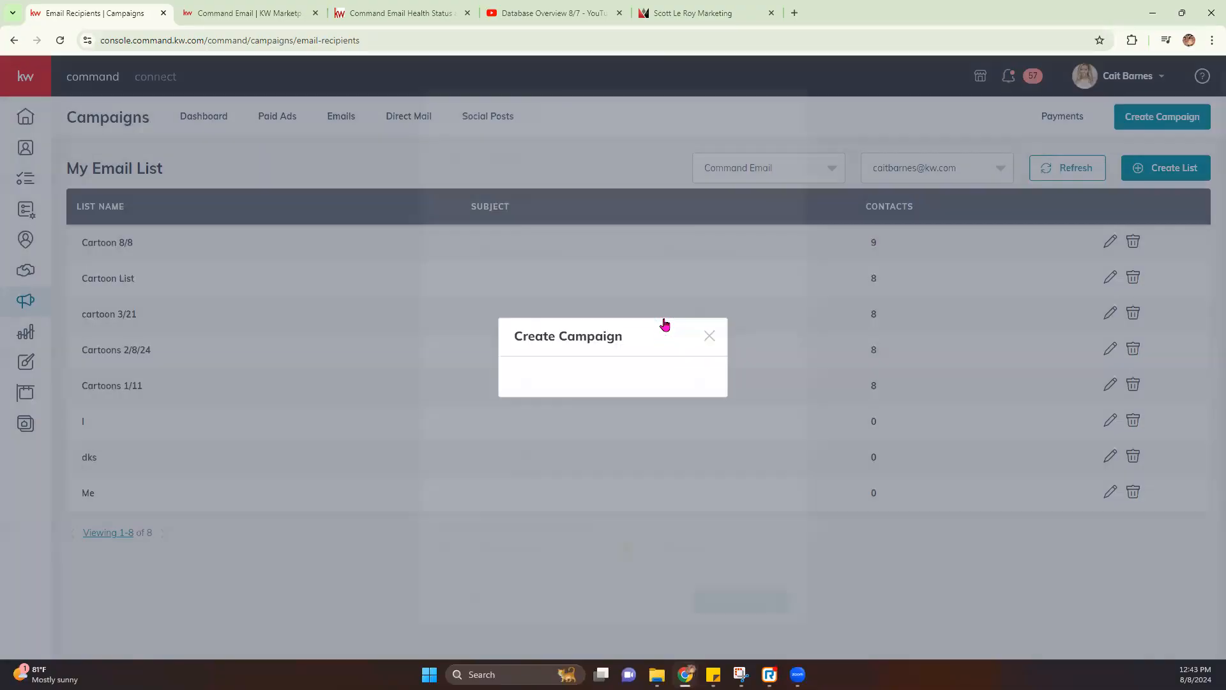
left_click(575, 157)
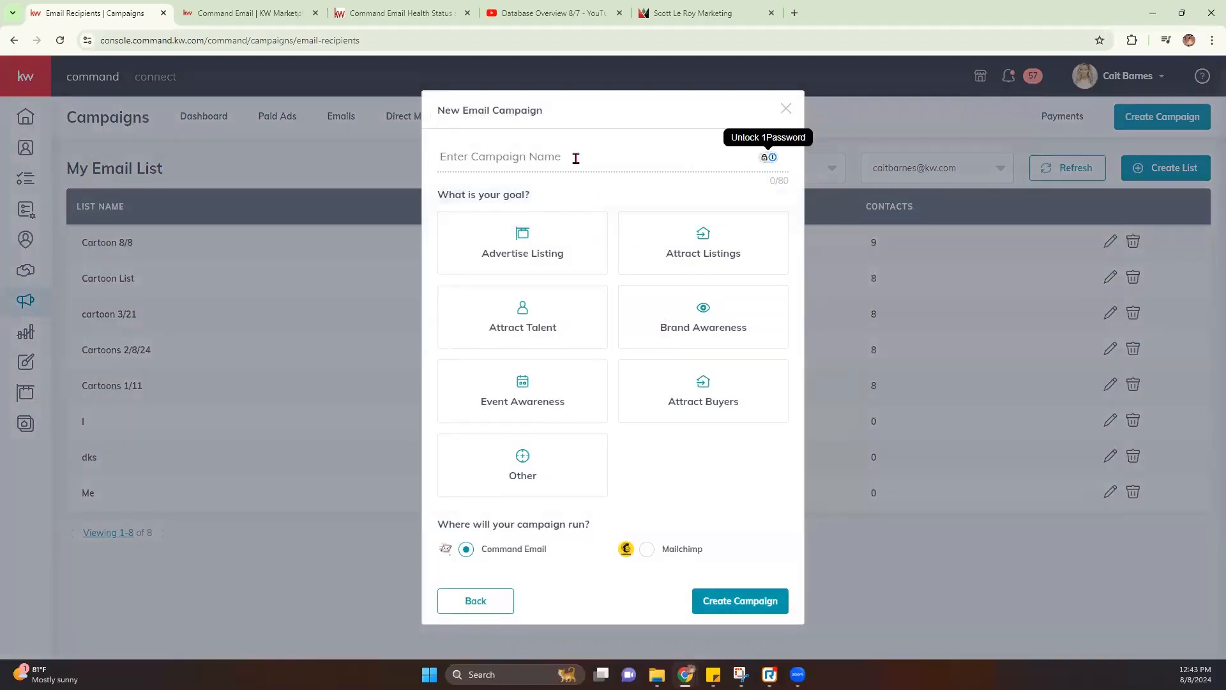
type("Email Campaing")
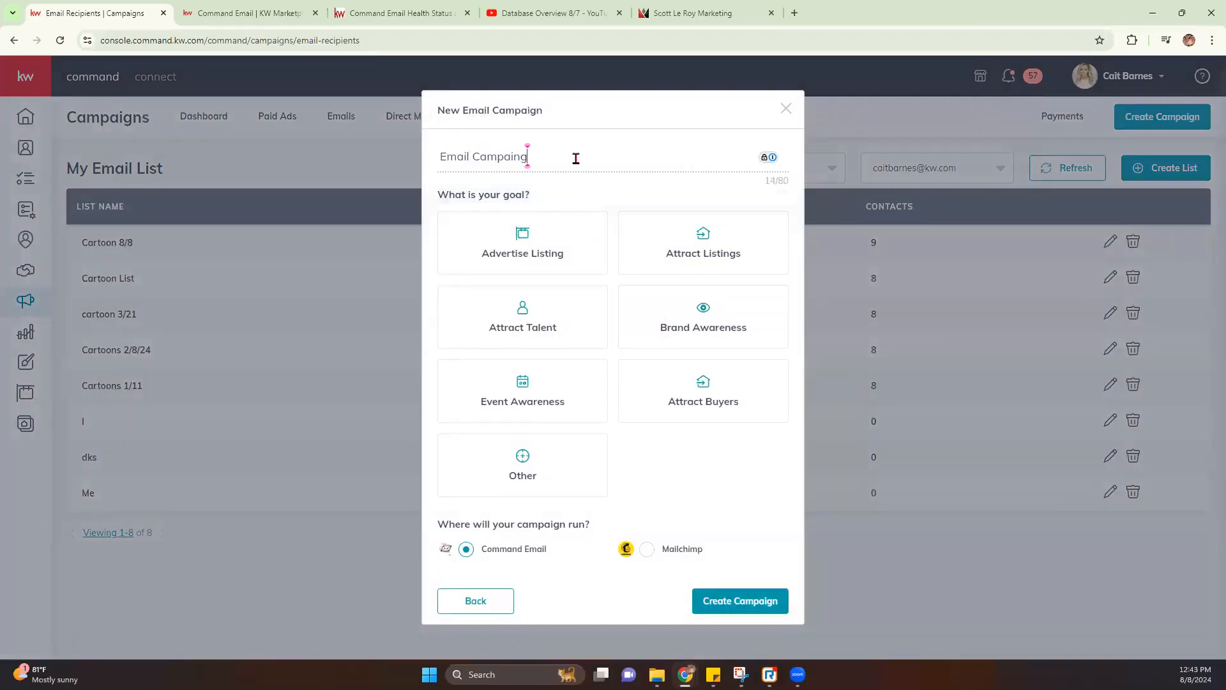
key("BackSpace")
key("BackSpace")
key("BackSpace")
type("ign Class 8/8")
Set the campaign goal to Other and create the campaign
left_click(531, 467)
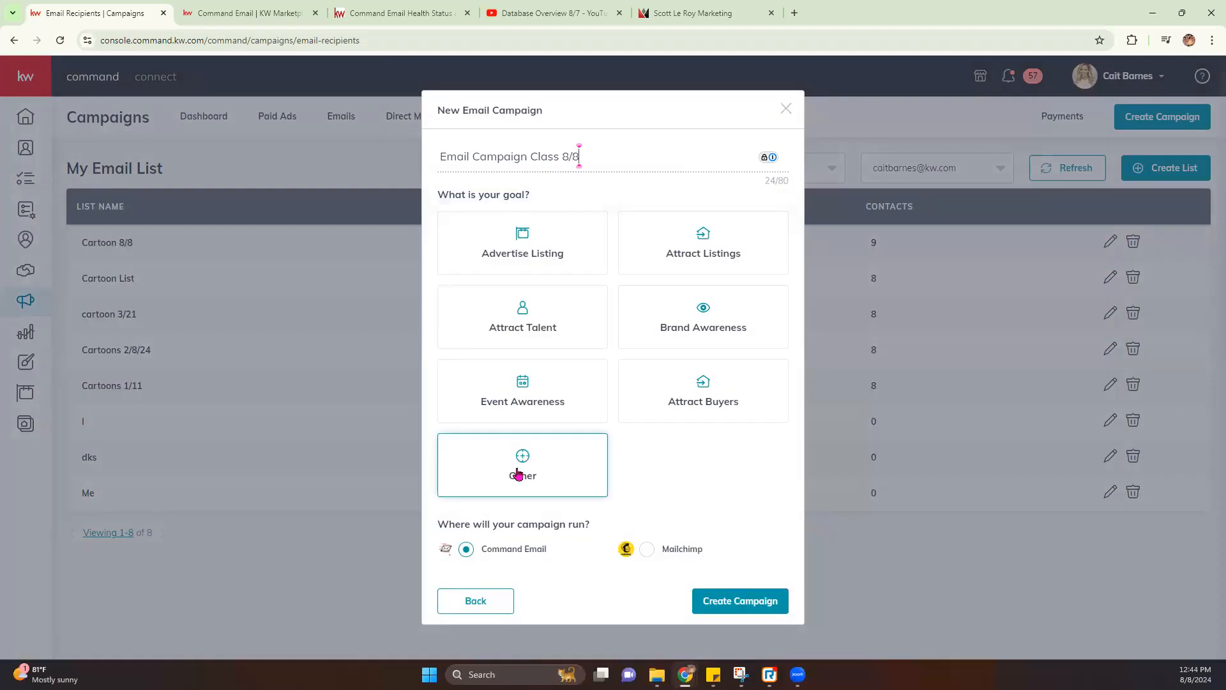
left_click(508, 252)
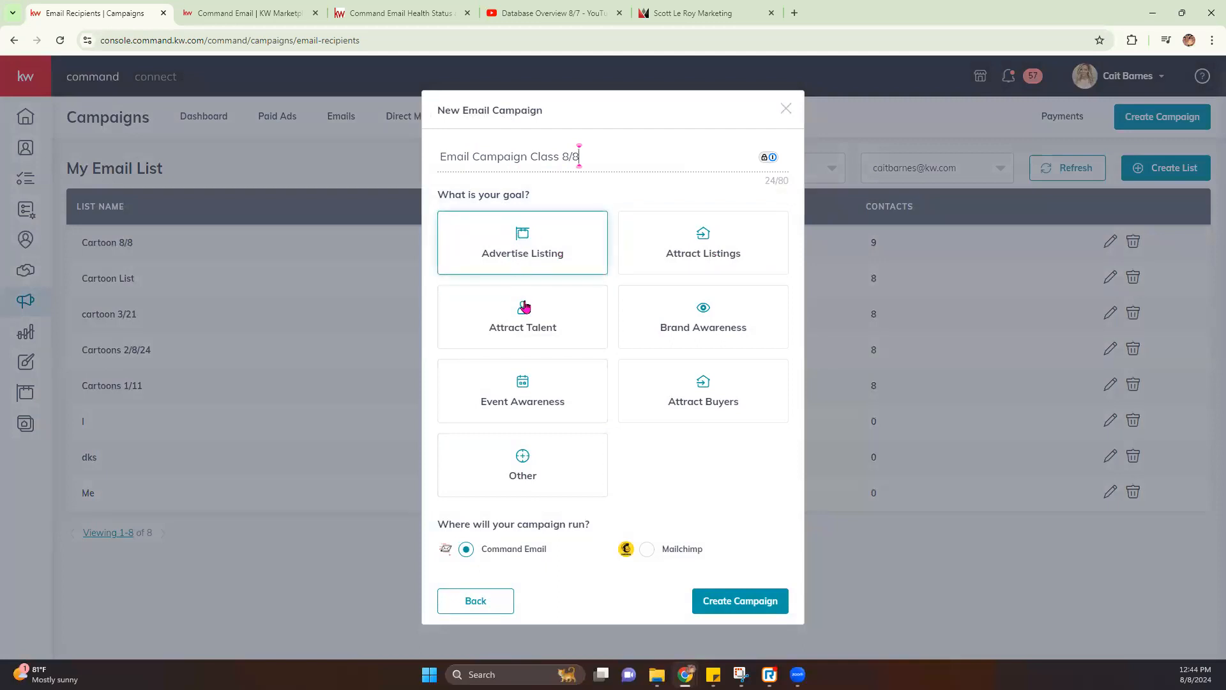
left_click(547, 464)
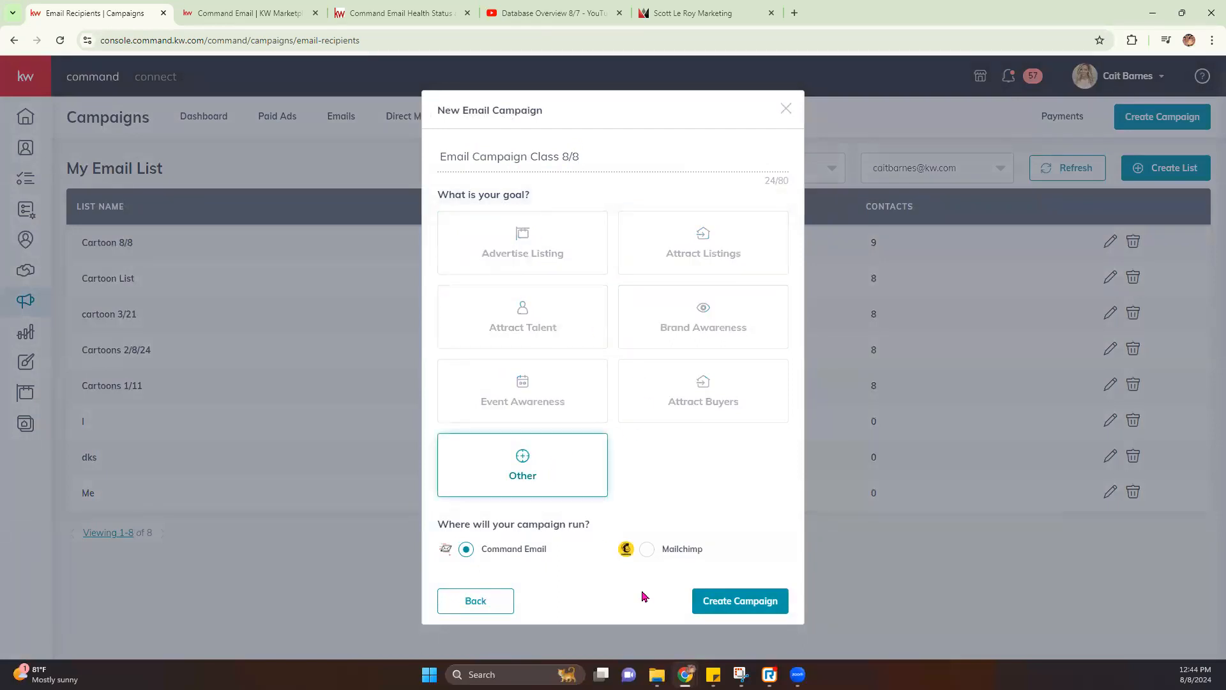
left_click(743, 602)
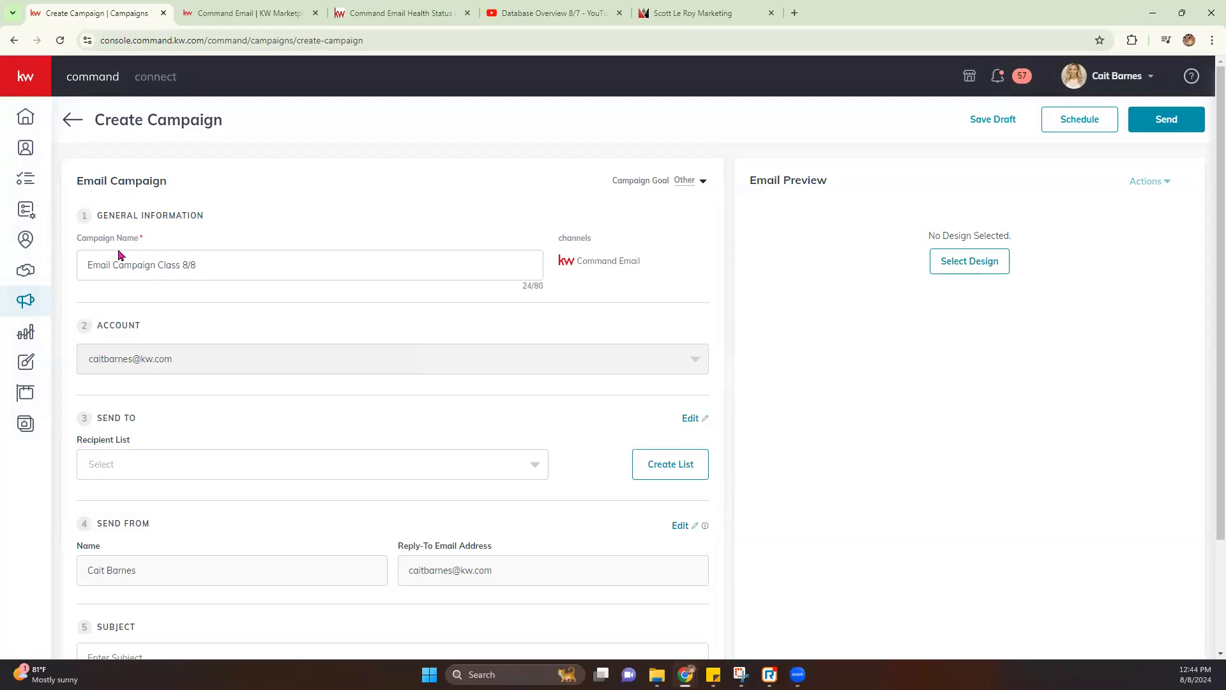
Set the campaign's recipient list to Cartoon 8/8
left_click_drag(92, 264, 337, 279)
left_click(338, 280)
scroll(208, 412, "down", 1)
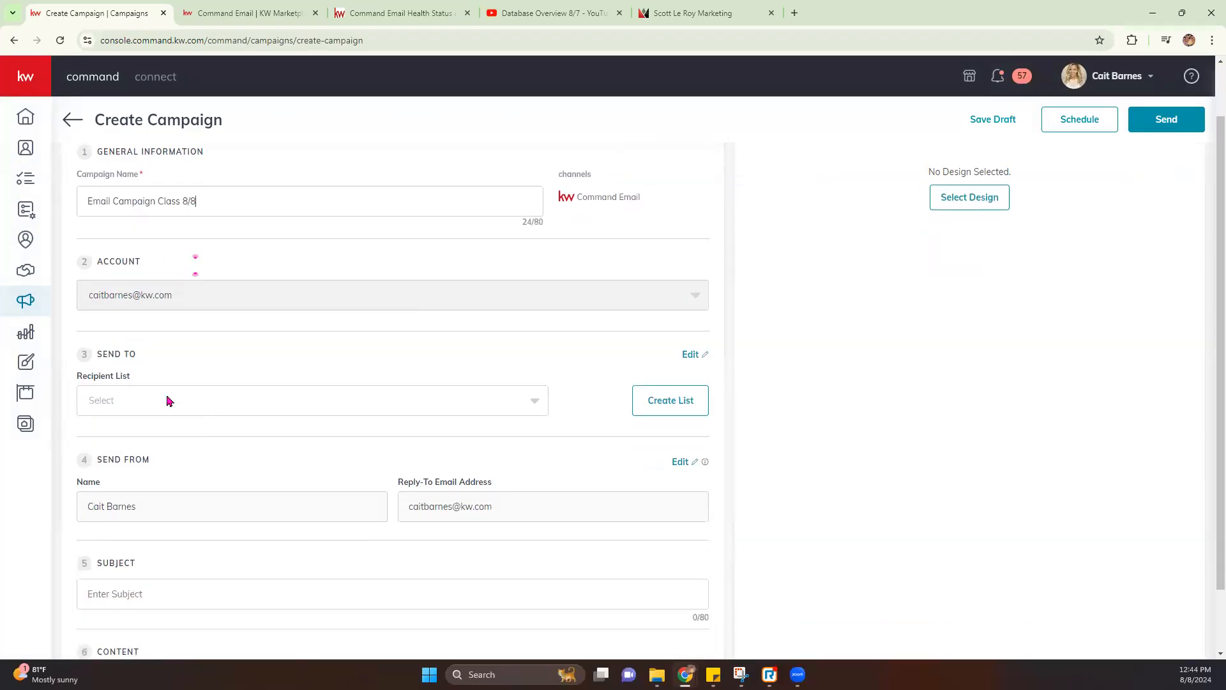
left_click(184, 405)
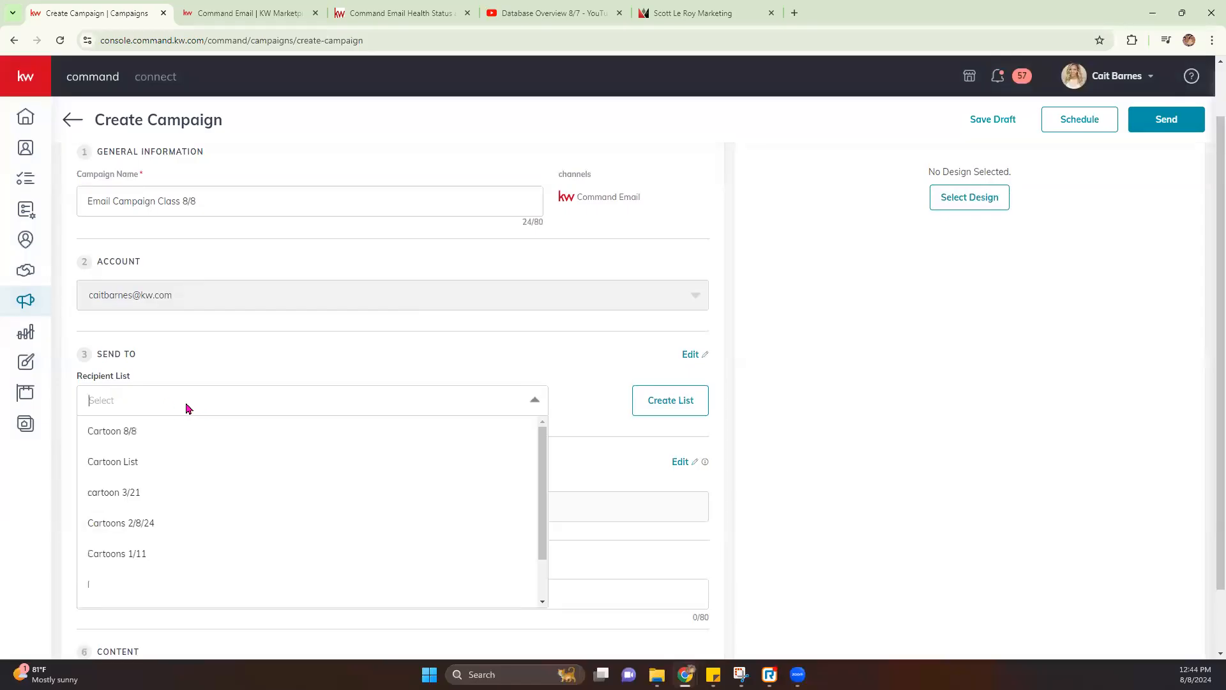
left_click(119, 432)
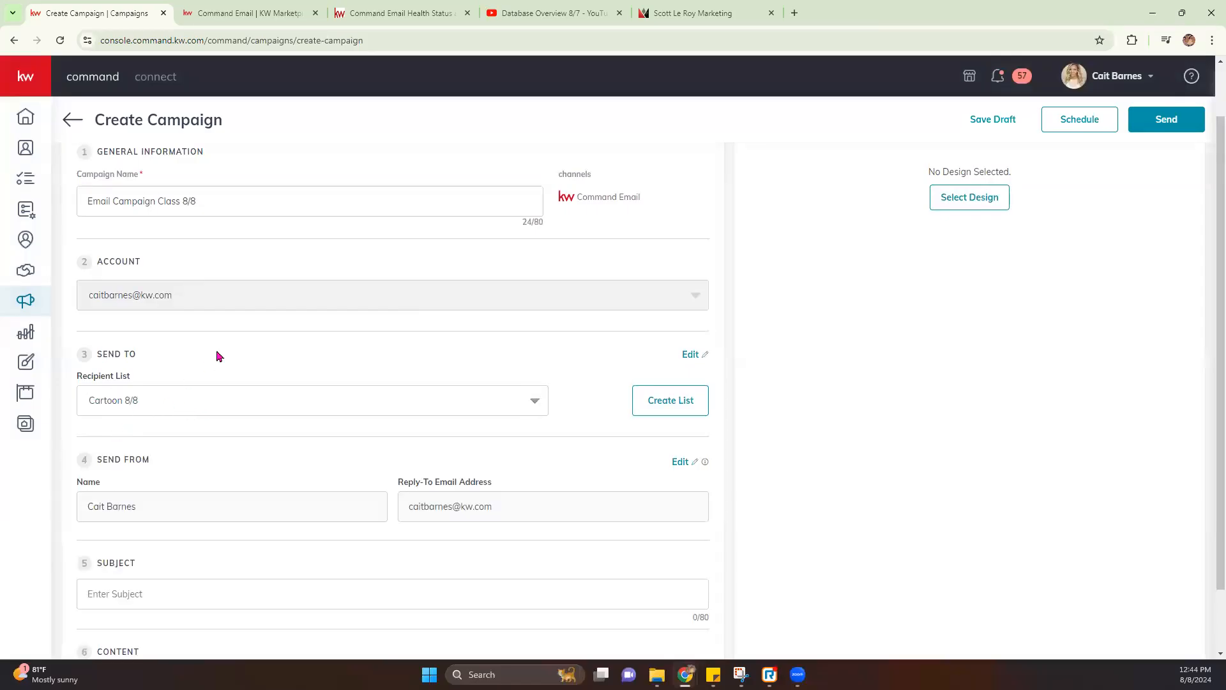
scroll(220, 361, "down", 1)
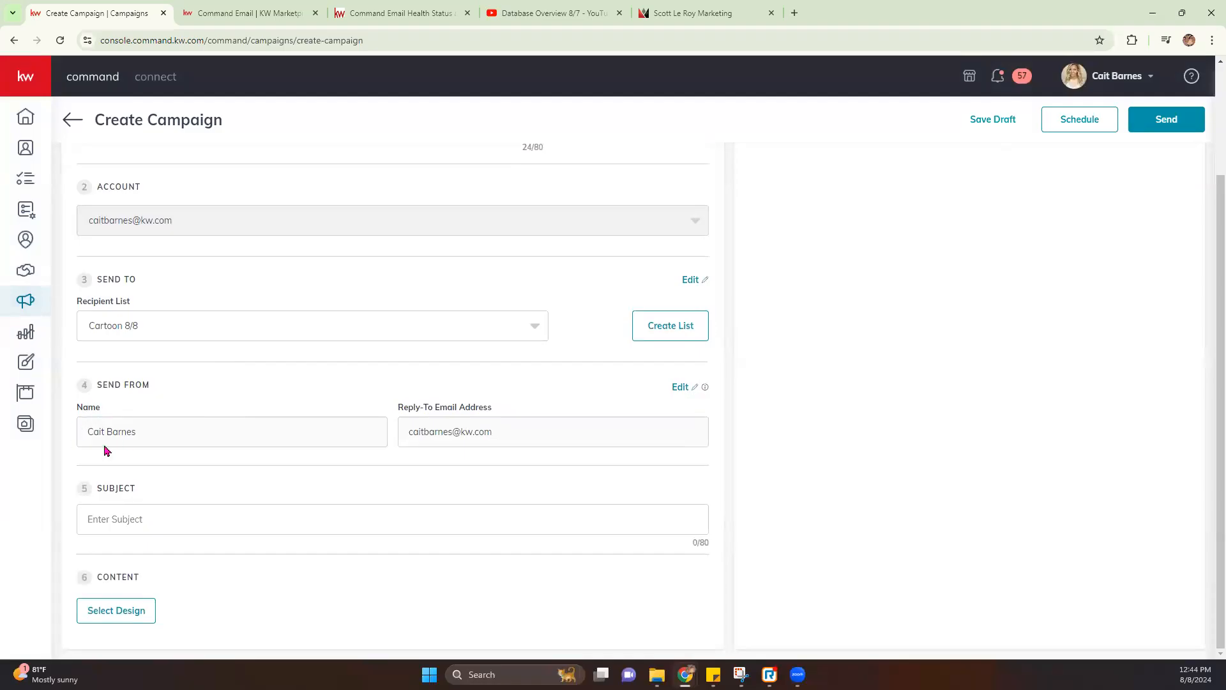
Check the Send From settings in a new tab, then enter the subject August Newsletter
left_click(681, 387)
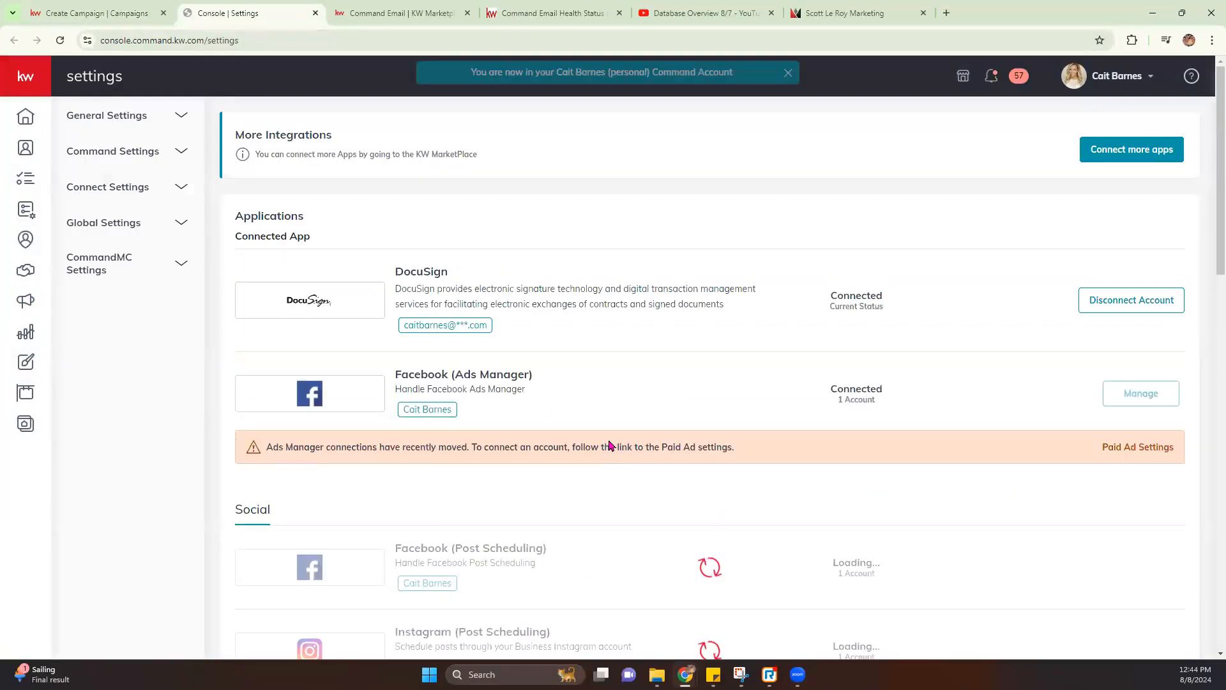
scroll(609, 447, "down", 10)
scroll(608, 447, "down", 5)
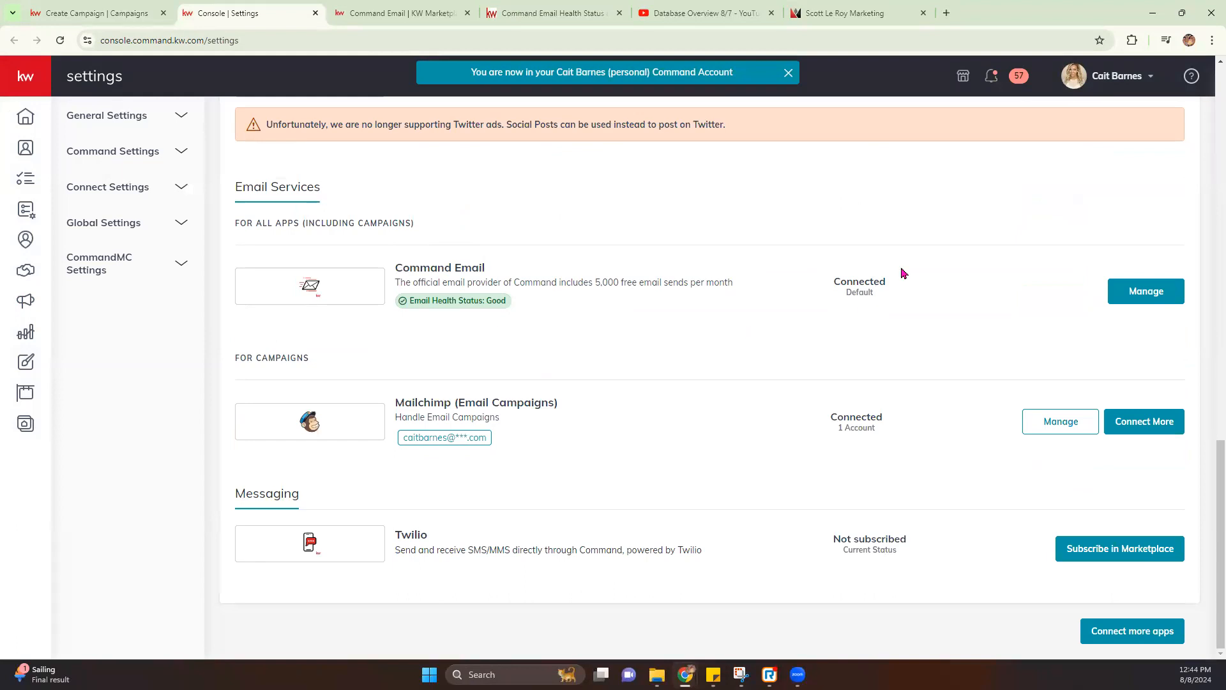
left_click(145, 14)
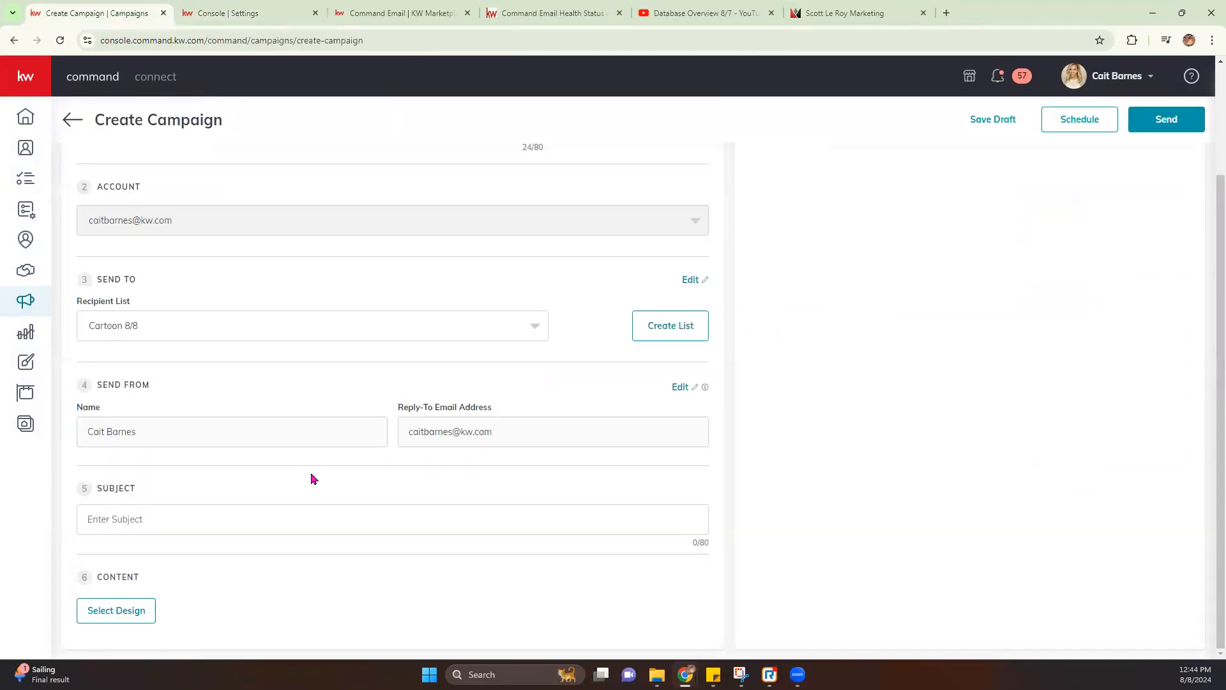
type("Augusrtt Newsletter")
Pick the first My Templates design, scroll through it in the editor, and save it to the campaign
left_click(142, 613)
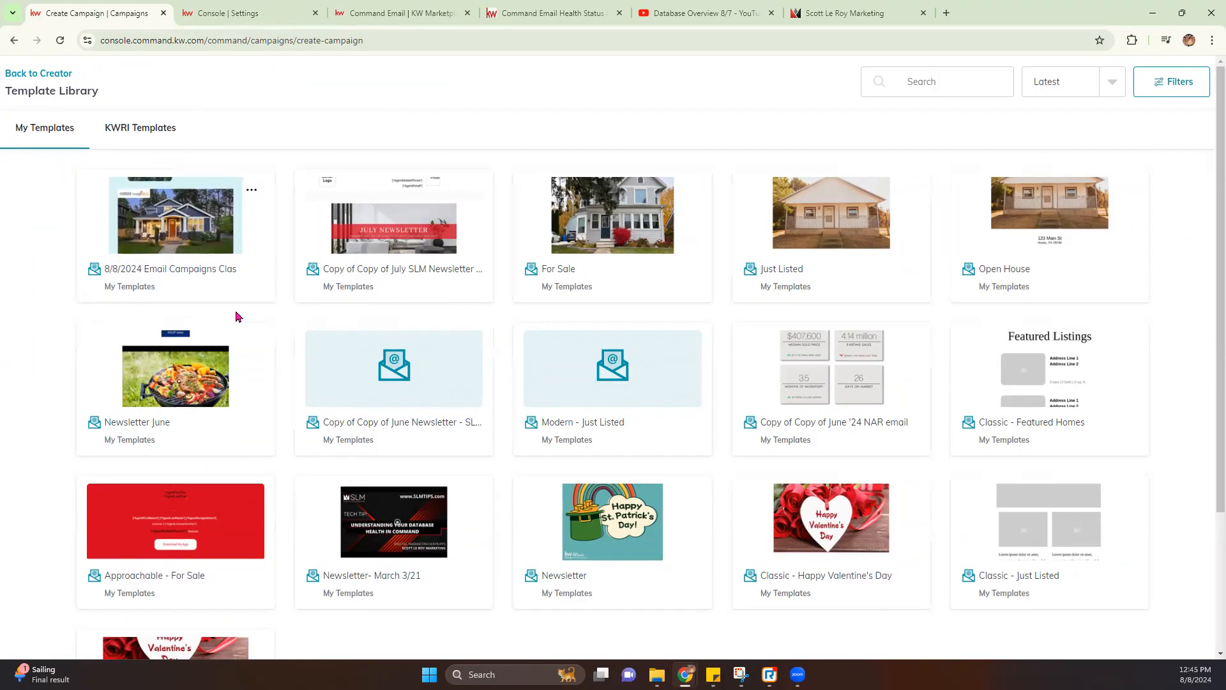
left_click(182, 251)
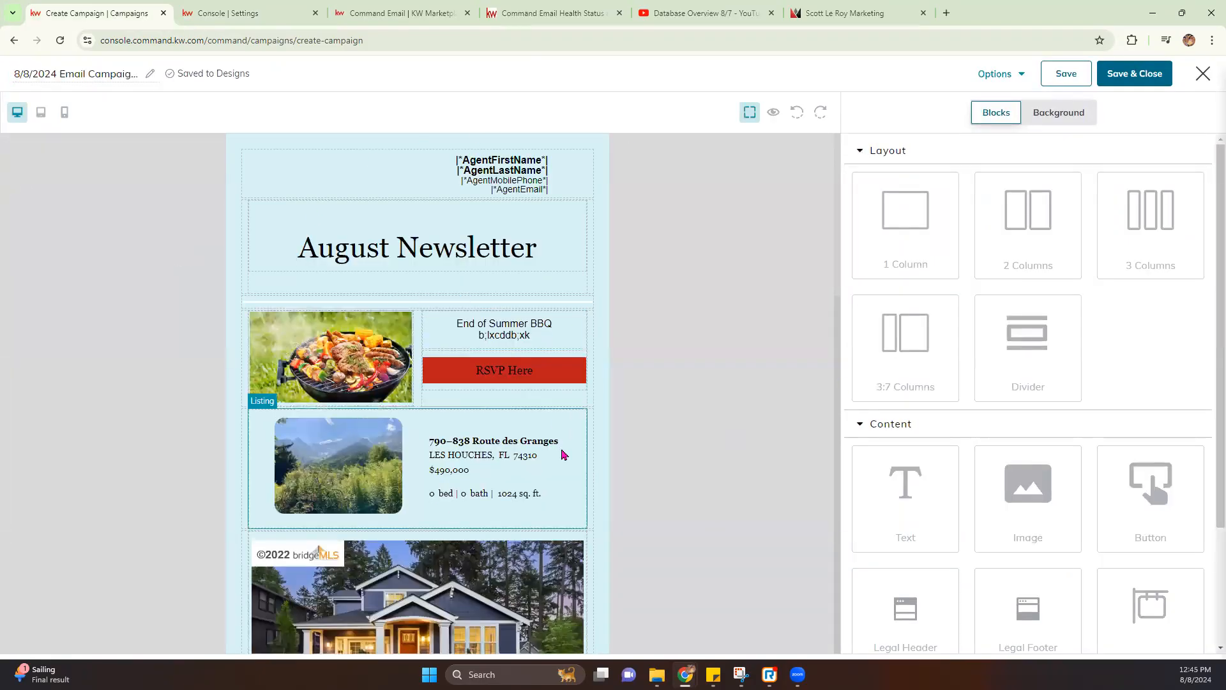
scroll(564, 453, "down", 1)
scroll(563, 454, "down", 1)
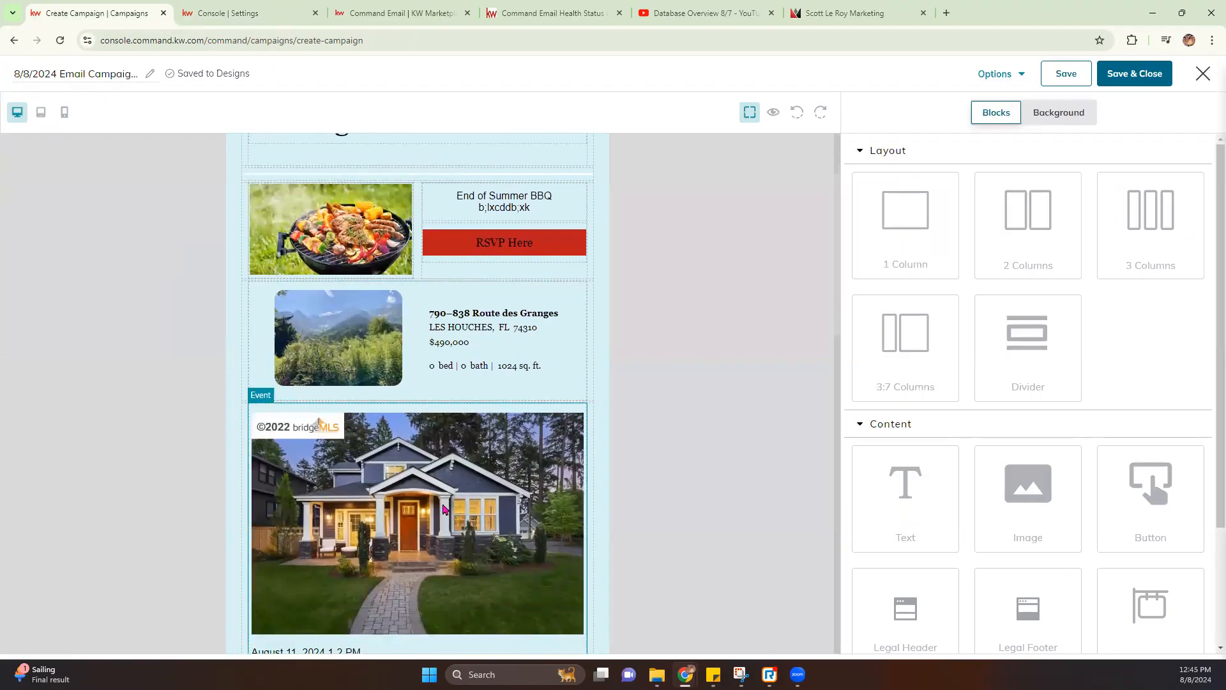
scroll(445, 509, "down", 2)
scroll(445, 509, "down", 8)
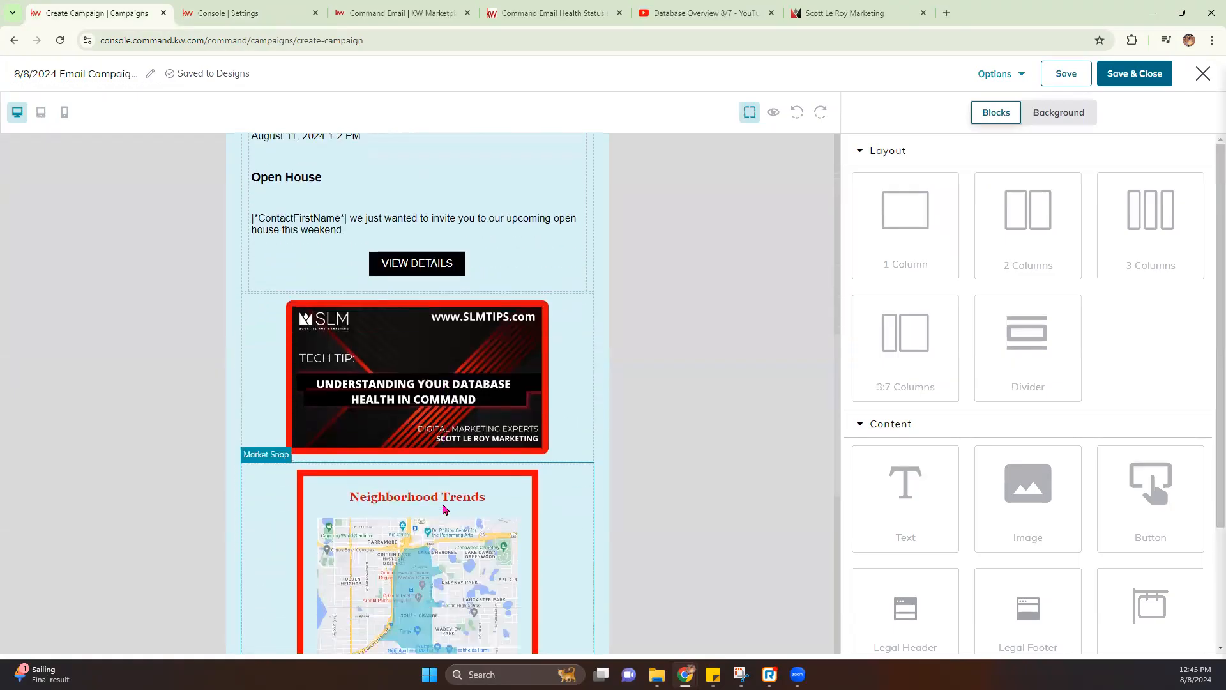
scroll(445, 509, "down", 5)
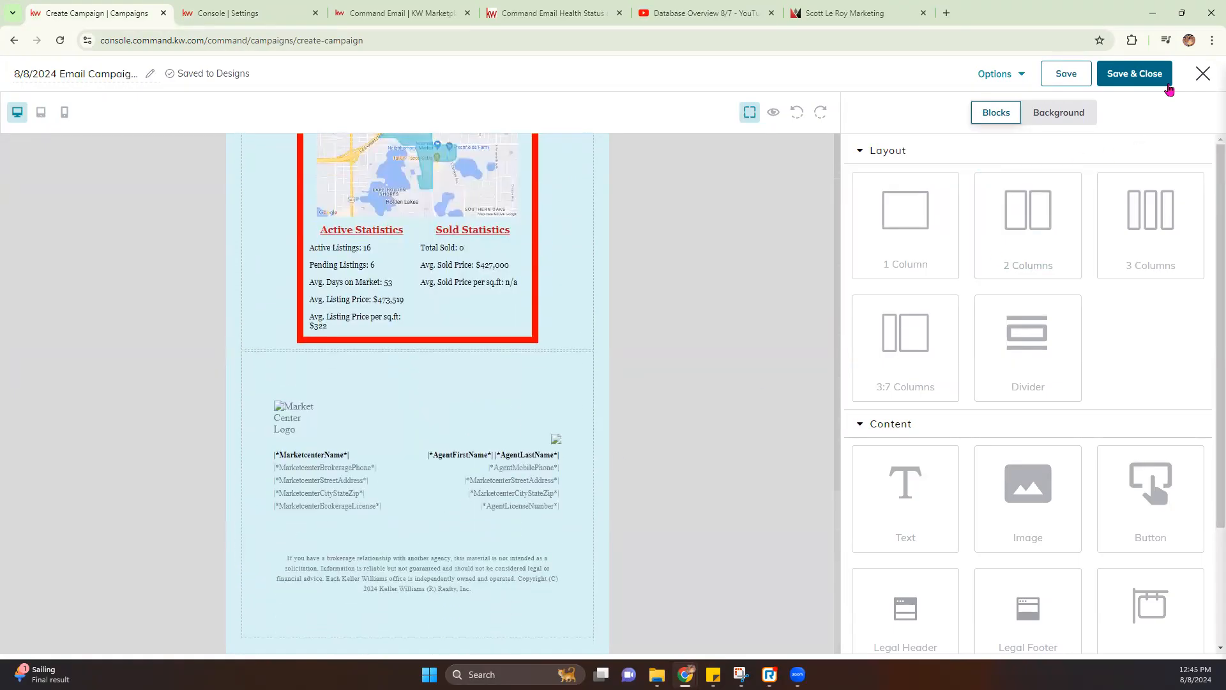
left_click(1149, 75)
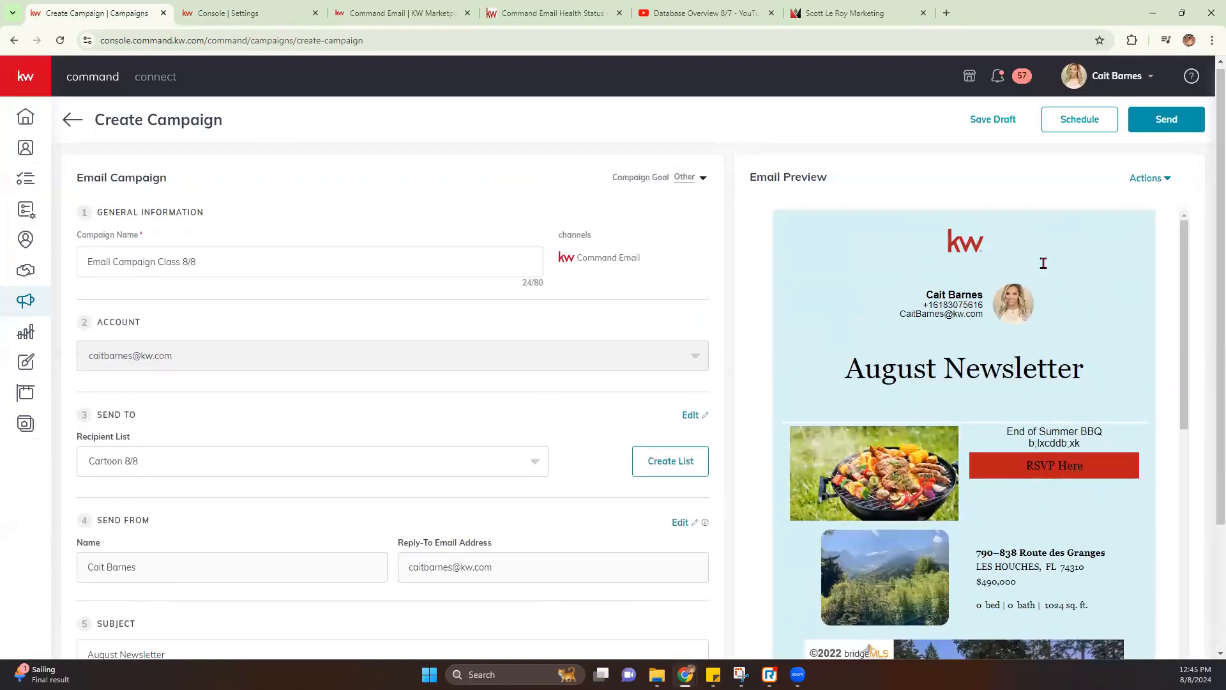
scroll(957, 243, "down", 15)
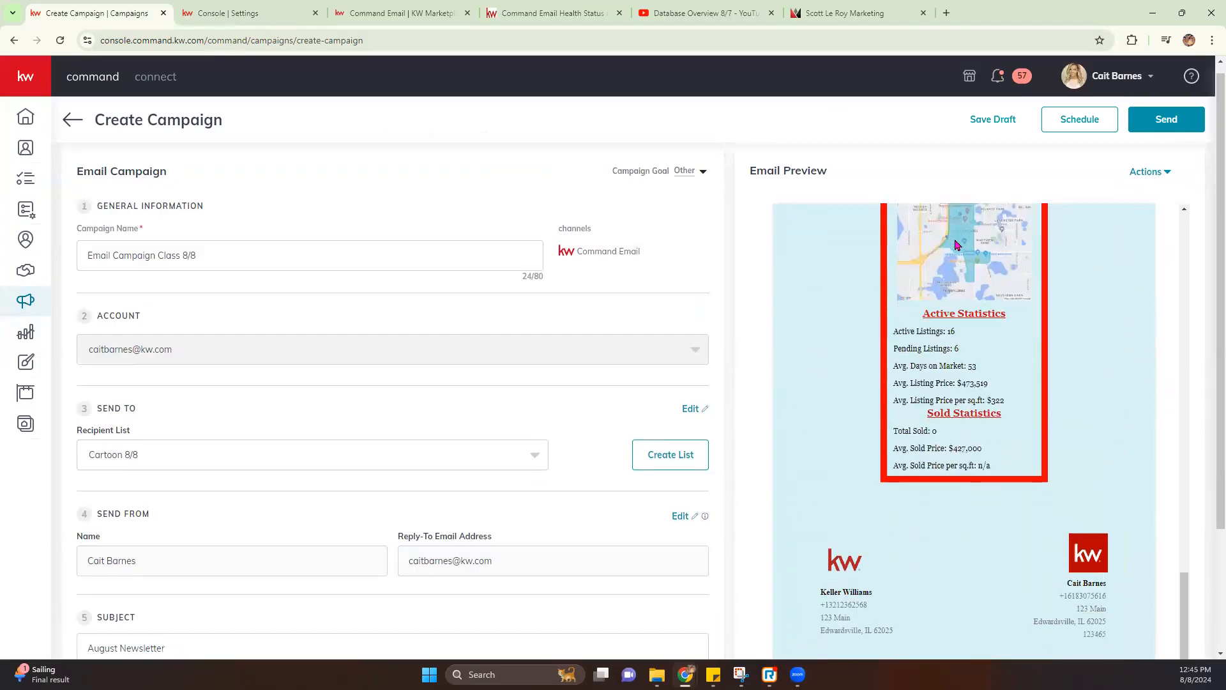
scroll(957, 245, "down", 3)
scroll(948, 343, "up", 10)
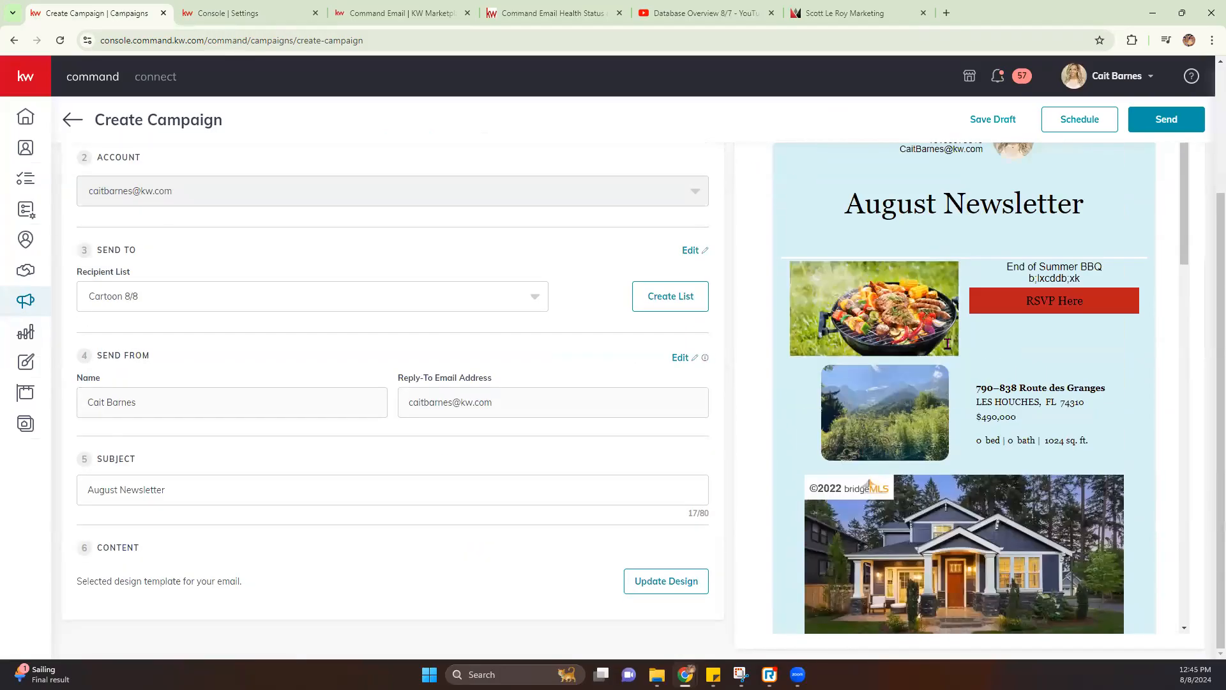
scroll(1085, 307, "up", 3)
left_click(1166, 182)
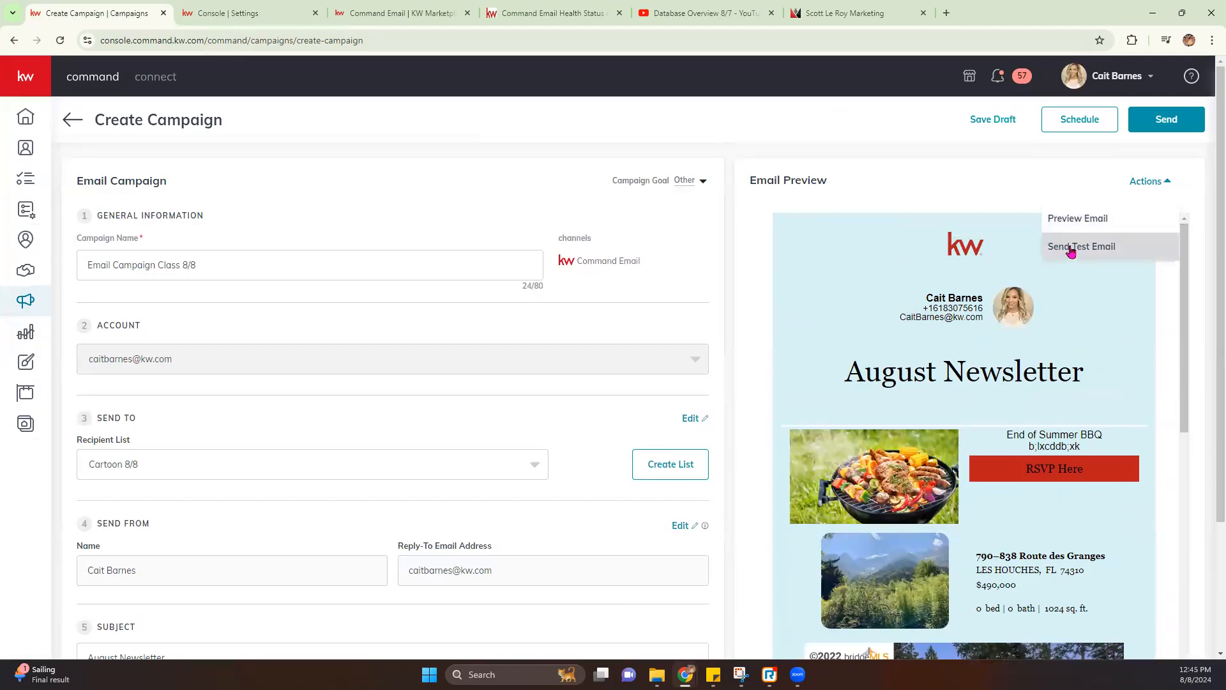
left_click(1083, 223)
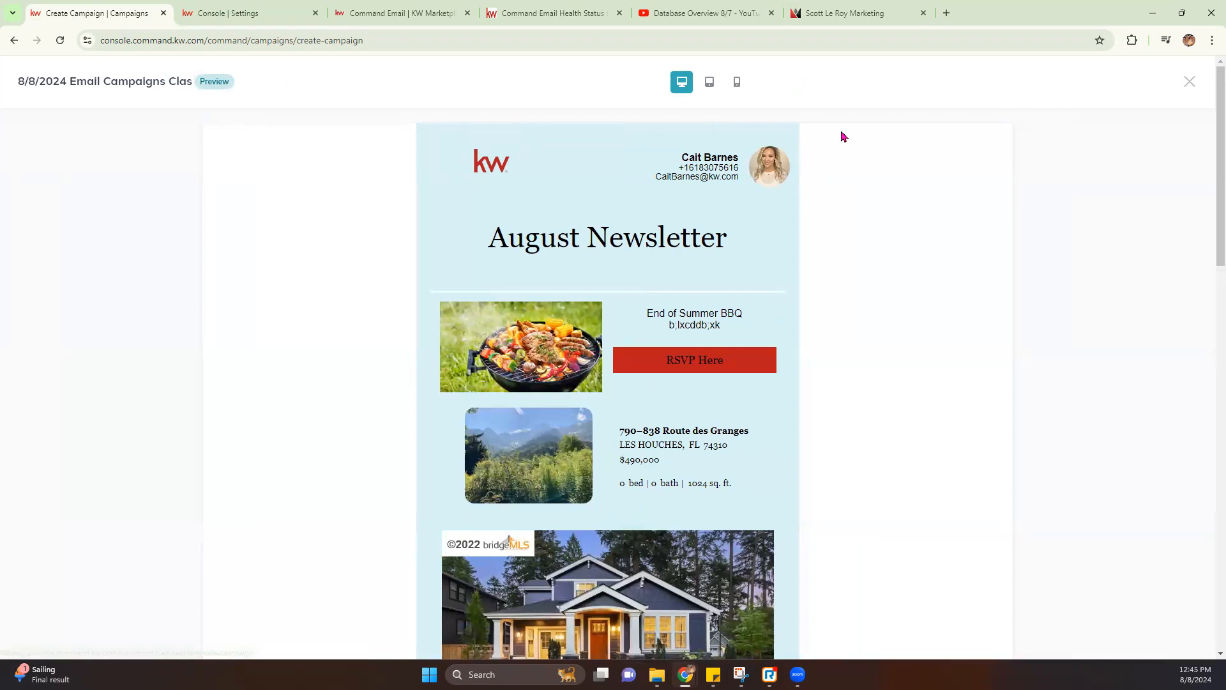
scroll(776, 284, "down", 10)
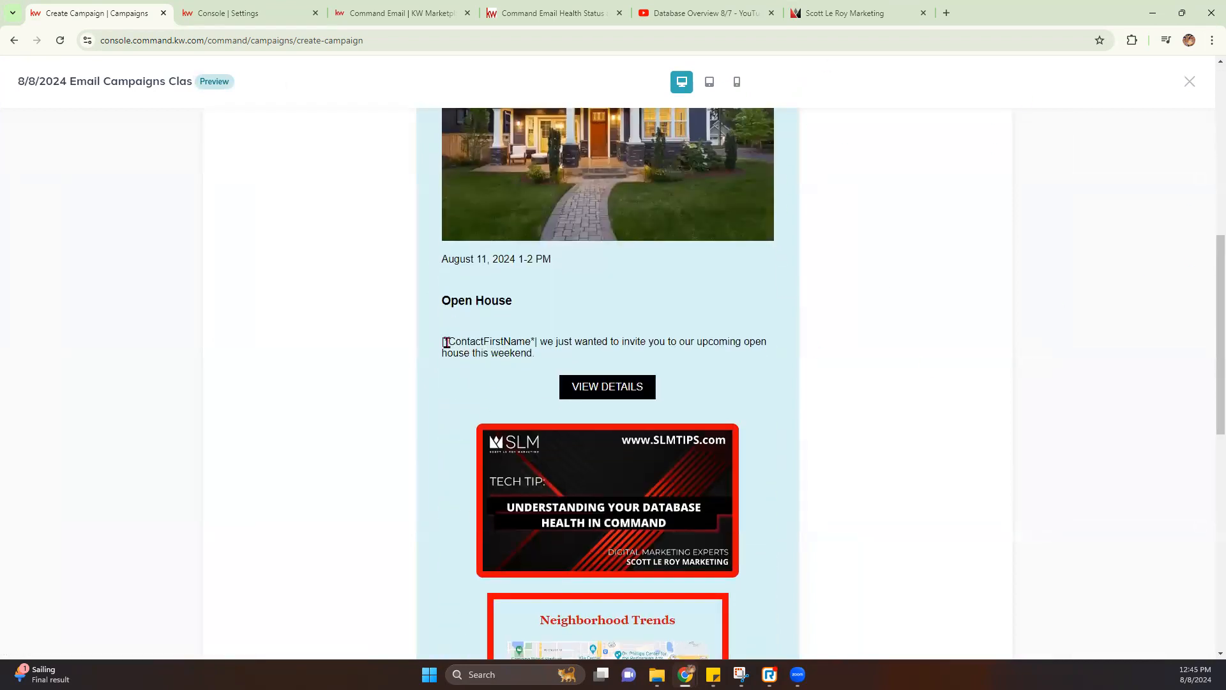
left_click(1190, 82)
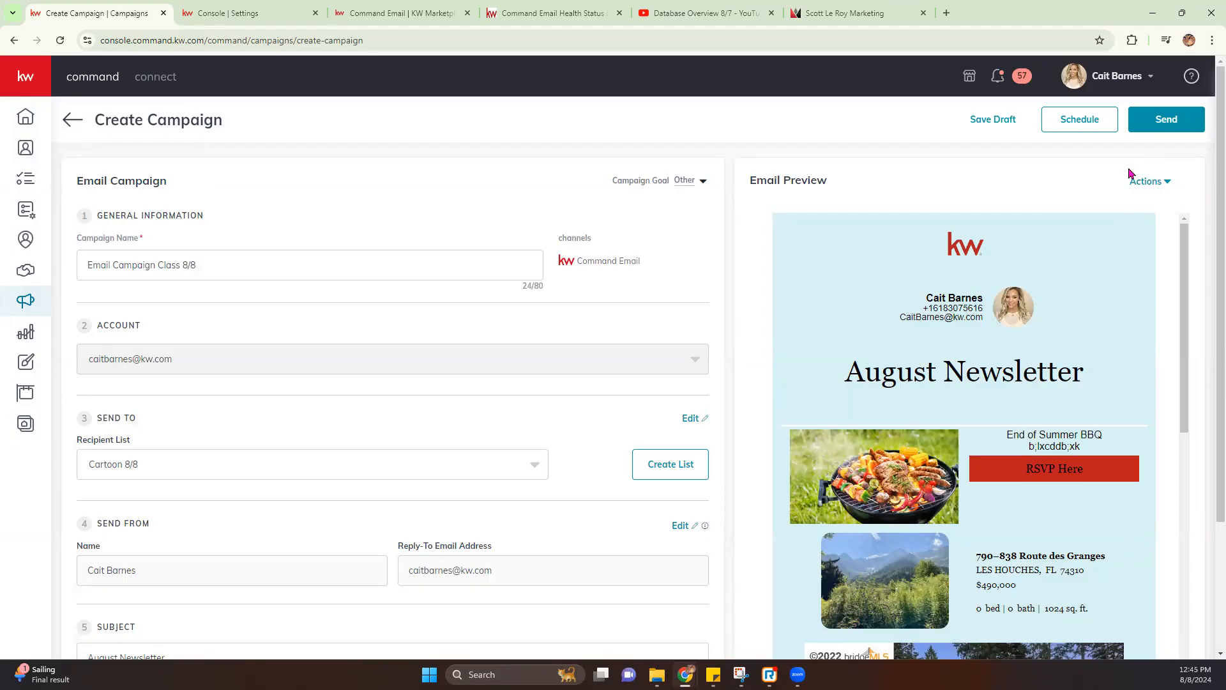
scroll(1084, 211, "down", 10)
scroll(1083, 217, "up", 10)
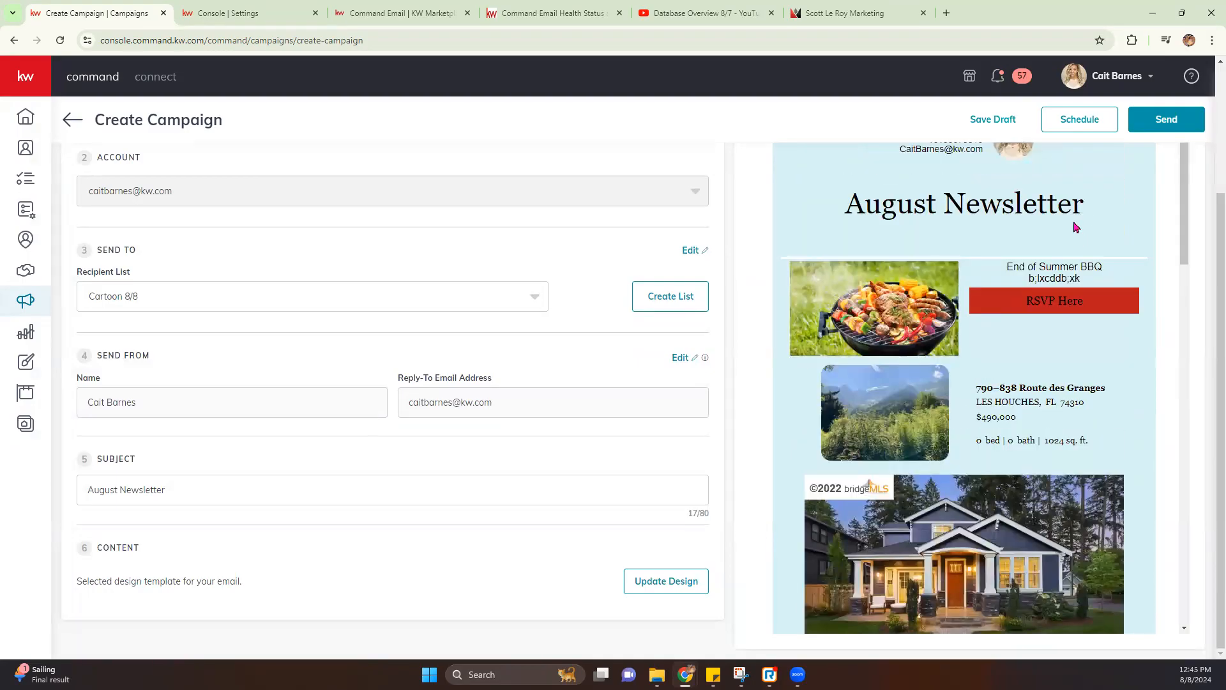
scroll(1074, 228, "up", 5)
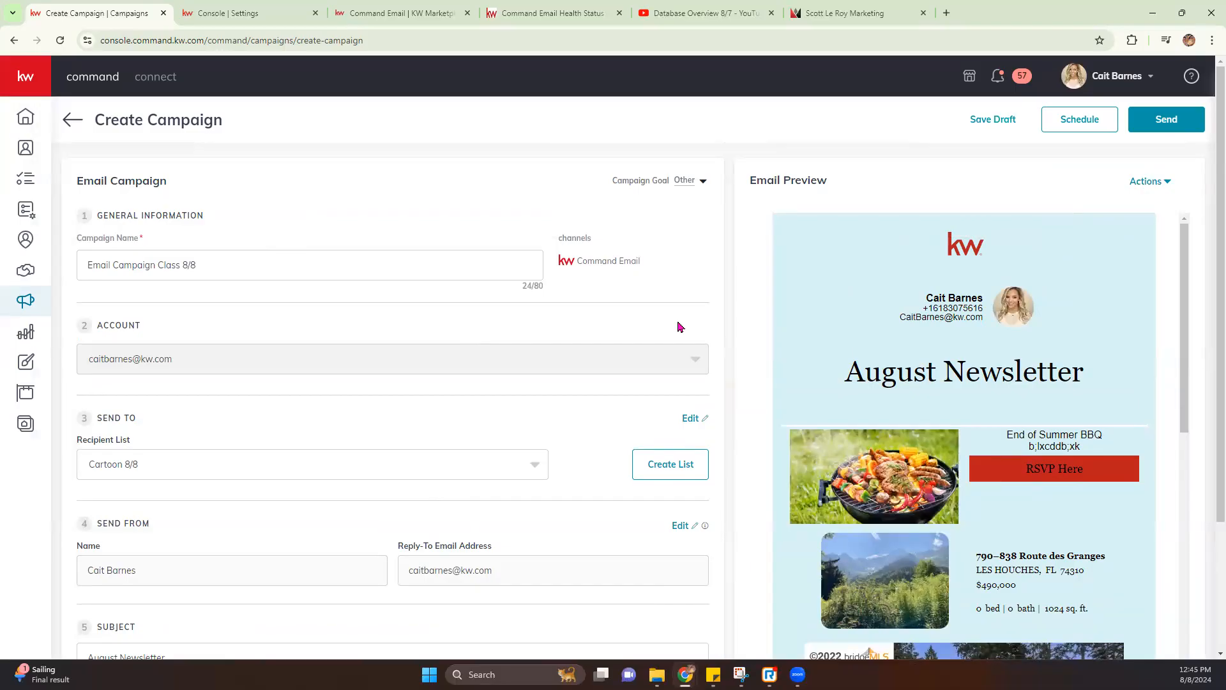
left_click(1166, 120)
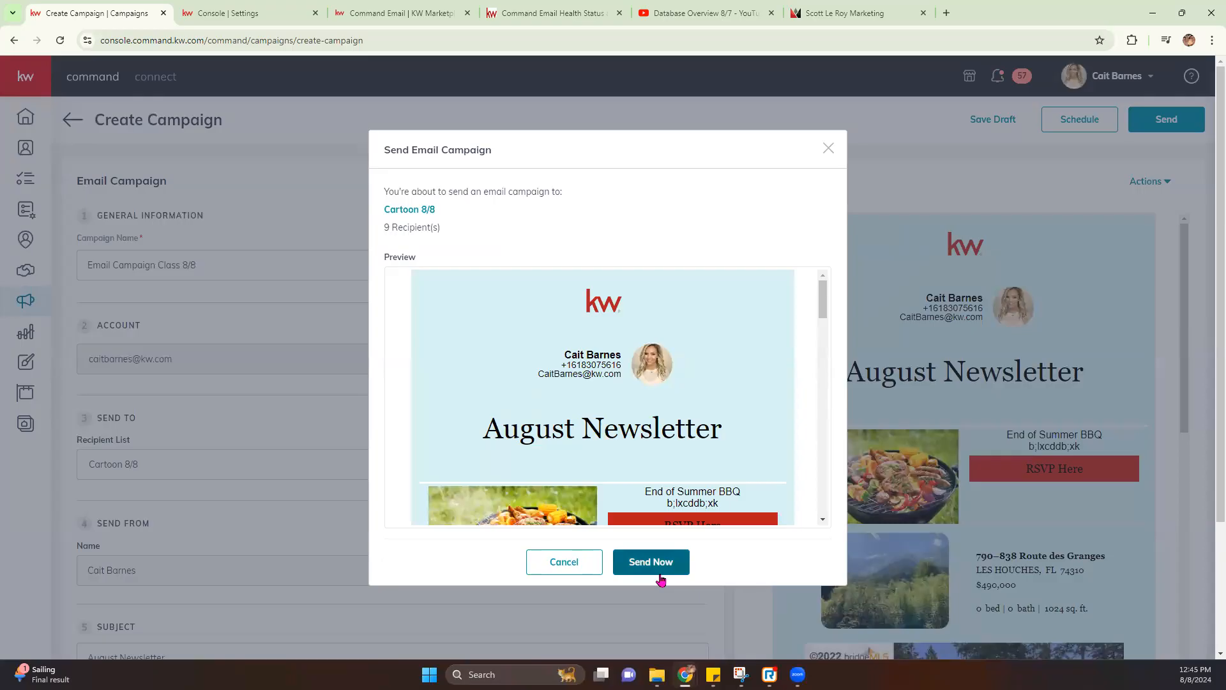
Send the campaign now and review its 9 recipients
left_click(664, 562)
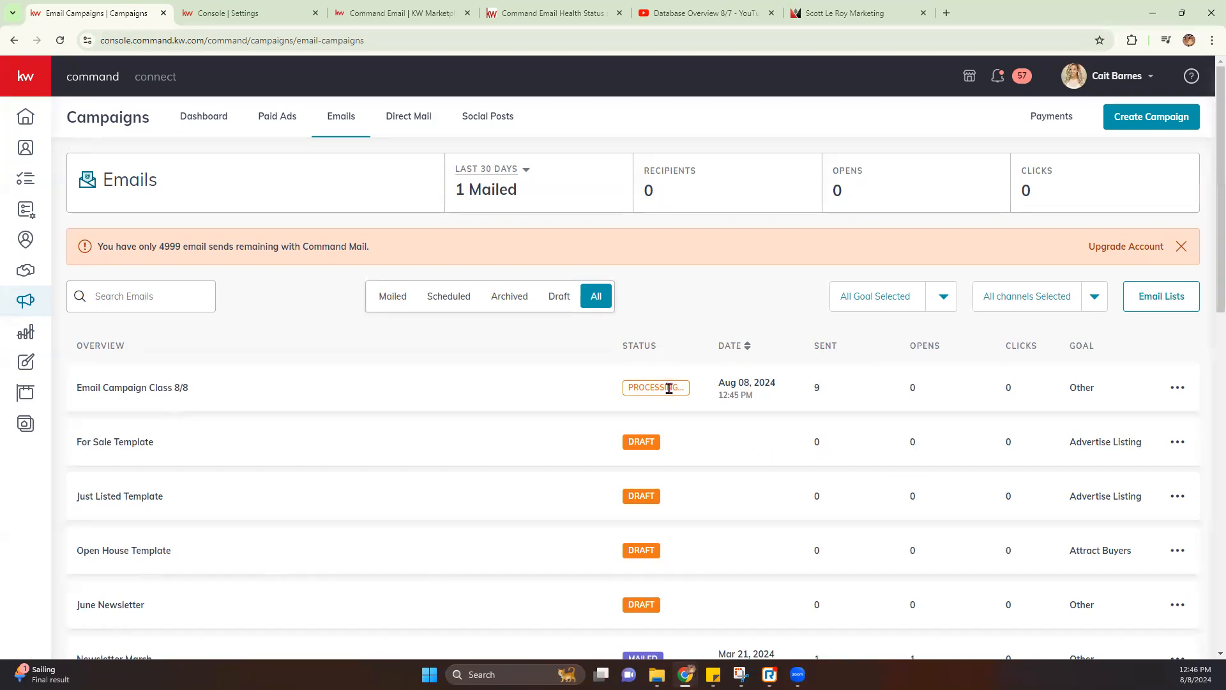
left_click(142, 391)
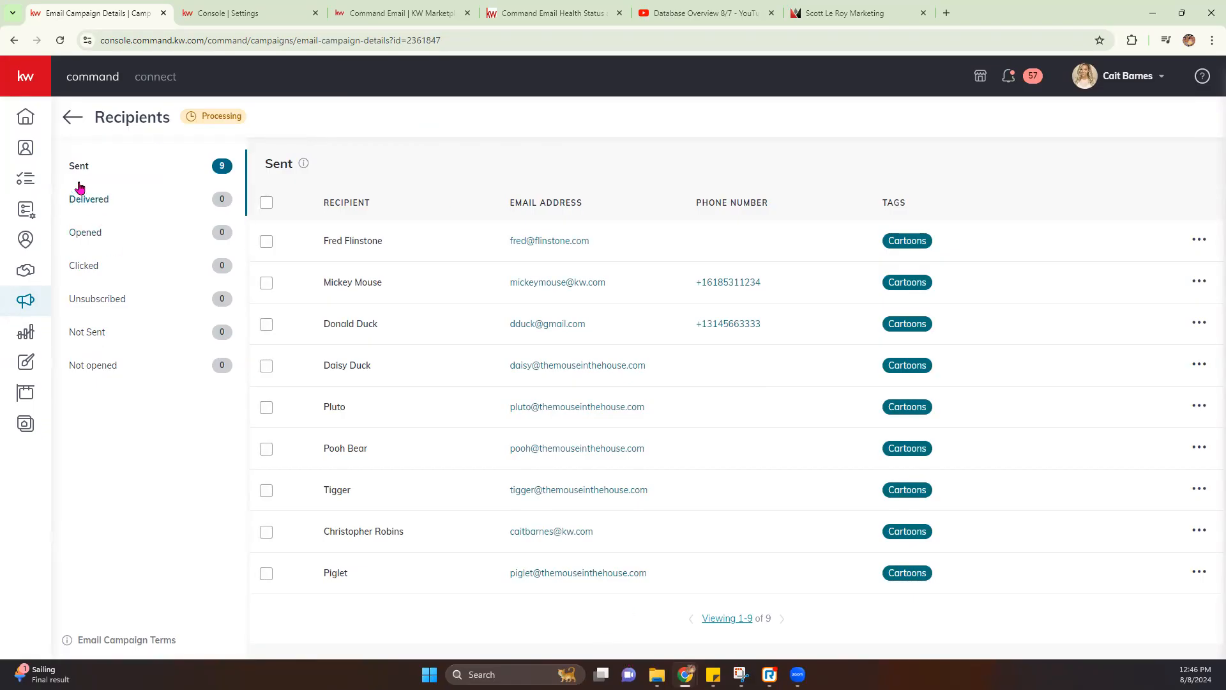
left_click(73, 117)
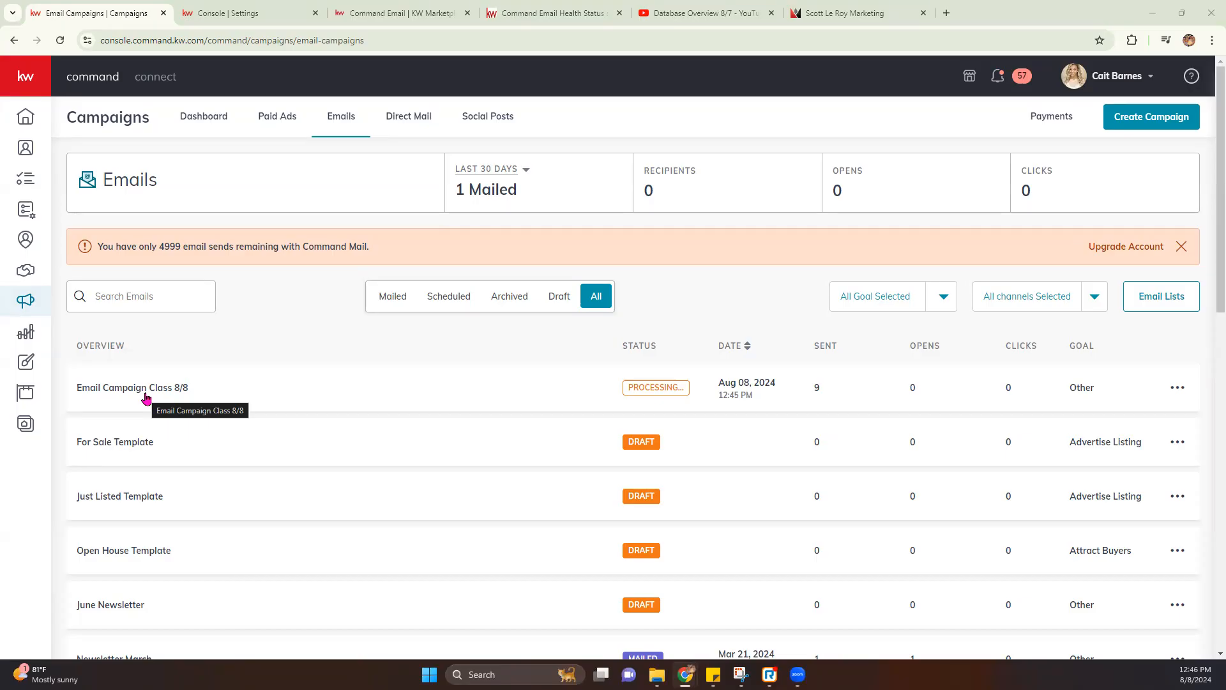
Go to the Designs library from the sidebar
scroll(147, 398, "down", 9)
scroll(146, 398, "up", 4)
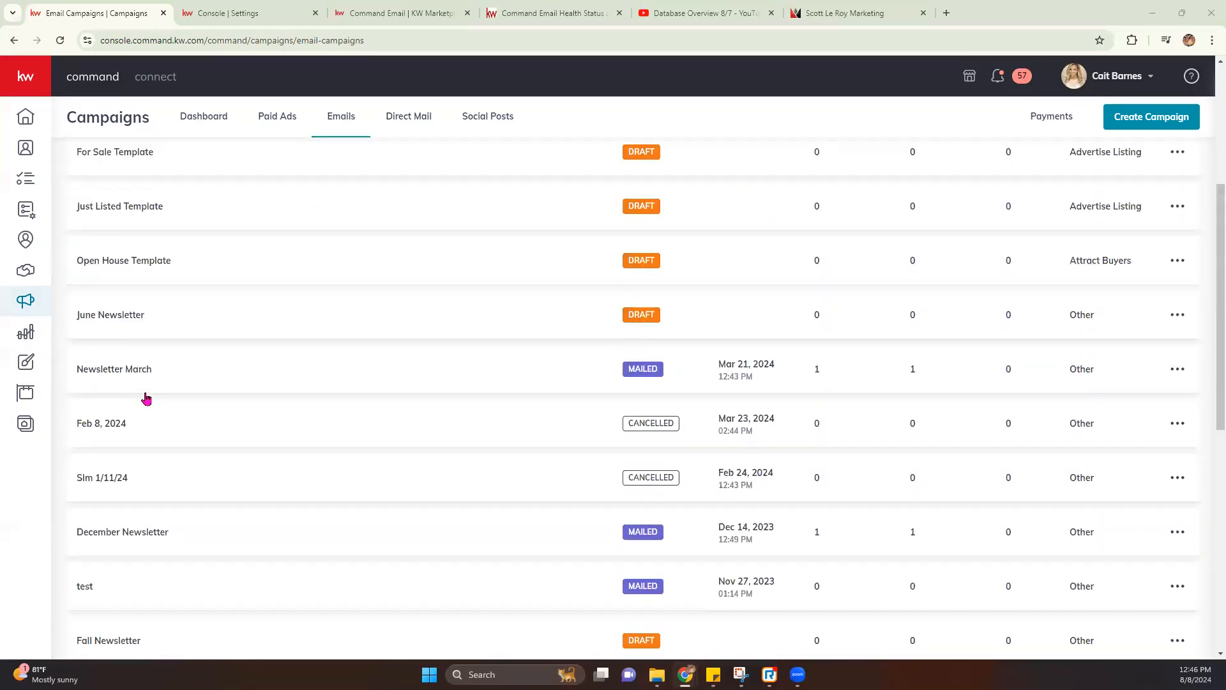
scroll(146, 398, "up", 5)
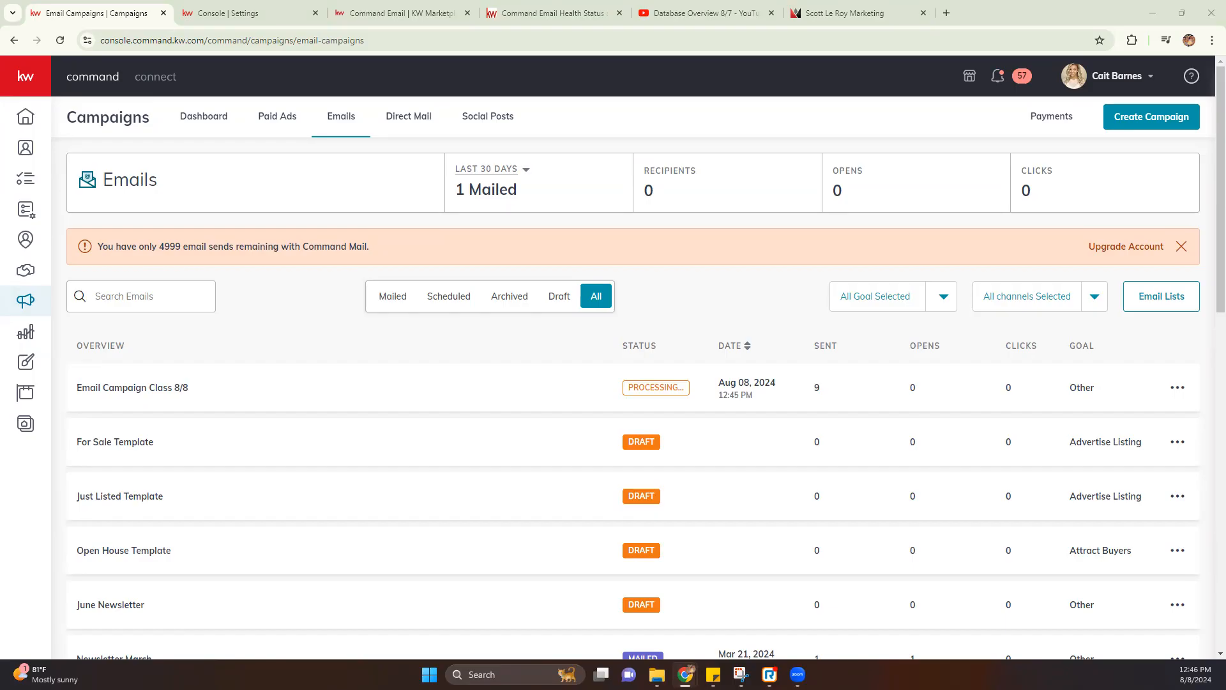
left_click(35, 366)
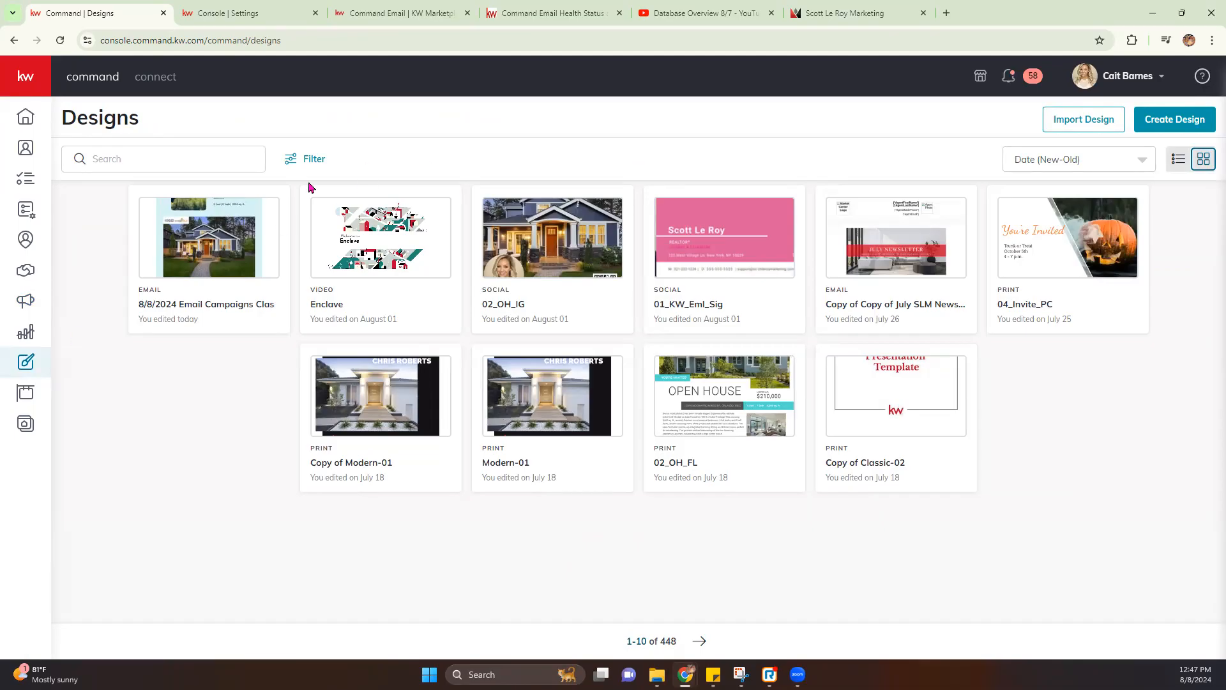
Open the 8/8/2024 design and turn on a border for the August Newsletter heading box
left_click(233, 241)
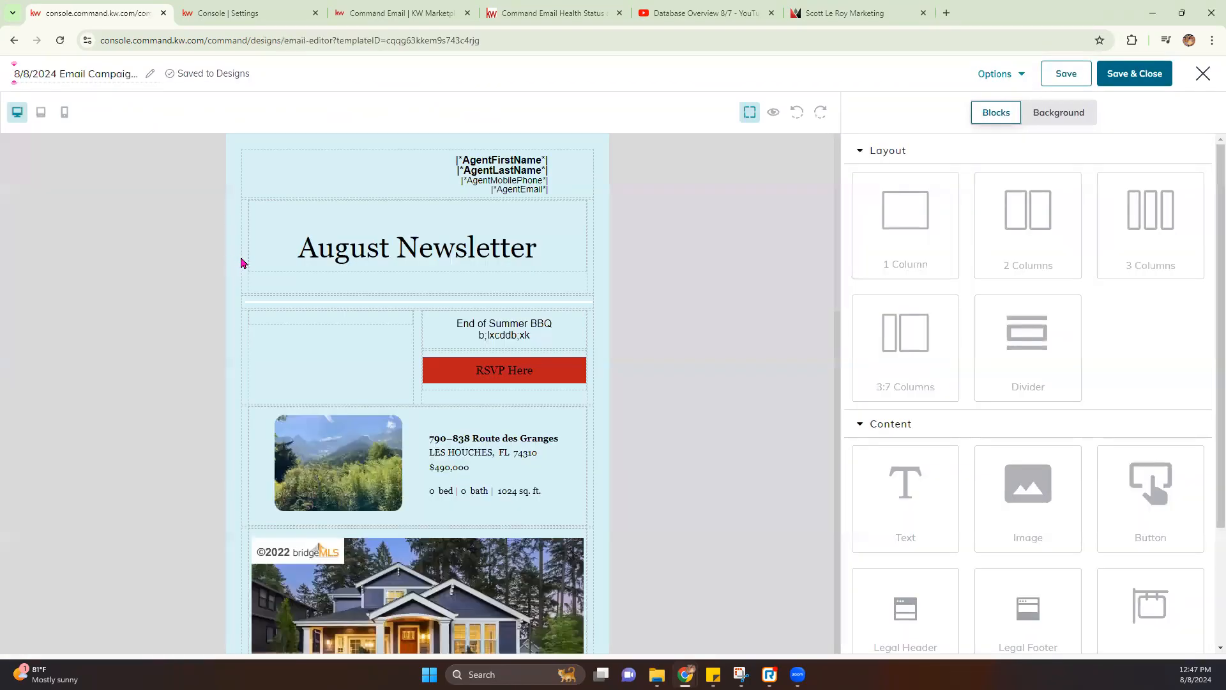
left_click(521, 237)
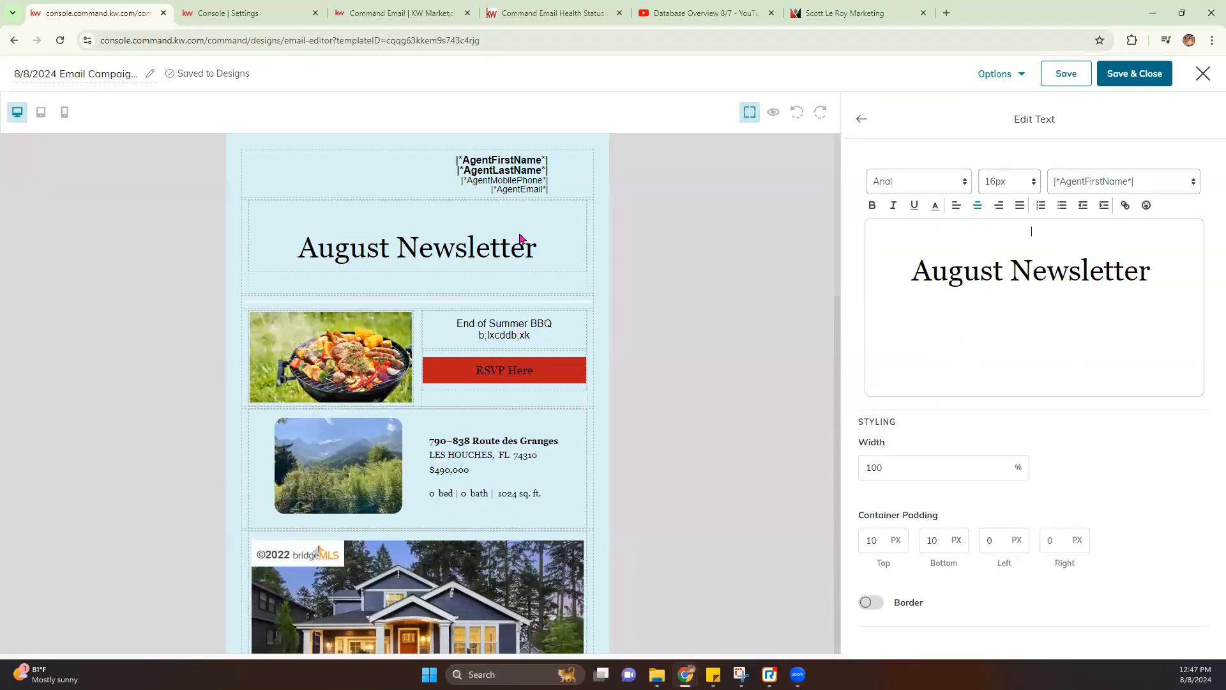
left_click(436, 236)
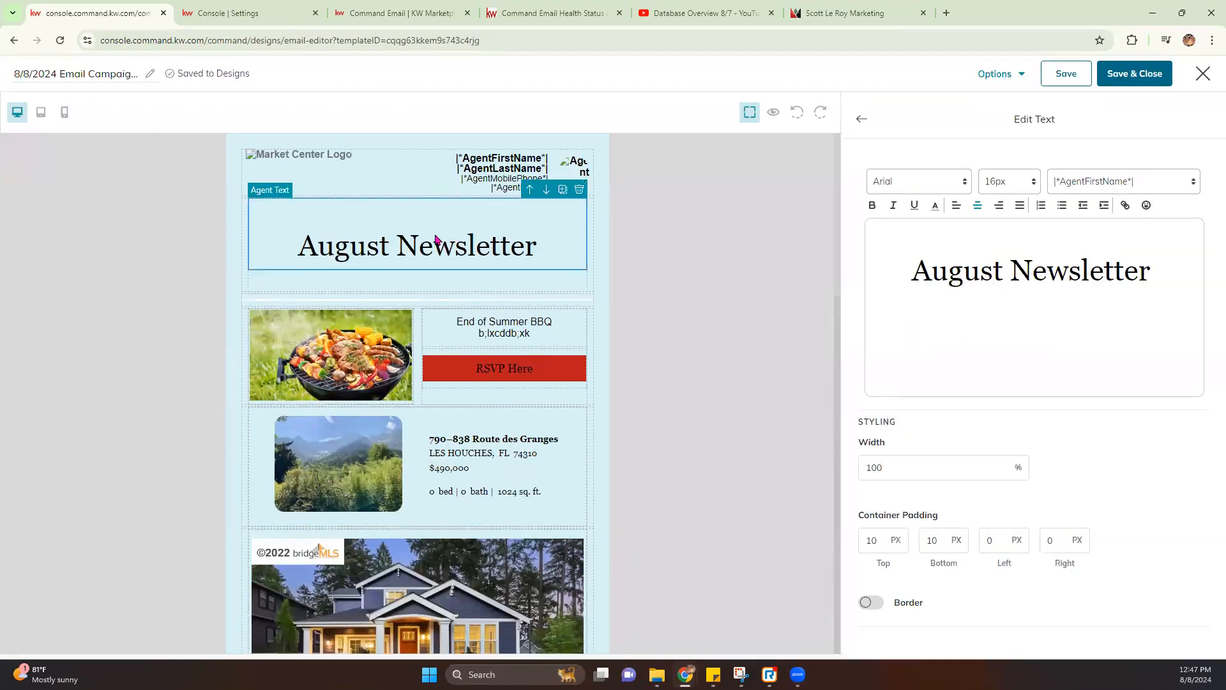
left_click(871, 602)
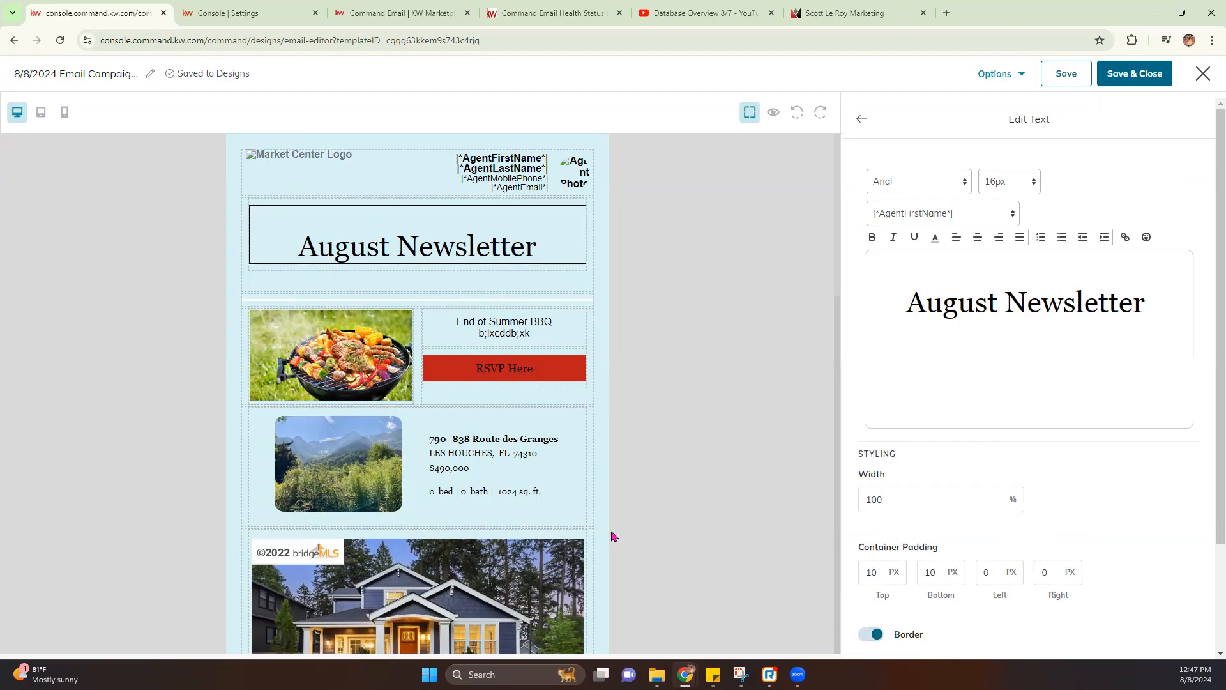
Set the heading border width to 10 and its colour to black (000000)
scroll(1053, 566, "down", 2)
left_click(930, 608)
left_click(983, 448)
left_click(989, 447)
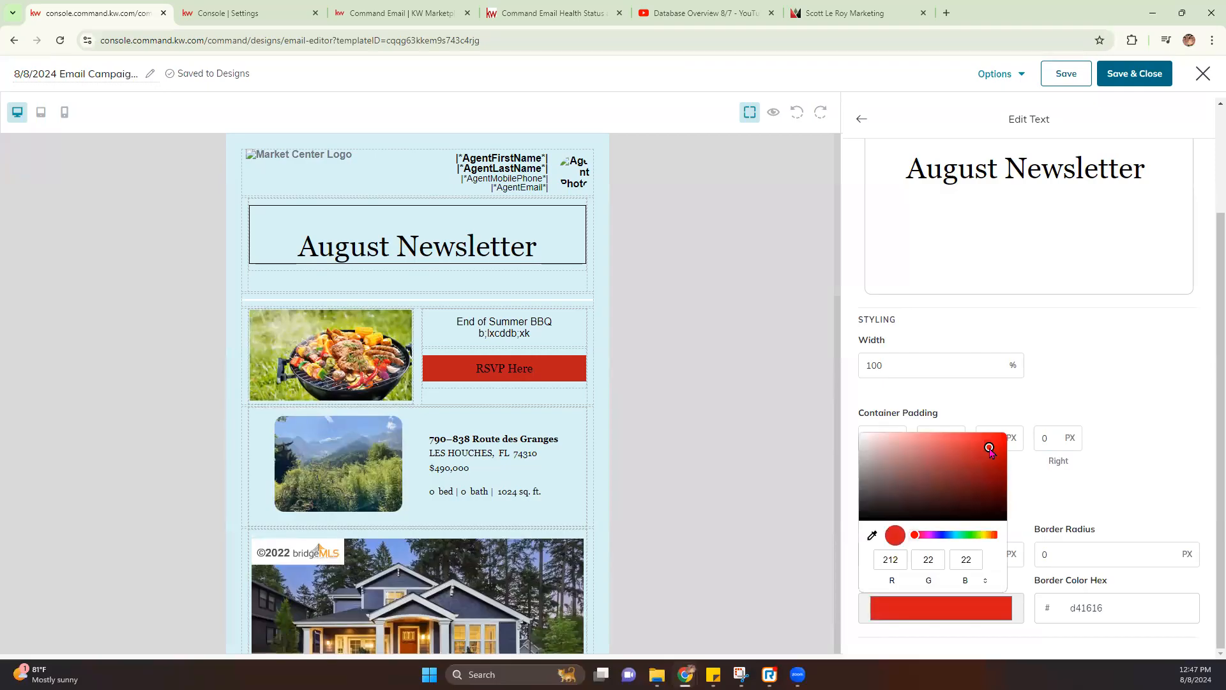
left_click(1100, 476)
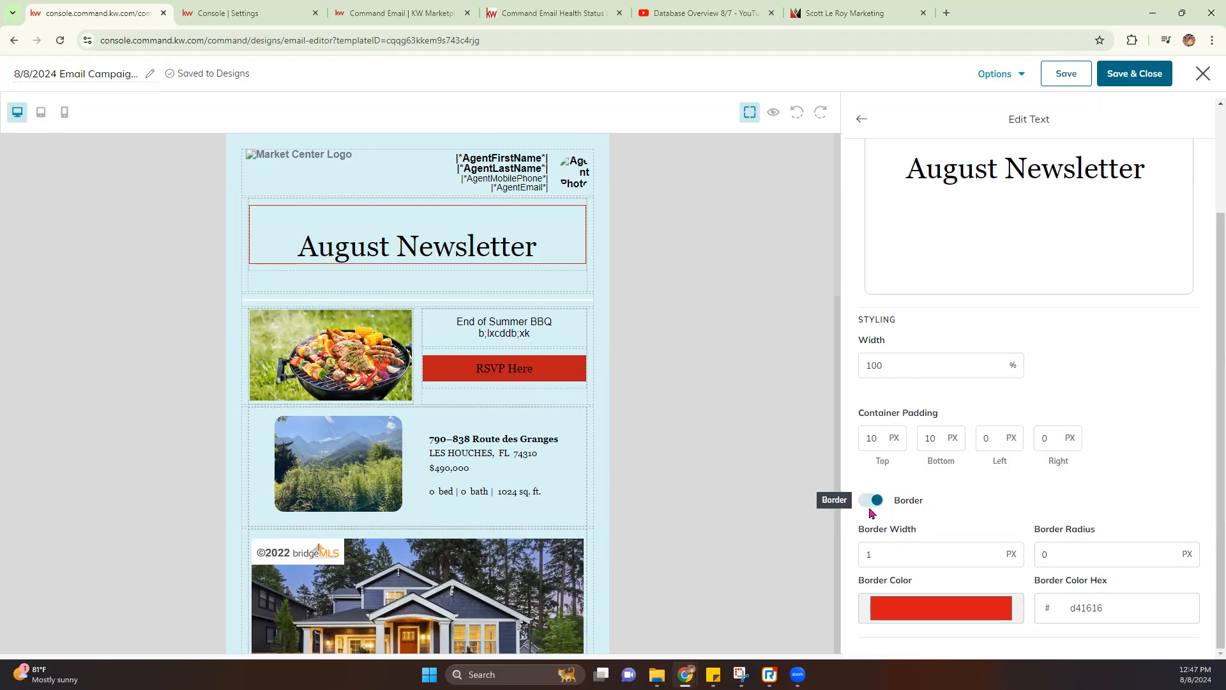
left_click_drag(939, 553, 867, 554)
type("10")
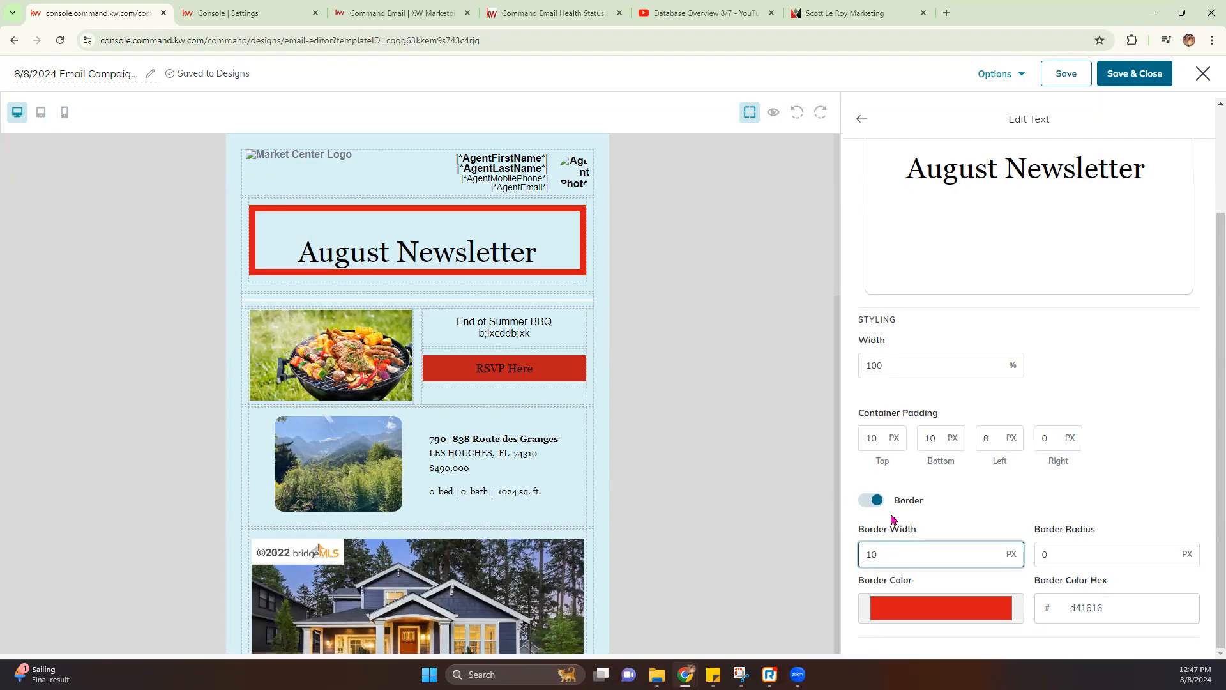
left_click(915, 612)
left_click(866, 493)
left_click_drag(799, 514, 799, 536)
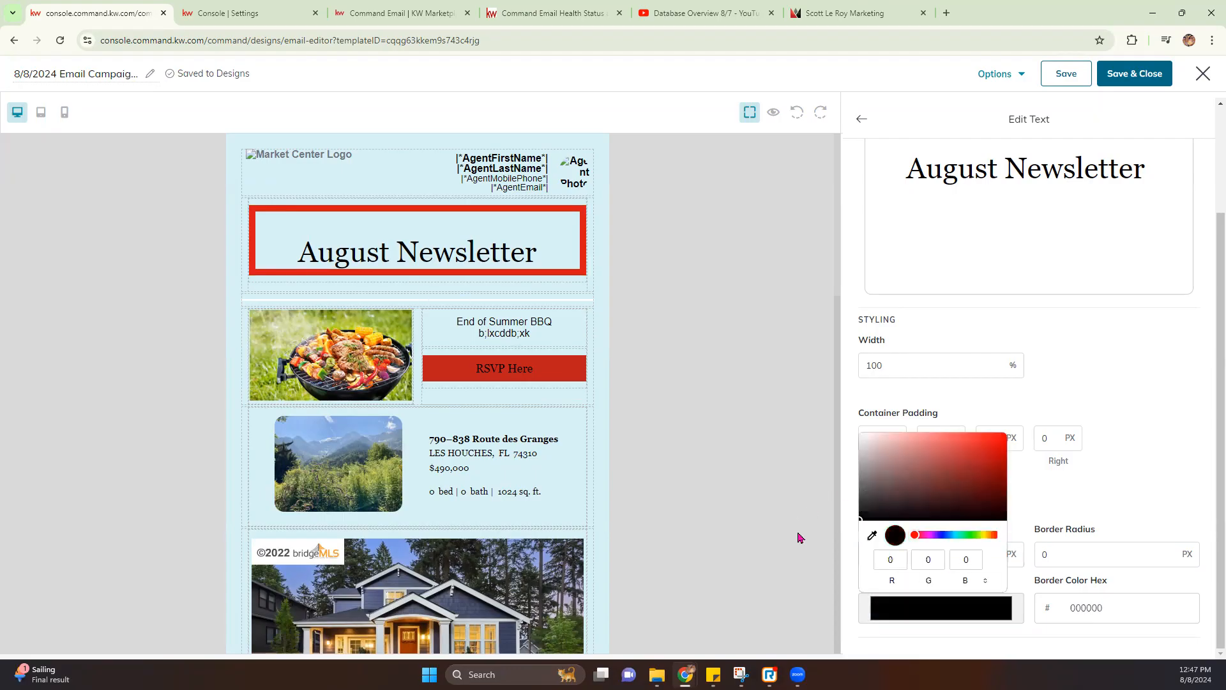
left_click(705, 410)
Remove the blank line above the August Newsletter heading
left_click(507, 265)
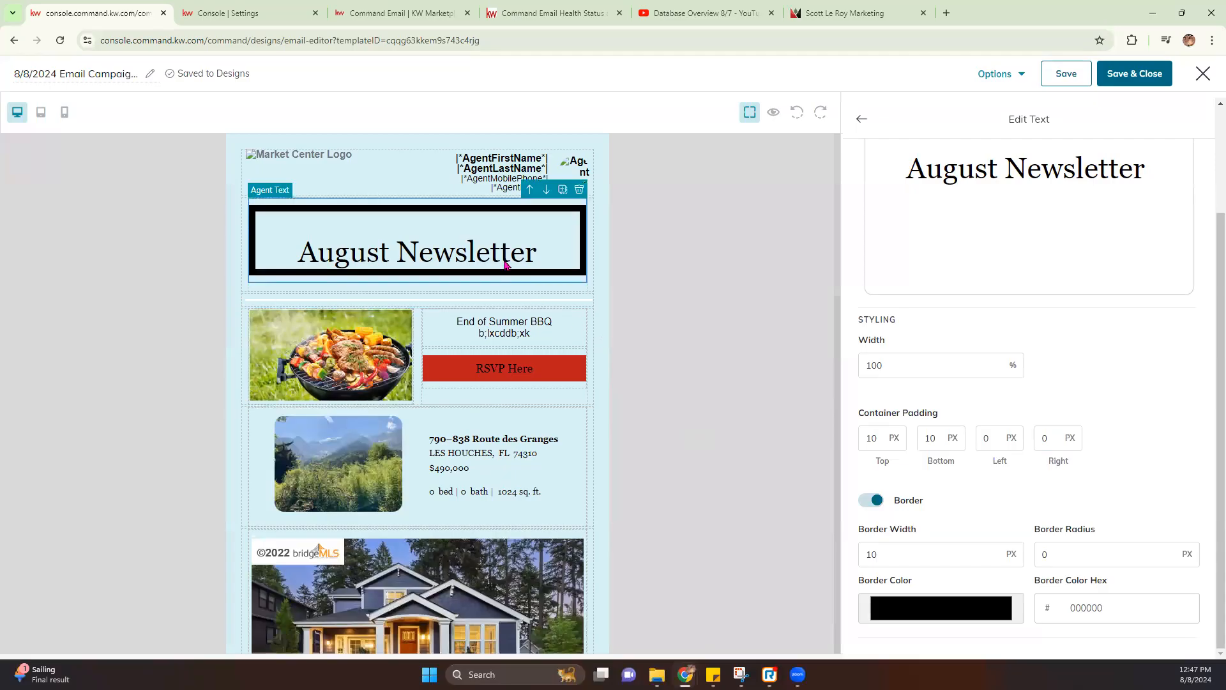
left_click(897, 171)
key("BackSpace")
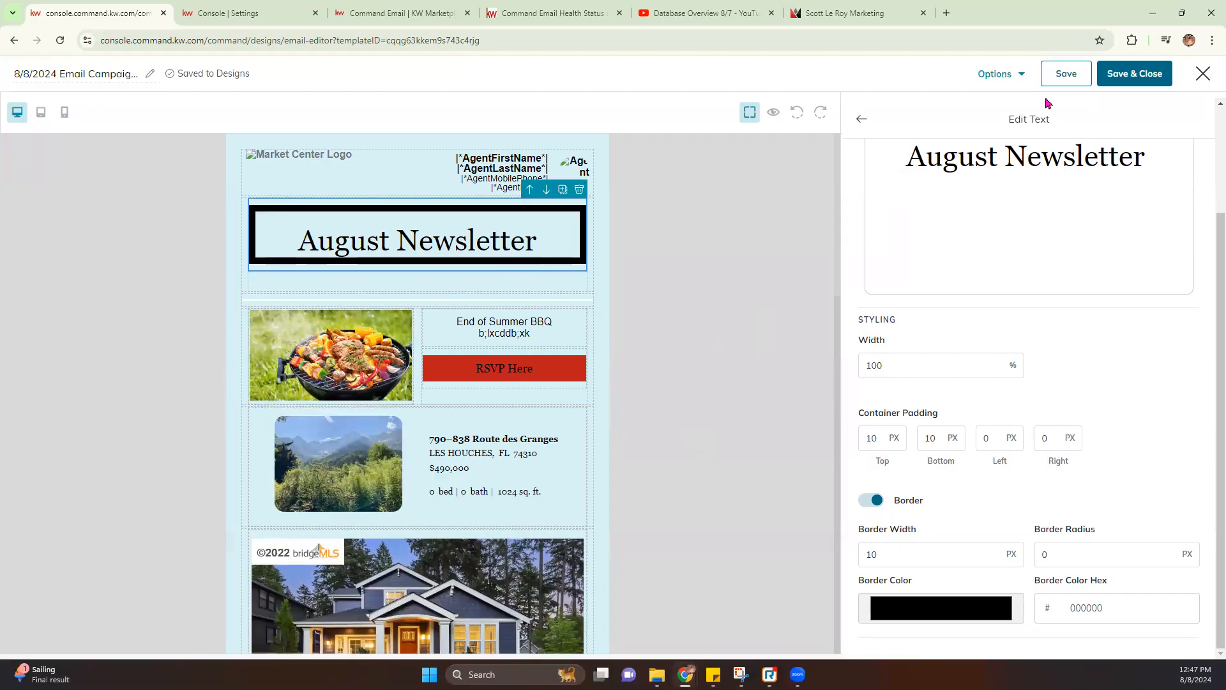
key("F12")
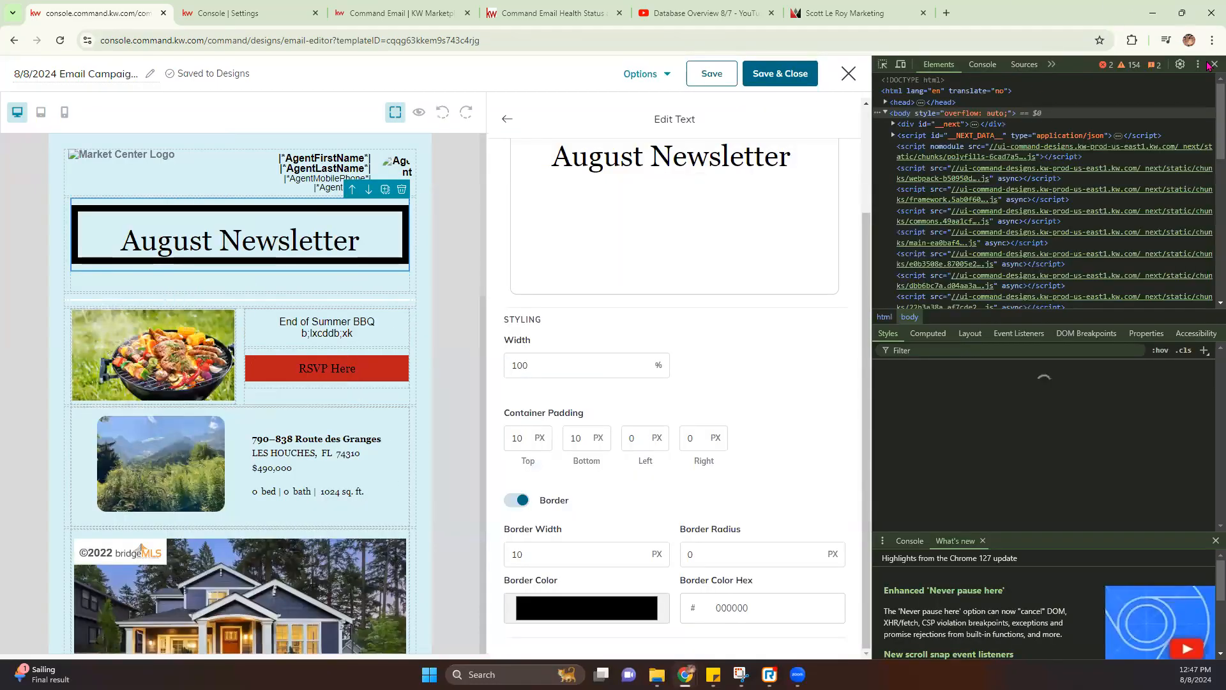
left_click(1213, 65)
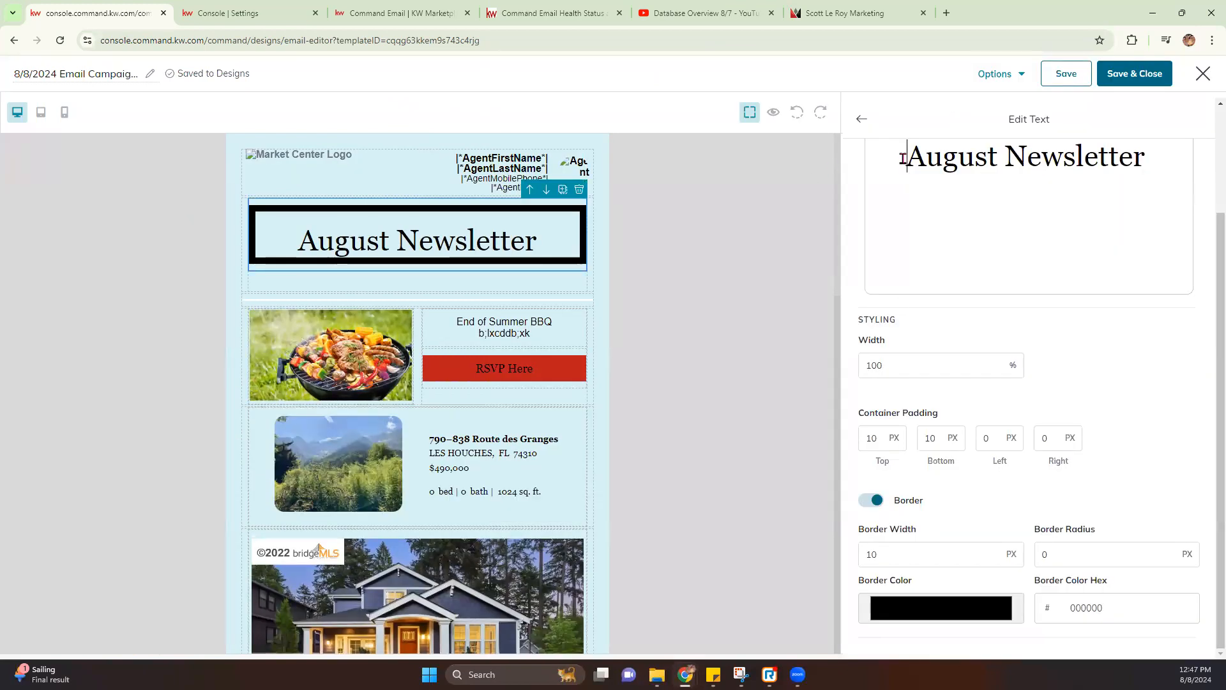